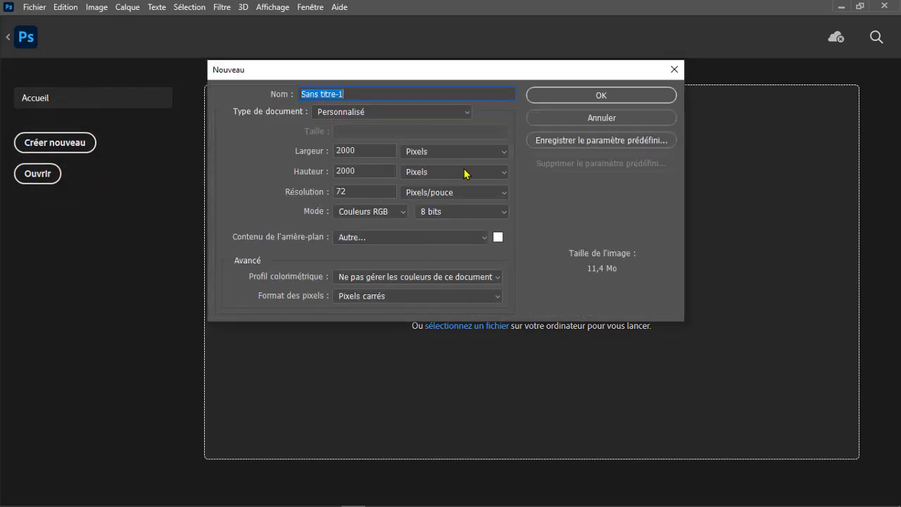
- Create a new A4 document from the international paper preset, 210 × 297 mm at 300 pixels/inch, RGB, white background
click(454, 151)
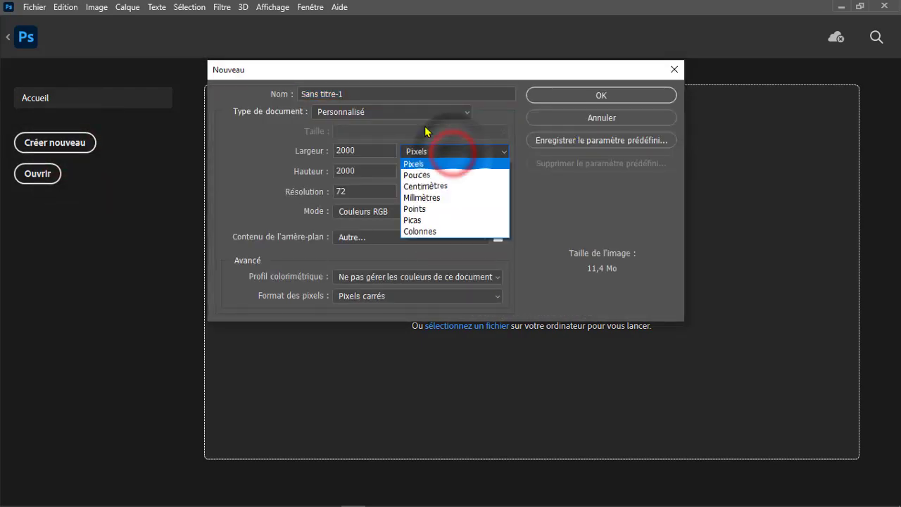
click(413, 109)
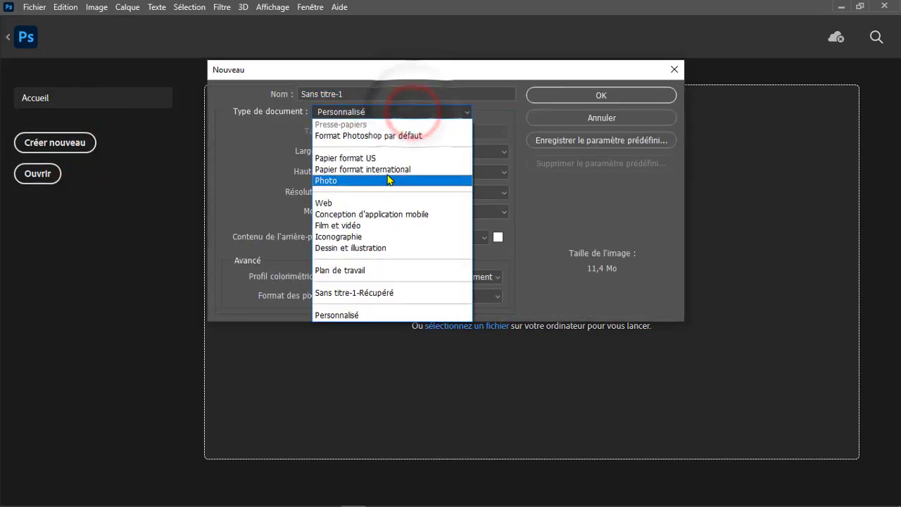
click(386, 168)
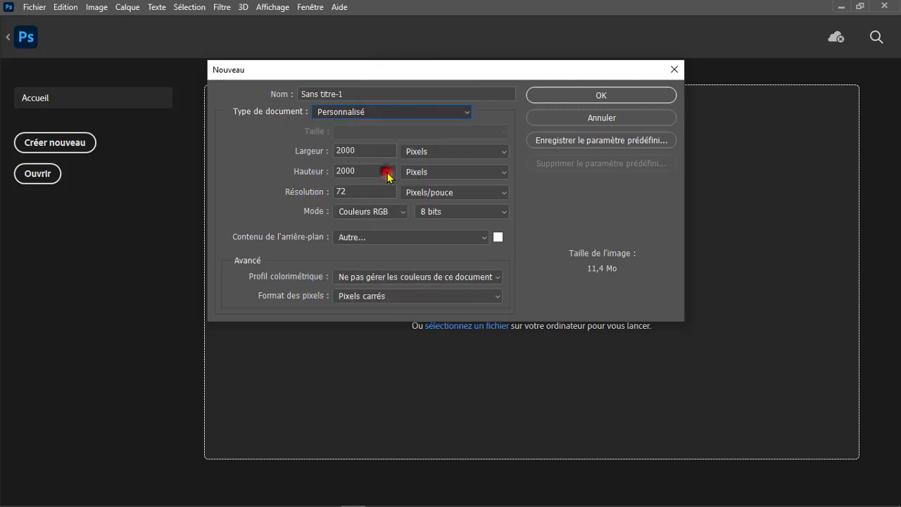
click(591, 99)
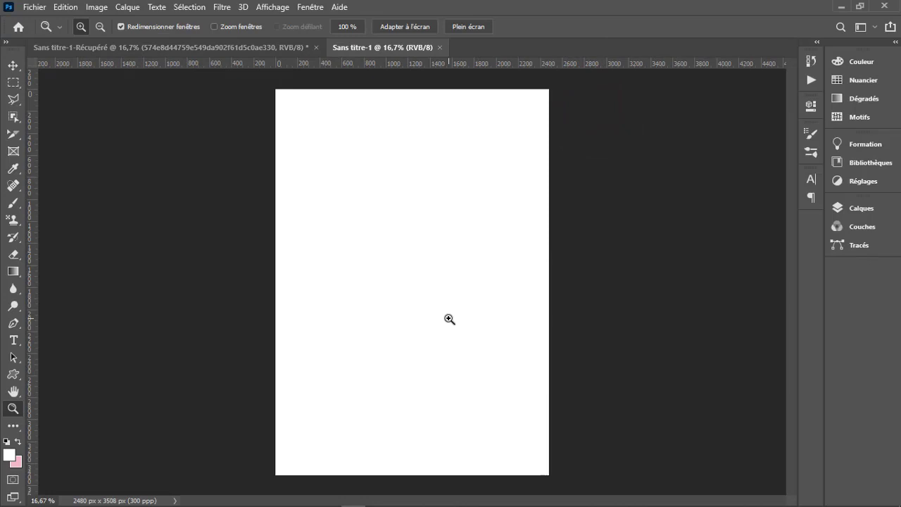
- Add a new empty layer above the background and fit the whole page in the window
click(859, 208)
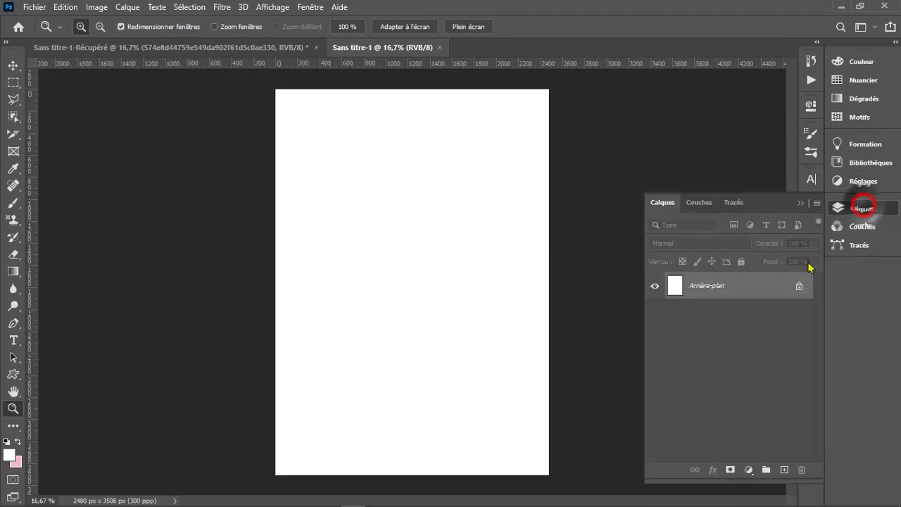
click(784, 470)
click(535, 416)
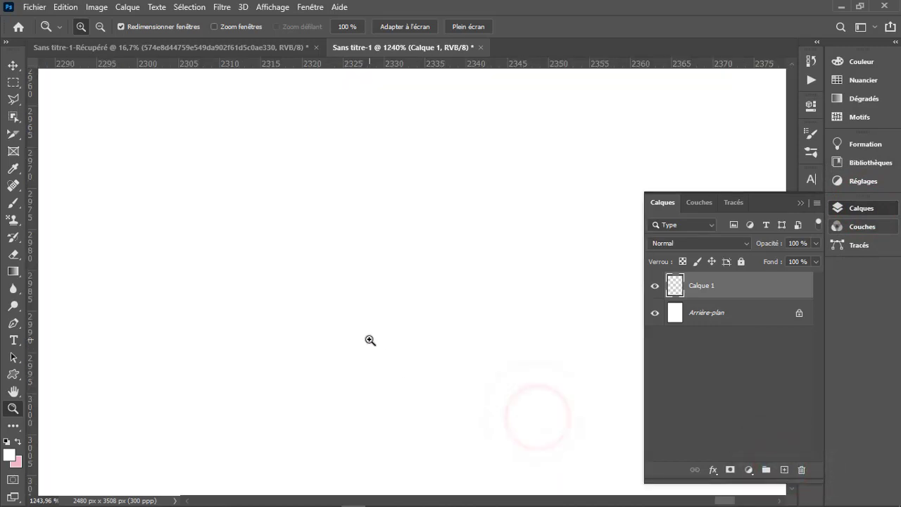
alt+click(370, 339)
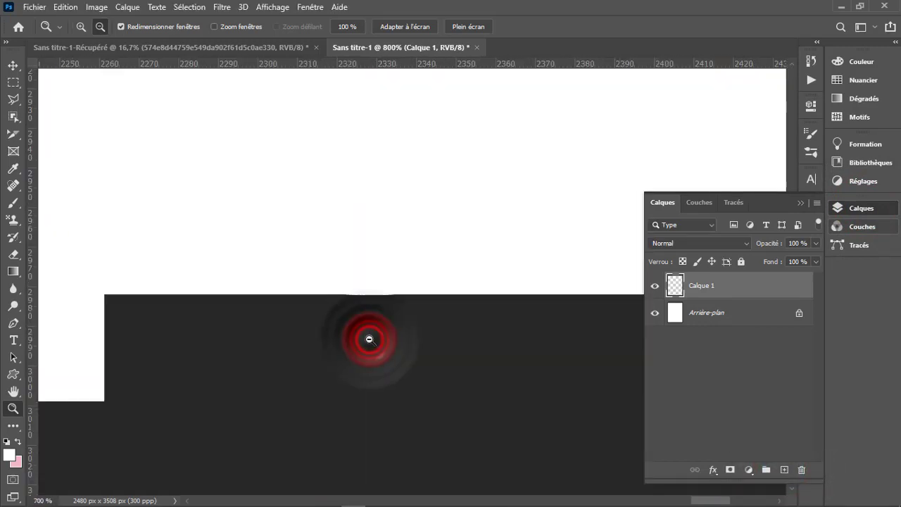
click(400, 28)
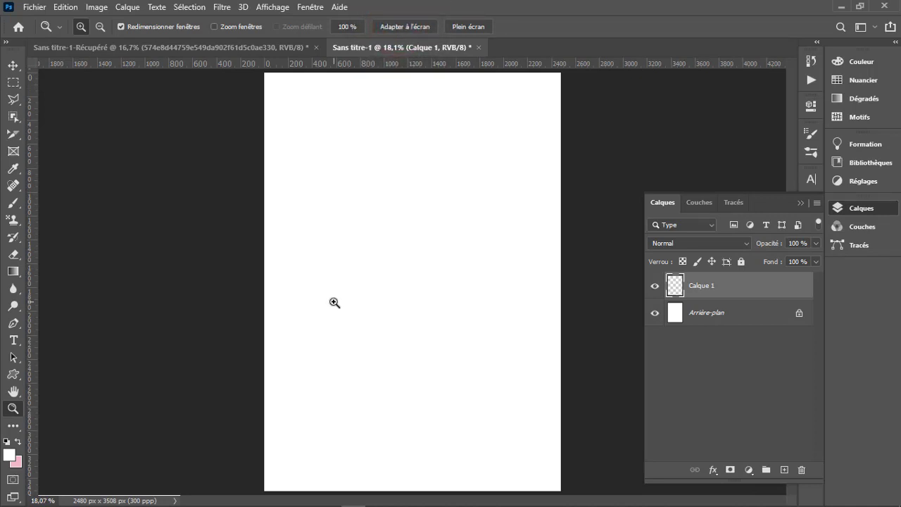
- Draw a closed narrow triangular path with the Pen tool, from the page's upper-left edge down to a tip right of centre
key(p)
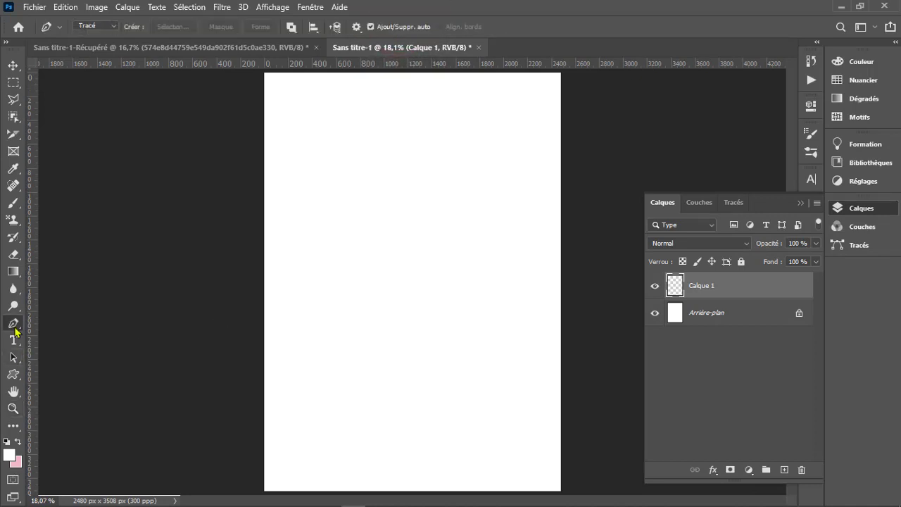
right_click(14, 328)
click(61, 327)
click(294, 73)
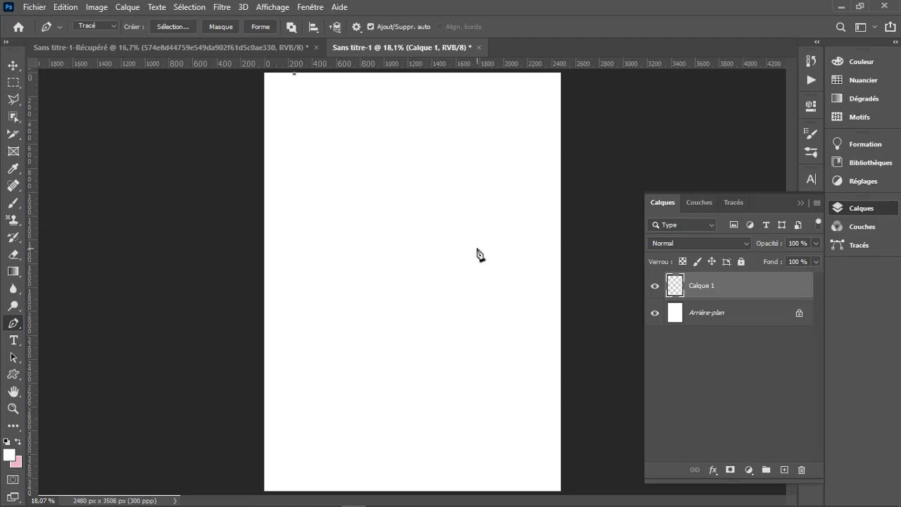
click(477, 249)
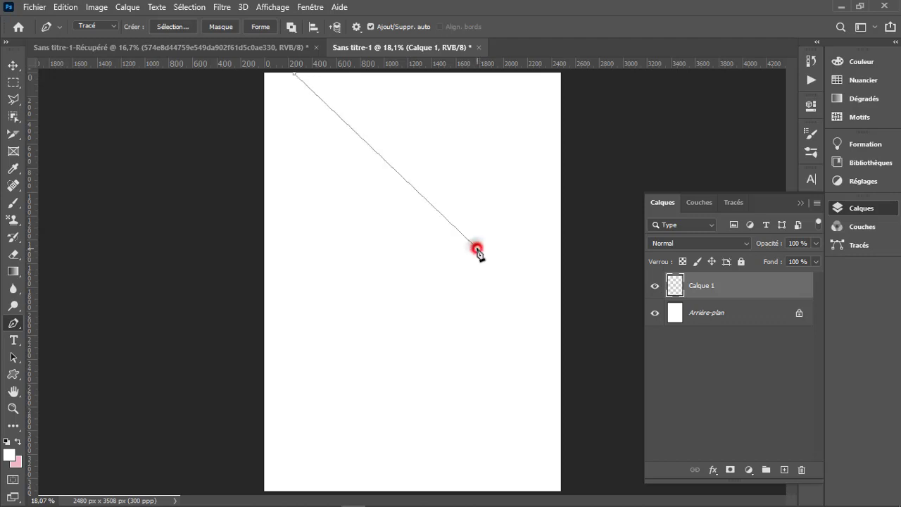
click(331, 72)
click(295, 73)
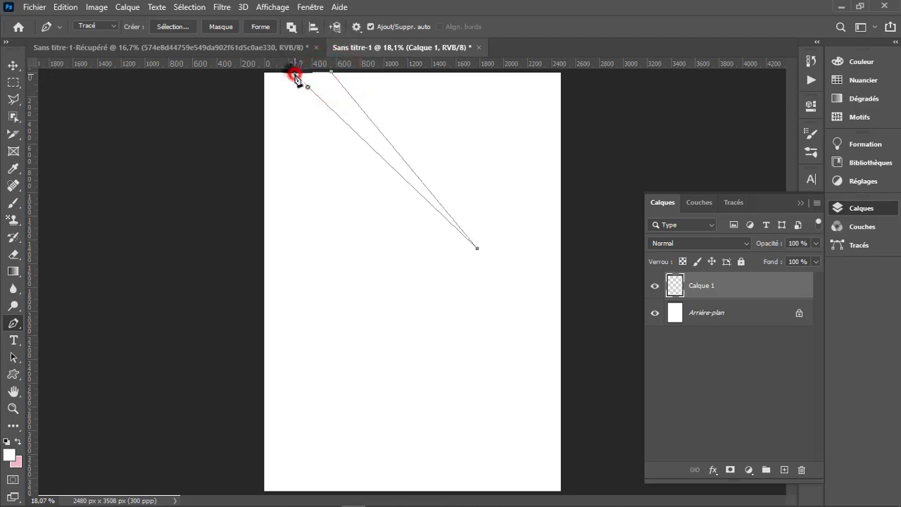
- Bend both long sides of the triangular path downward into a crescent with the Curvature Pen and shift its upper corners slightly left
right_click(14, 324)
click(65, 349)
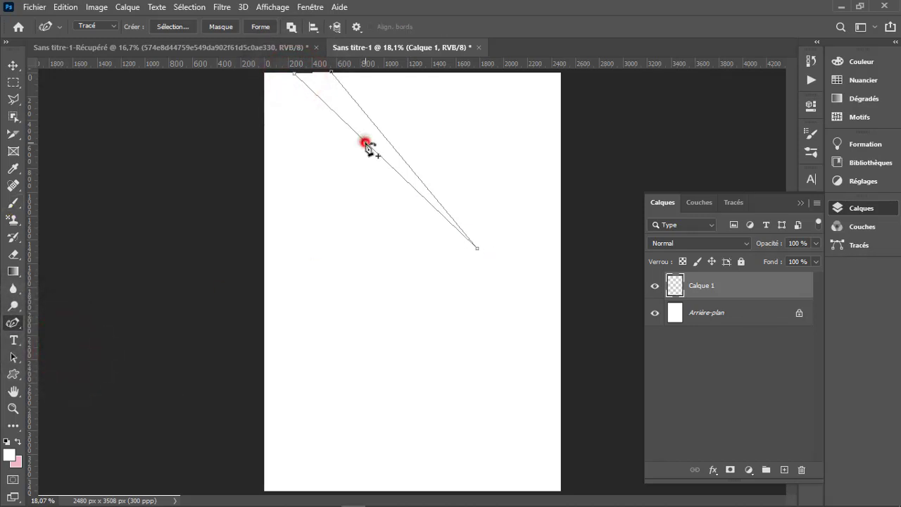
drag(365, 144, 371, 203)
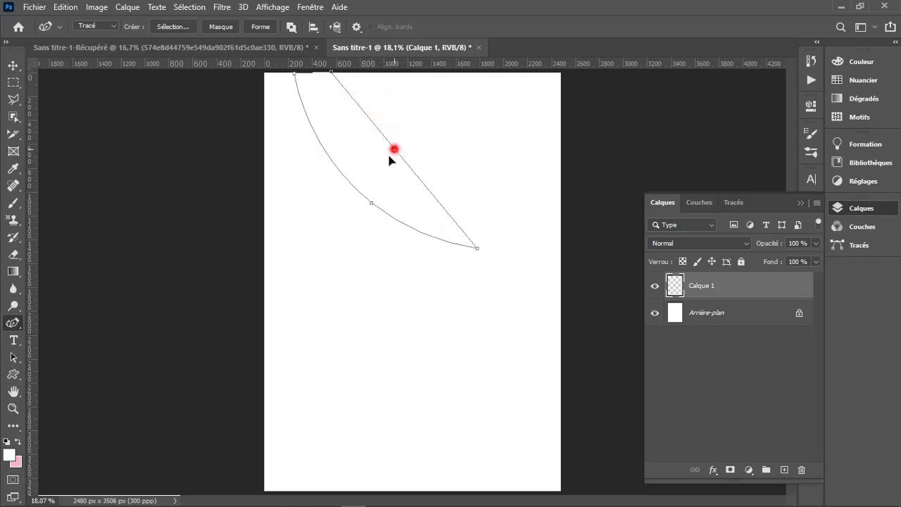
drag(389, 155, 362, 173)
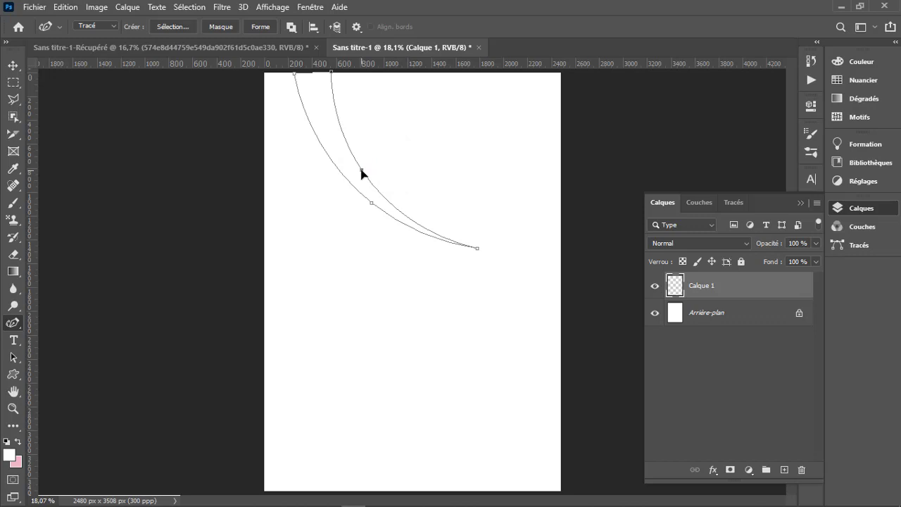
mouse_move(331, 73)
mouse_down()
mouse_move(286, 71)
mouse_move(317, 71)
mouse_up()
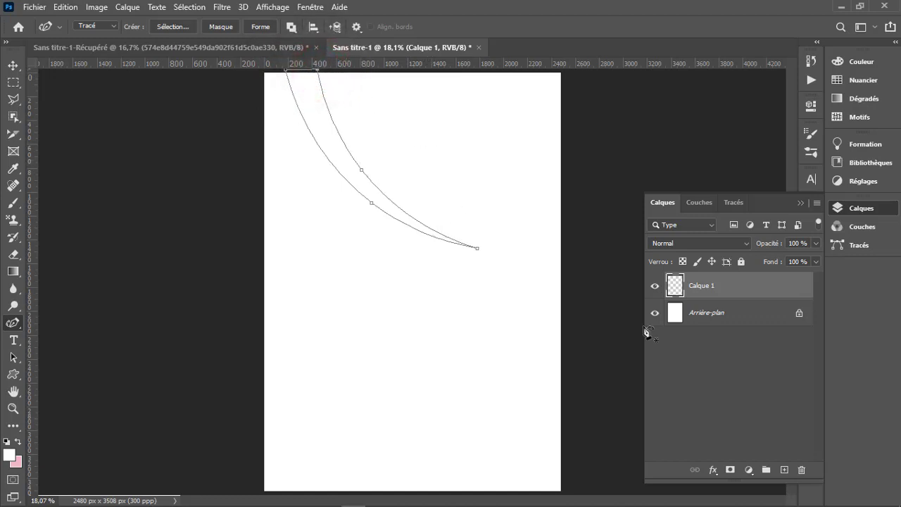
- Fill the crescent path with dark red b50000 at 100% opacity in Normal mode
right_click(381, 204)
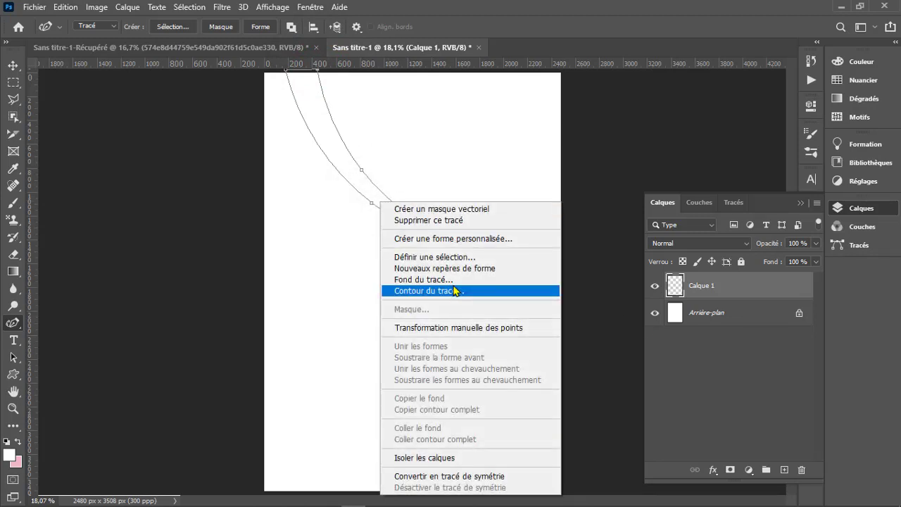
click(454, 281)
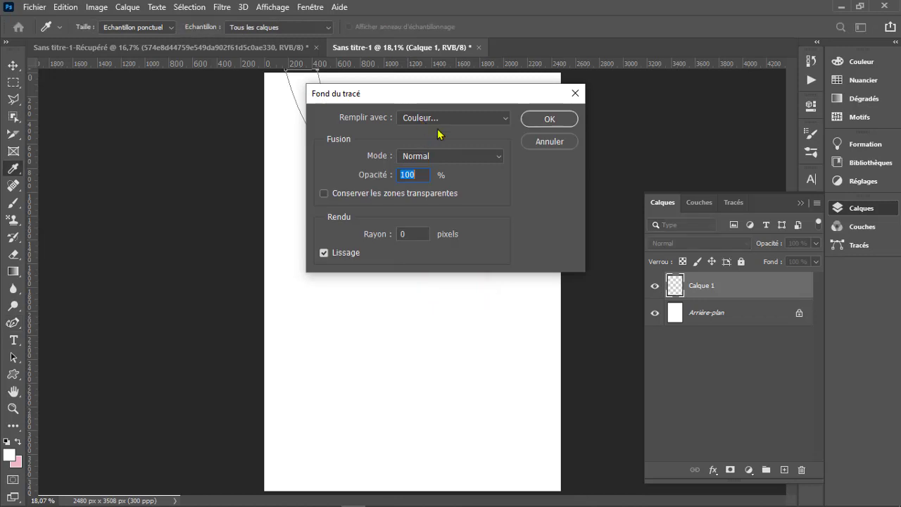
click(438, 119)
click(438, 120)
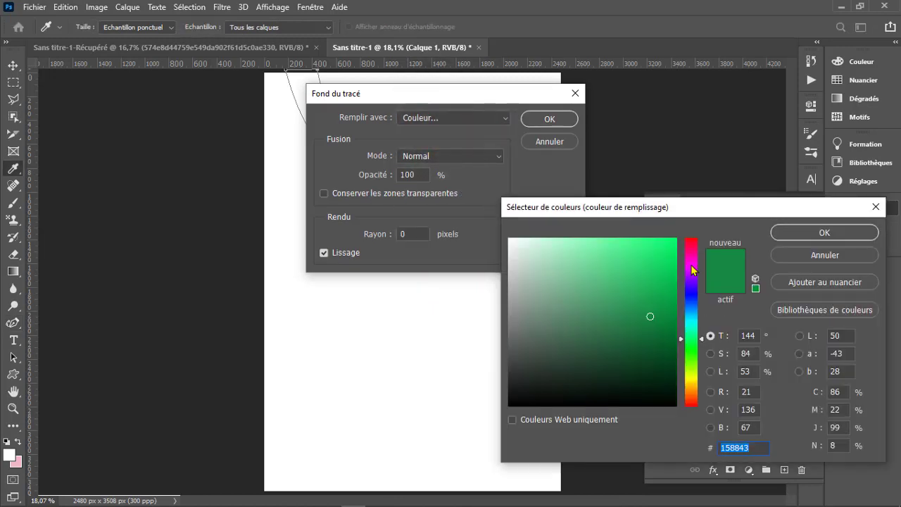
mouse_move(691, 264)
mouse_down()
mouse_move(693, 243)
mouse_move(667, 254)
mouse_move(675, 238)
mouse_move(702, 238)
mouse_move(694, 224)
mouse_move(677, 256)
mouse_move(676, 287)
mouse_up()
click(815, 231)
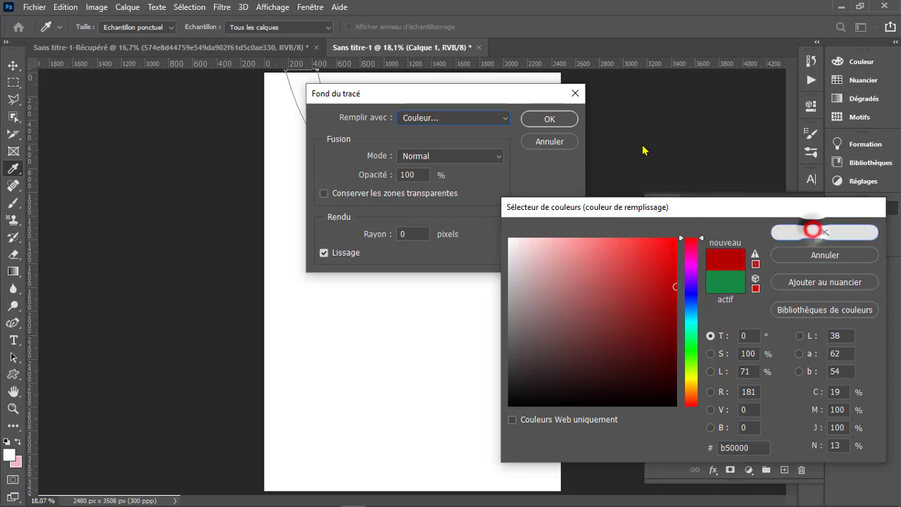
click(564, 121)
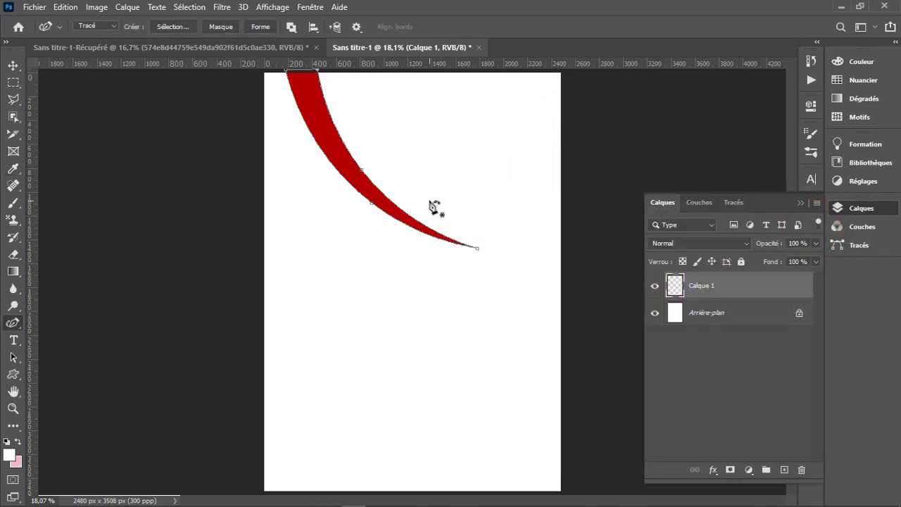
- Delete the path around the red crescent, keeping its fill, and switch to the Move tool
right_click(377, 193)
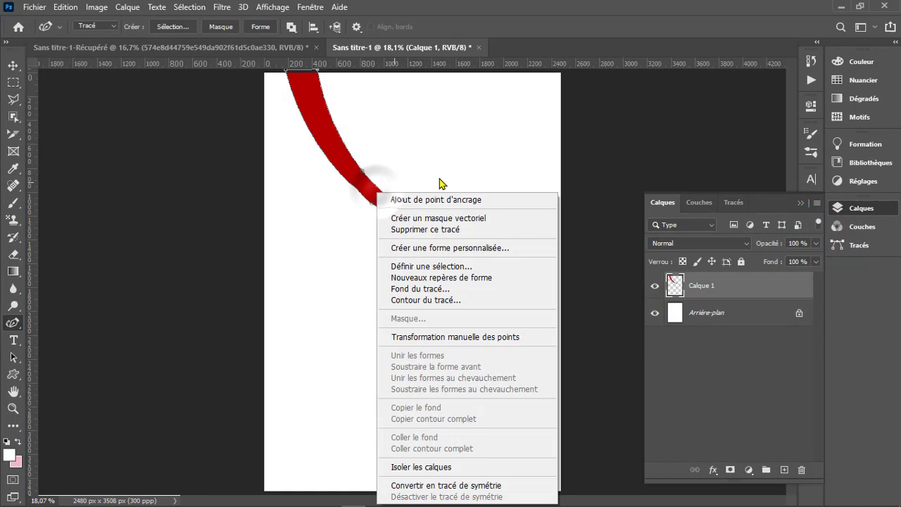
click(430, 227)
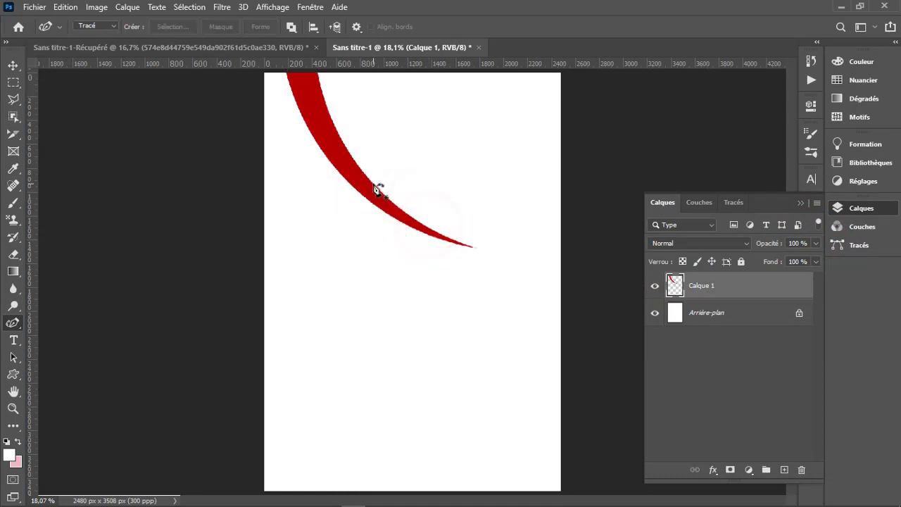
key(v)
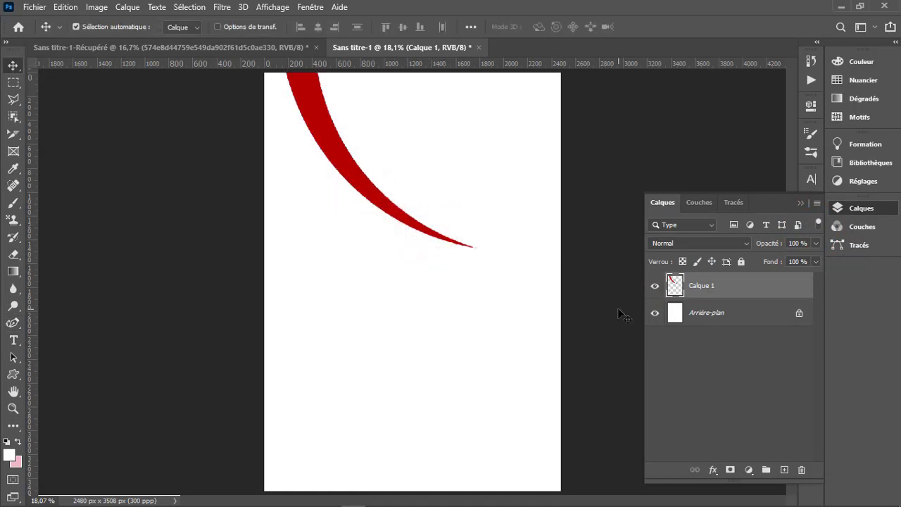
- Add a new layer and draw a closed triangular path from the page's left edge to a tip just below the red crescent's point
click(786, 470)
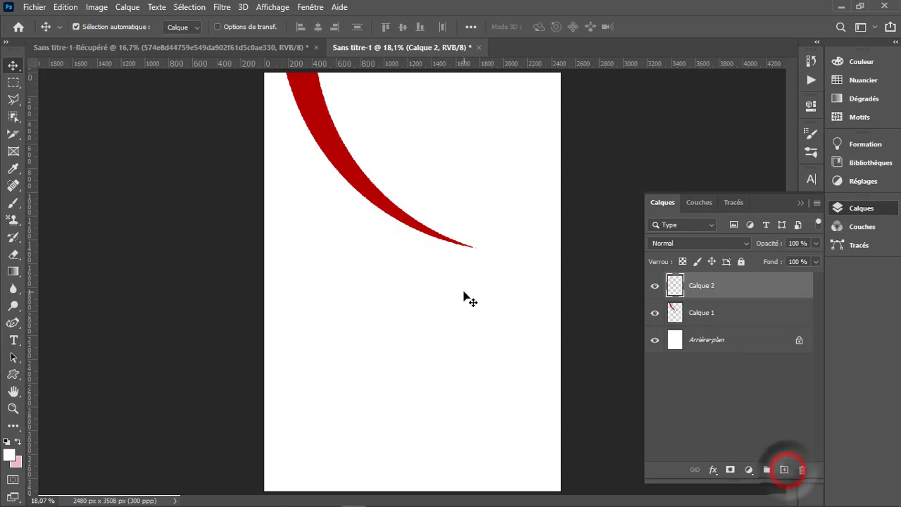
key(p)
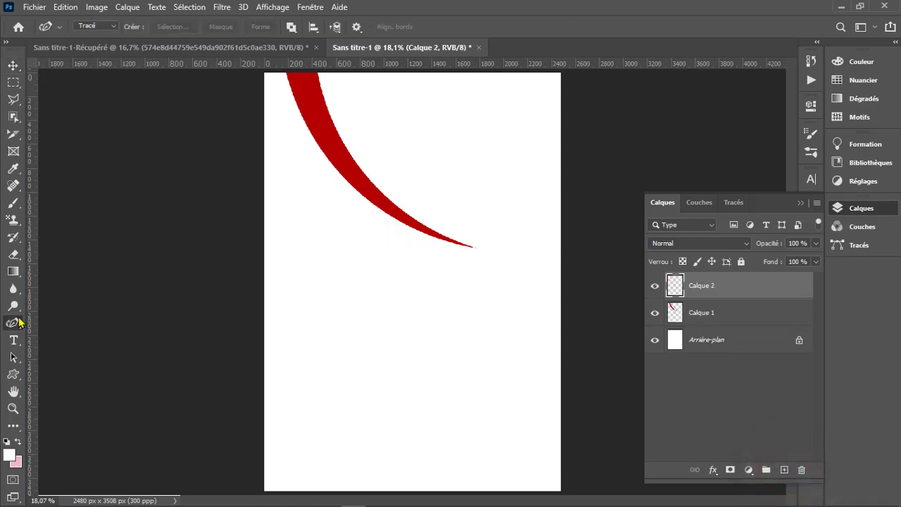
right_click(13, 323)
click(54, 317)
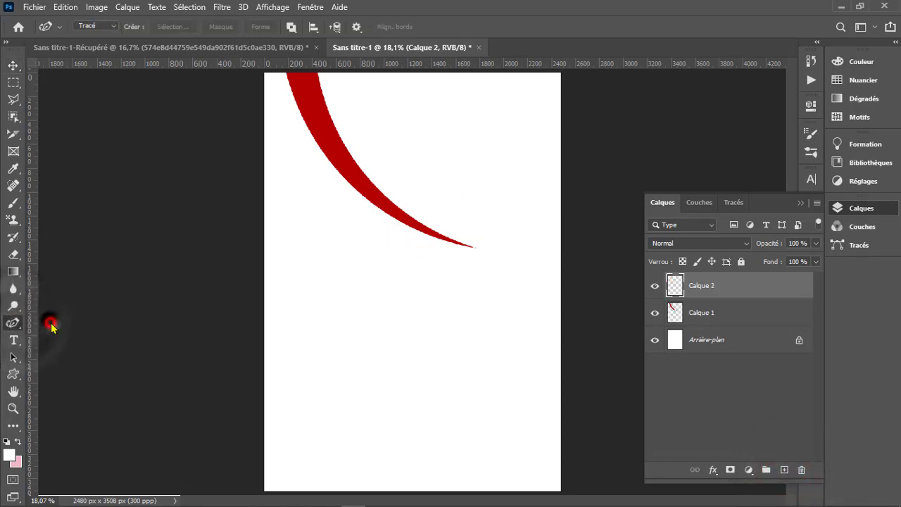
click(262, 112)
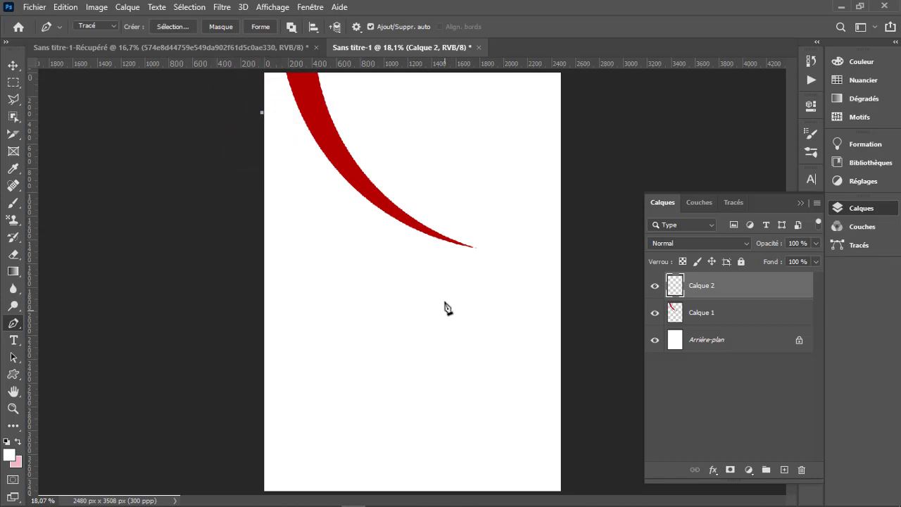
click(479, 265)
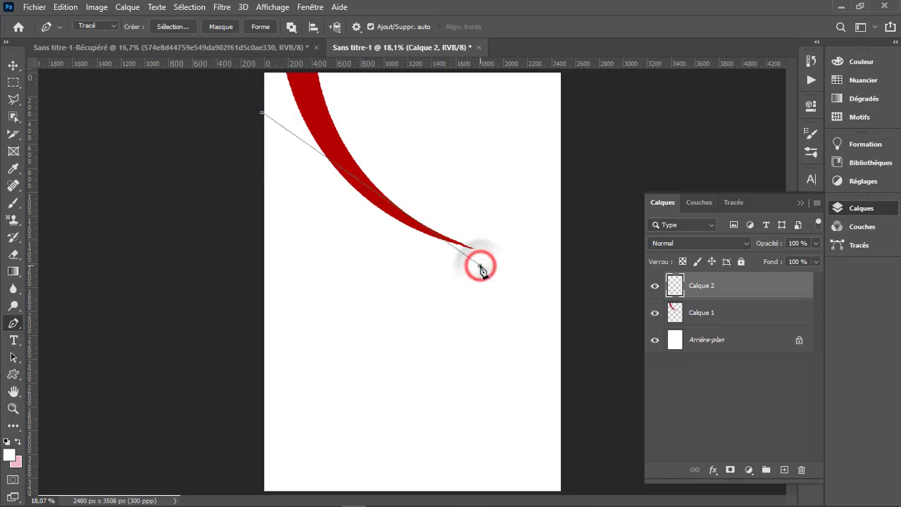
click(257, 412)
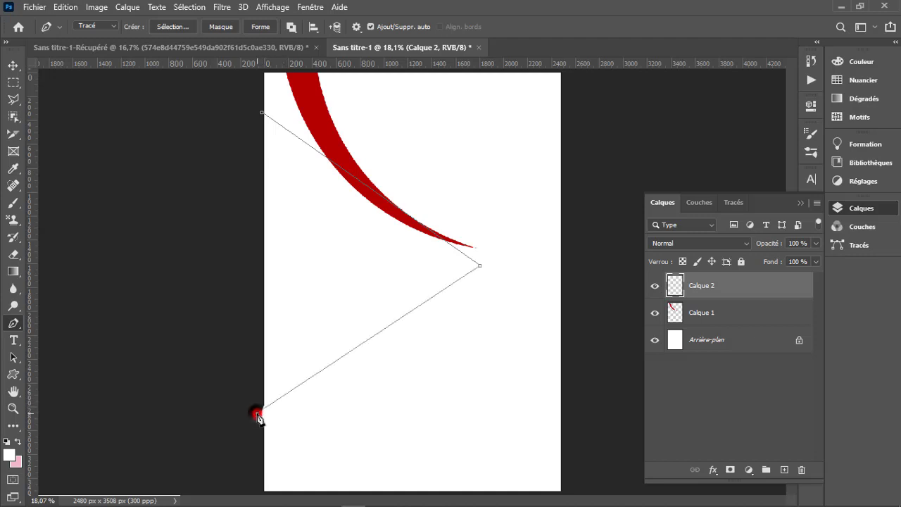
click(263, 113)
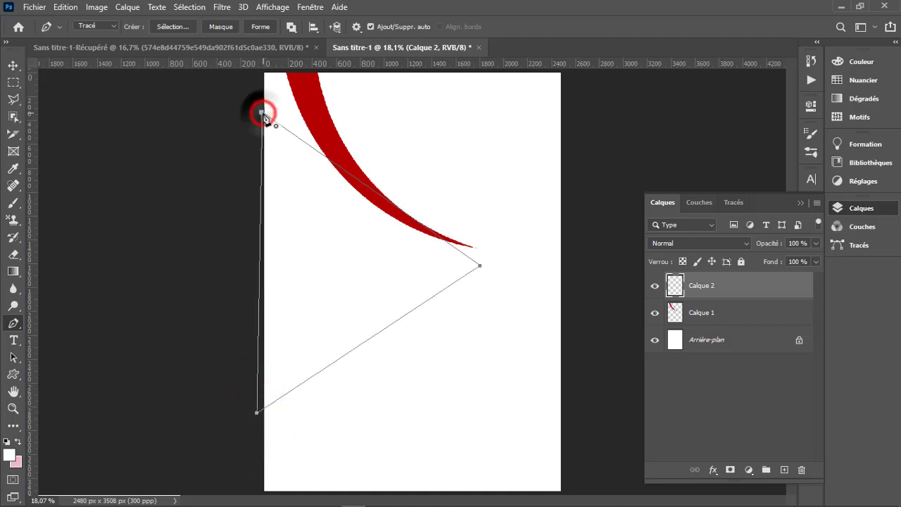
- Bend the upper and lower sides of the large triangular path inward with the Curvature Pen
right_click(14, 325)
click(79, 348)
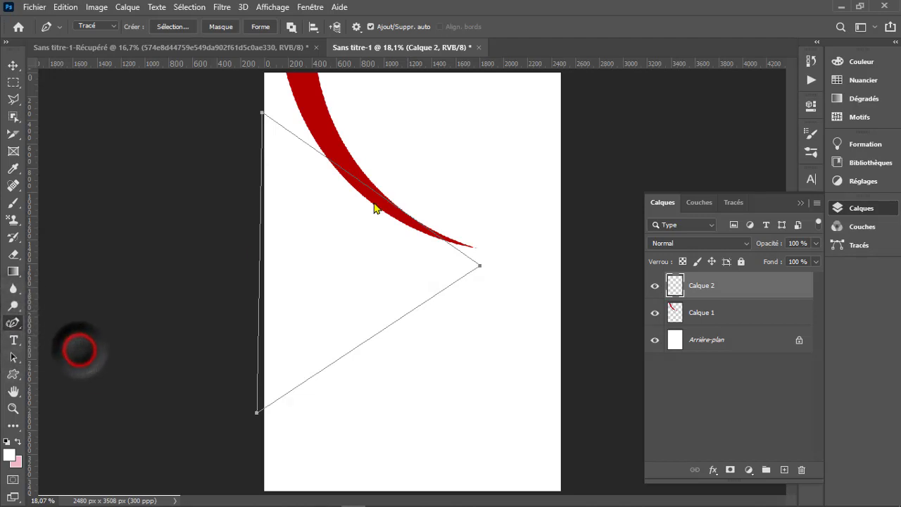
drag(359, 181, 347, 219)
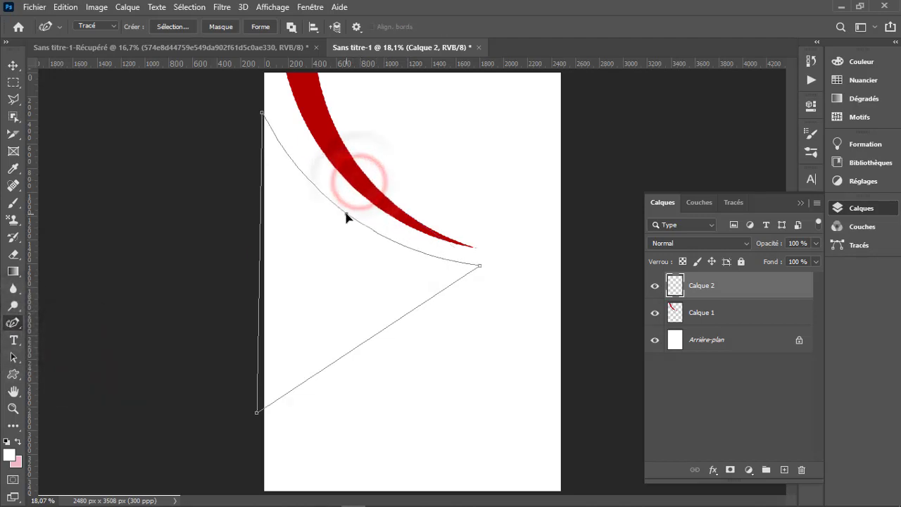
drag(365, 348, 345, 306)
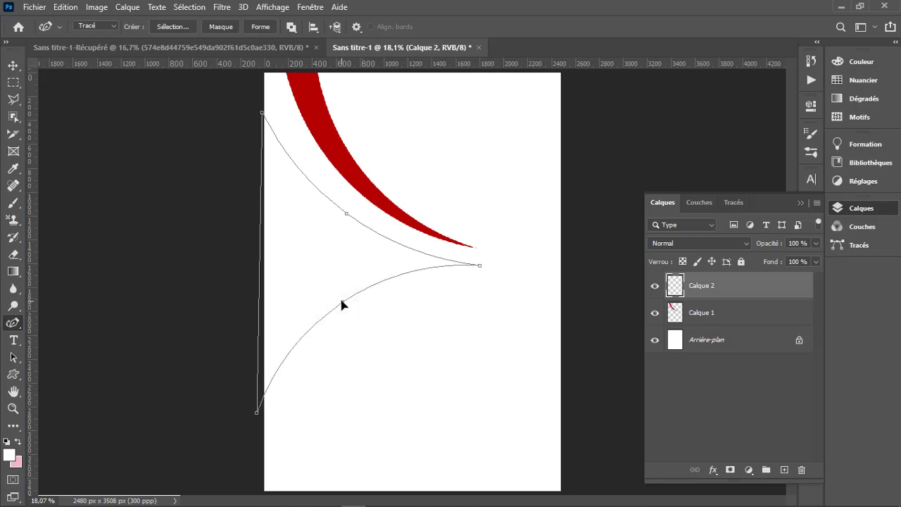
drag(346, 215, 346, 208)
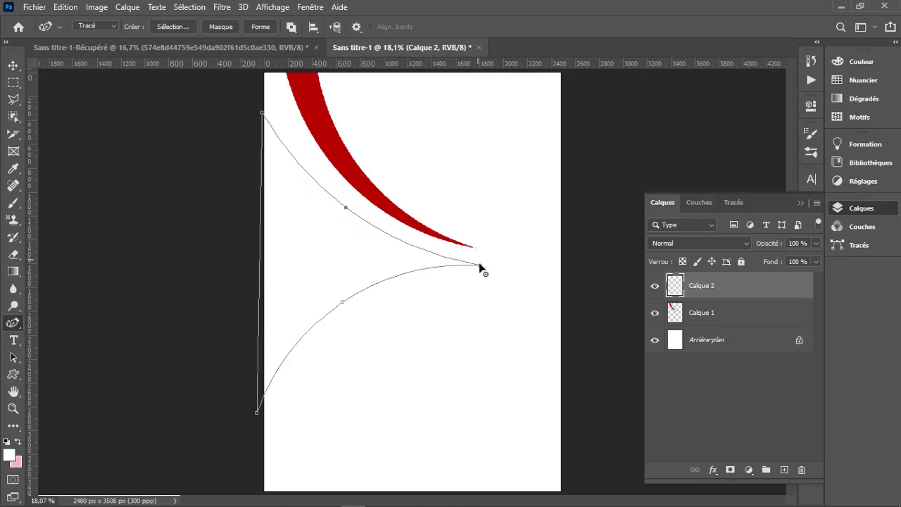
- Raise the large triangular path's tip slightly, lower its bottom corner along the page edge, and fill it with b50000 at 100% opacity
drag(481, 265, 482, 257)
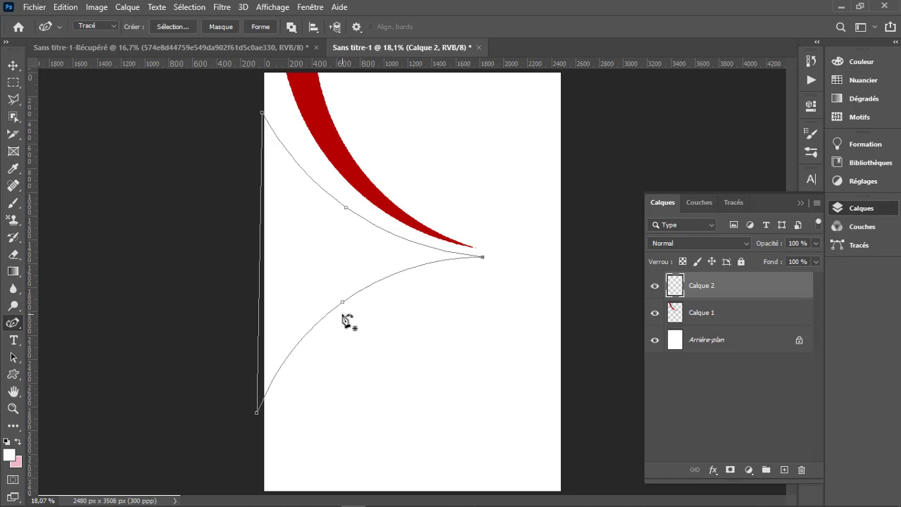
drag(258, 415, 264, 434)
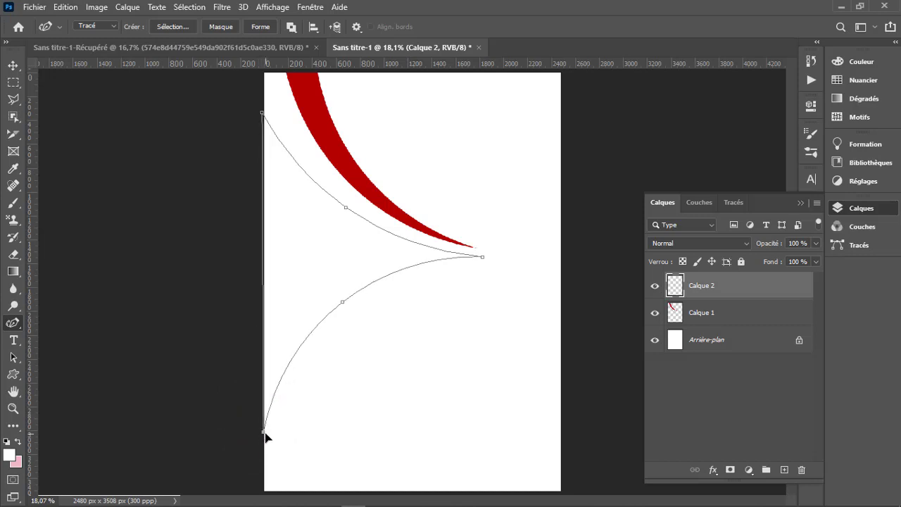
right_click(349, 266)
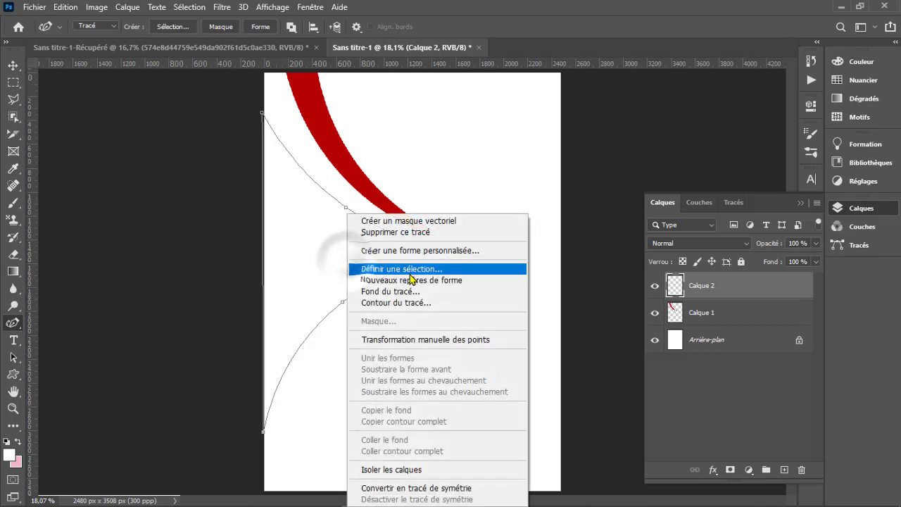
click(393, 291)
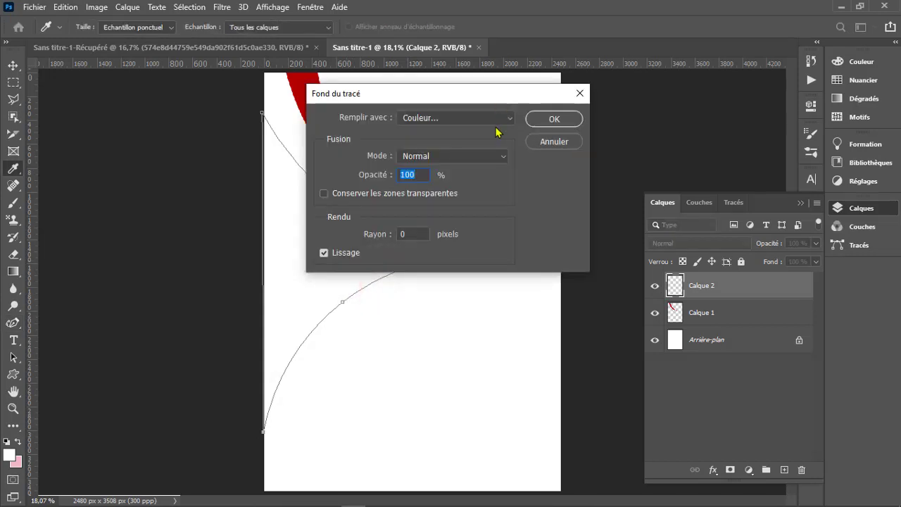
click(483, 120)
click(482, 132)
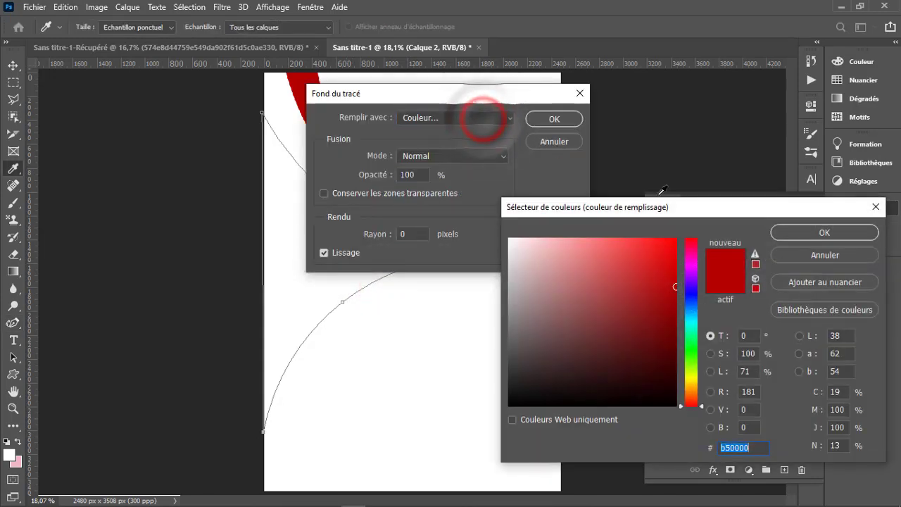
click(796, 232)
click(568, 120)
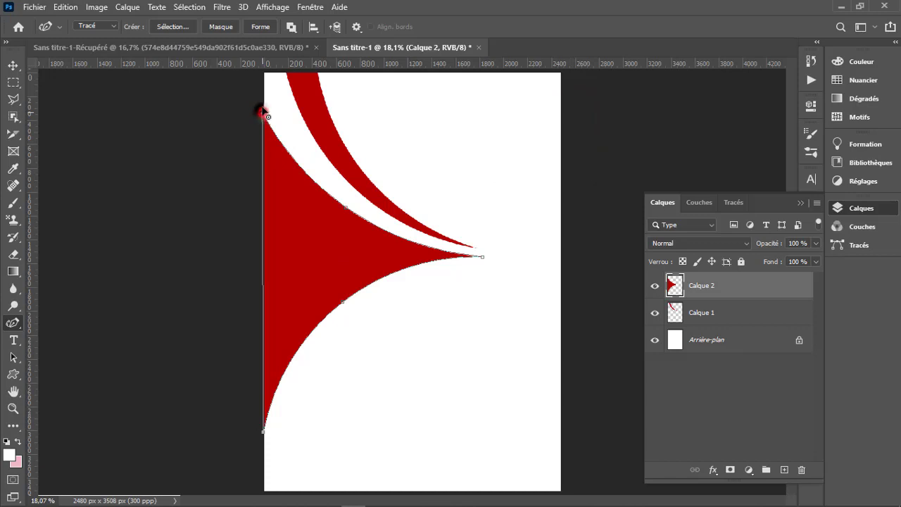
- Raise the large path's upper corner along the page's left edge and refill the path with the same dark red
drag(262, 111, 261, 98)
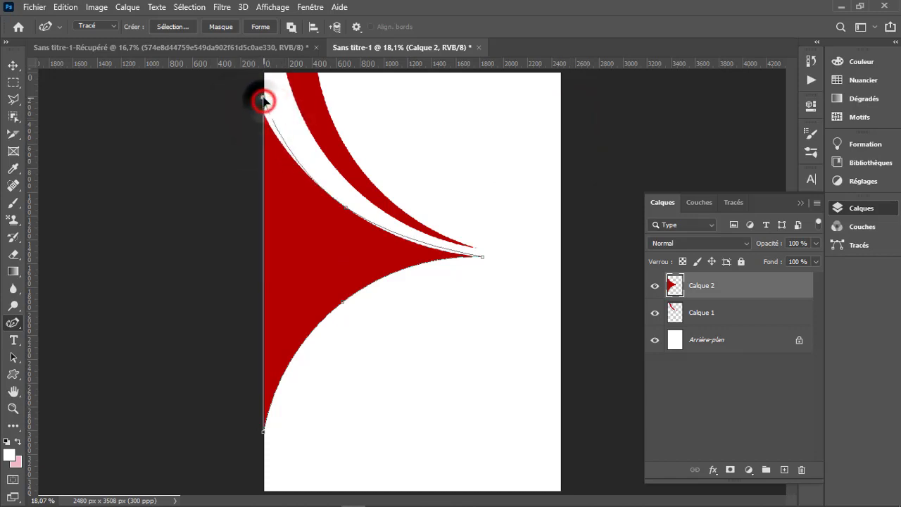
right_click(317, 230)
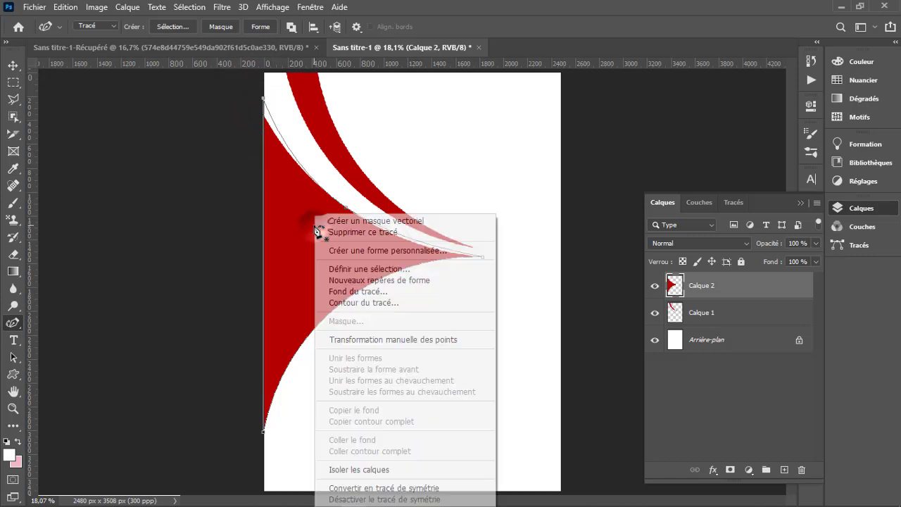
click(366, 291)
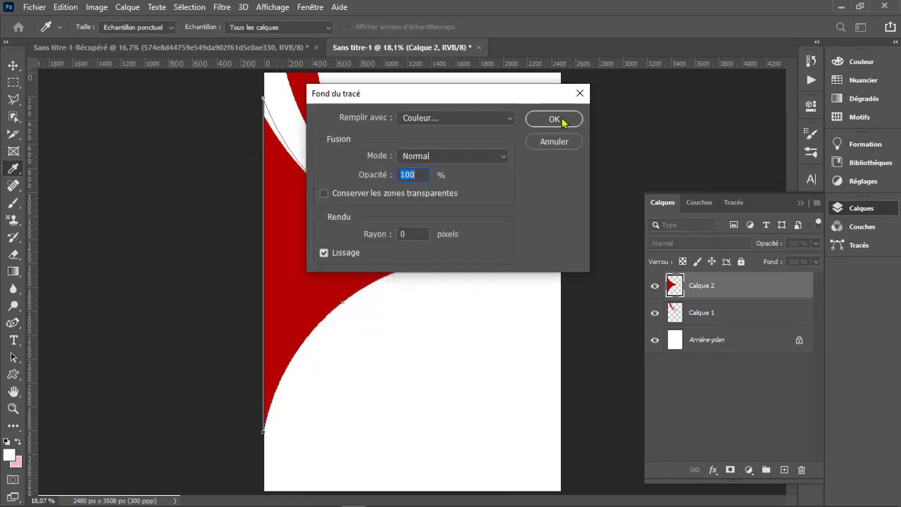
click(545, 118)
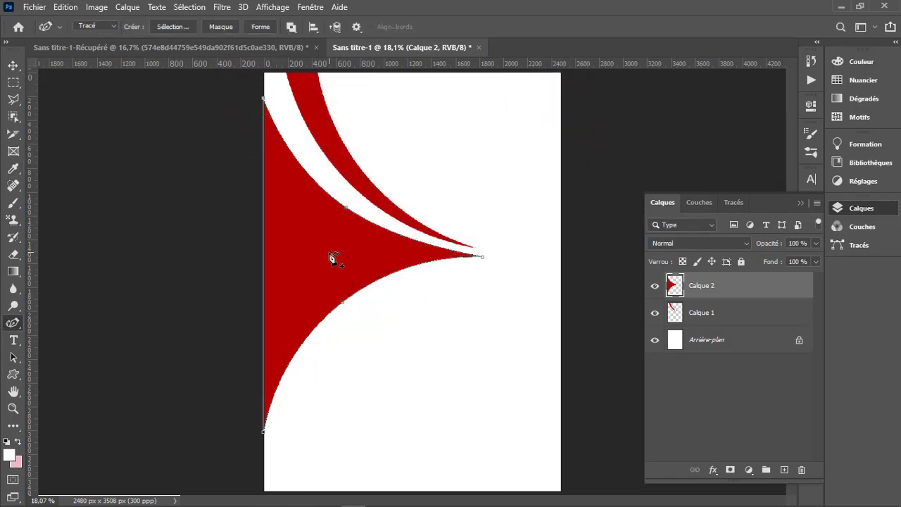
- Delete the path around the large red shape and draw a closed triangular Pen path from the page's right edge to a tip under the red point
right_click(333, 258)
click(397, 235)
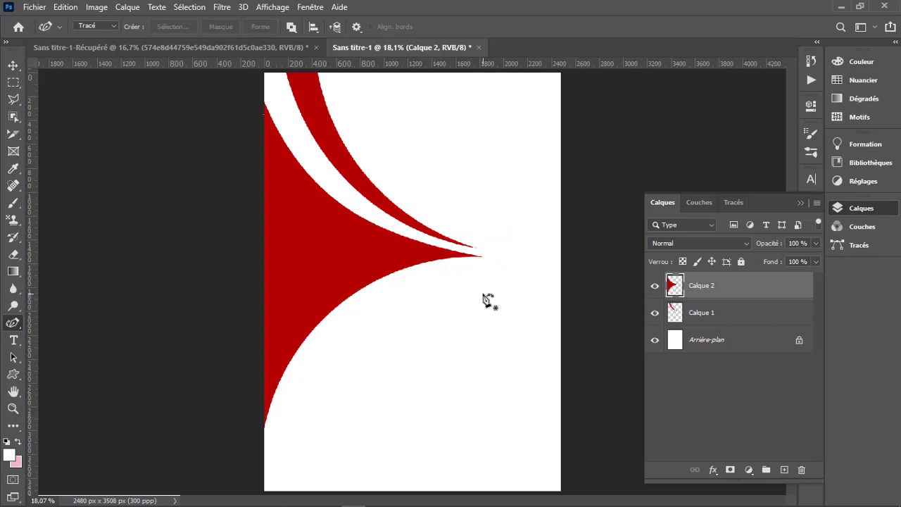
right_click(13, 323)
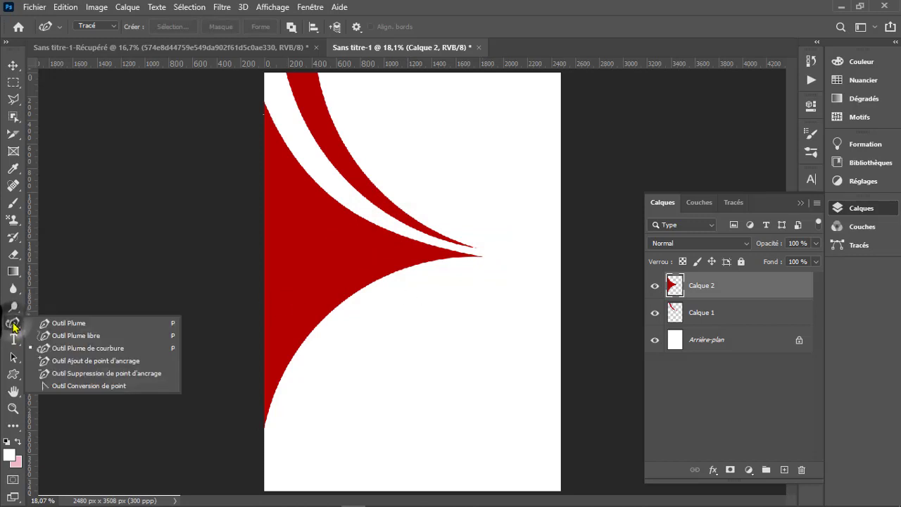
click(73, 324)
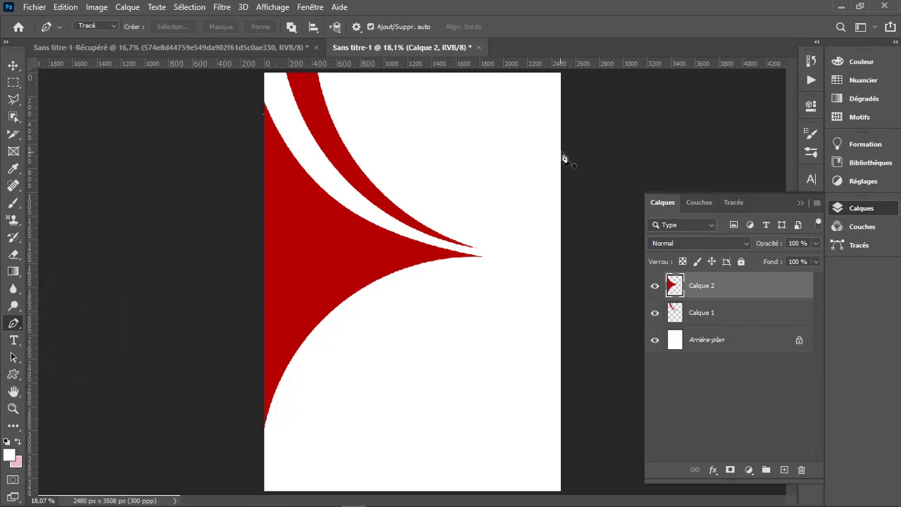
click(561, 196)
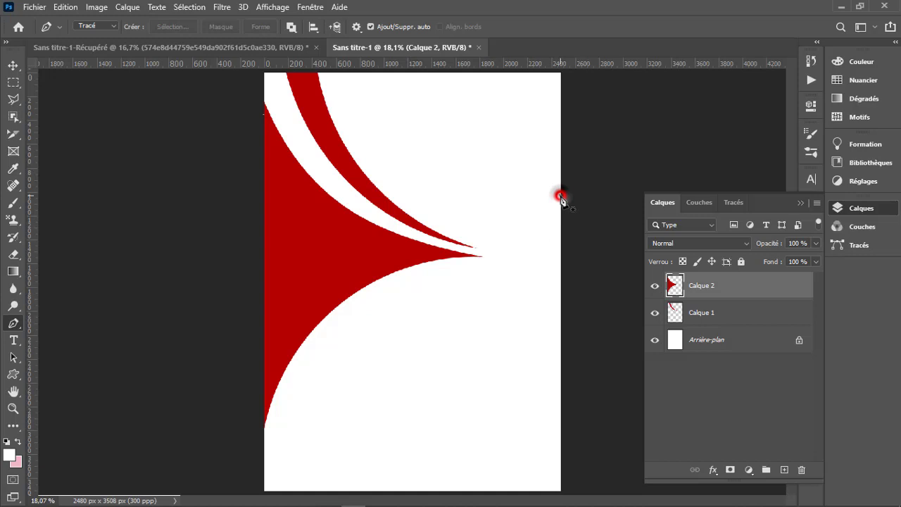
click(453, 262)
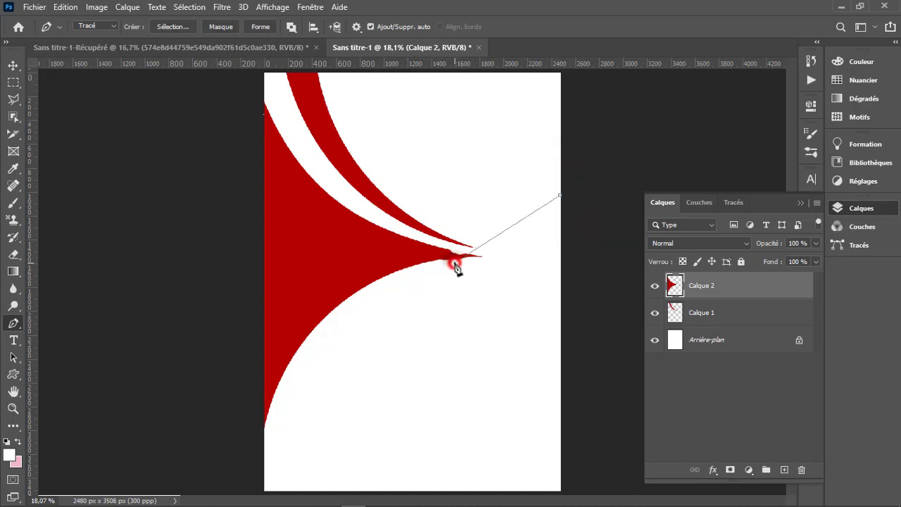
click(565, 323)
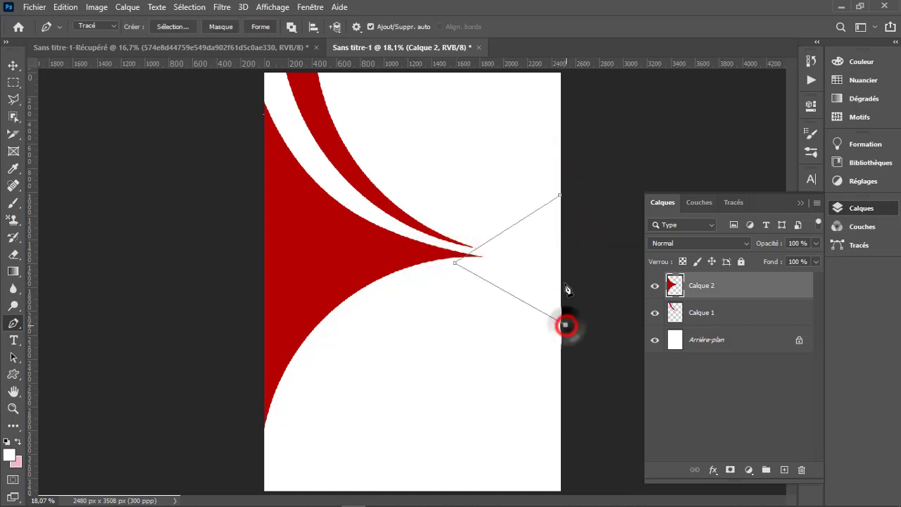
click(561, 196)
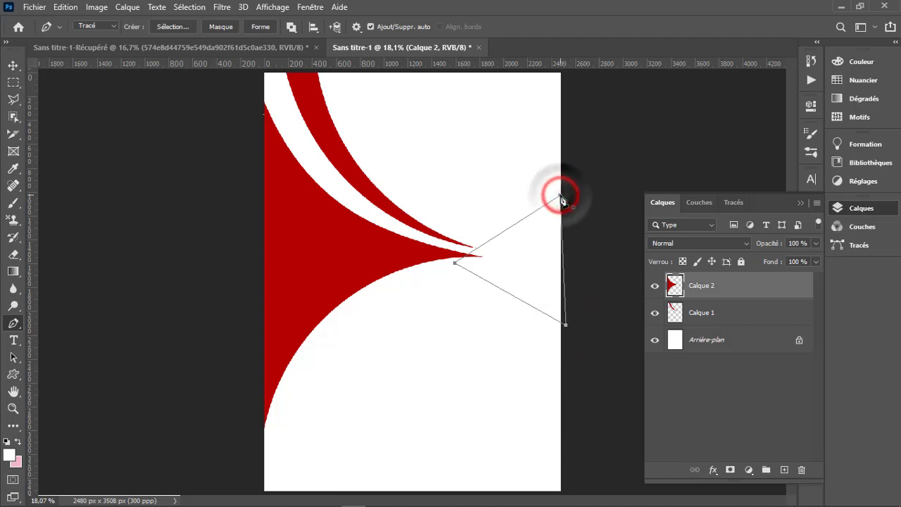
- Bend both slanted sides of the small triangular path inward with the Curvature Pen and spread its two corners farther apart along the page's right edge
right_click(13, 323)
click(82, 348)
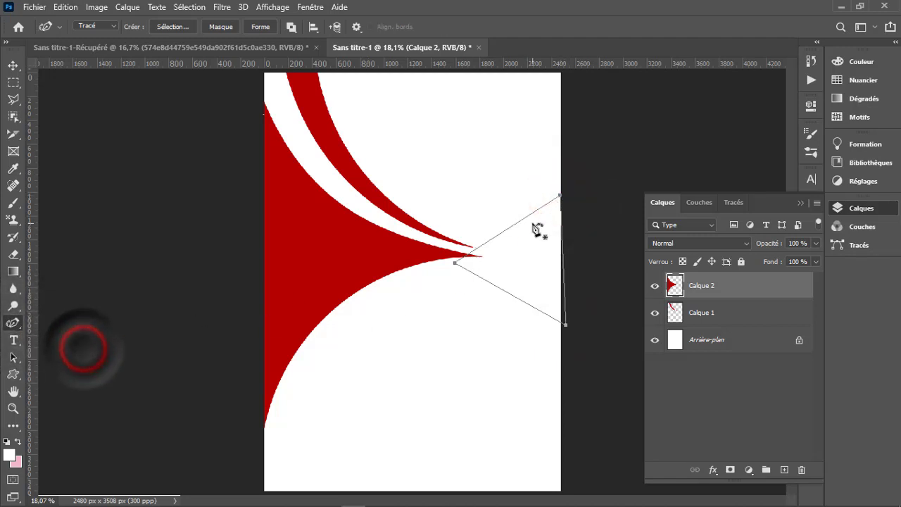
drag(522, 219, 528, 233)
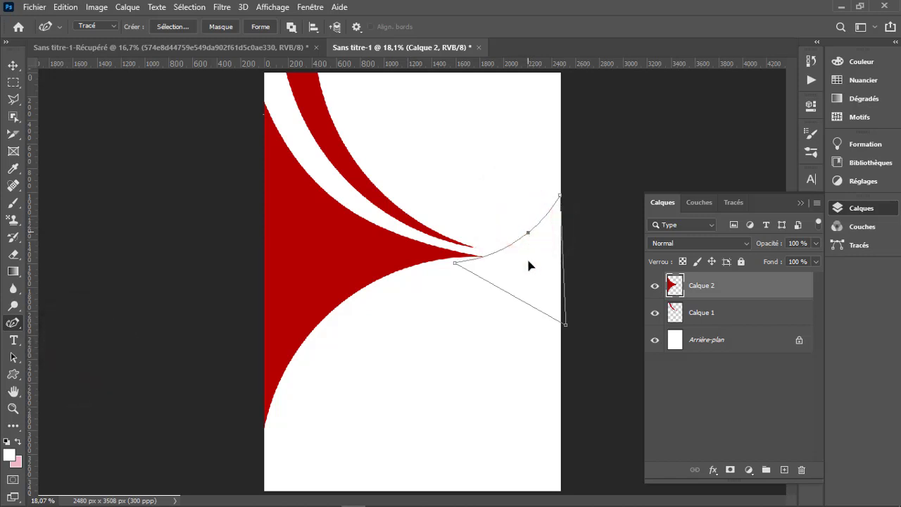
drag(517, 295, 518, 279)
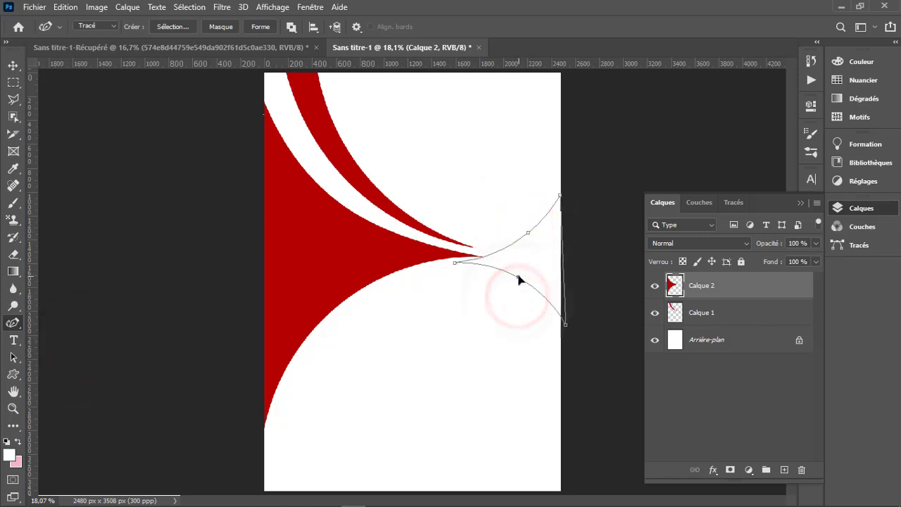
drag(567, 325, 563, 348)
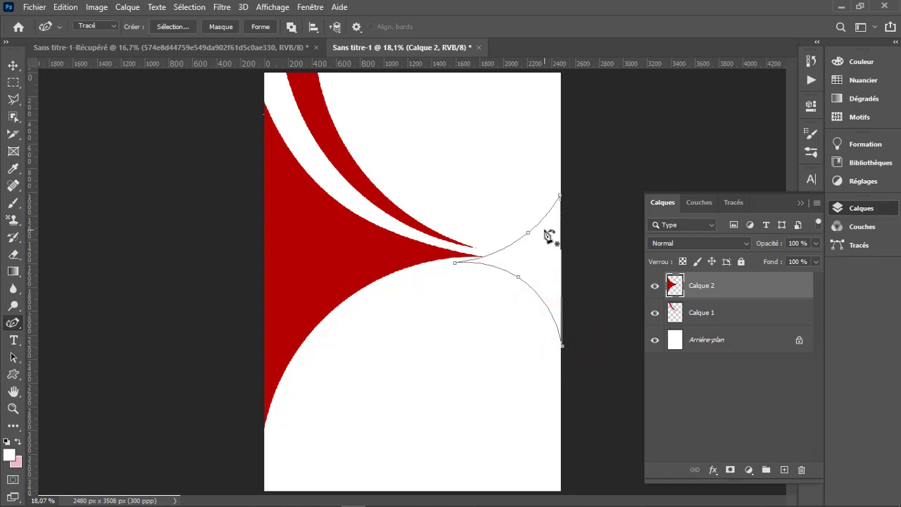
drag(561, 197, 561, 180)
- Add a new layer and fill the small curved path with dark navy 01103b at 100% opacity in Normal mode
click(784, 470)
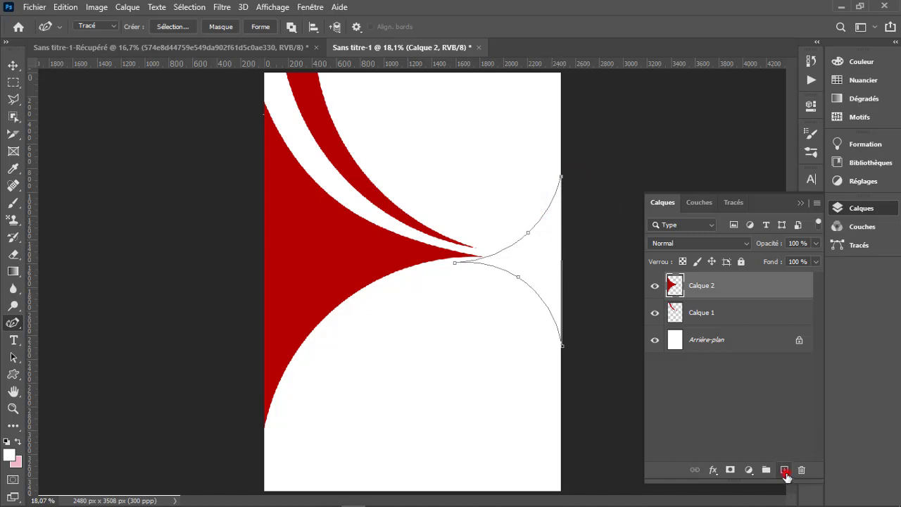
right_click(533, 287)
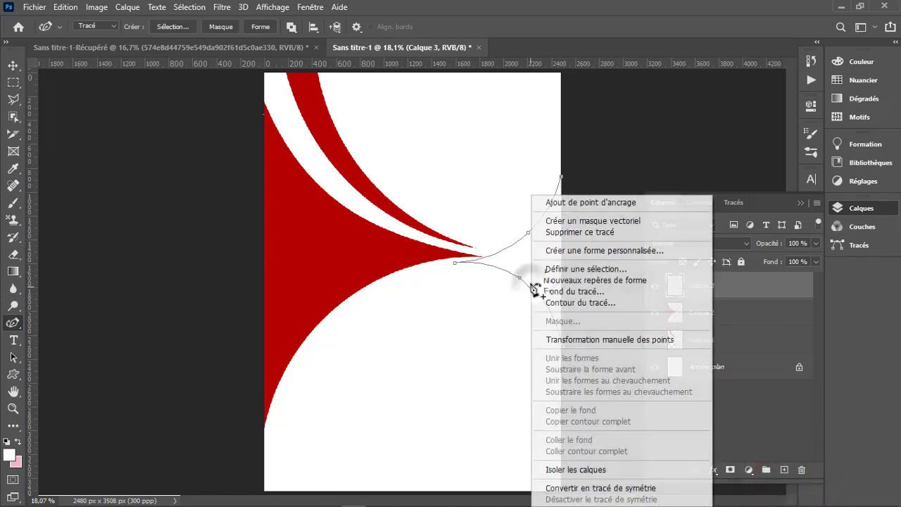
click(585, 291)
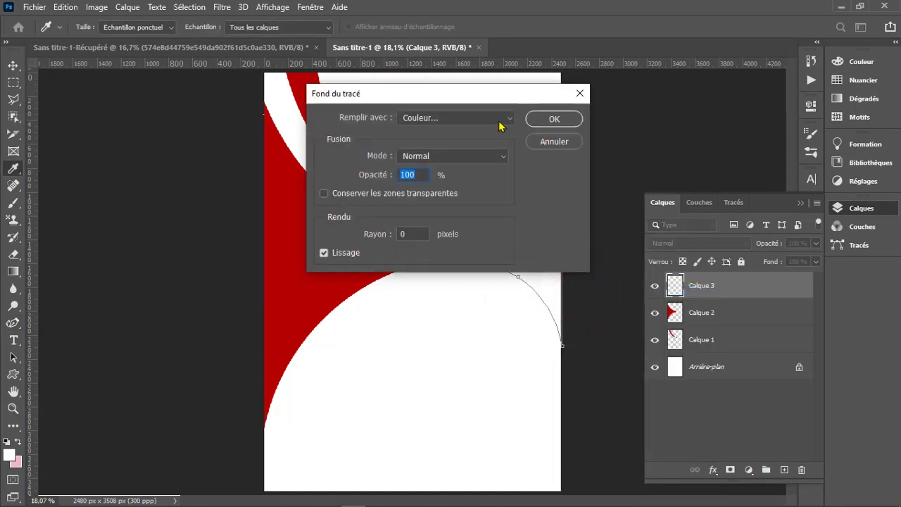
click(486, 118)
click(486, 116)
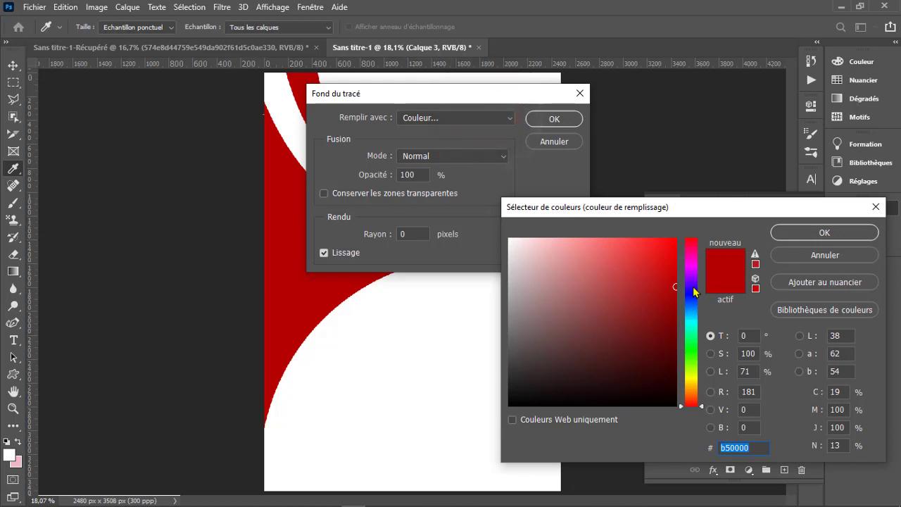
mouse_move(693, 293)
mouse_down()
mouse_move(696, 308)
mouse_move(673, 289)
mouse_move(673, 368)
mouse_up()
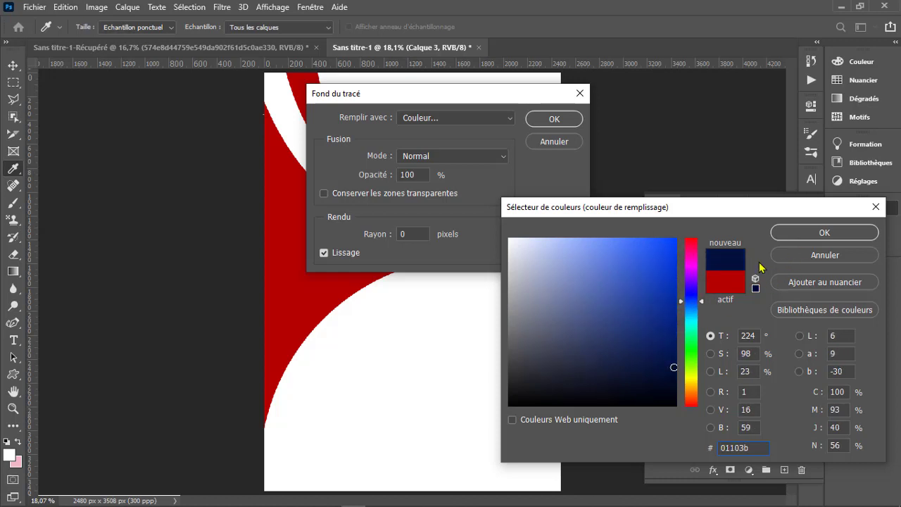
click(806, 243)
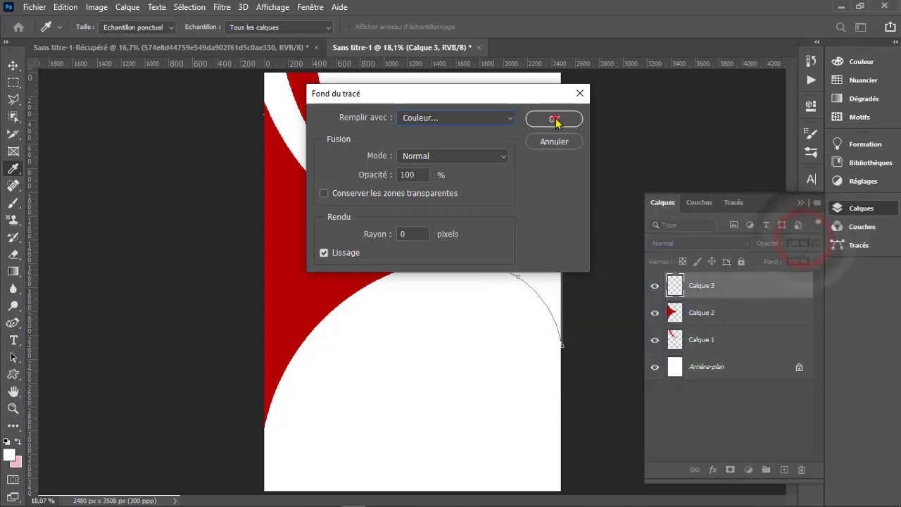
click(555, 121)
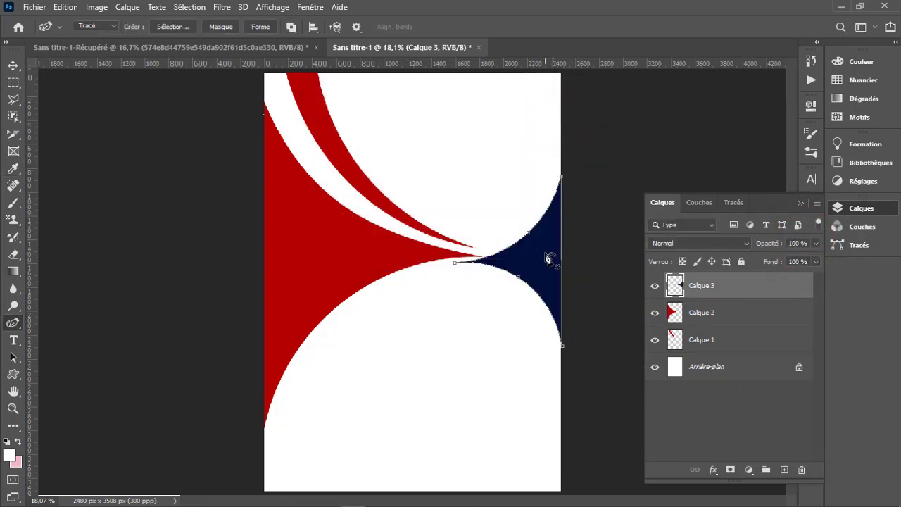
- Delete the path around the navy shape, keeping its fill, and switch to the Move tool
right_click(547, 258)
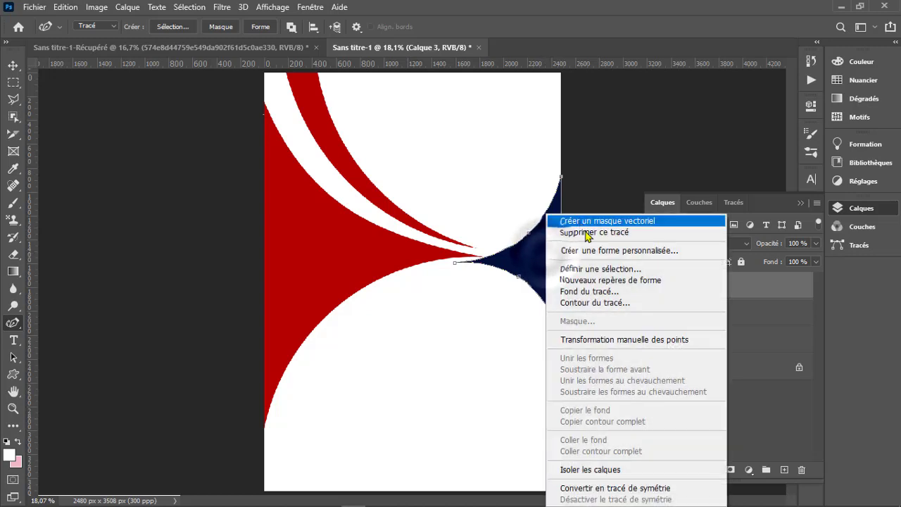
click(589, 230)
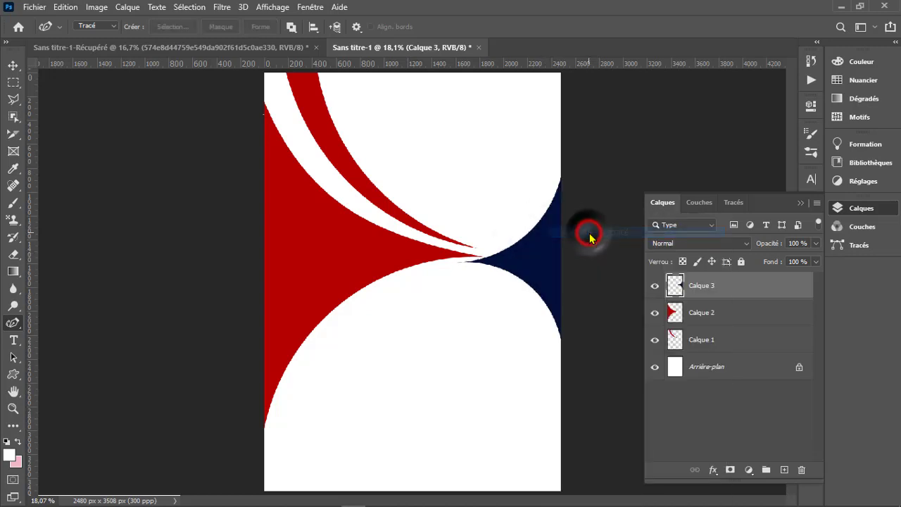
key(v)
click(540, 272)
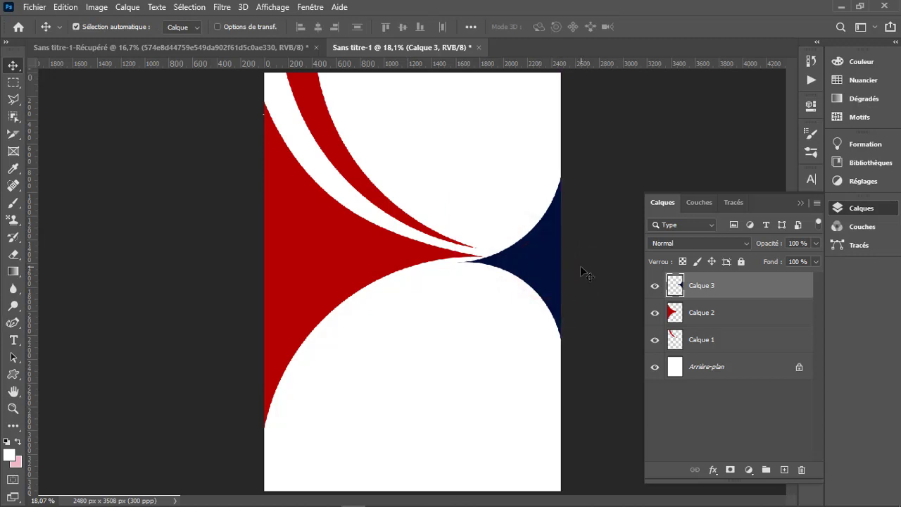
- Draw a white circle about 967 px in diameter with the Ellipse tool over the lower edge of the large red shape
key(z)
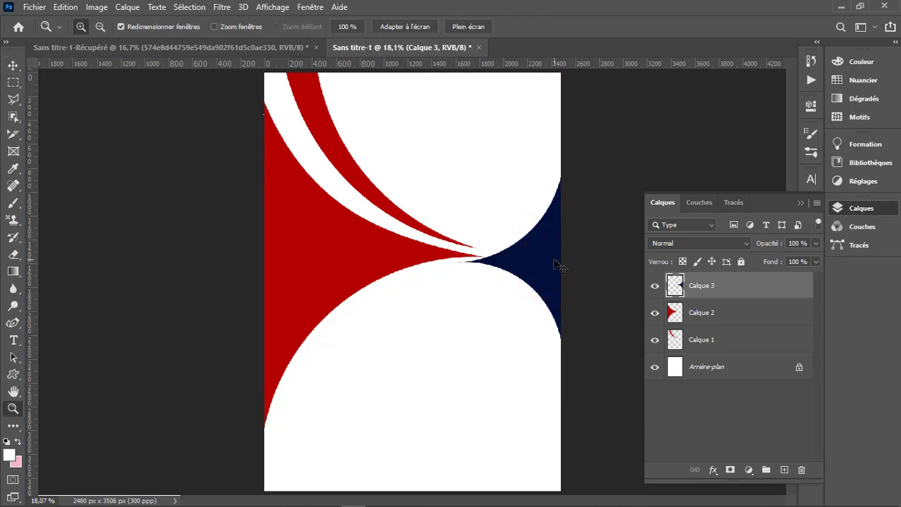
click(513, 249)
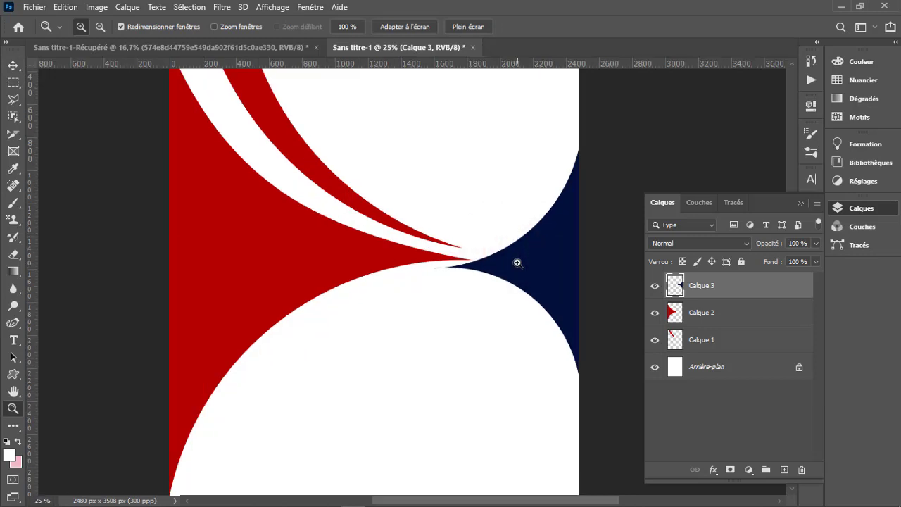
alt+click(517, 262)
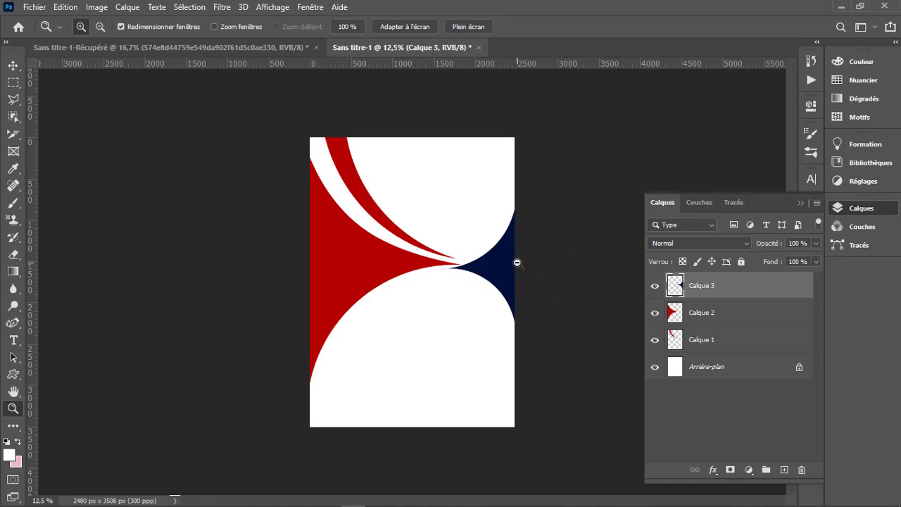
key(u)
right_click(13, 373)
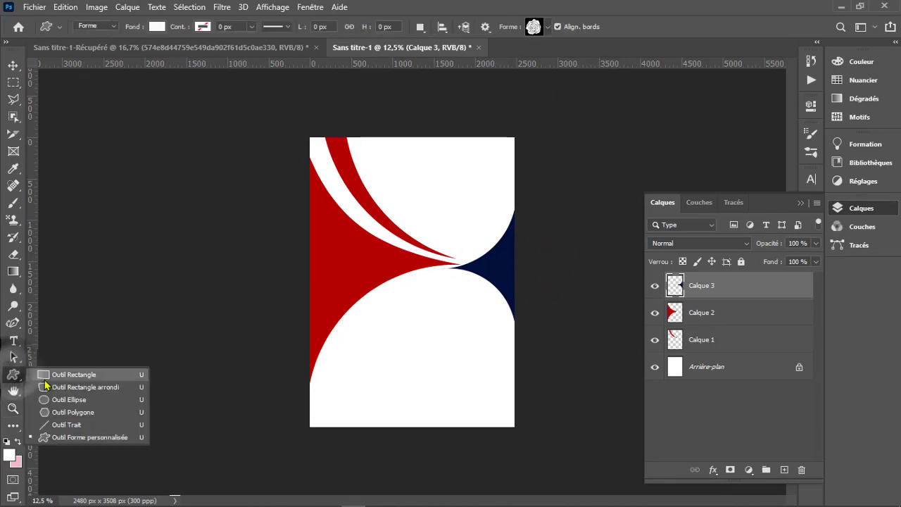
click(47, 399)
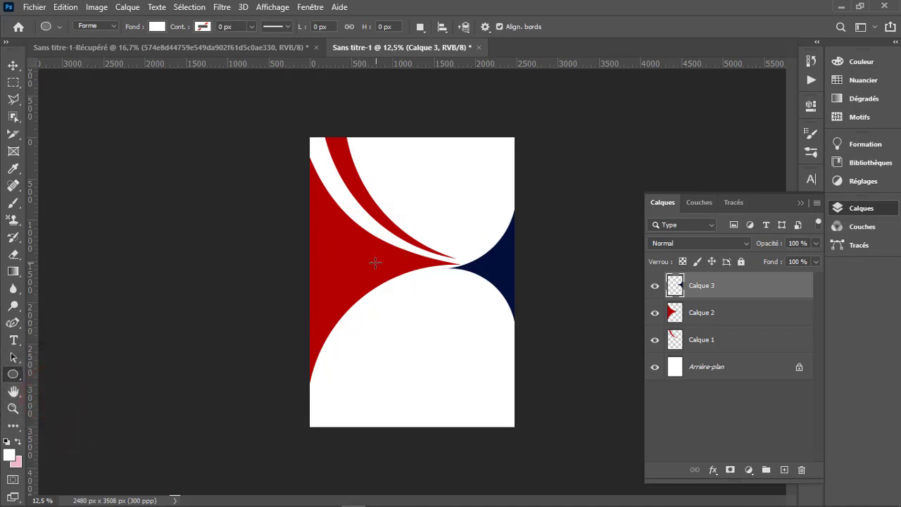
drag(350, 264, 430, 343)
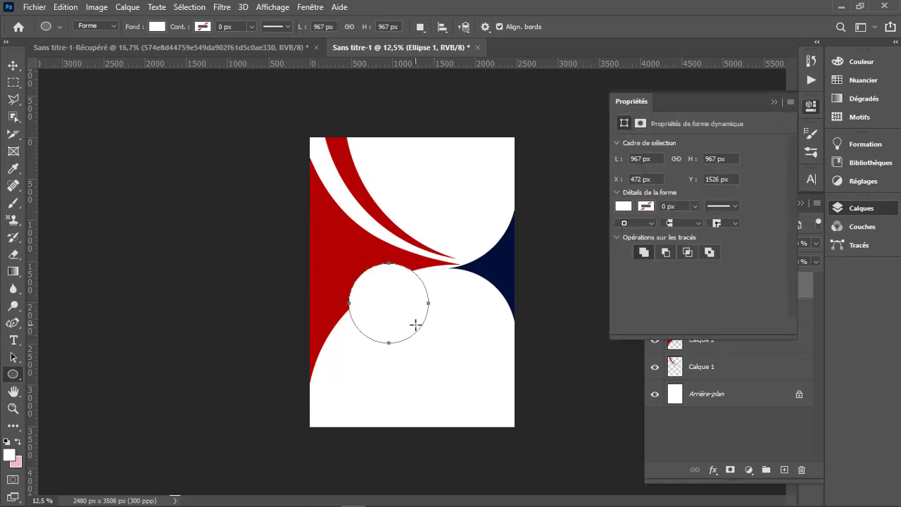
key(v)
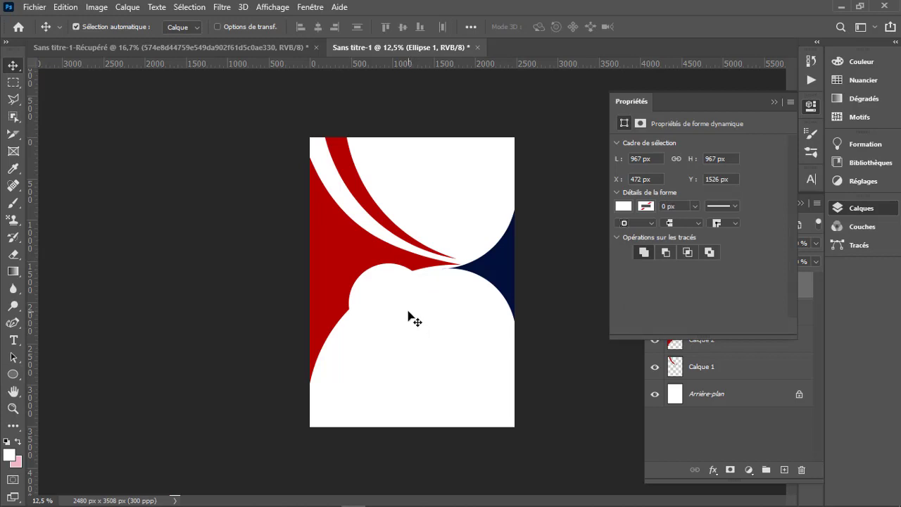
drag(408, 317, 405, 309)
- Give the circle a white outline 15.60 px wide
click(645, 206)
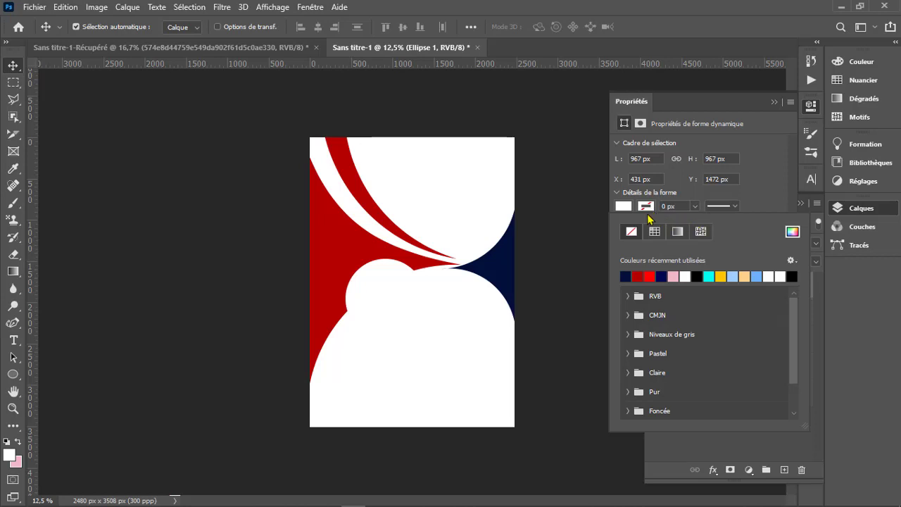
click(684, 276)
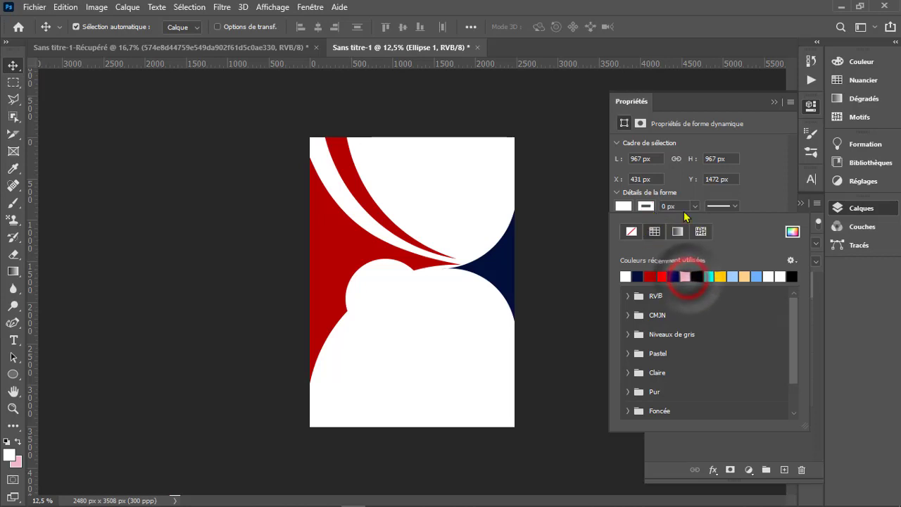
drag(694, 207, 710, 224)
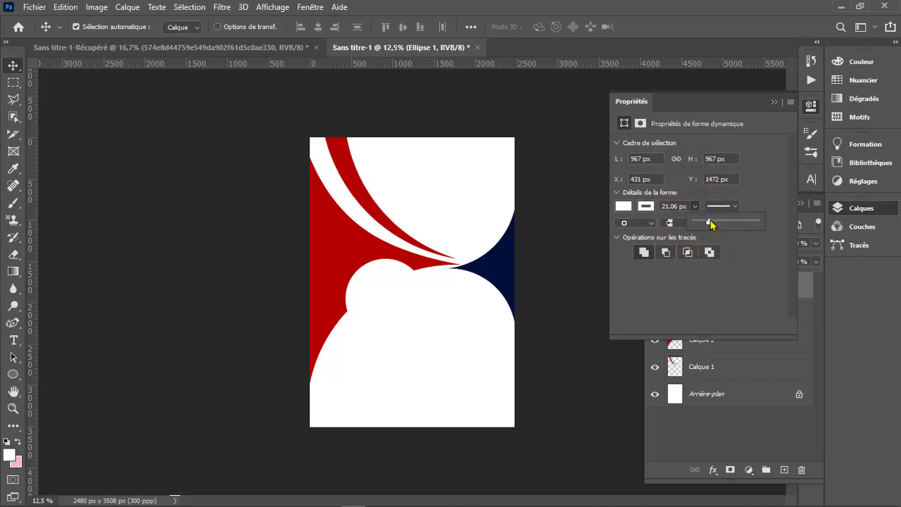
click(709, 224)
- Try bright red and pink as the circle's fill, and settle on light blue from the recently used colours
click(629, 206)
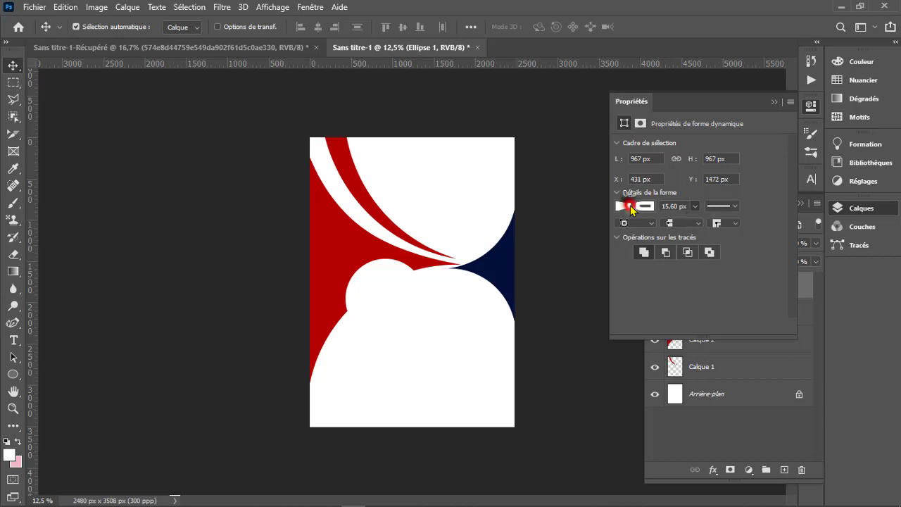
click(665, 271)
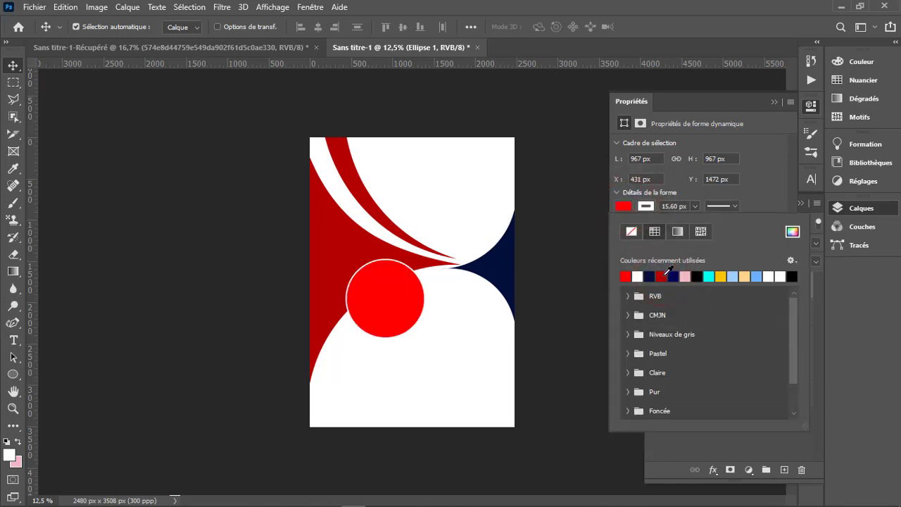
click(686, 272)
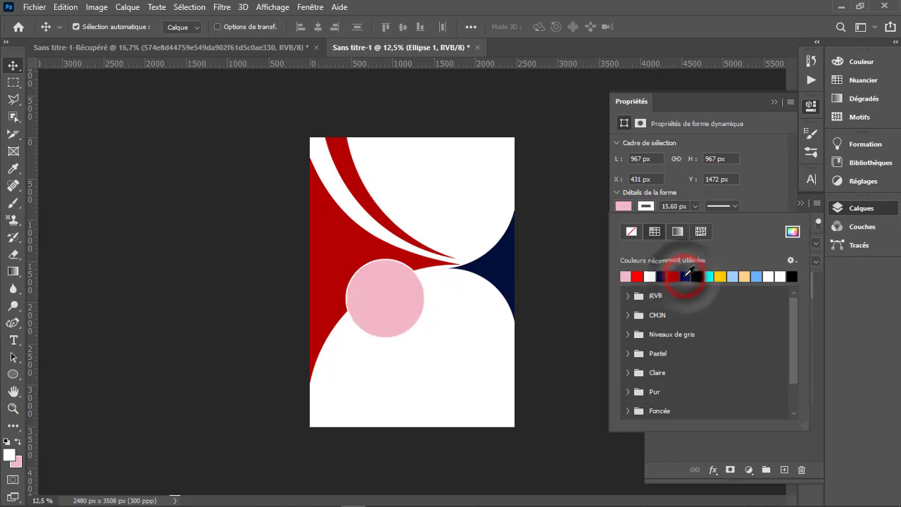
click(756, 275)
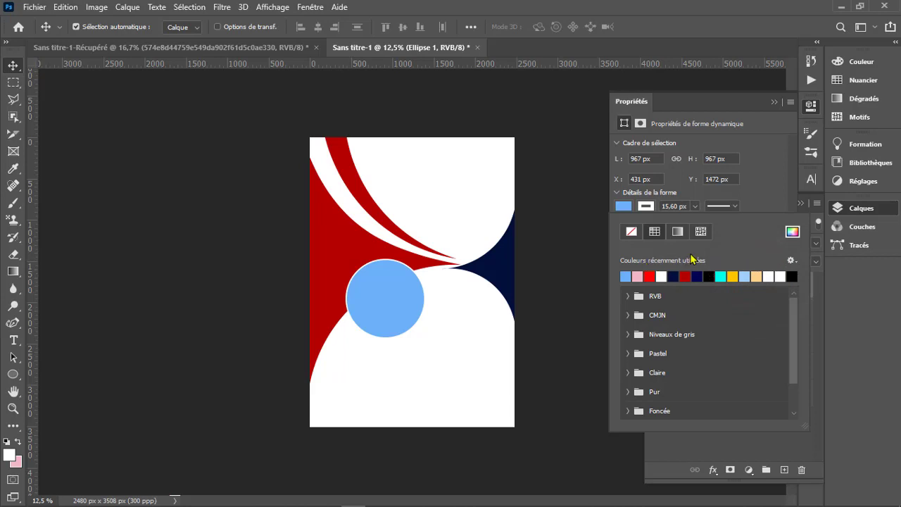
- Set the circle's outline width to 21.06 px and close the shape properties
click(694, 206)
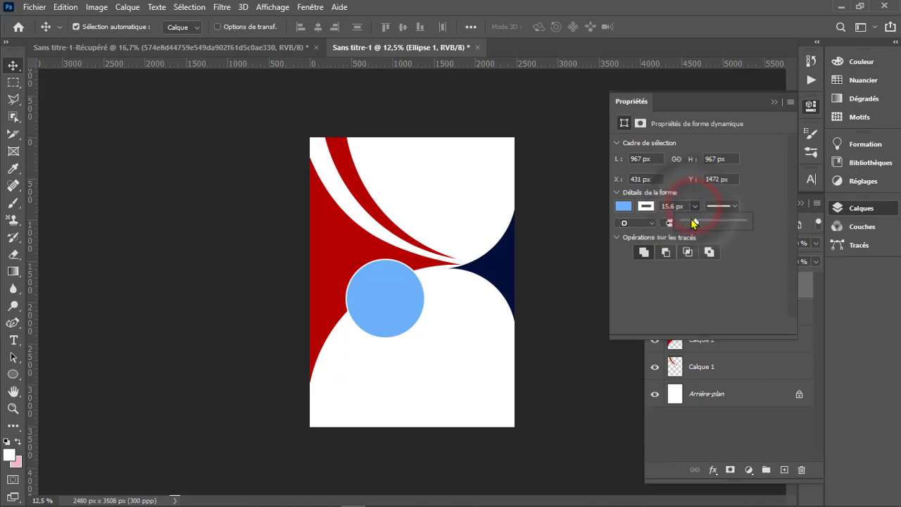
click(696, 223)
drag(696, 222, 698, 222)
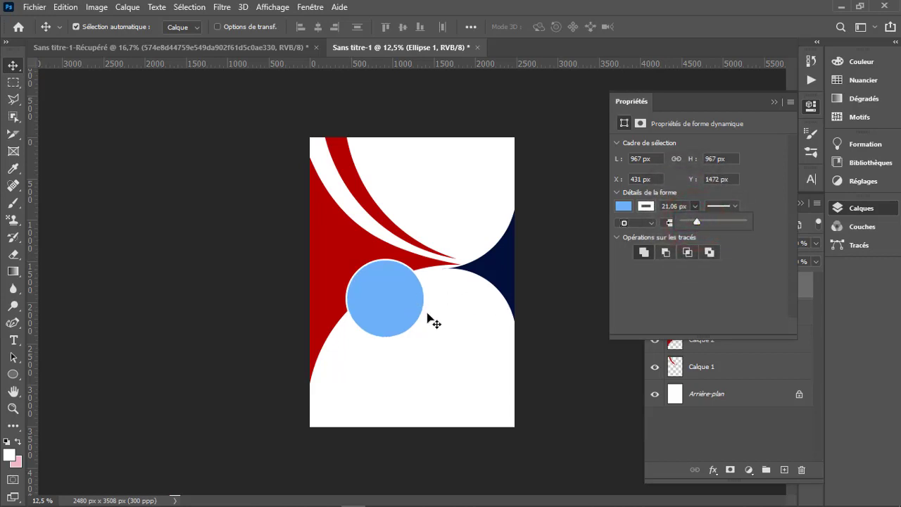
click(394, 308)
click(776, 103)
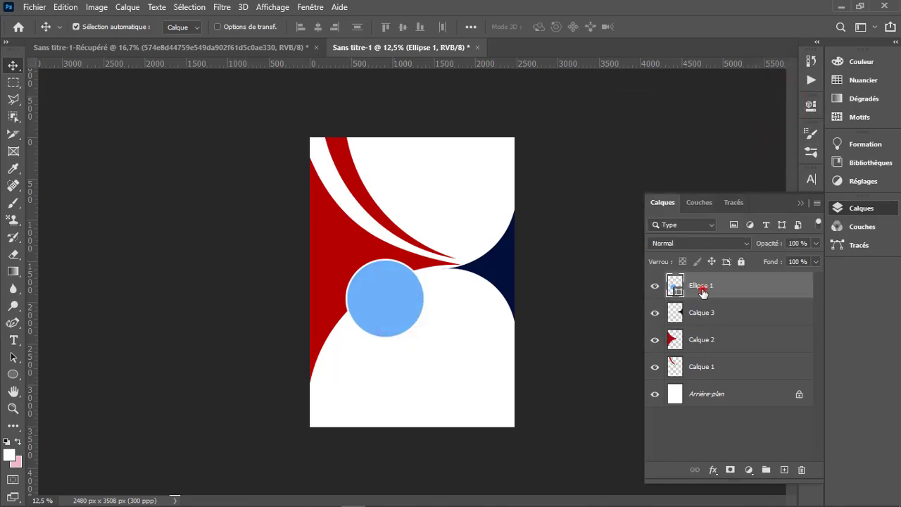
- Duplicate the Ellipse 1 layer and move the original circle down and to the left, partly behind the copy
drag(702, 293, 784, 470)
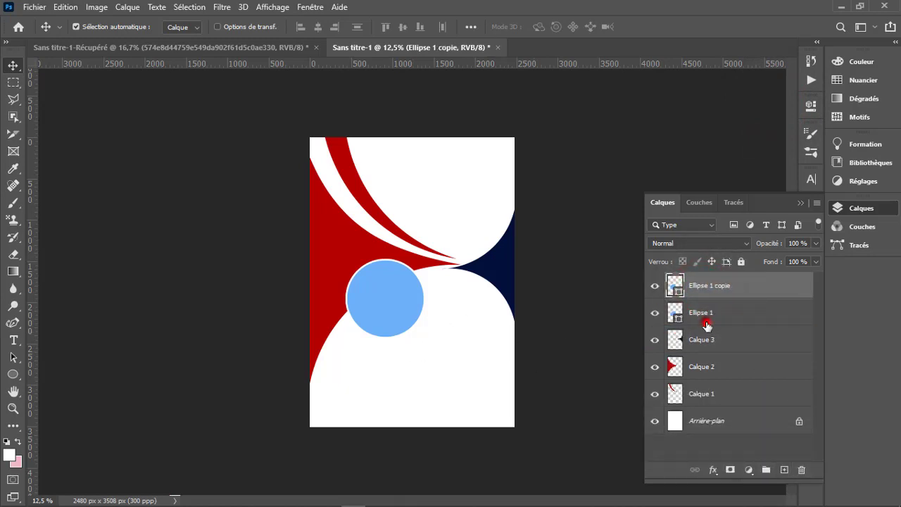
click(706, 324)
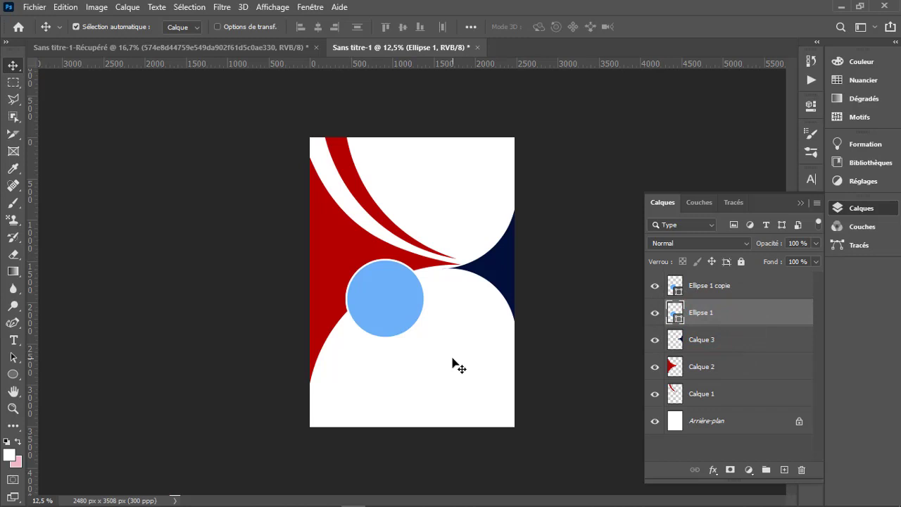
key(shift+Down)
key(shift+Down)
key(shift+Down)
key(shift+Down)
key(shift+Down)
key(shift+Down)
key(shift+Down)
key(shift+Down)
key(shift+Down)
key(shift+Down)
key(shift+Down)
key(shift+Down)
key(shift+Down)
key(shift+Down)
key(shift+Down)
key(shift+Down)
click(394, 344)
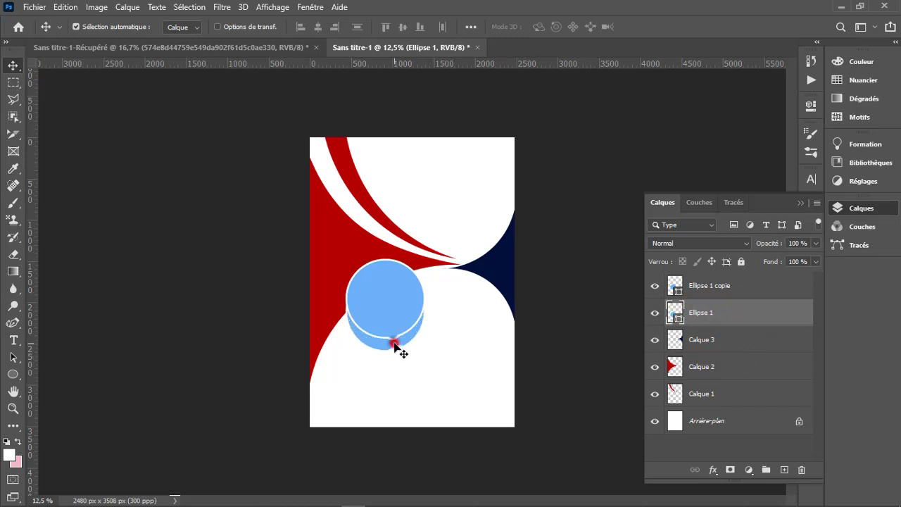
drag(394, 344, 371, 373)
- Scale the lower circle, Ellipse 1, proportionally to 82.52% and apply the transformation
key(ctrl+t)
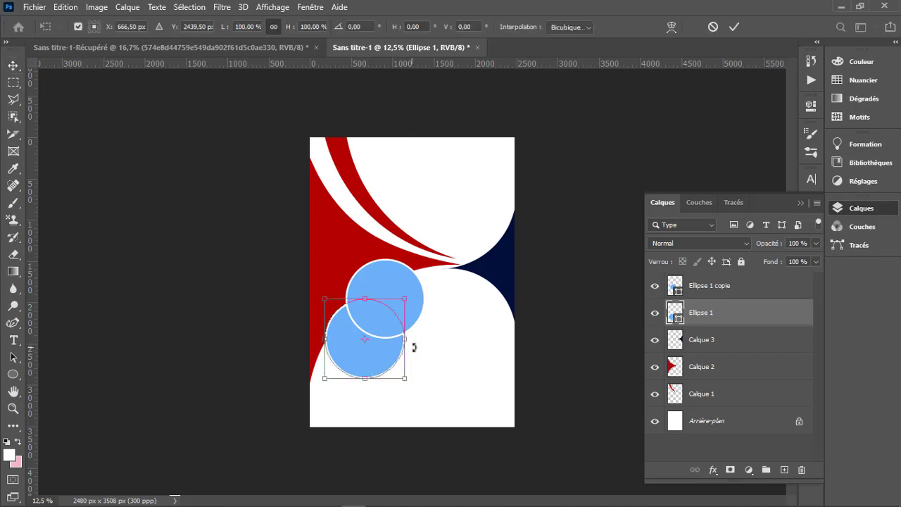
drag(406, 342, 391, 341)
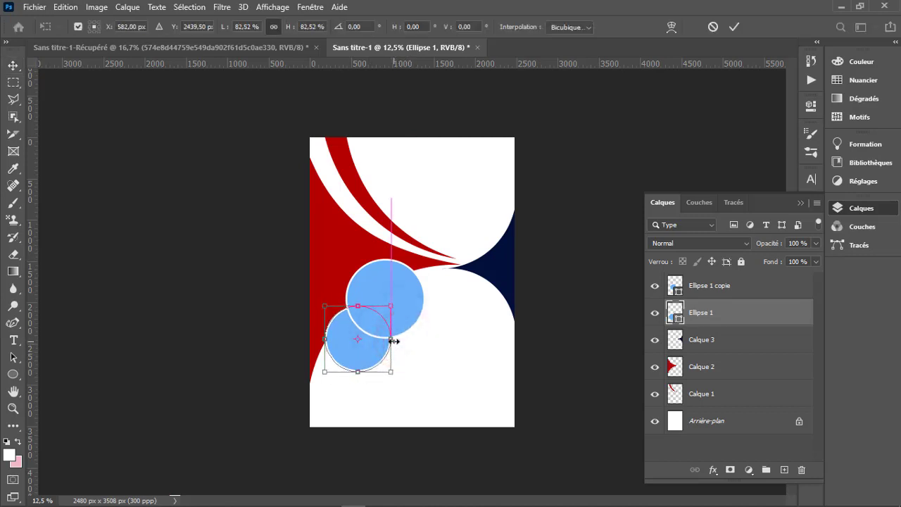
click(734, 27)
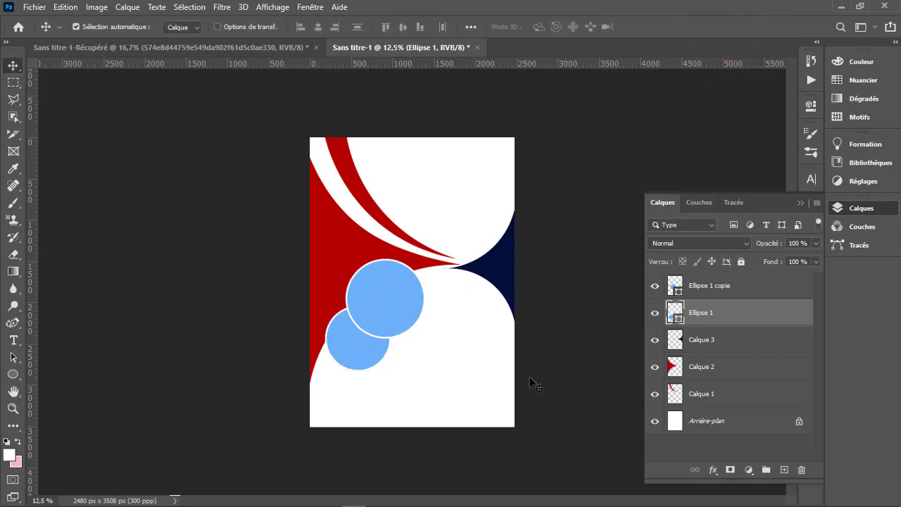
- Duplicate the Ellipse 1 layer again and move the original circle toward the page's lower-left corner, behind the copy
click(733, 315)
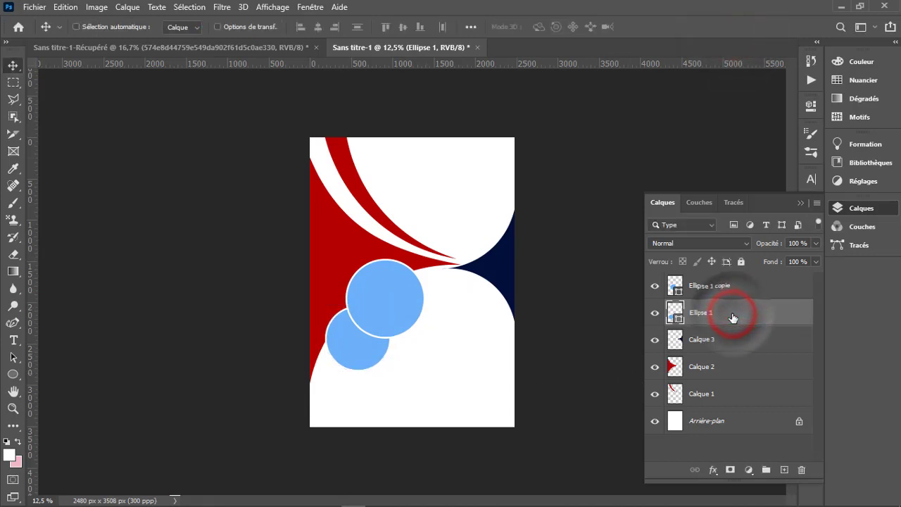
key(ctrl+j)
click(714, 340)
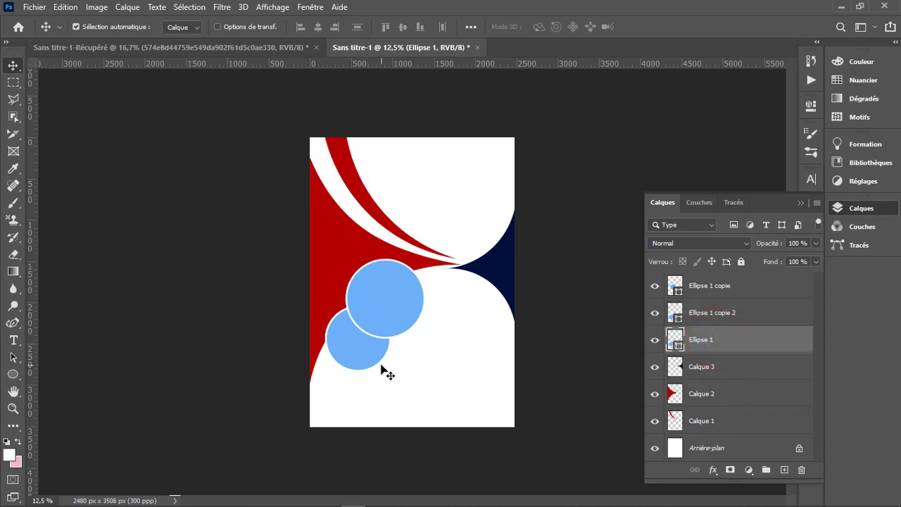
drag(380, 366, 338, 393)
- Scale the lowest circle down proportionally so it is smaller than the middle circle, and apply the transformation
key(ctrl+t)
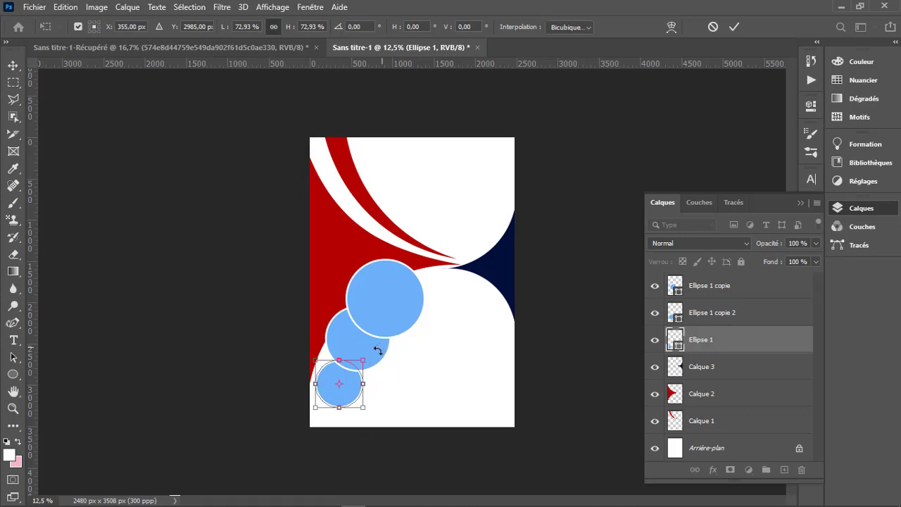
mouse_move(337, 362)
mouse_down()
mouse_move(336, 345)
mouse_move(337, 356)
mouse_up()
click(734, 27)
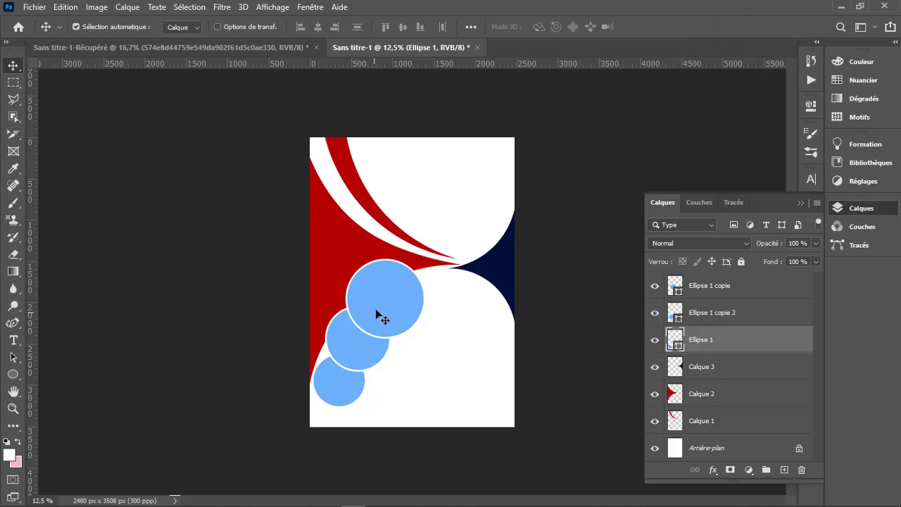
- Rearrange the three circles: raise the largest slightly, shift the middle one left, and nudge the lowest one down and left
mouse_move(378, 314)
mouse_down()
mouse_move(387, 279)
mouse_move(384, 298)
mouse_up()
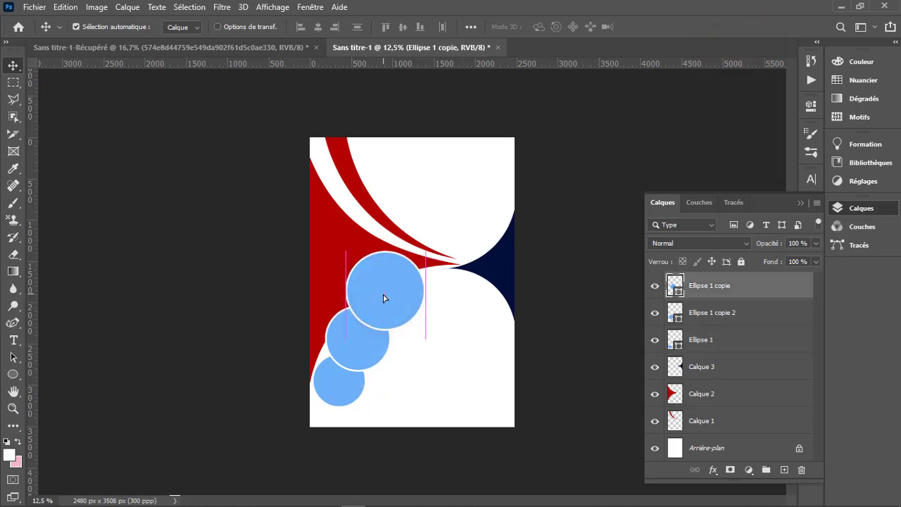
drag(360, 340, 350, 346)
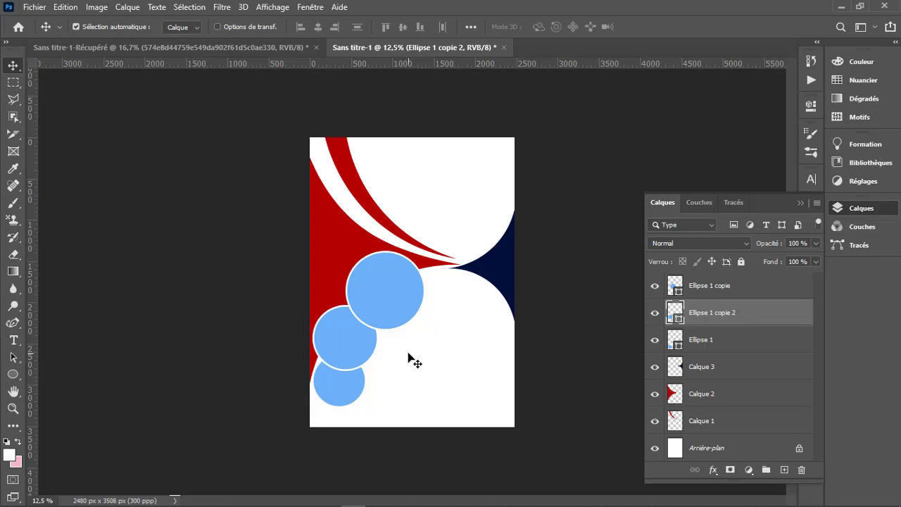
key(Right)
key(Right)
key(Left)
key(Left)
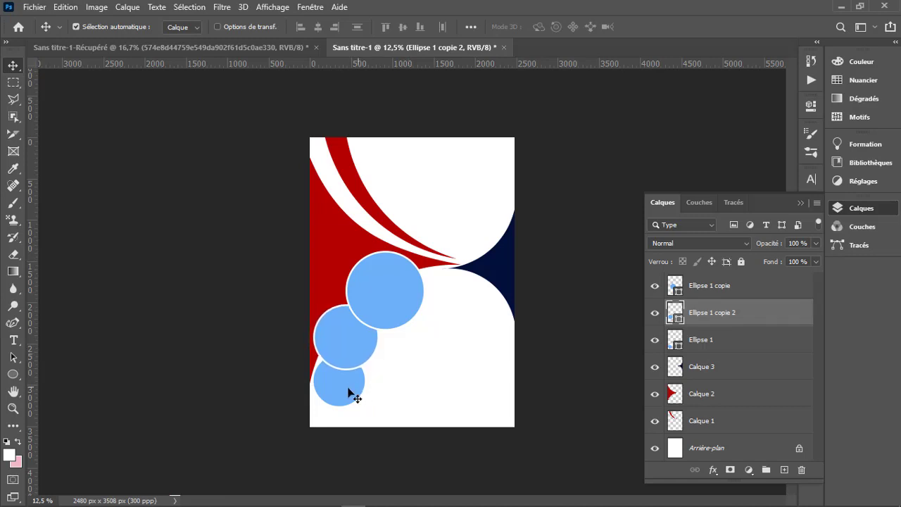
mouse_move(349, 389)
mouse_down()
mouse_move(344, 381)
mouse_move(342, 390)
mouse_up()
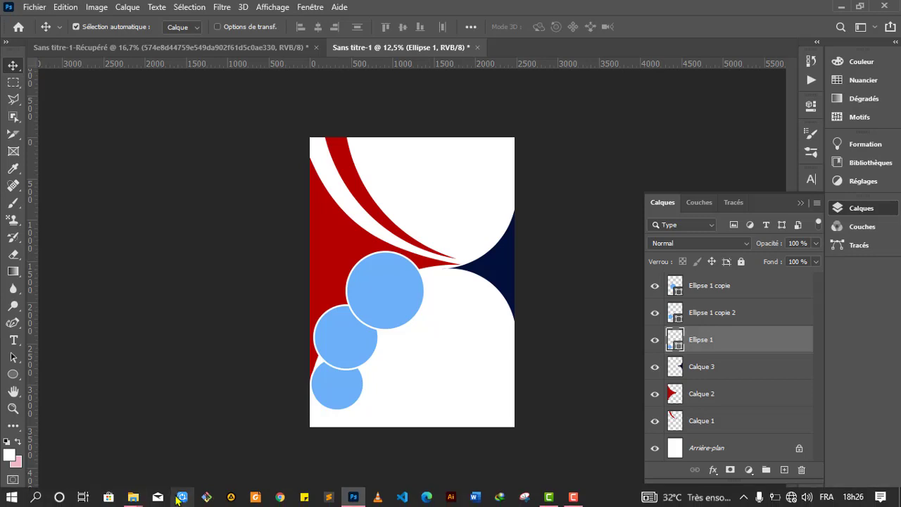
- Place ca4f9439eedb8b9c672c592aa9803fa9.jpg from File Explorer's TRESSE folder into the page and move its layer above Ellipse 1 copie
mouse_move(133, 498)
click(196, 448)
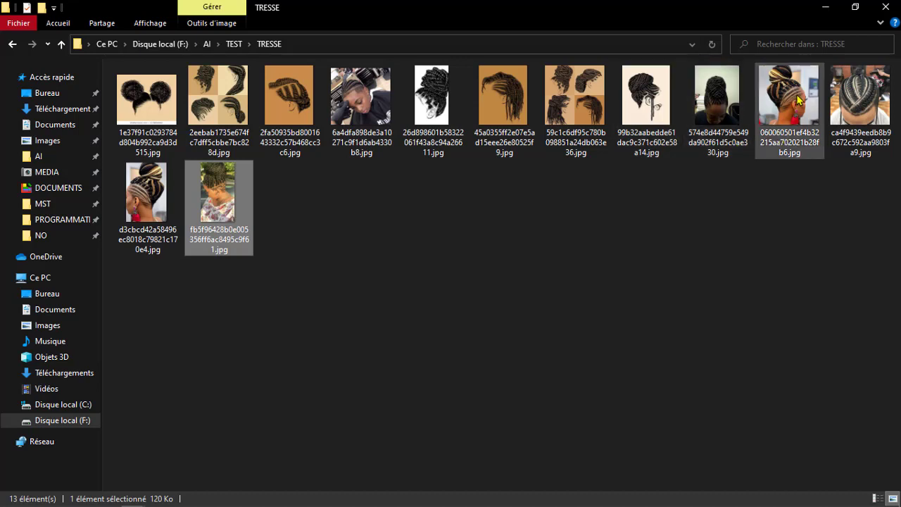
click(859, 116)
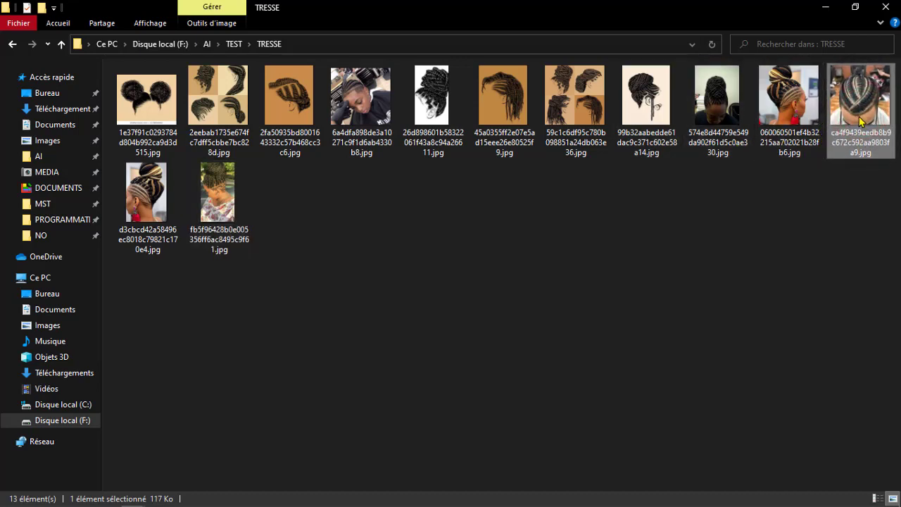
drag(859, 121, 382, 312)
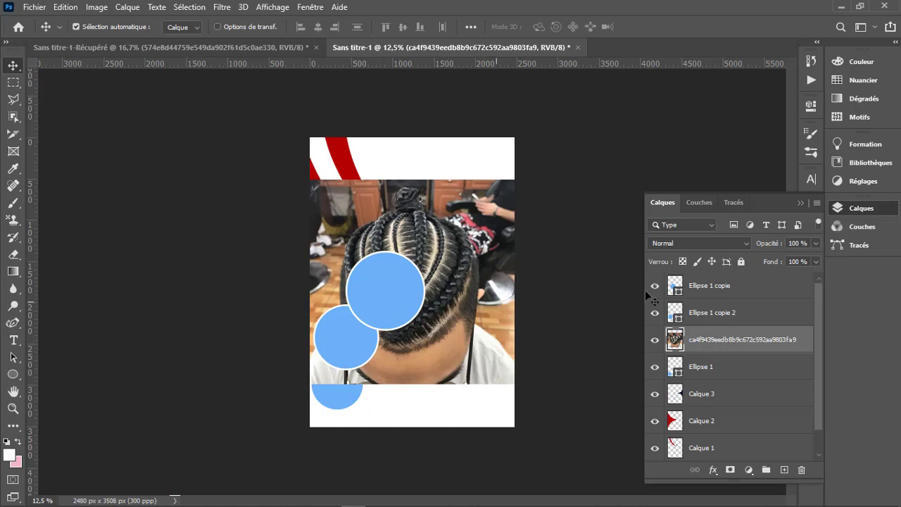
drag(778, 348, 760, 279)
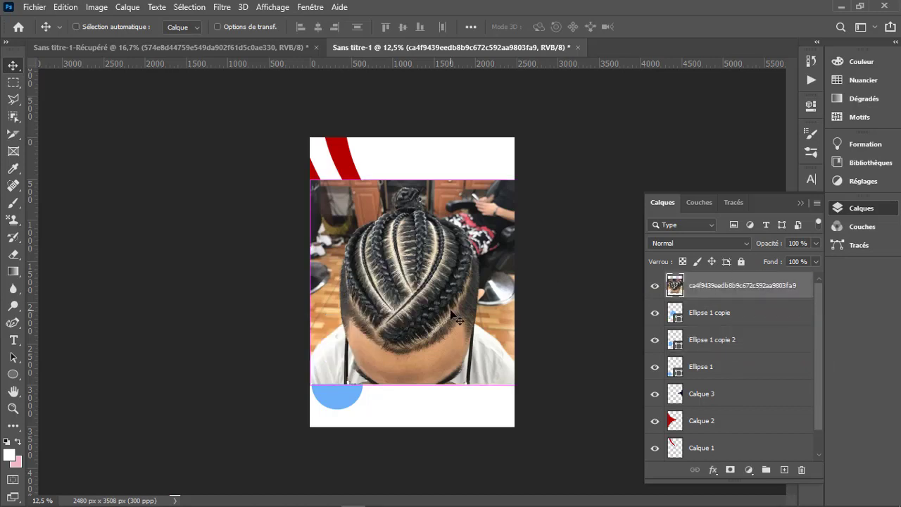
- Scale the ca4f9439 photo to 44.19% over the largest circle, then erase everything outside the Ellipse 1 copie outline and deselect
key(ctrl+t)
drag(515, 282, 401, 309)
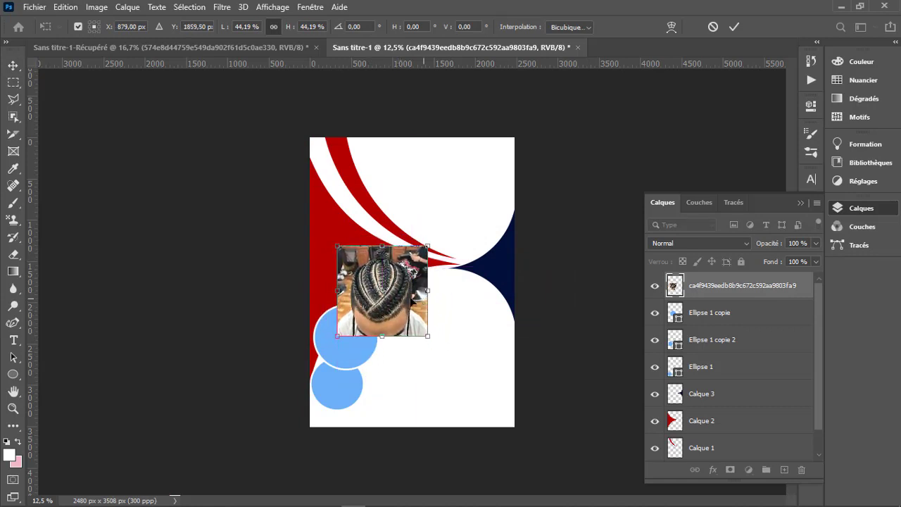
ctrl+click(678, 322)
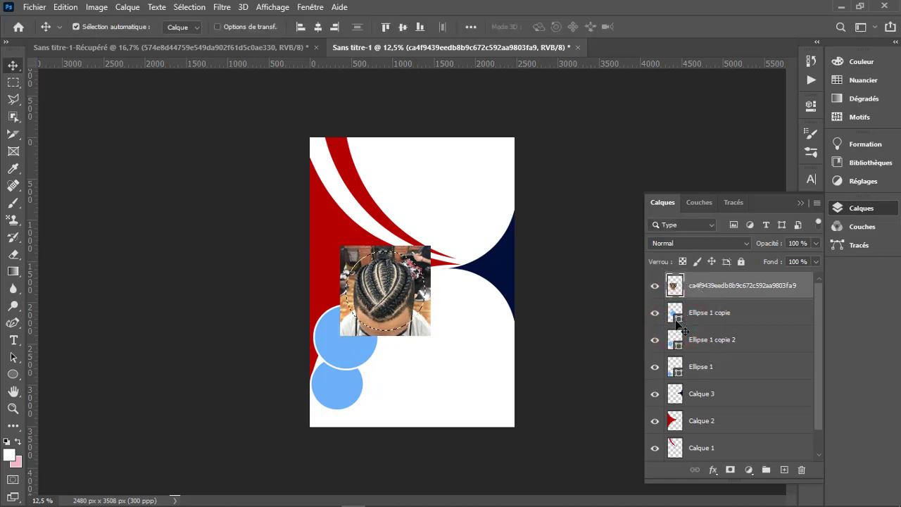
key(l)
right_click(410, 313)
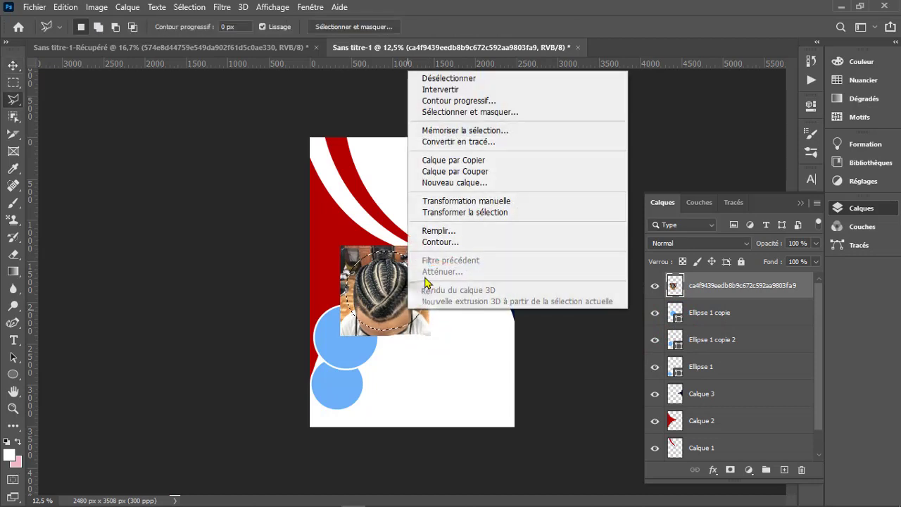
click(454, 91)
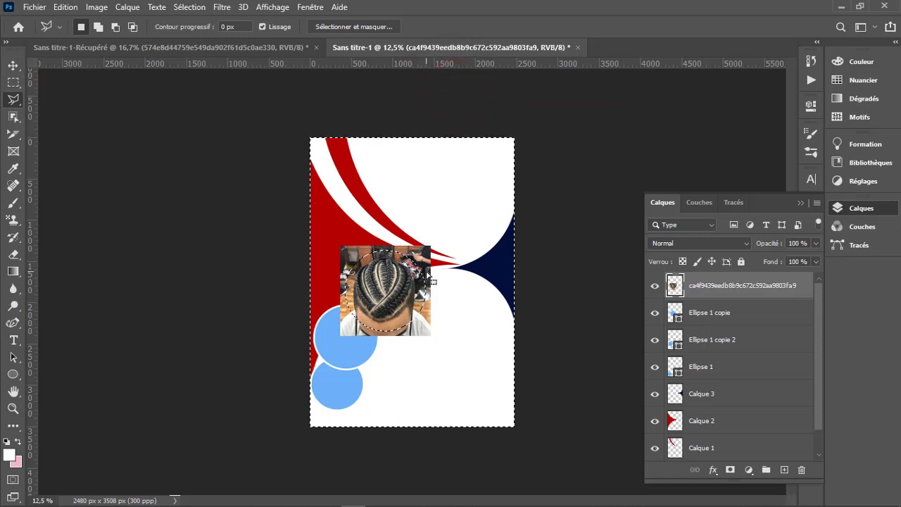
key(Delete)
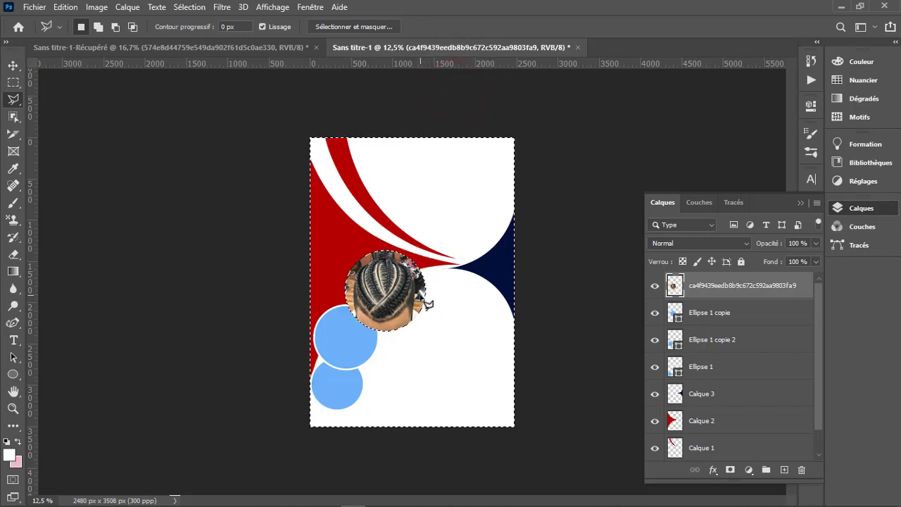
key(ctrl+d)
- Align the white stroke of Ellipse 1 copie to the outside and set its width to 29.24 px
click(697, 321)
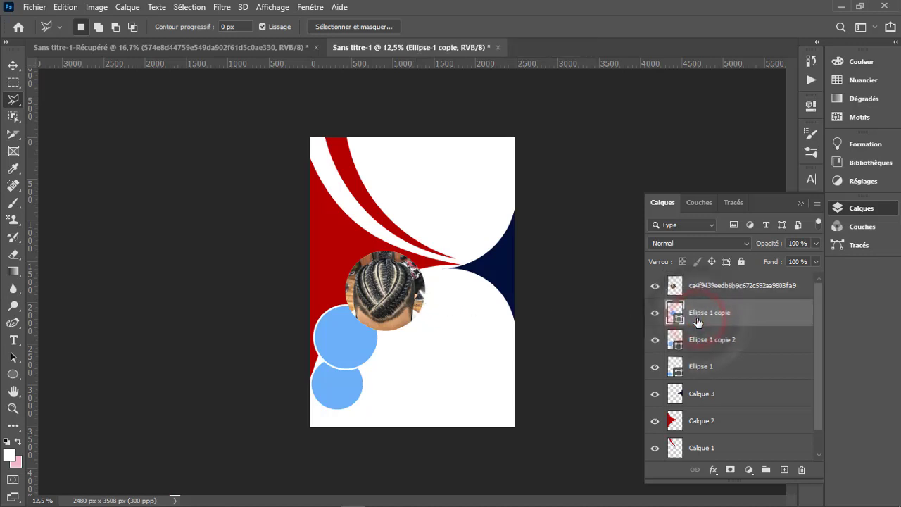
click(811, 106)
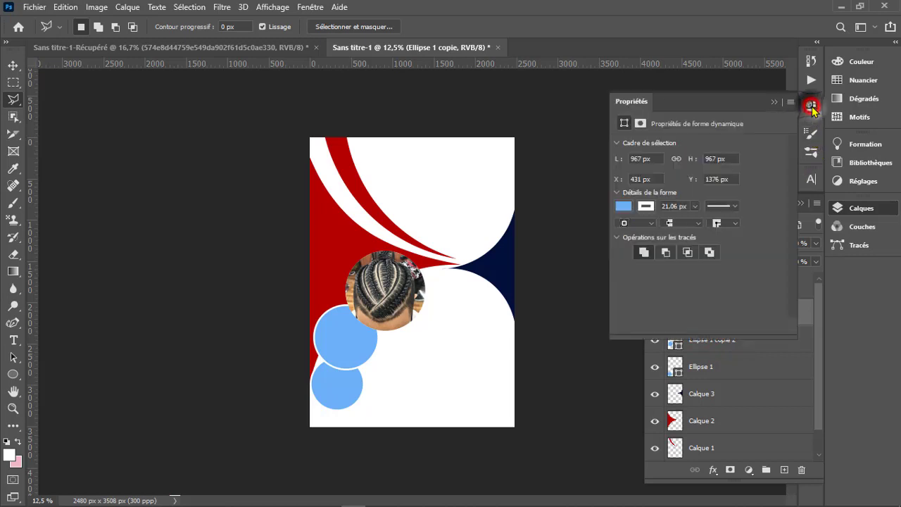
click(654, 224)
click(637, 258)
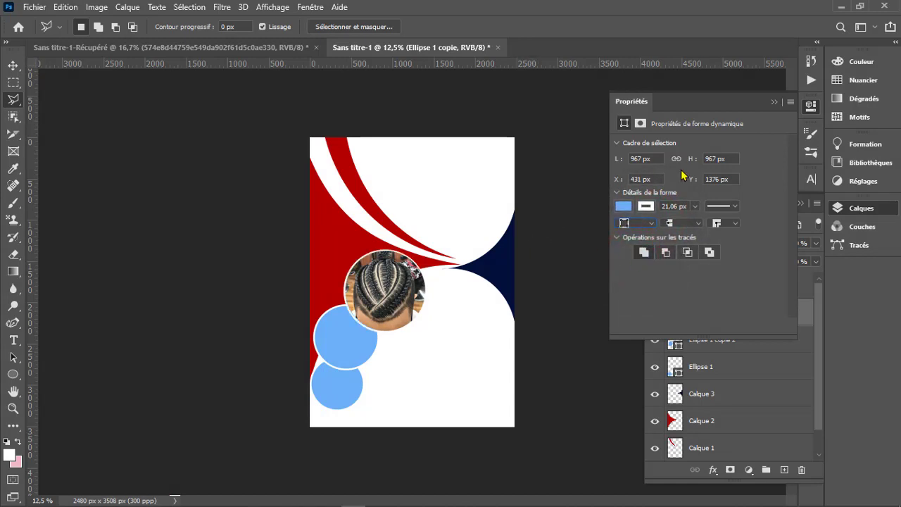
click(694, 207)
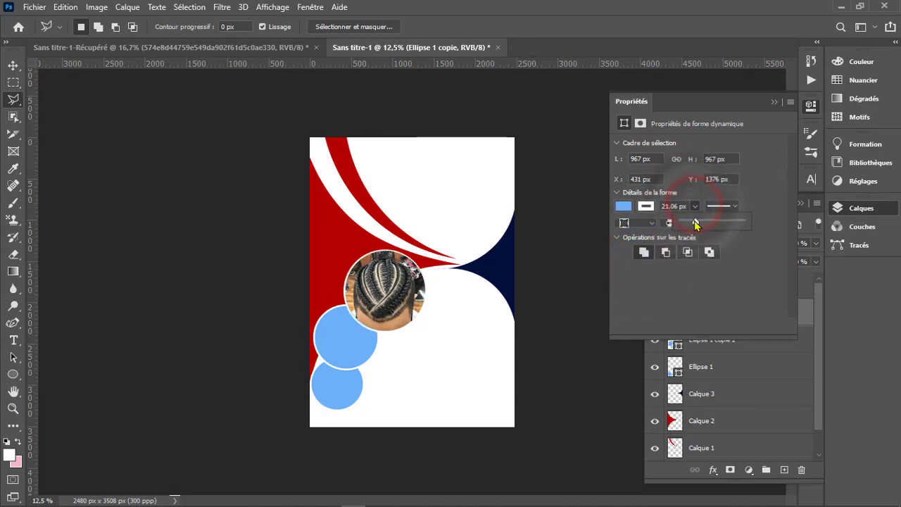
drag(694, 222, 697, 223)
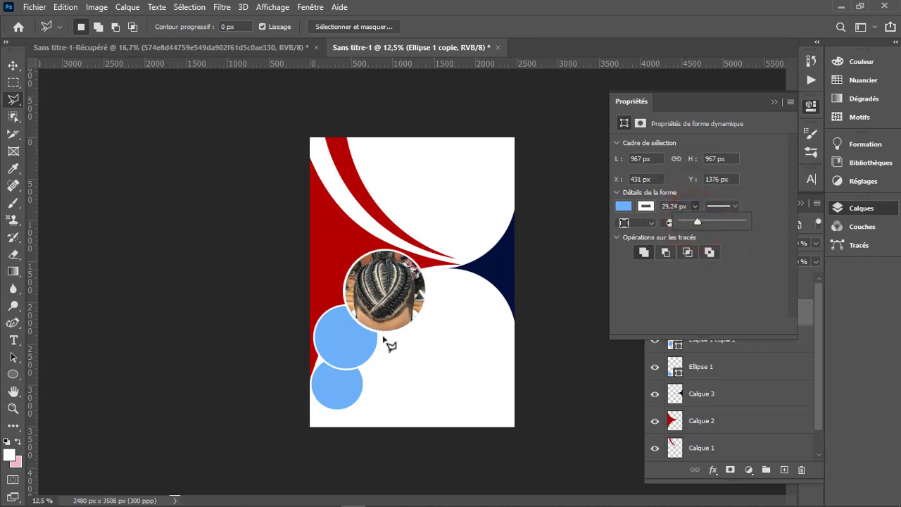
- Place d3cbcd42a58496ec8018c79821c170e4.jpg from File Explorer's TRESSE folder into the page and move its layer above the first hairstyle photo
key(v)
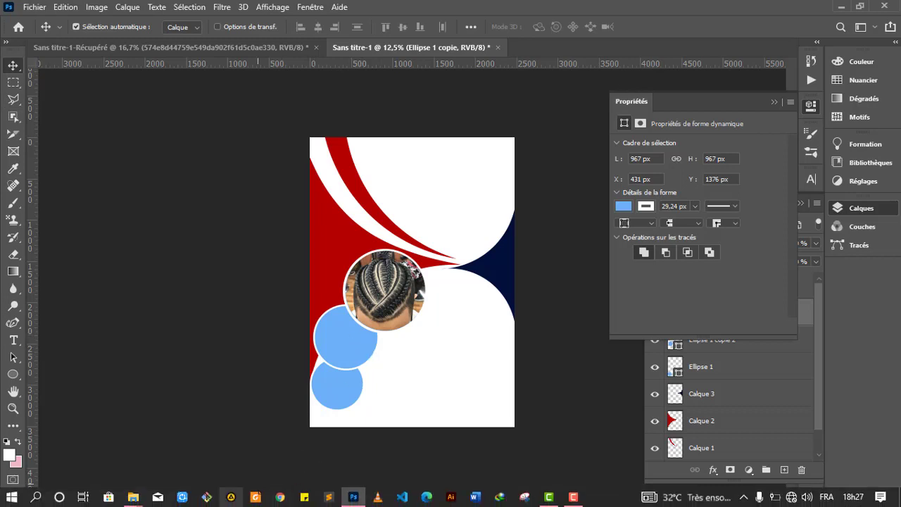
mouse_move(133, 497)
click(205, 466)
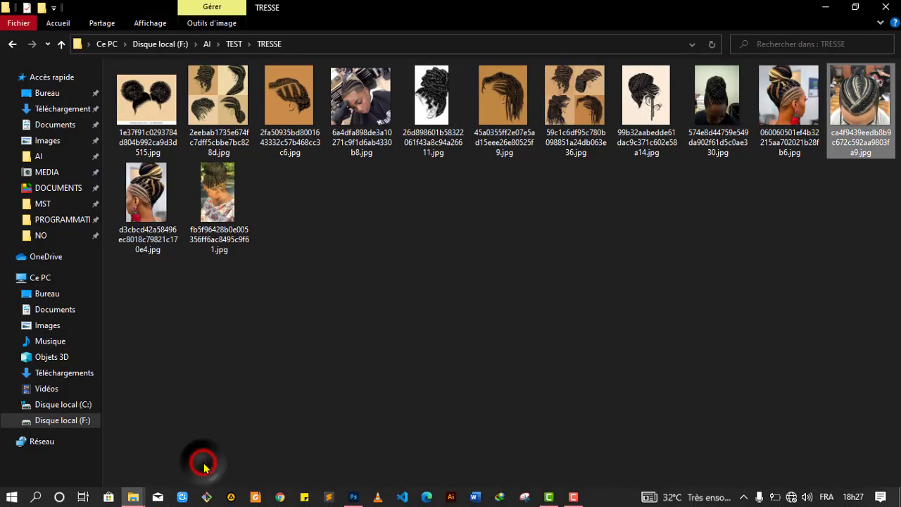
click(740, 121)
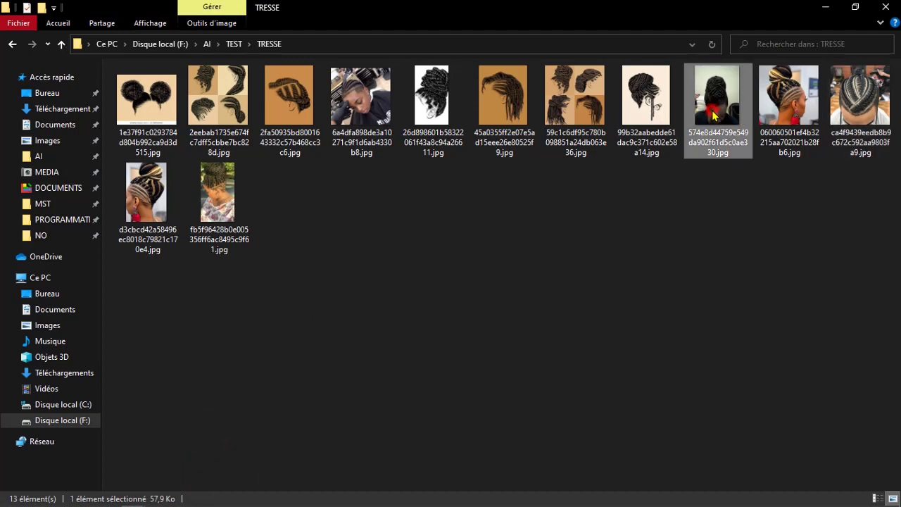
drag(154, 215, 353, 363)
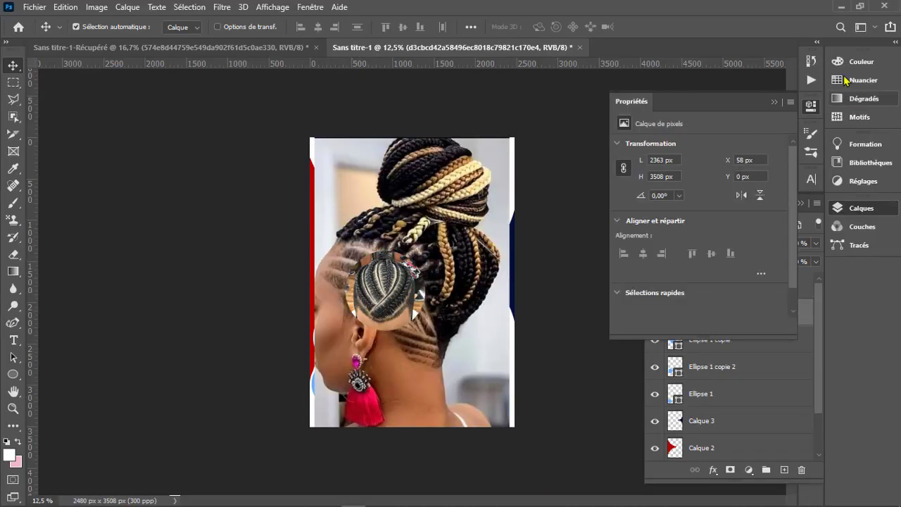
click(773, 103)
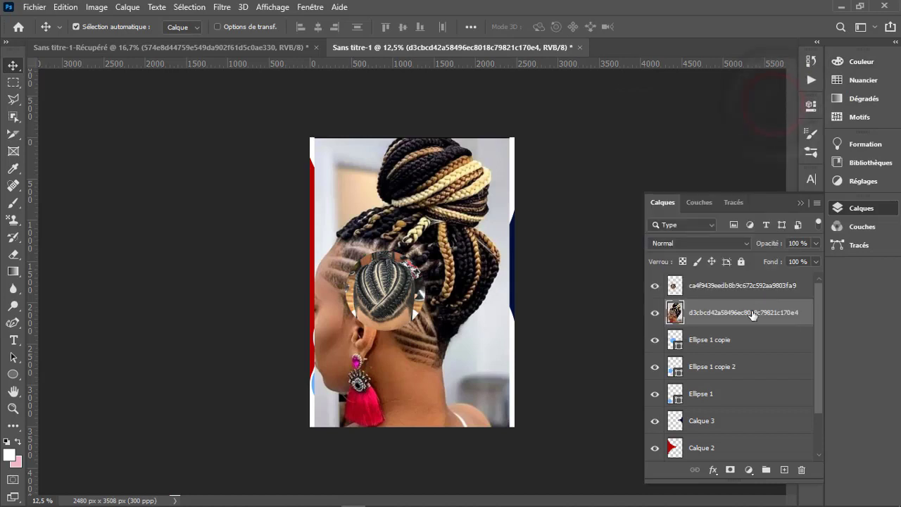
drag(750, 313, 749, 273)
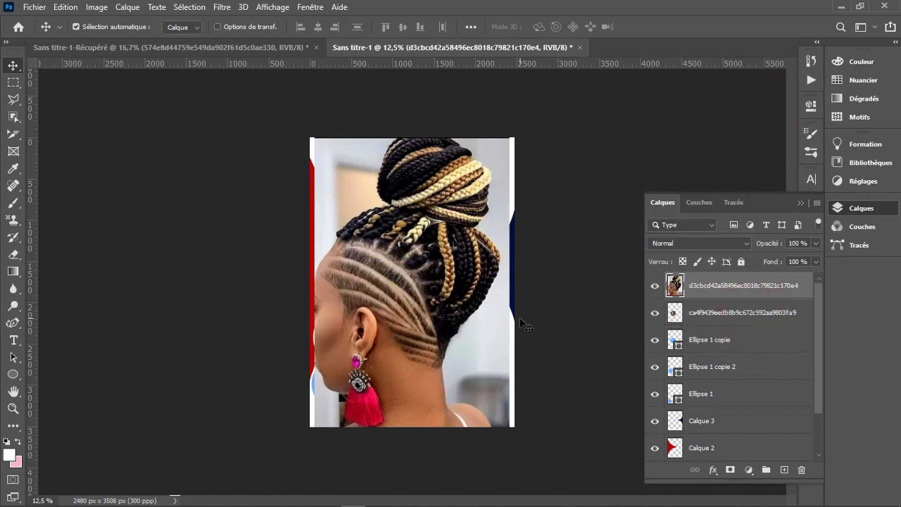
- Scale the bun hairstyle photo down to 32.16%, position it over the middle circle, and apply the transformation
key(ctrl+t)
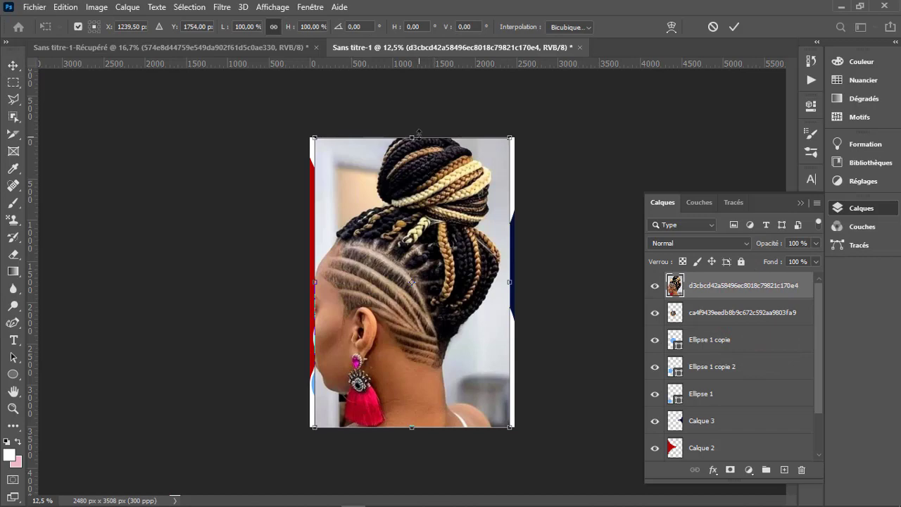
drag(419, 132, 412, 321)
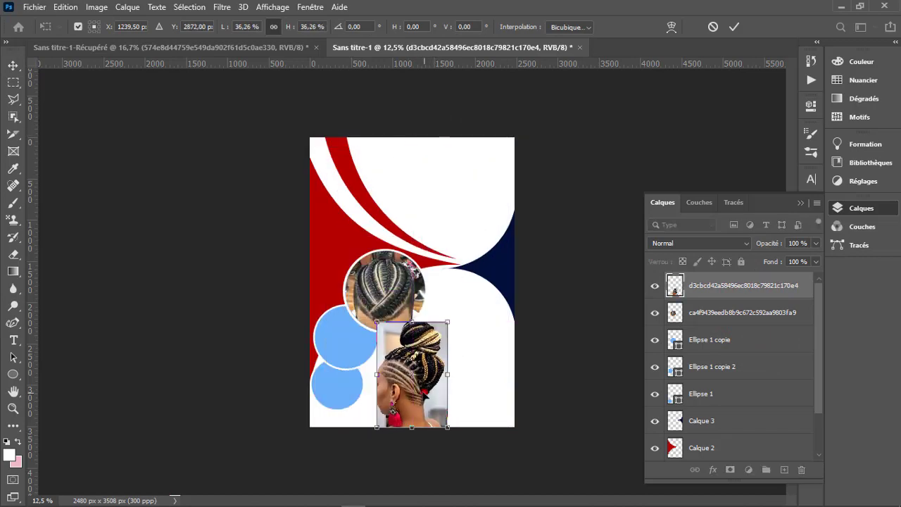
drag(425, 394, 377, 370)
drag(365, 403, 346, 381)
mouse_move(352, 350)
mouse_down()
mouse_move(365, 350)
mouse_move(355, 350)
mouse_up()
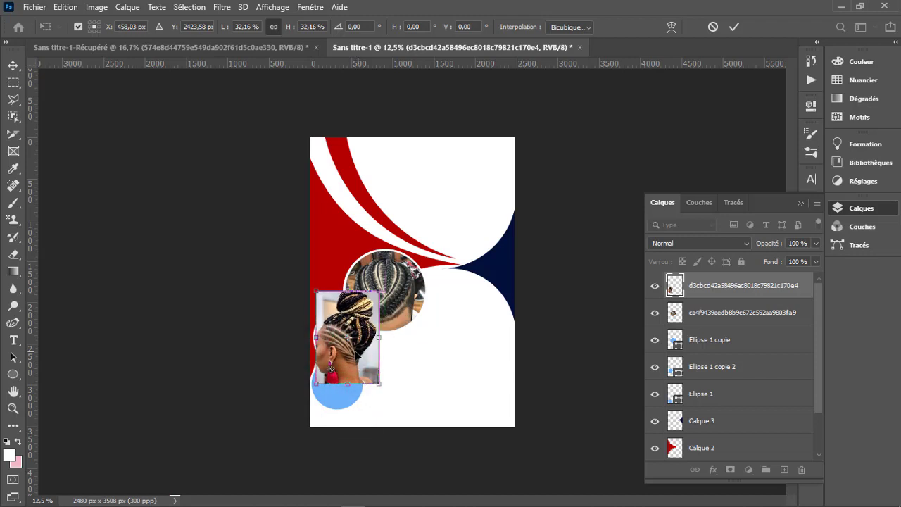
click(734, 27)
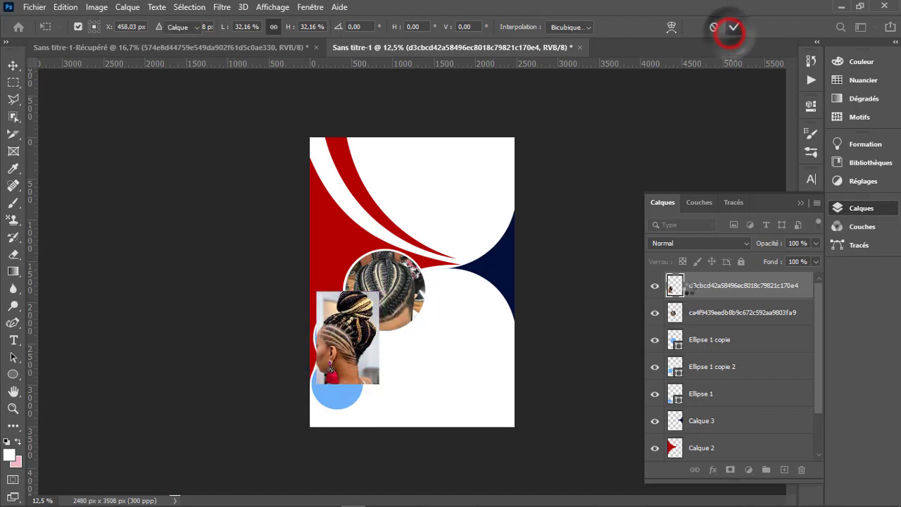
- Nudge the bun hairstyle photo slightly left over the middle circle, clear the selection, and scale the photo to 85.42%
ctrl+click(676, 366)
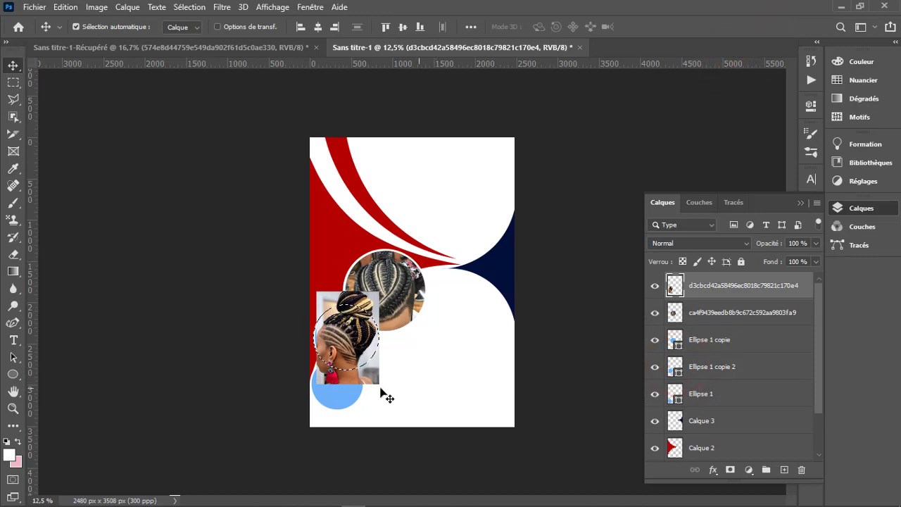
drag(378, 381, 375, 382)
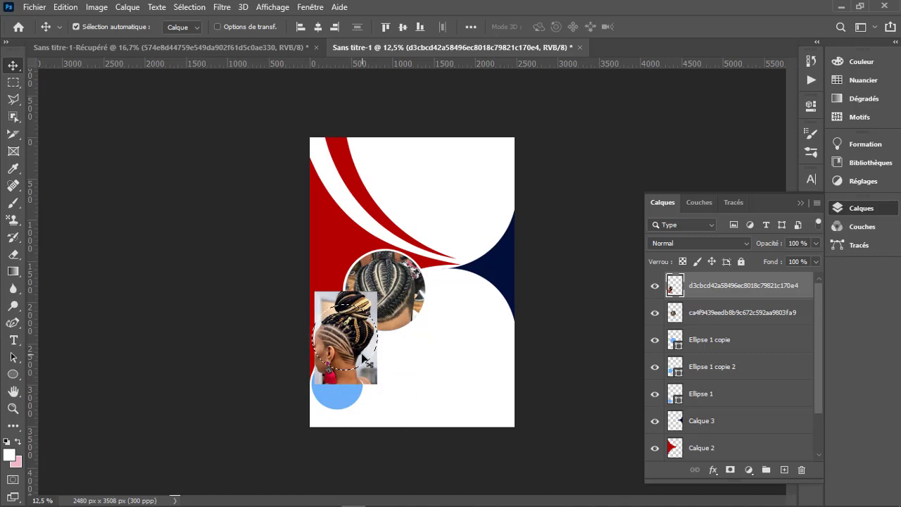
key(ctrl)
key(ctrl+d)
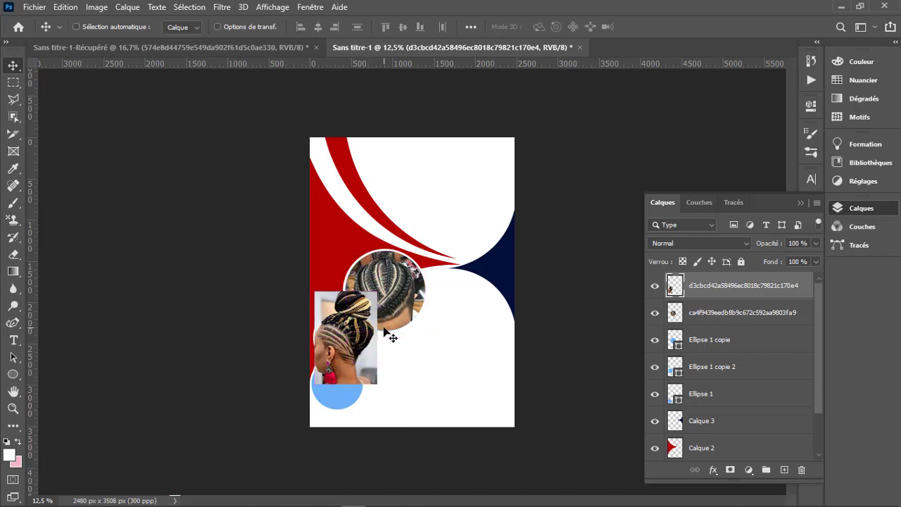
key(ctrl+t)
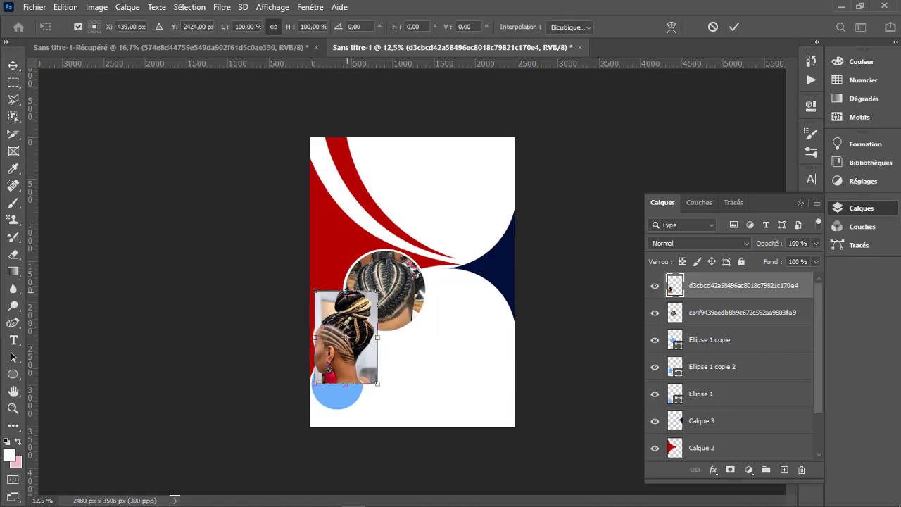
drag(346, 293, 345, 302)
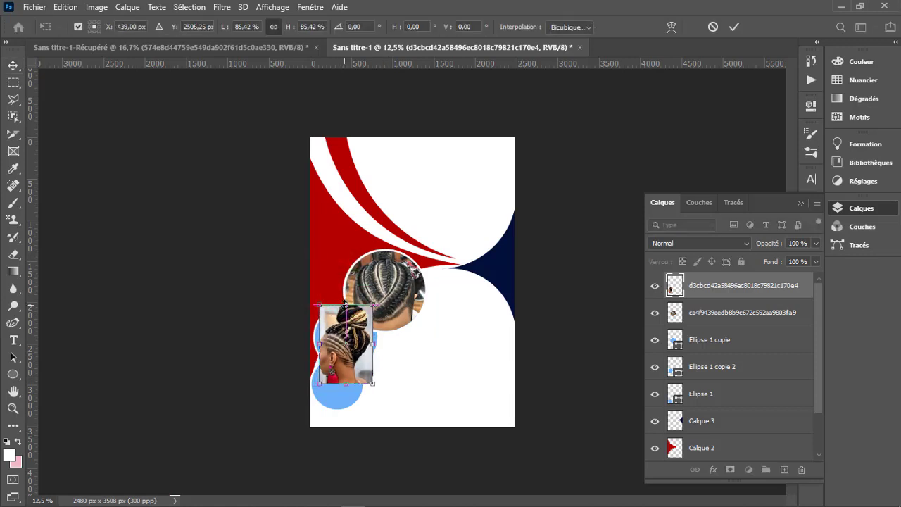
click(736, 29)
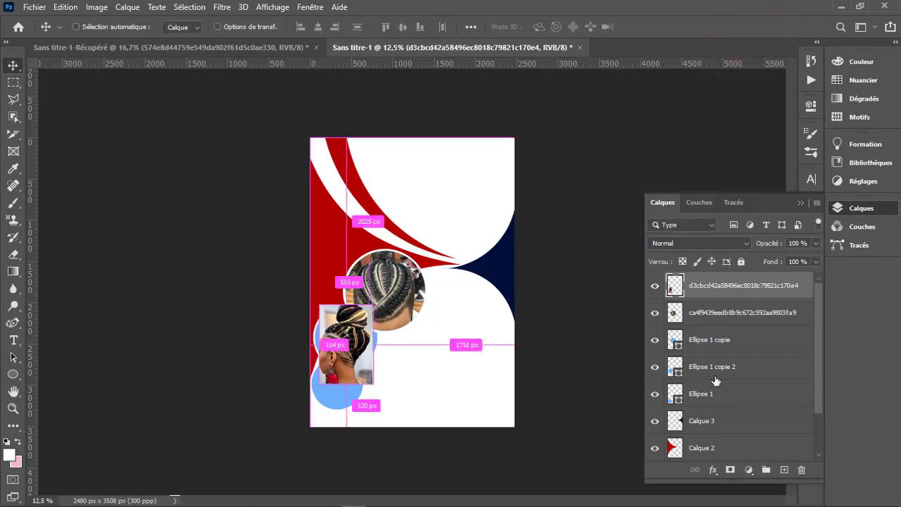
- Erase the parts of the bun hairstyle photo outside the Ellipse 1 copie 2 outline and deselect
ctrl+click(674, 370)
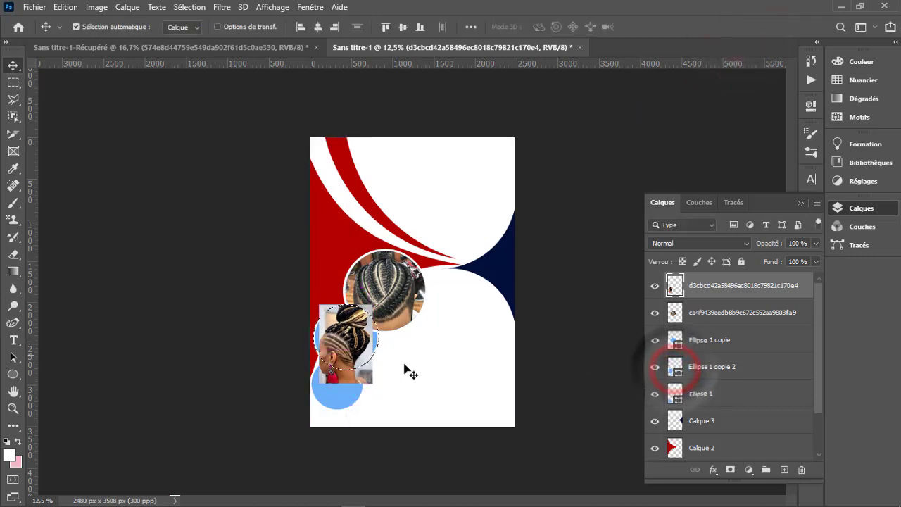
key(l)
right_click(344, 349)
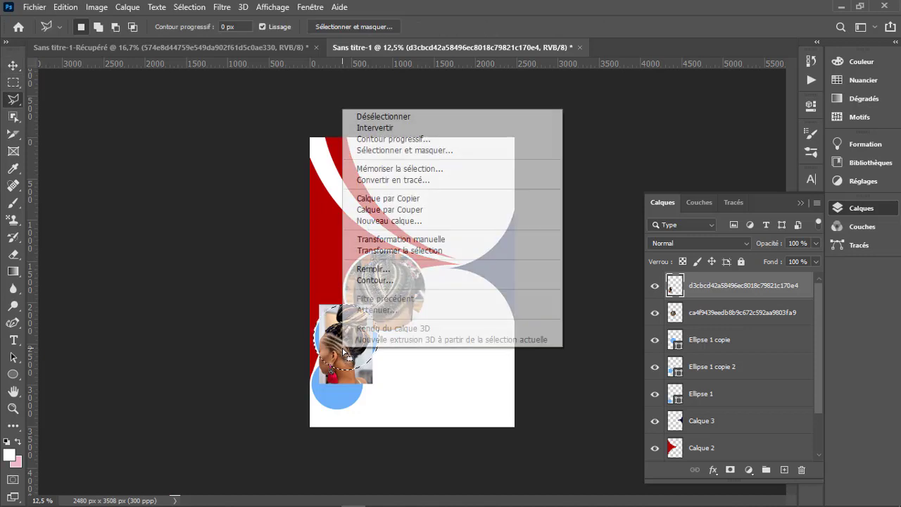
click(414, 129)
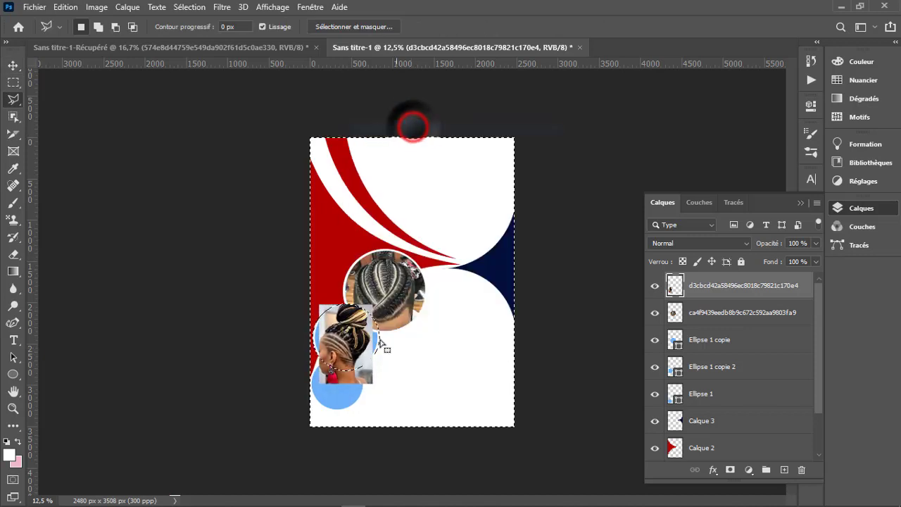
key(Delete)
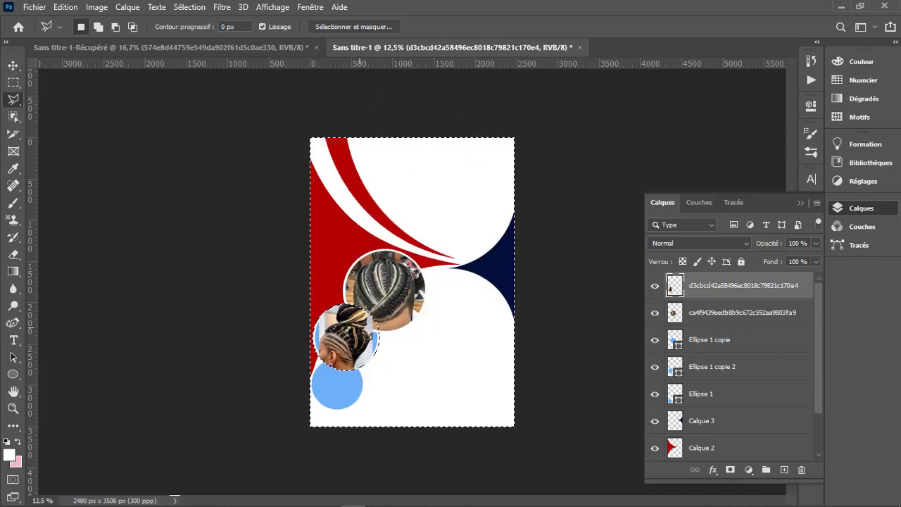
key(ctrl+d)
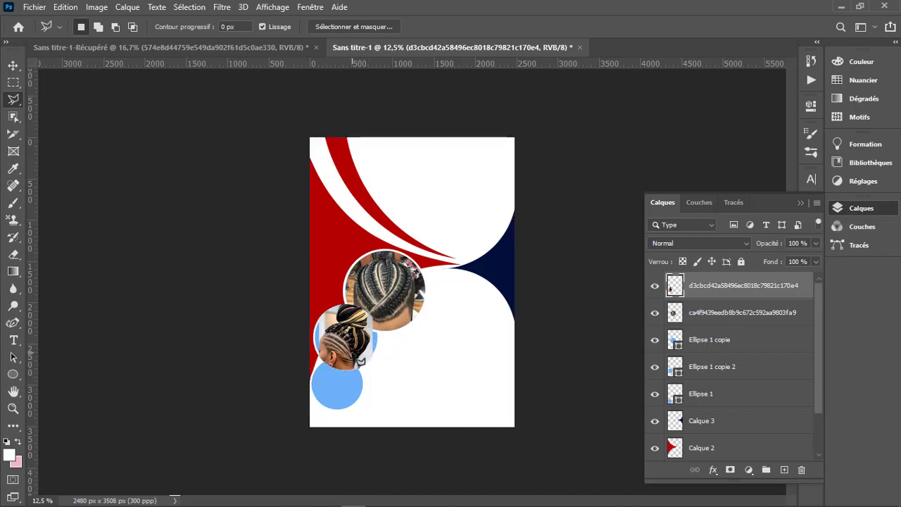
- Enlarge the cropped bun hairstyle photo proportionally to 122.77% so it spans the middle circle, and apply the transformation
key(ctrl+t)
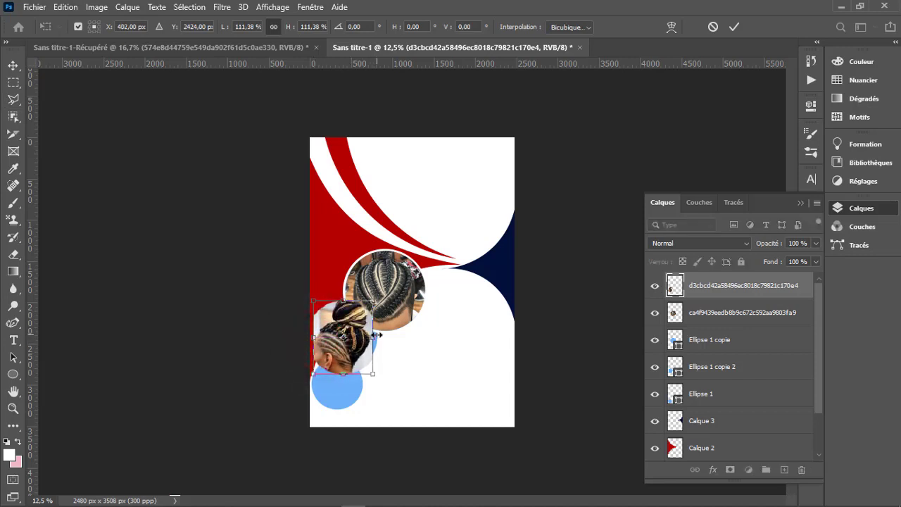
drag(372, 338, 378, 339)
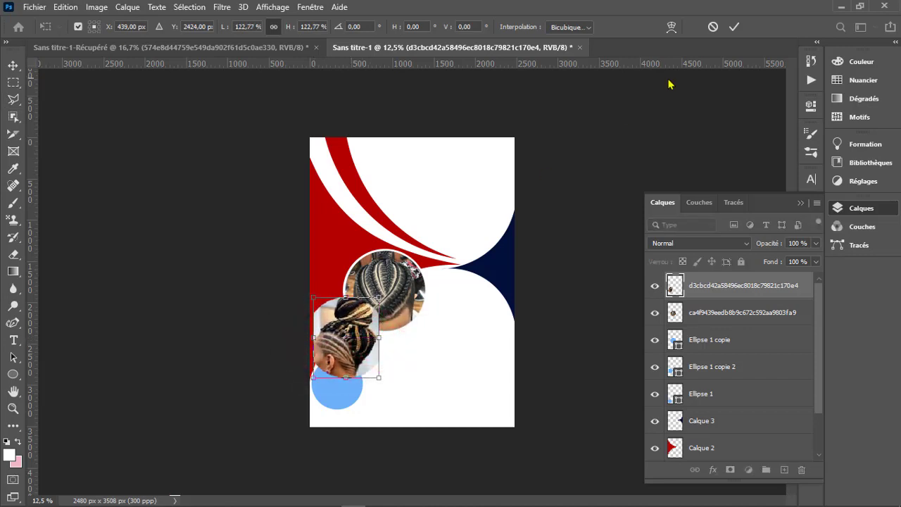
click(734, 26)
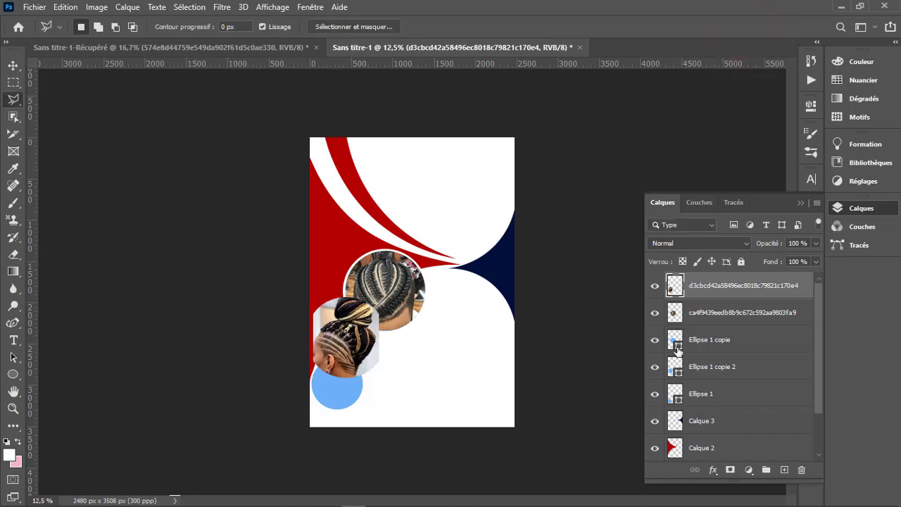
- Erase the parts of the enlarged bun hairstyle photo outside the Ellipse 1 copie 2 outline and deselect
ctrl+click(675, 366)
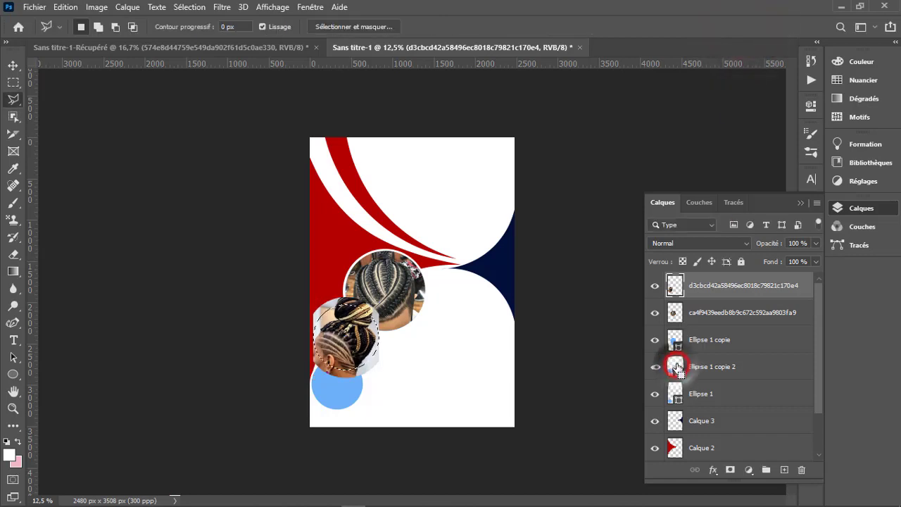
right_click(359, 345)
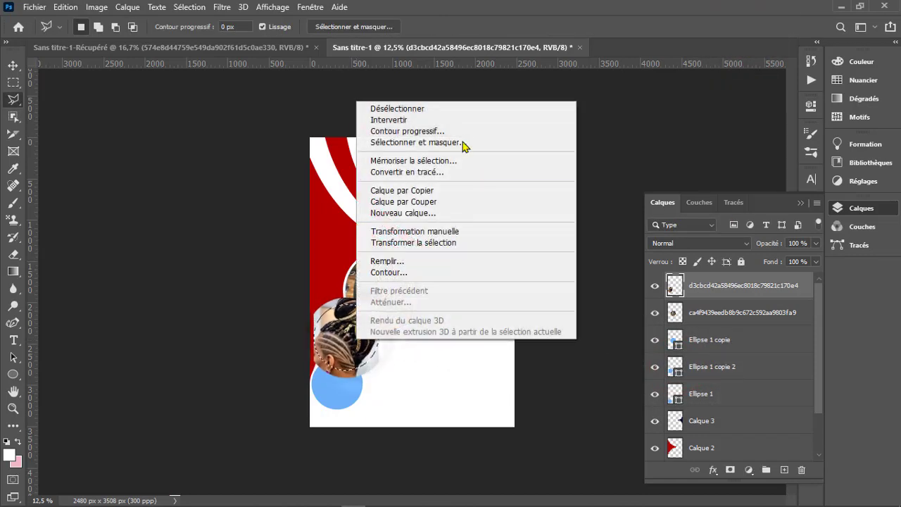
click(453, 120)
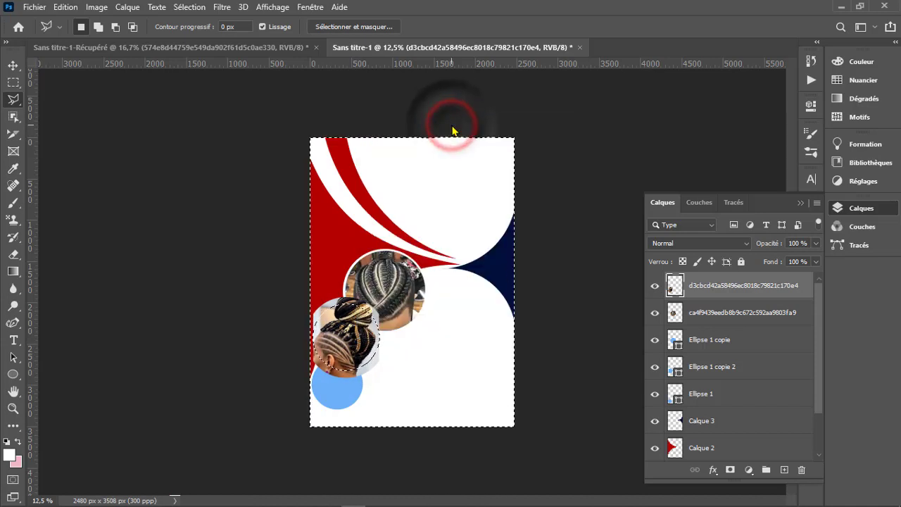
key(Delete)
key(ctrl+d)
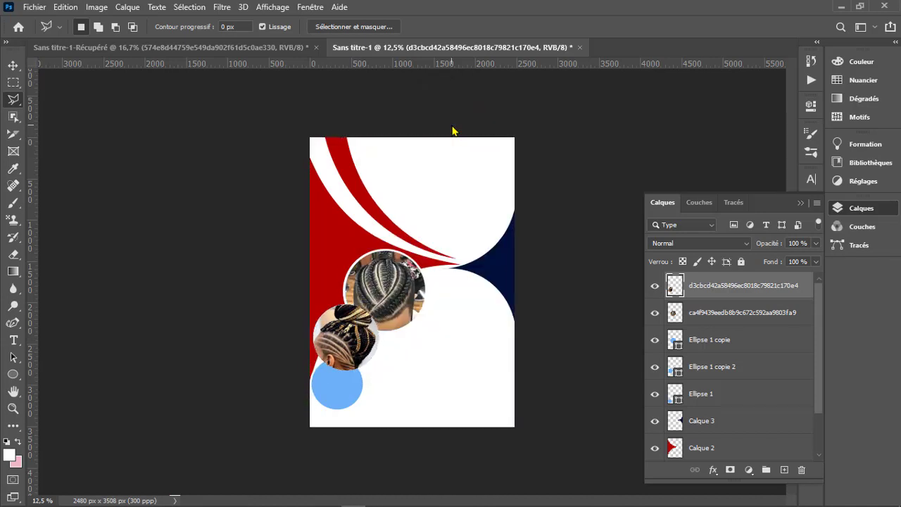
- Align the white stroke of Ellipse 1 copie 2 to the outside of the shape
click(704, 367)
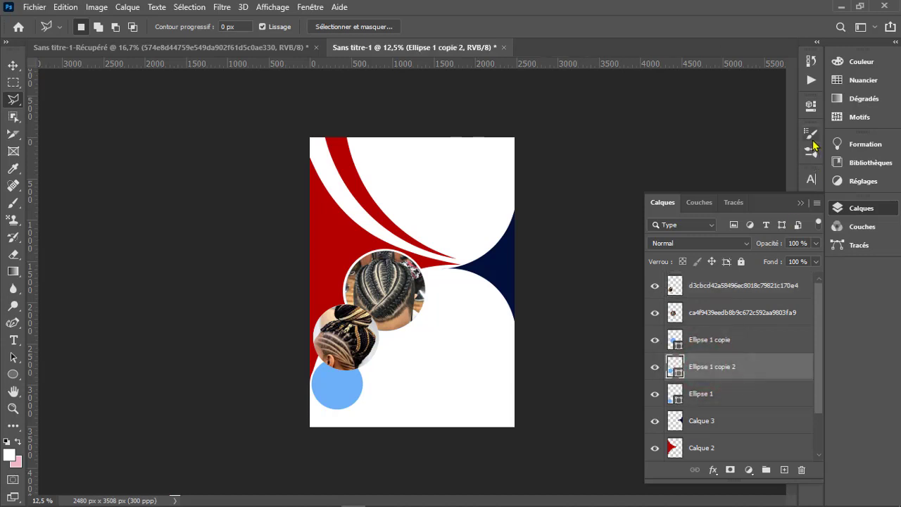
click(811, 106)
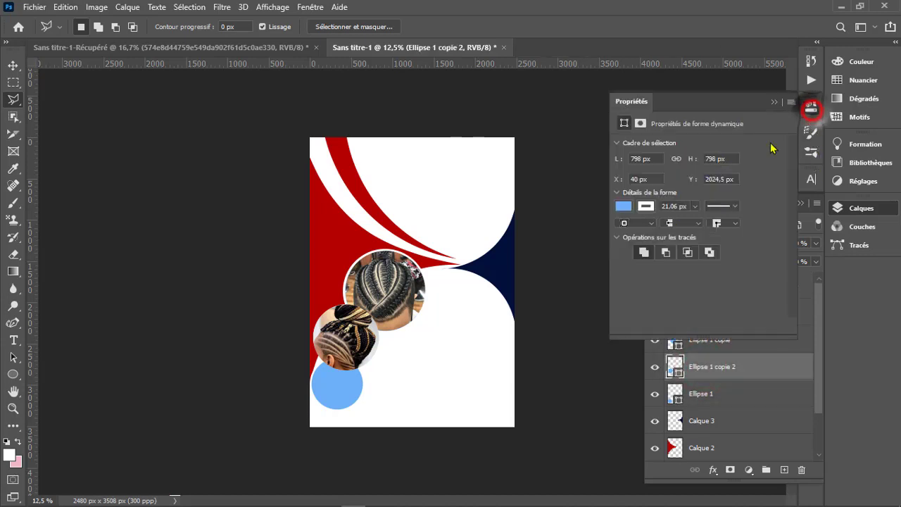
click(649, 222)
click(637, 252)
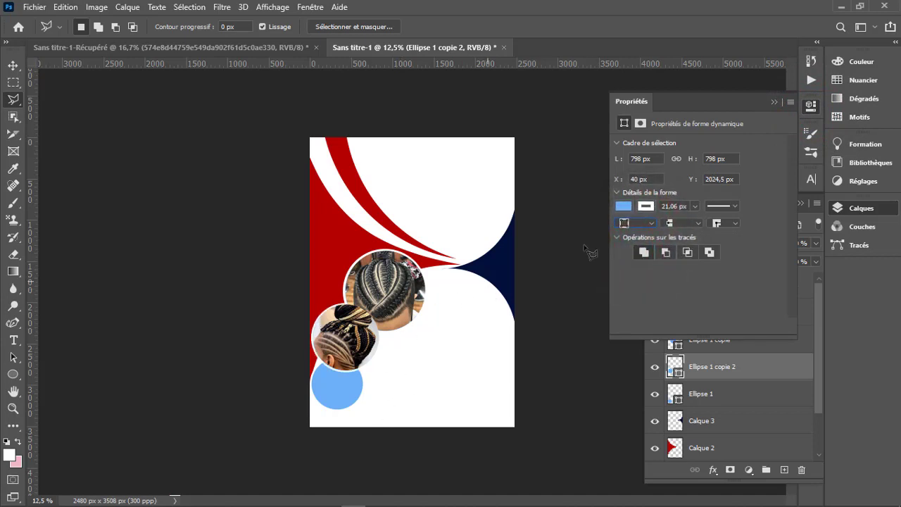
click(774, 102)
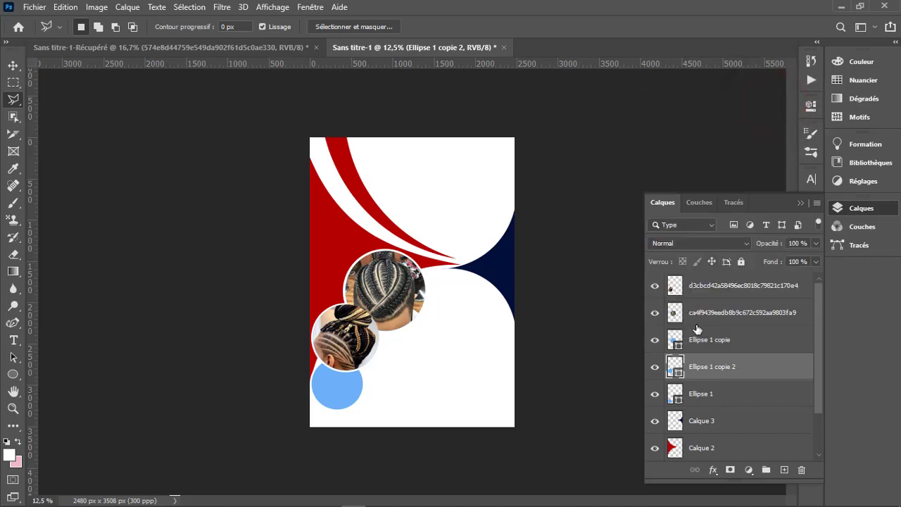
- Move the bun hairstyle photo layer between Ellipse 1 copie and Ellipse 1 copie 2 in the layer stack
click(659, 344)
click(658, 343)
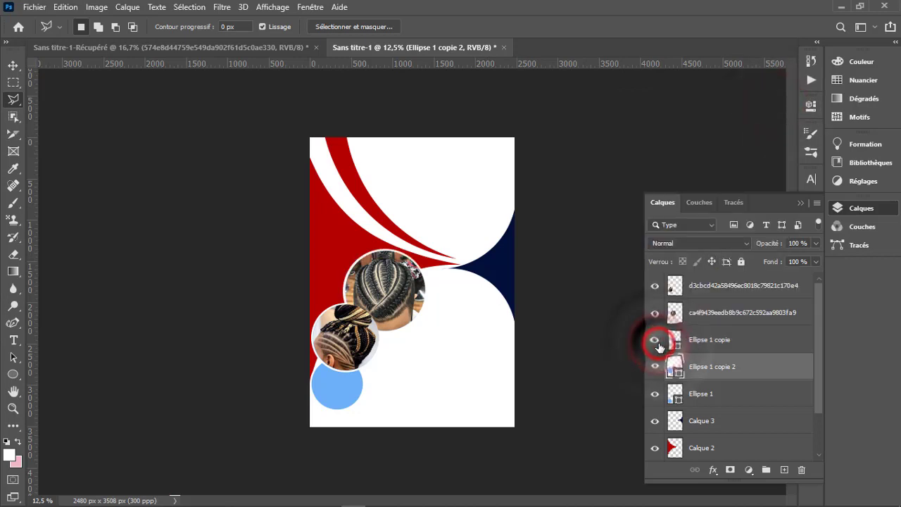
click(702, 341)
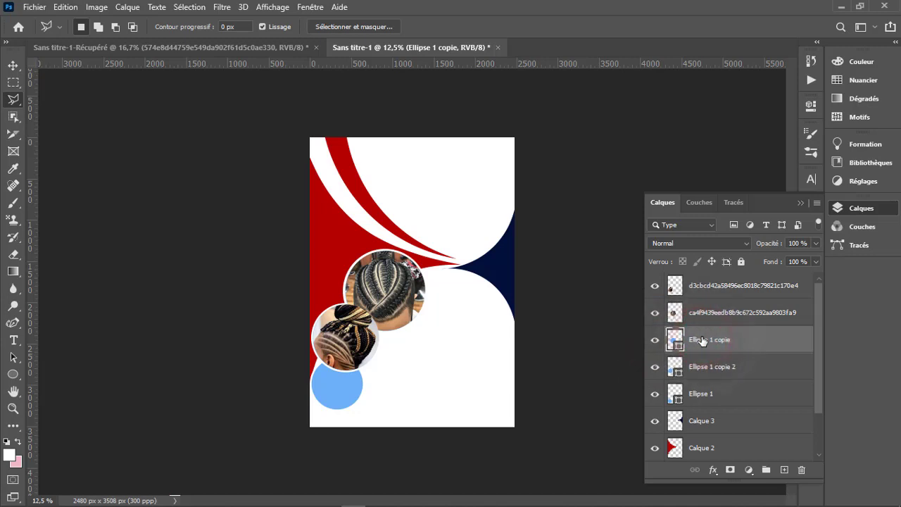
click(711, 287)
drag(712, 291, 717, 357)
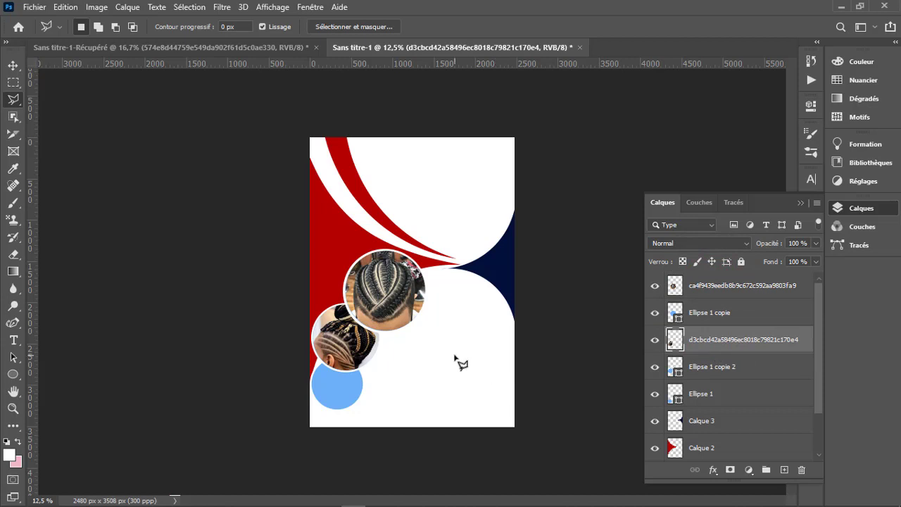
- Switch to File Explorer and bring 574e8d44759e549da902f61d5c0ae330.jpg from the TRESSE folder into the Sans titre-1 document in Photoshop
mouse_move(135, 498)
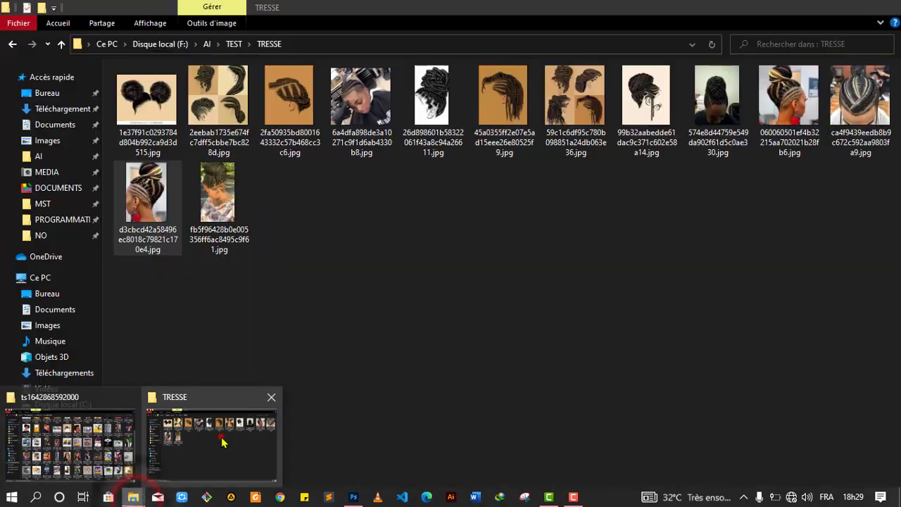
click(211, 440)
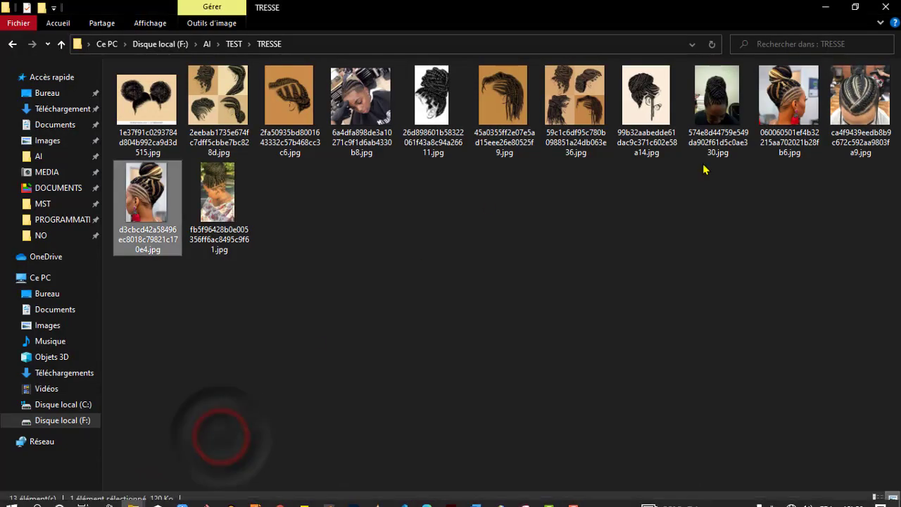
click(719, 110)
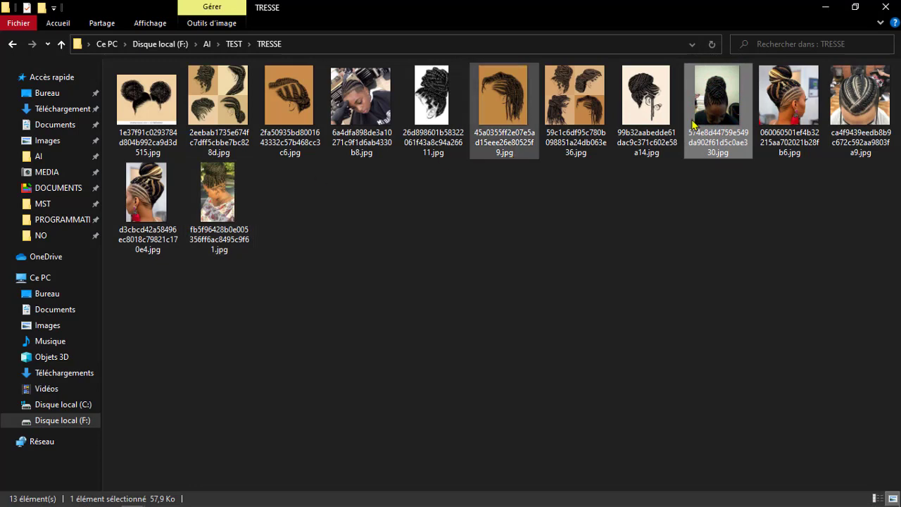
click(778, 105)
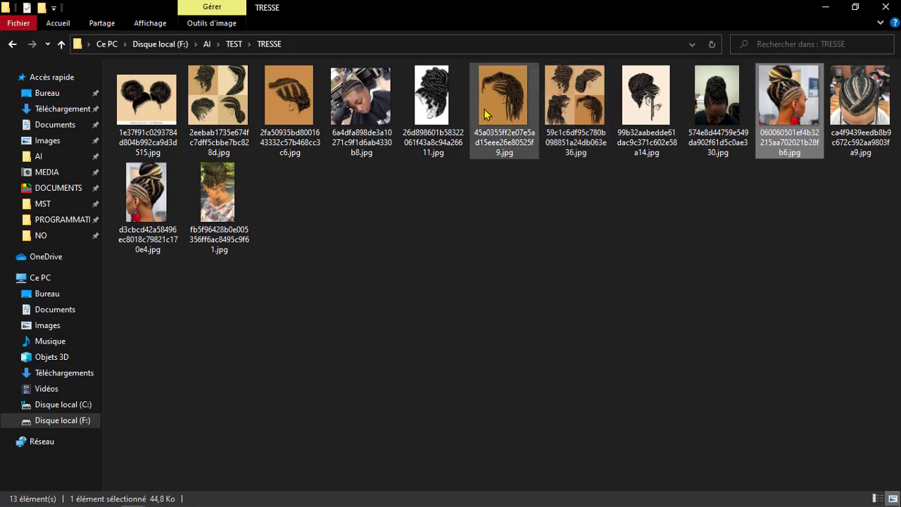
drag(376, 110, 455, 376)
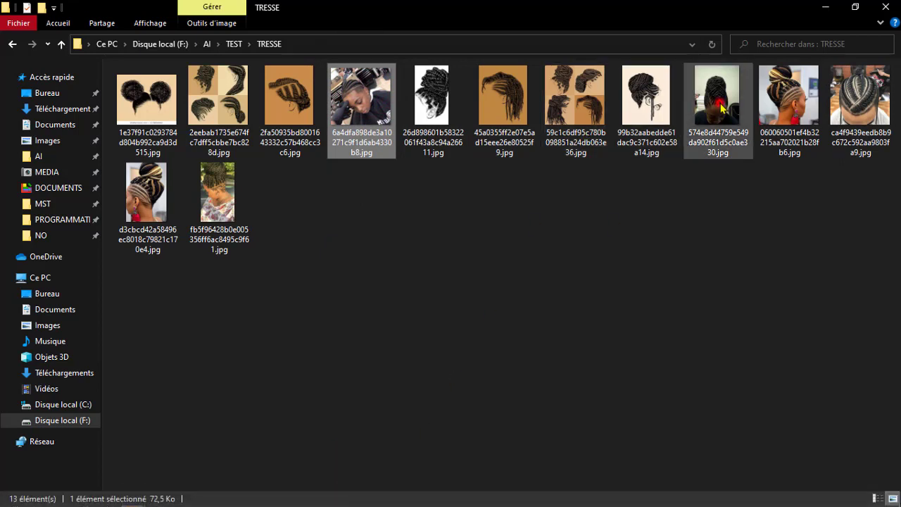
drag(721, 107, 353, 411)
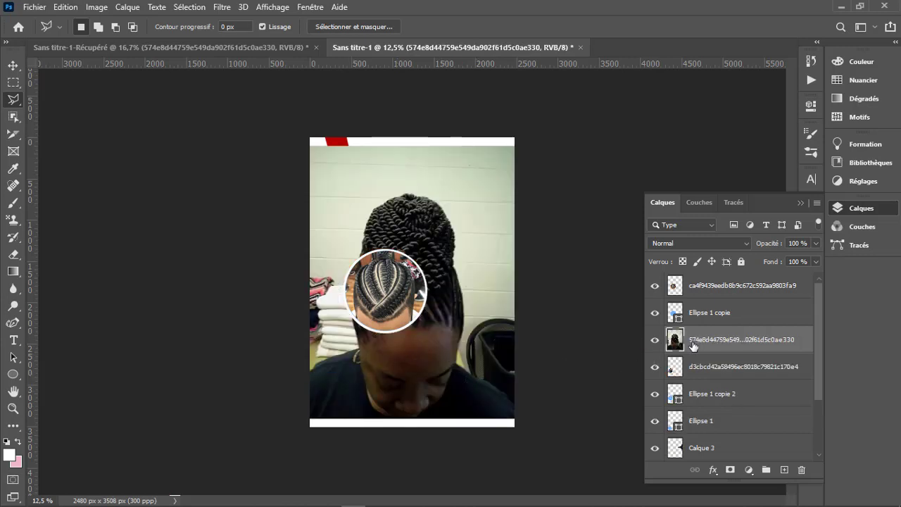
- Scale the twisted updo photo down to 26.69%, position it over the lowest circle, and apply the transformation
key(ctrl+t)
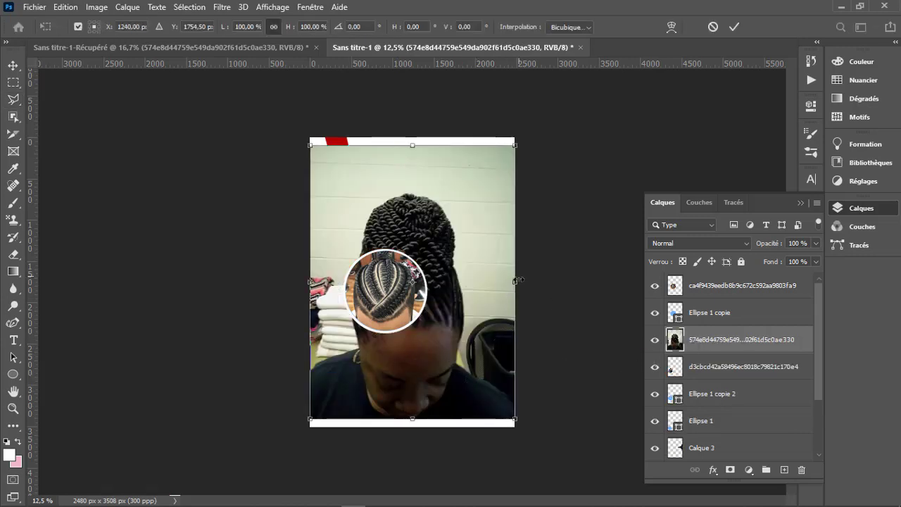
drag(517, 280, 335, 407)
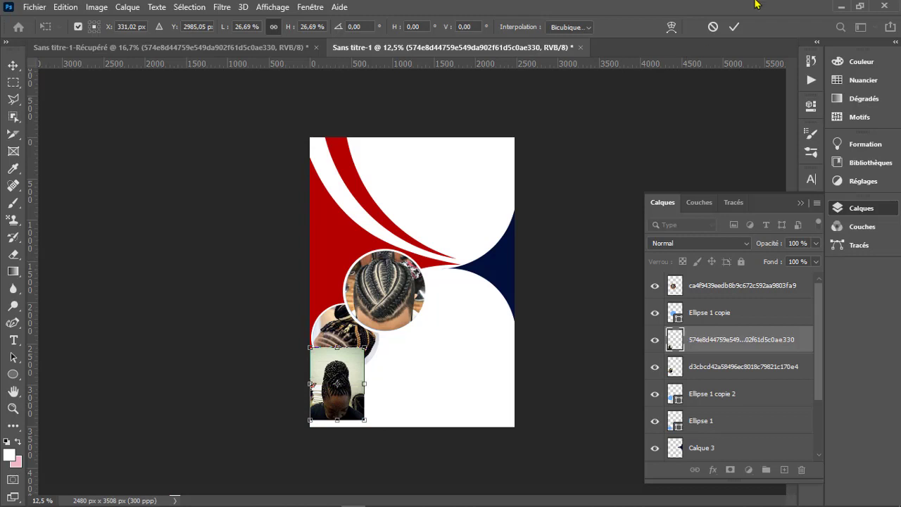
click(733, 27)
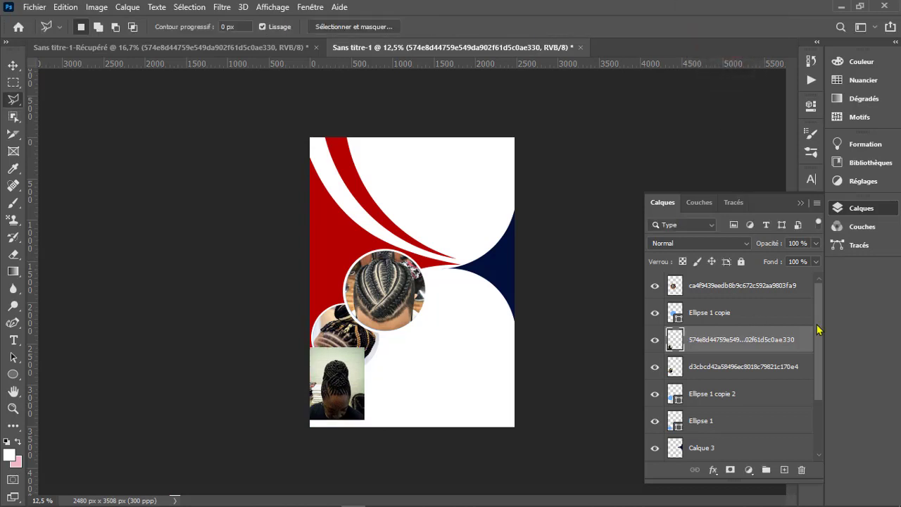
- Erase the parts of the twisted updo photo outside the Ellipse 1 outline and deselect
drag(822, 341, 821, 353)
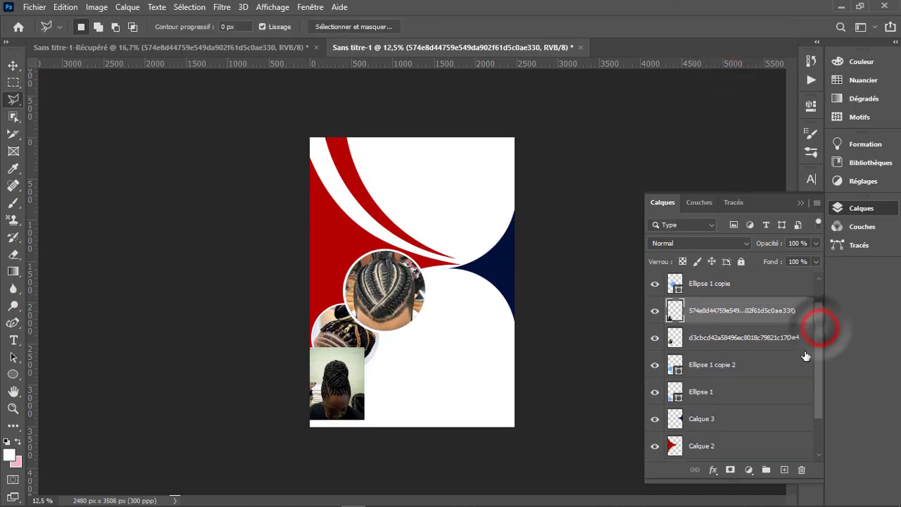
ctrl+click(675, 393)
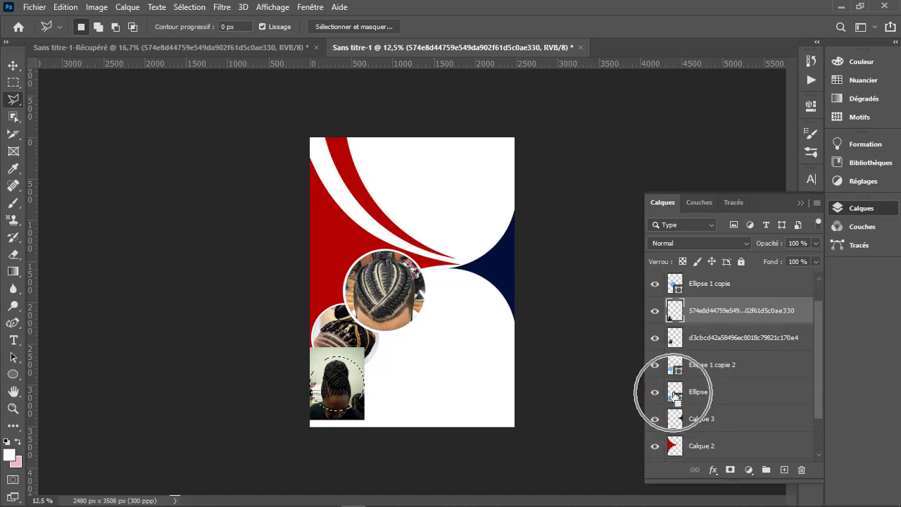
right_click(344, 401)
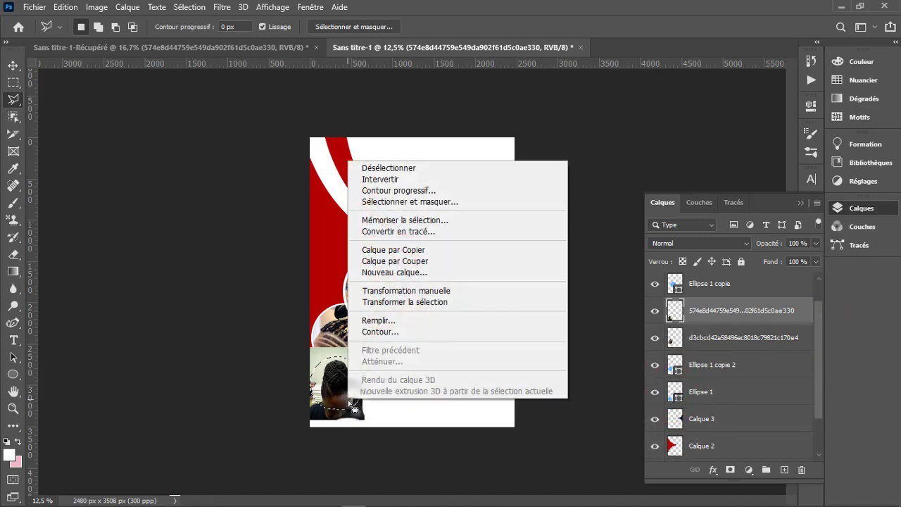
click(419, 179)
key(Delete)
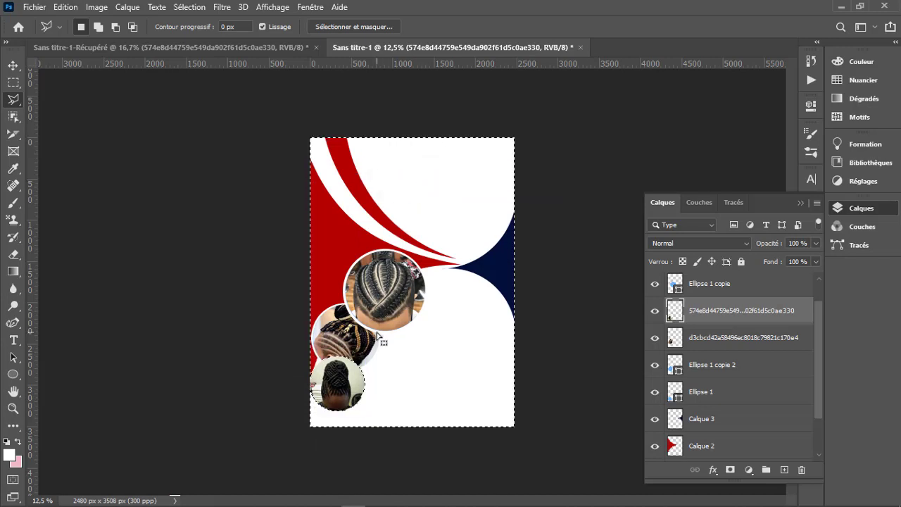
key(ctrl+d)
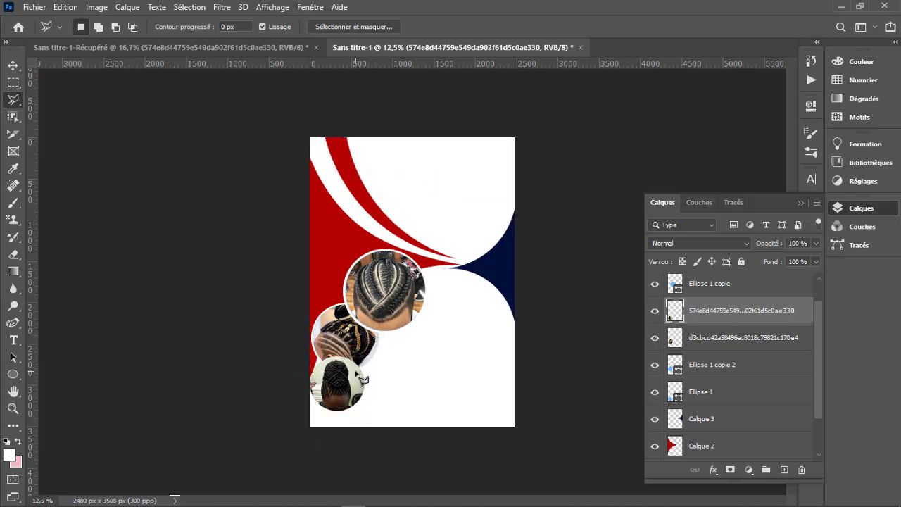
- Align the white stroke of Ellipse 1 to the outside of the shape
key(v)
click(720, 395)
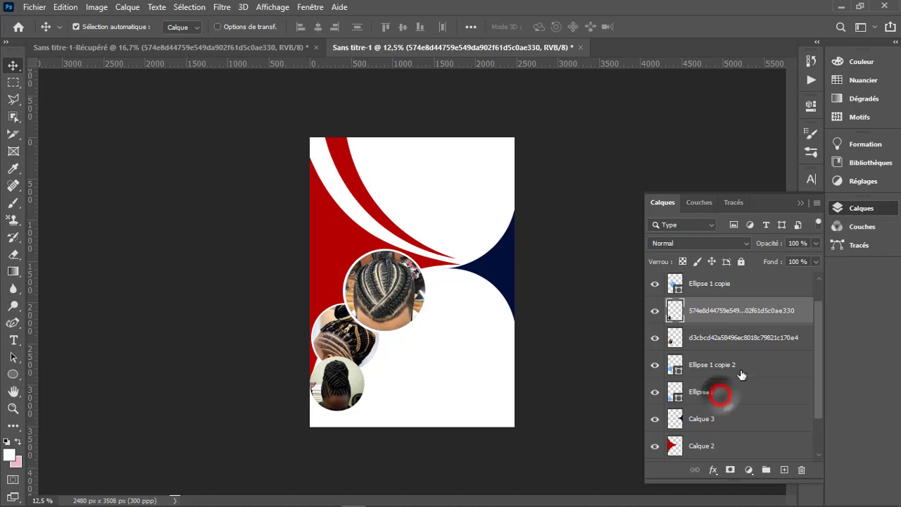
click(811, 106)
click(650, 223)
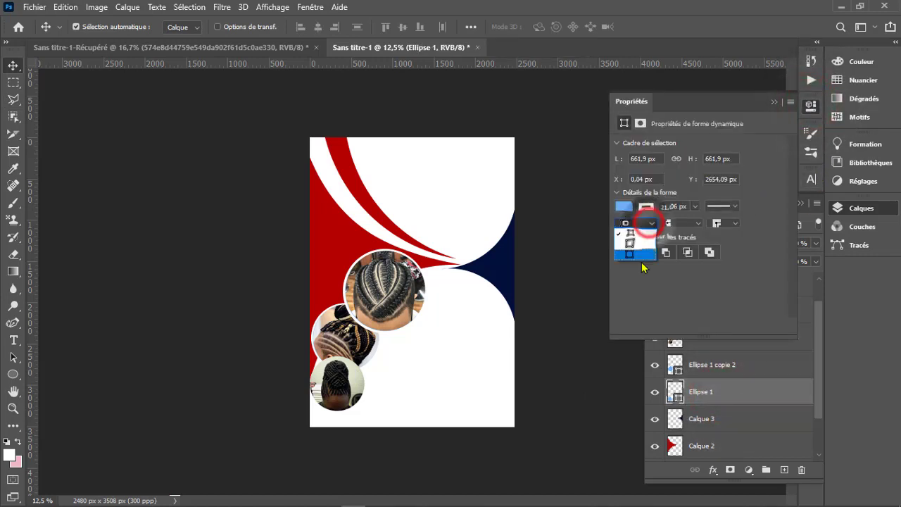
click(637, 254)
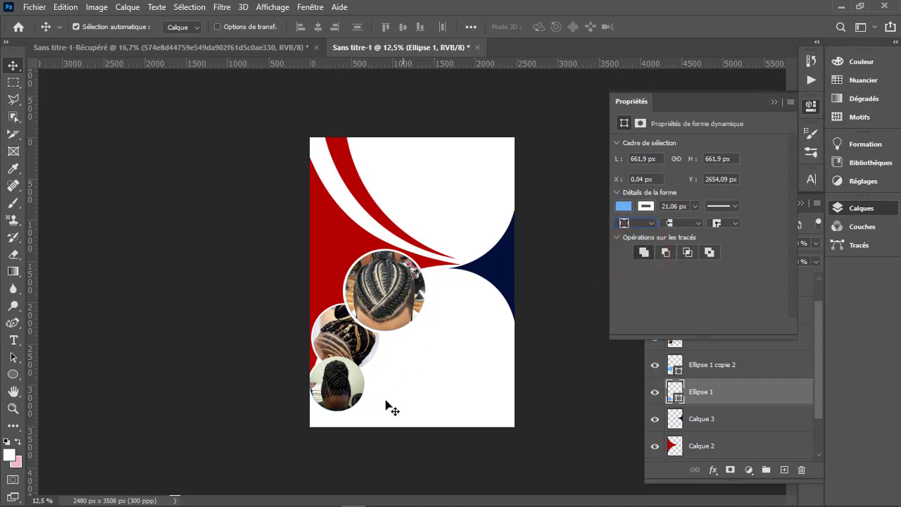
click(775, 103)
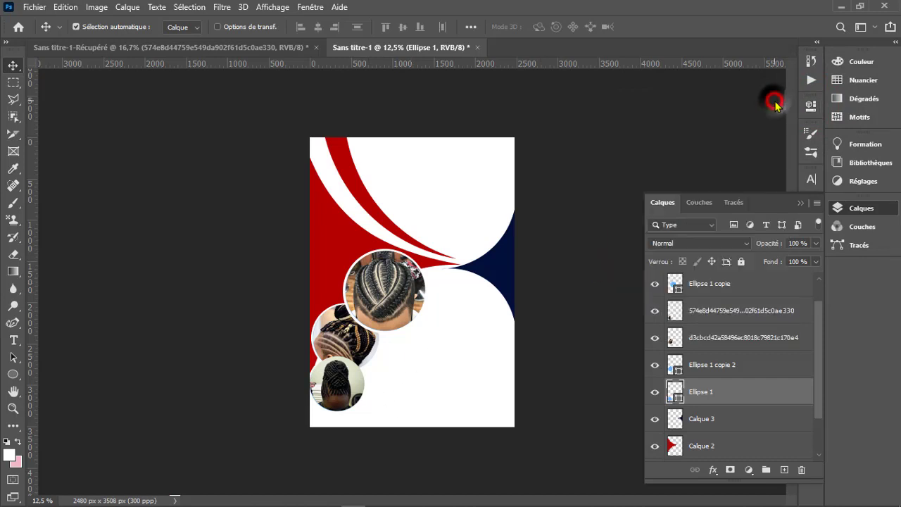
- Move the twisted updo photo layer between Ellipse 1 copie 2 and Ellipse 1 in the layer stack
click(506, 324)
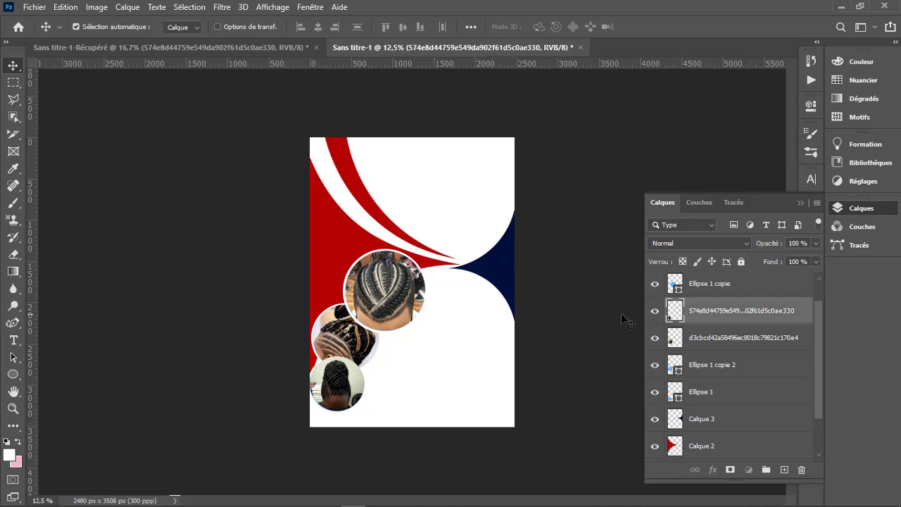
drag(707, 315, 705, 376)
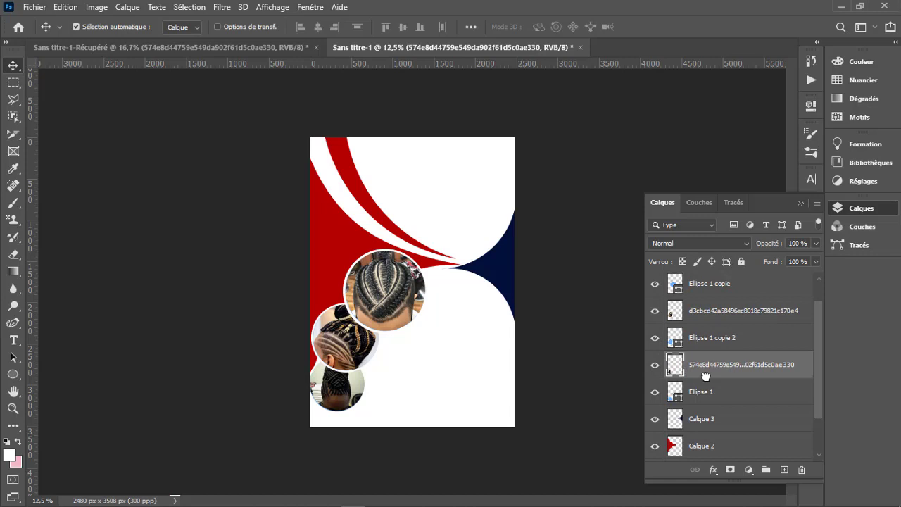
- Group the three hairstyle photo layers with their three ellipse layers and toggle the group's visibility to check its contents
click(711, 400)
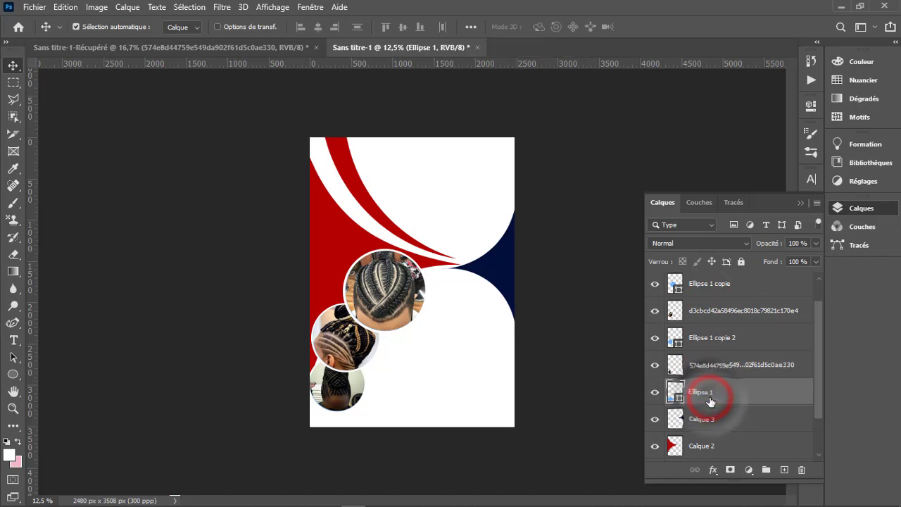
scroll(711, 401, up, 1)
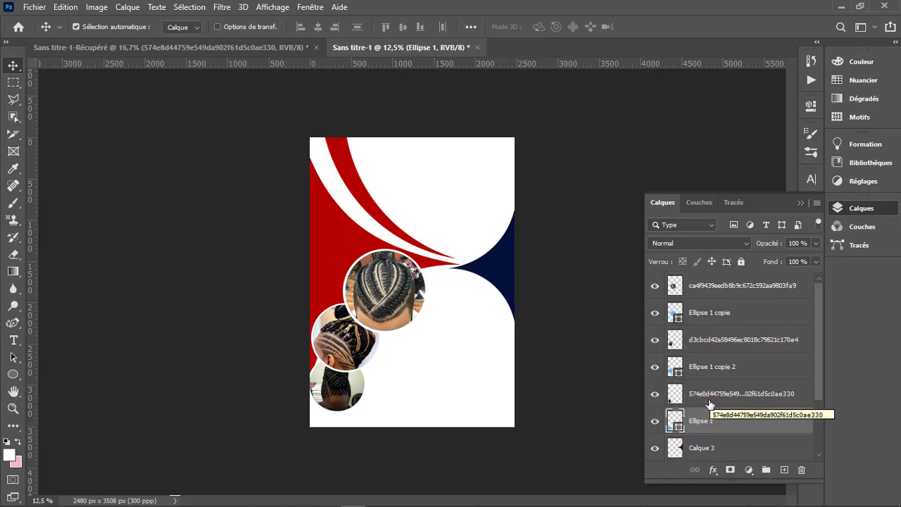
shift+click(738, 285)
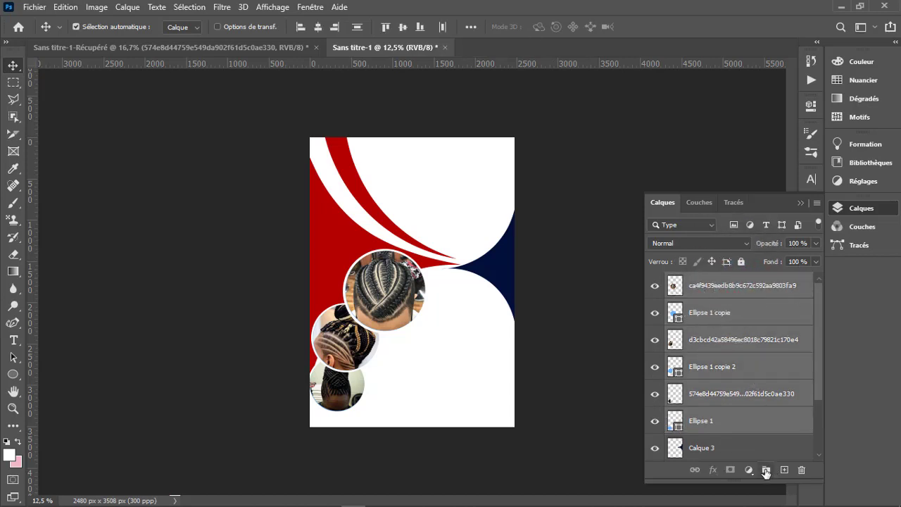
click(765, 470)
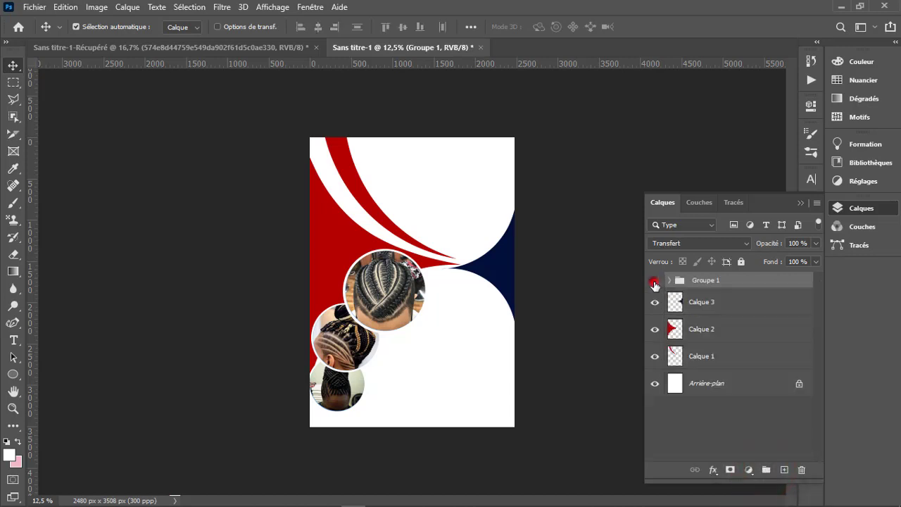
click(655, 281)
click(655, 282)
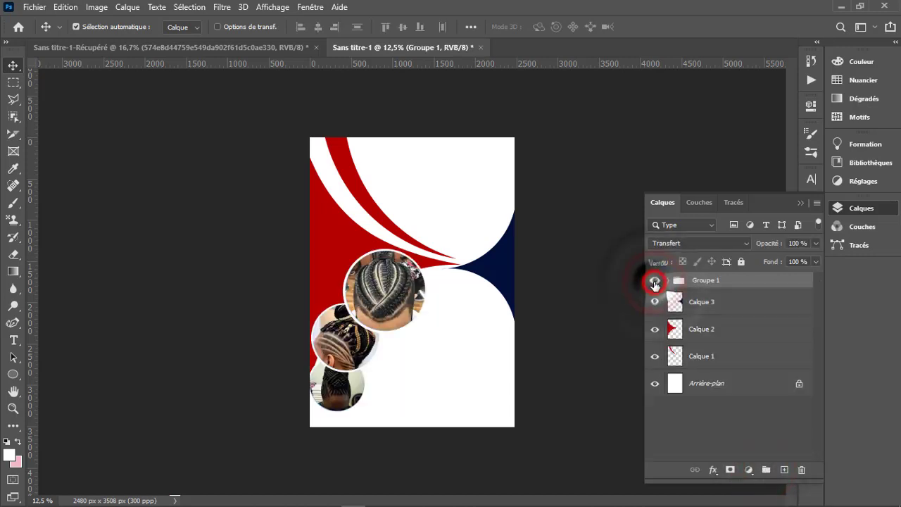
- Group the layers Calque 1, Calque 2 and Calque 3 that hold the red and navy shapes
click(703, 301)
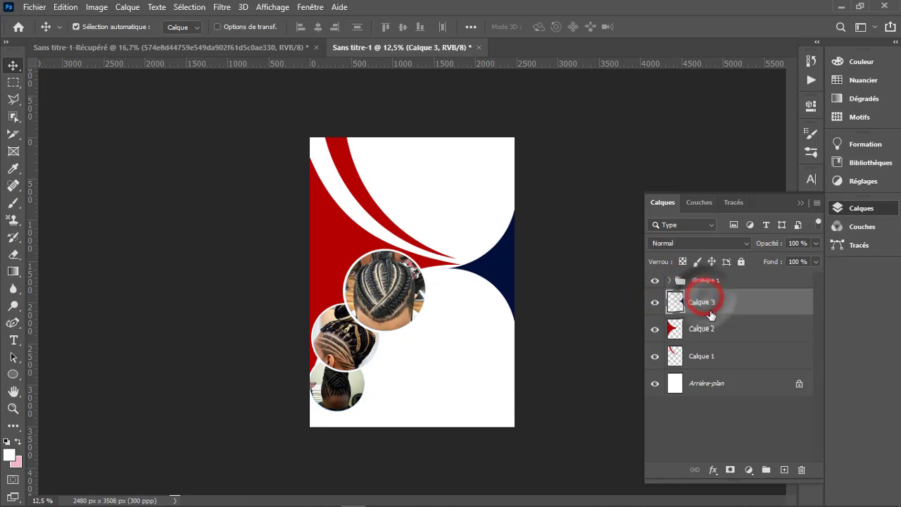
shift+click(695, 355)
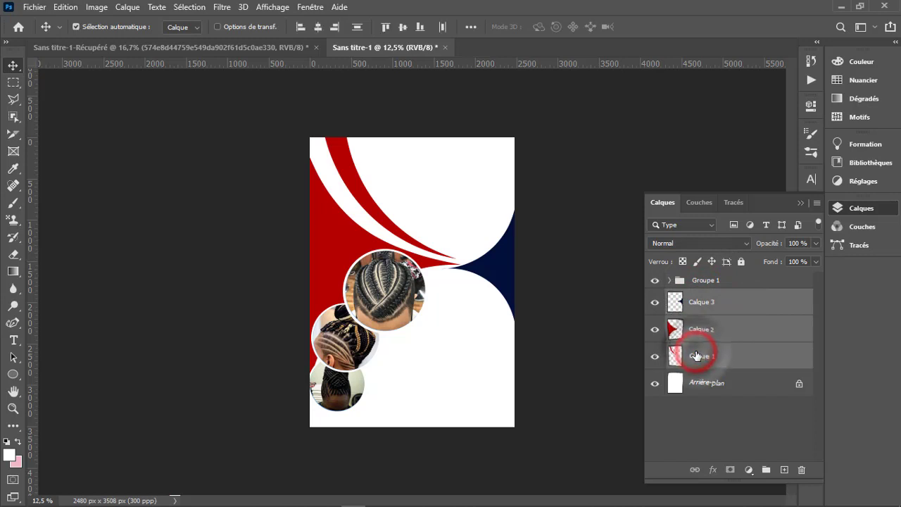
click(765, 469)
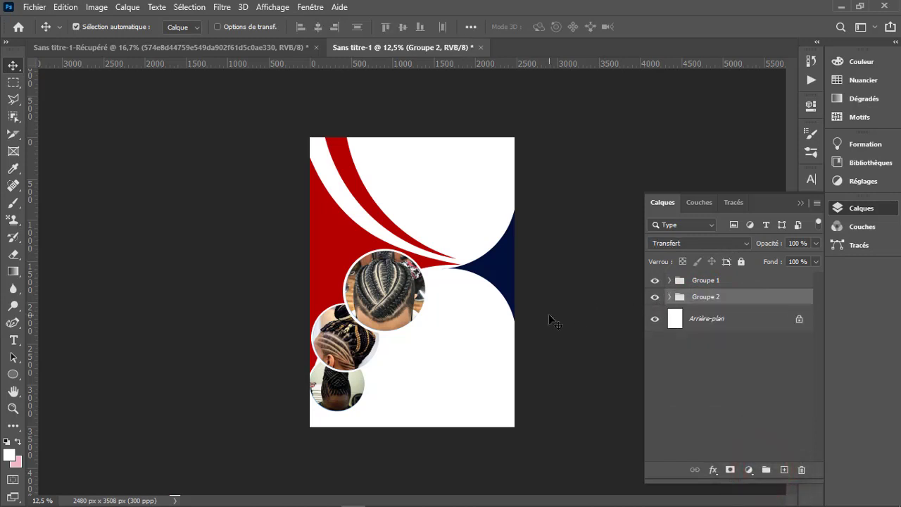
key(t)
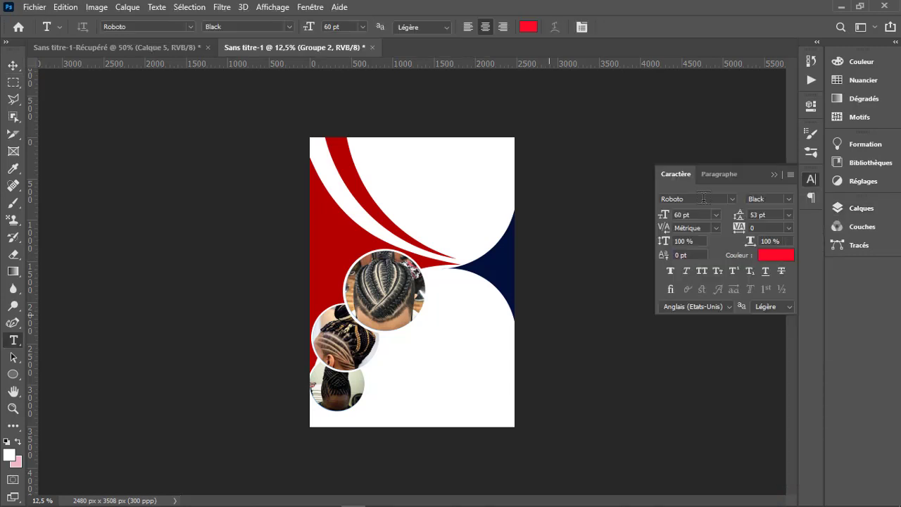
click(774, 174)
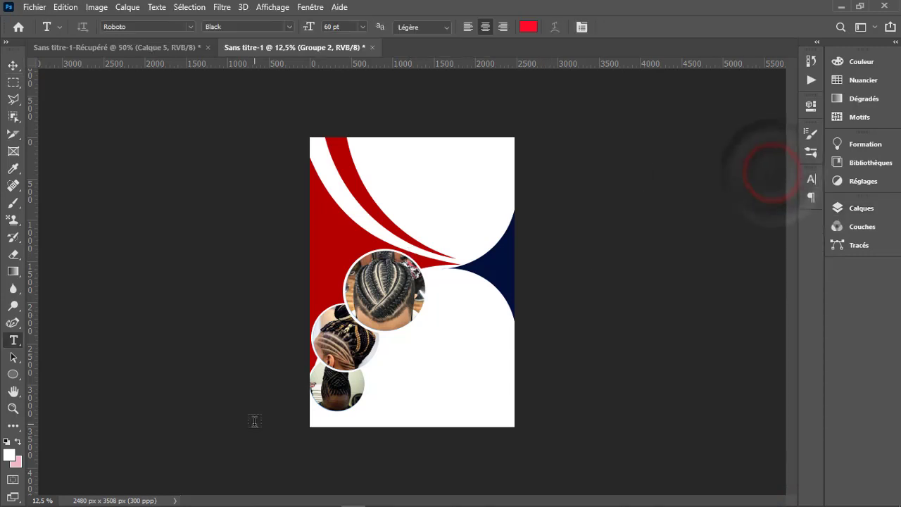
- Add the photo of the boy with braids and black cape from the TRESSE folder and align it with the page's top edge
mouse_move(138, 500)
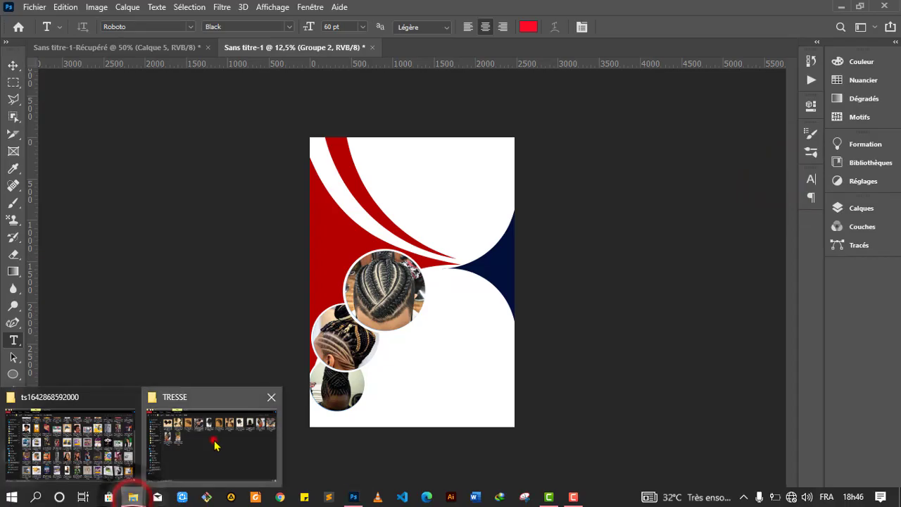
click(214, 438)
drag(374, 128, 450, 247)
key(v)
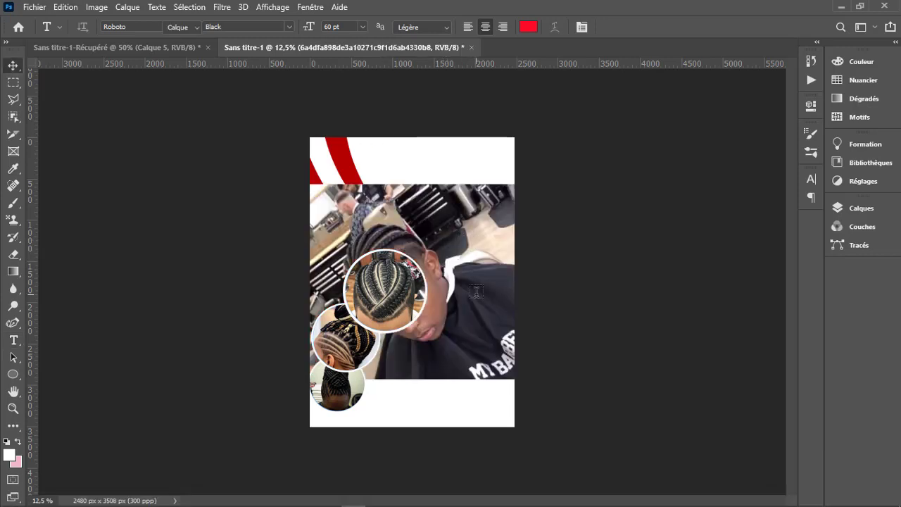
drag(488, 325, 484, 299)
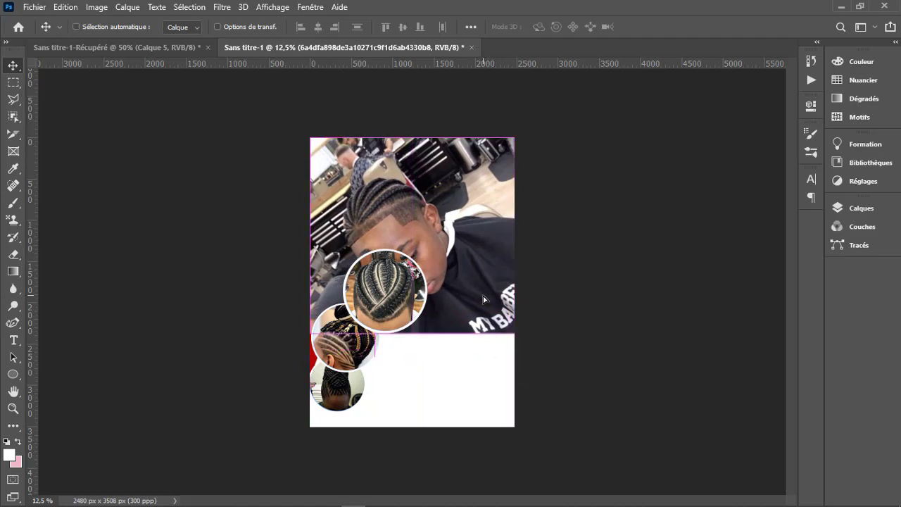
- Scale the boy's photo to 85.32 % width and 81.40 % height and centre it at X 1497 px, Y 509.5 px
key(ctrl+t)
drag(416, 330, 419, 304)
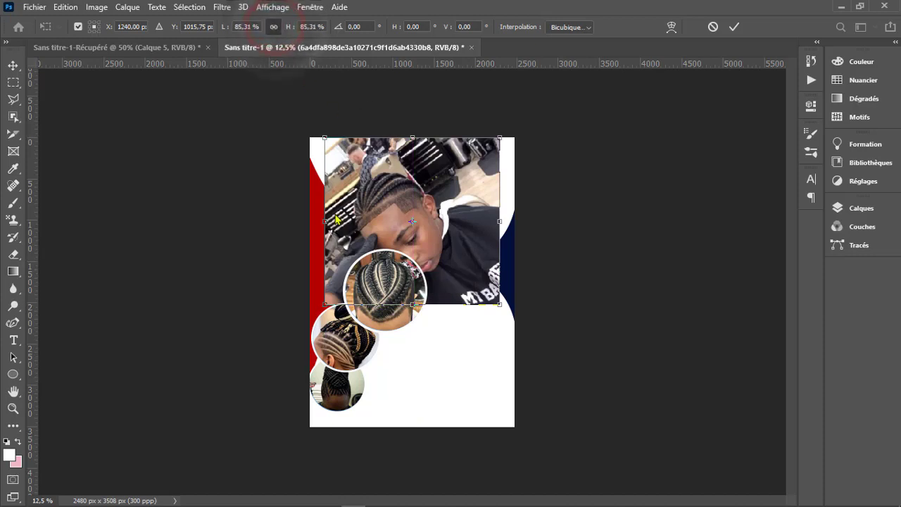
click(434, 219)
drag(455, 220, 461, 210)
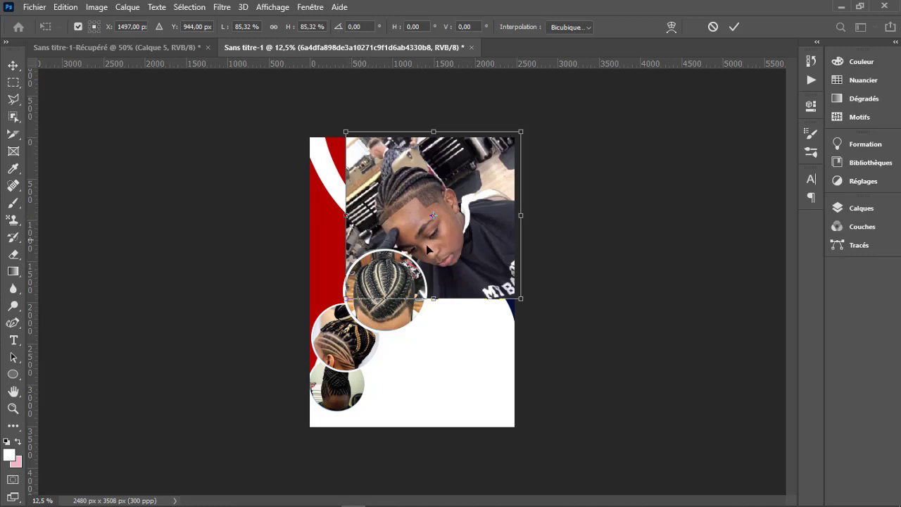
drag(438, 299, 434, 293)
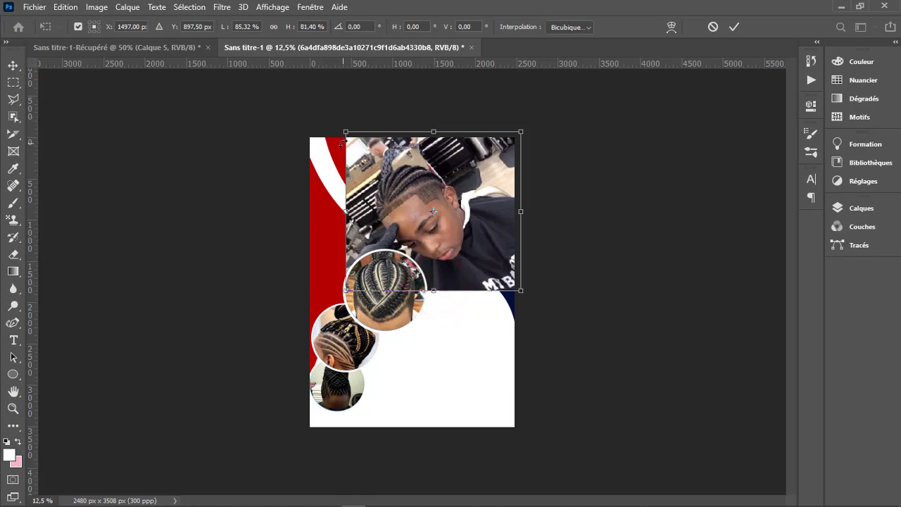
drag(454, 185, 456, 153)
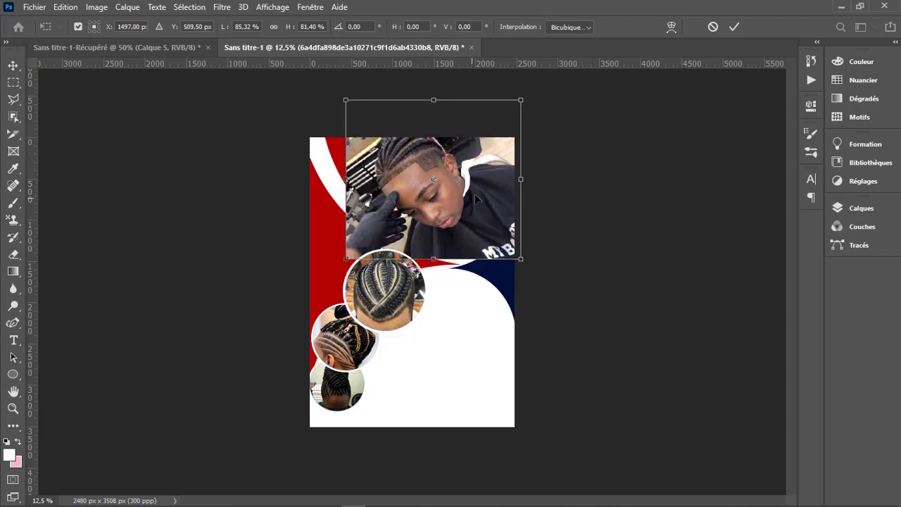
click(732, 28)
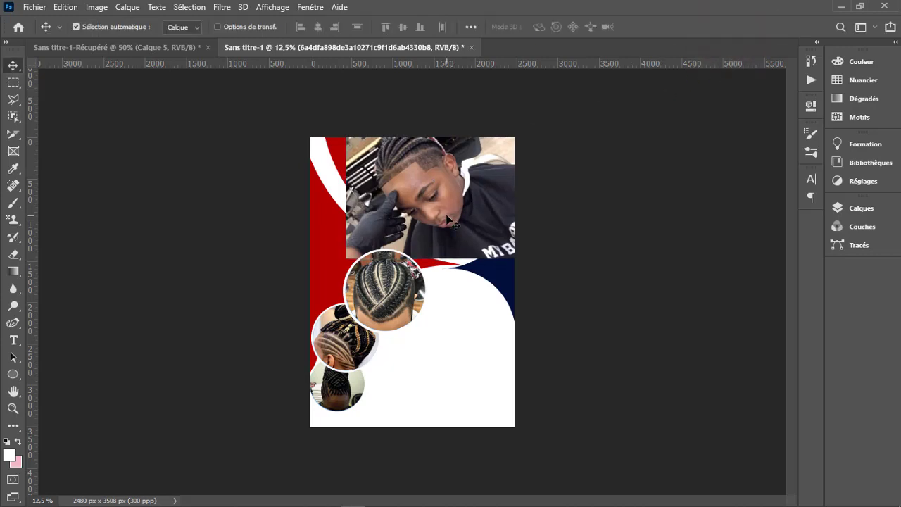
- Move the boy's photo layer below Groupe 2 in the layer stack, directly above the background
key(z)
click(402, 27)
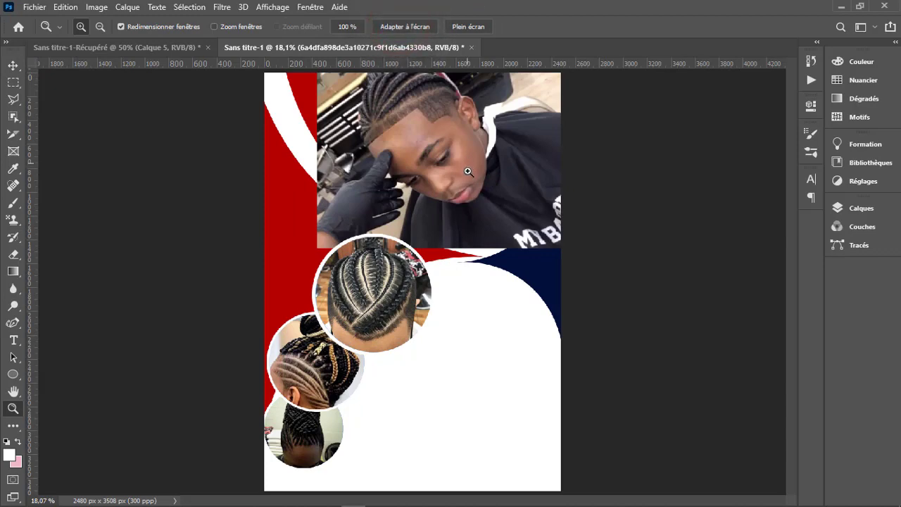
click(476, 122)
scroll(476, 130, up, 5)
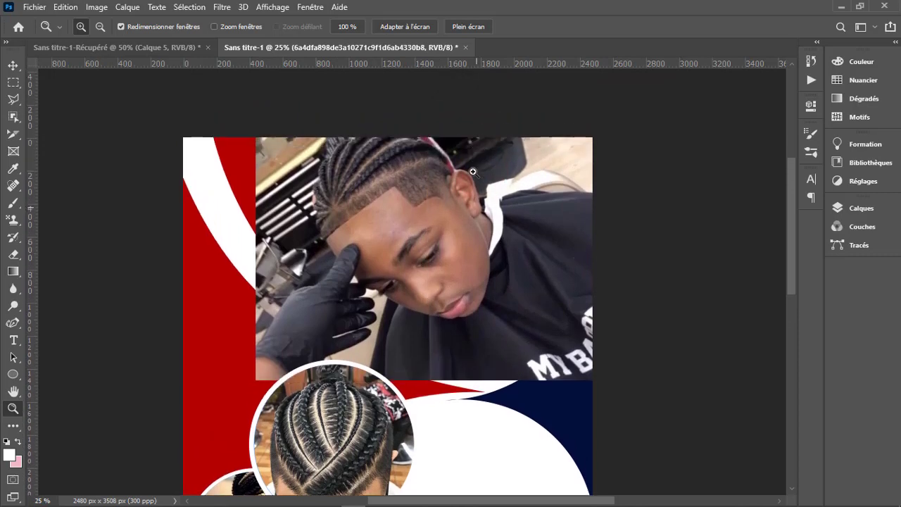
key(v)
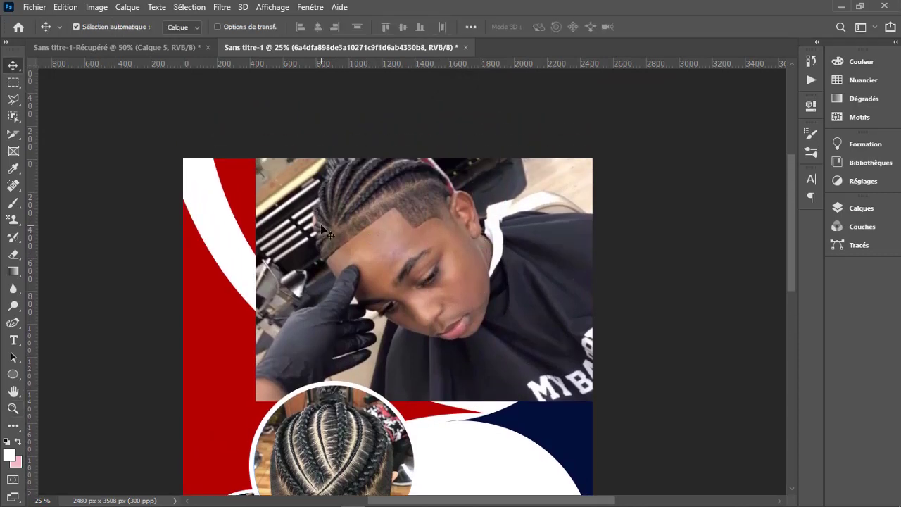
key(p)
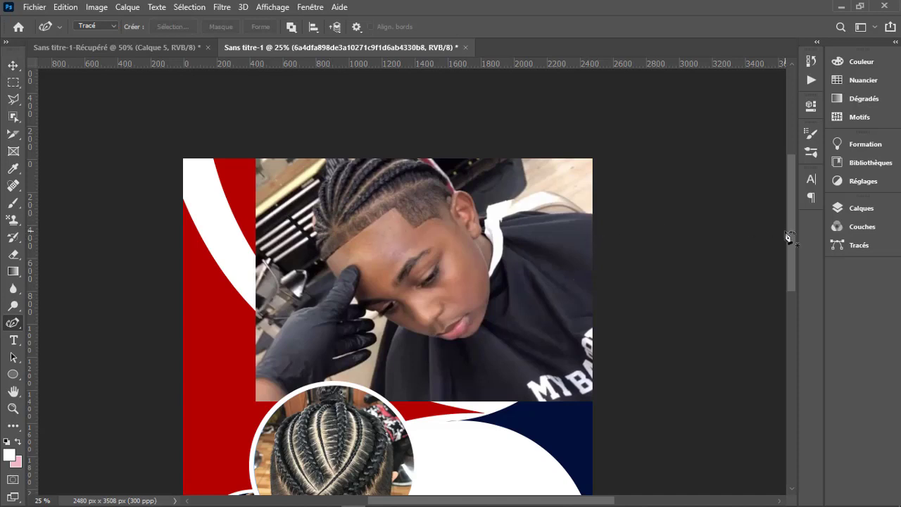
click(857, 207)
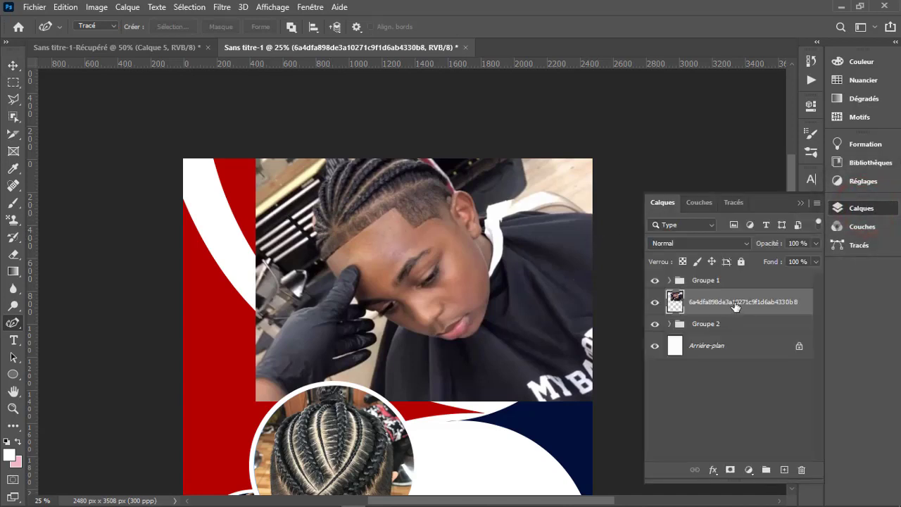
drag(735, 305, 725, 328)
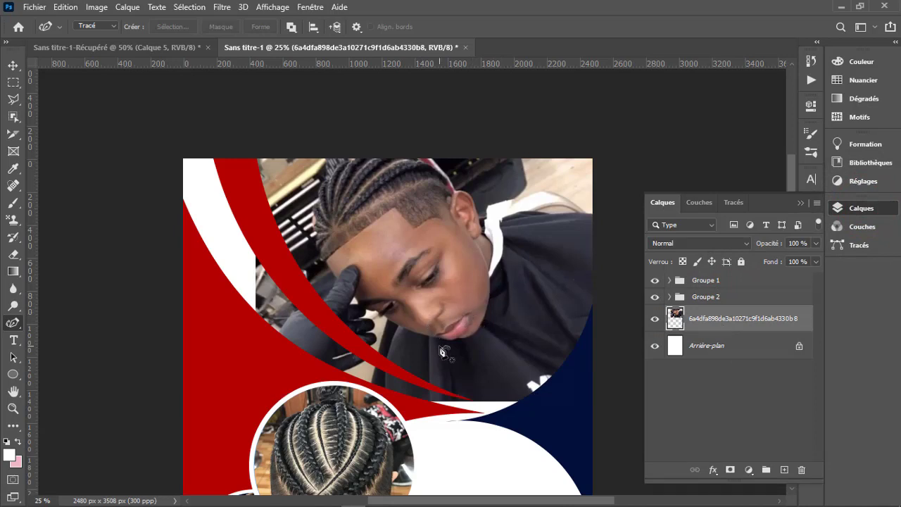
- Stretch the boy's photo downward to 107.32 % height so it fills the gap above the curved shapes
key(ctrl+t)
drag(435, 404, 431, 423)
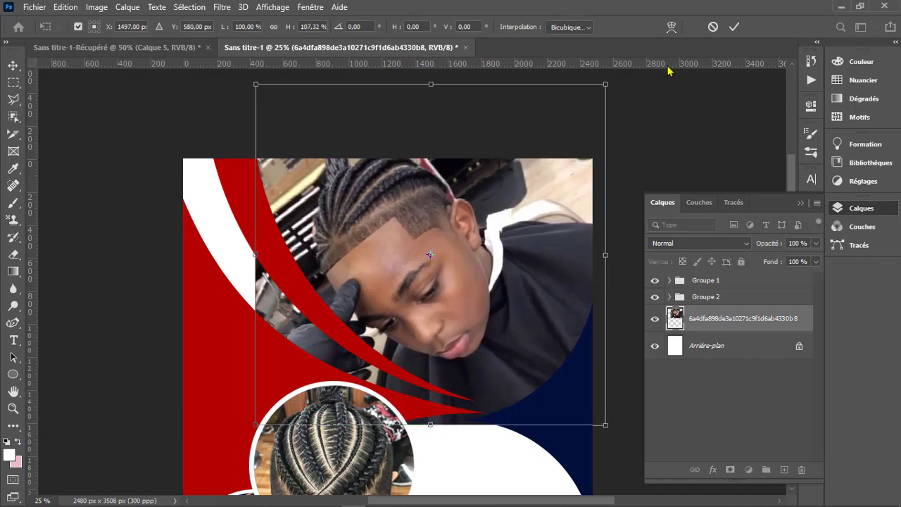
click(734, 27)
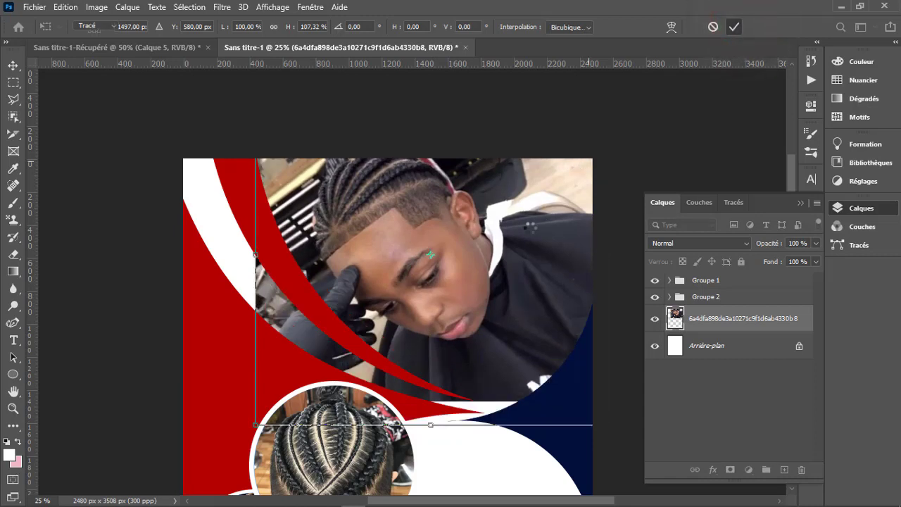
- Draw a closed curved path along the middle of the upper red stripe and around the boy's photo outside the page edges
key(p)
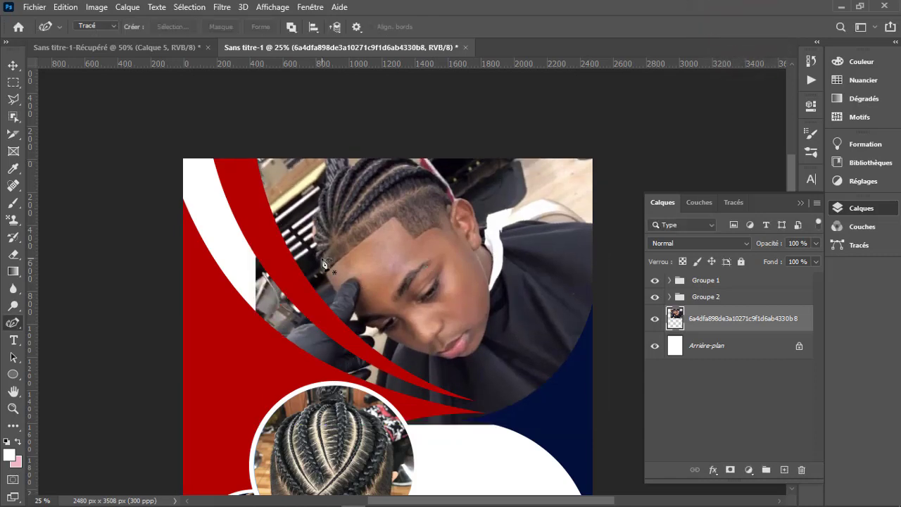
click(227, 156)
click(265, 237)
click(329, 324)
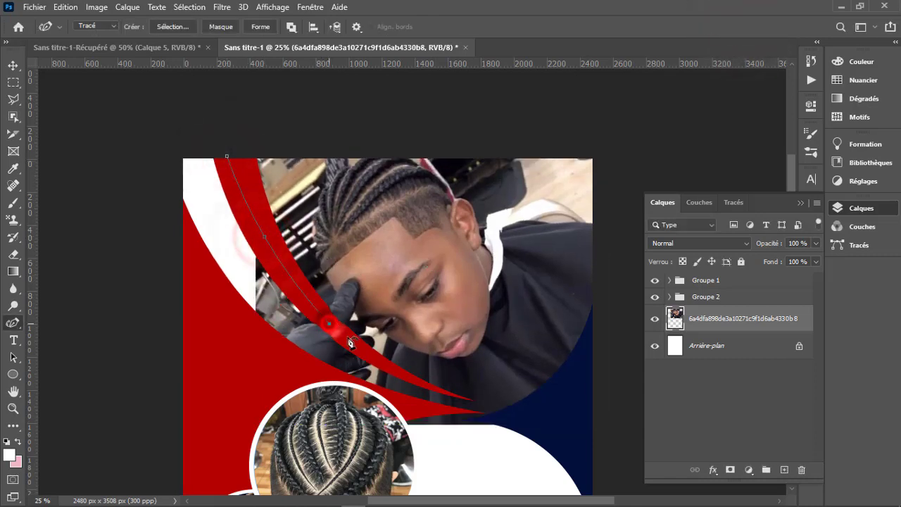
click(393, 371)
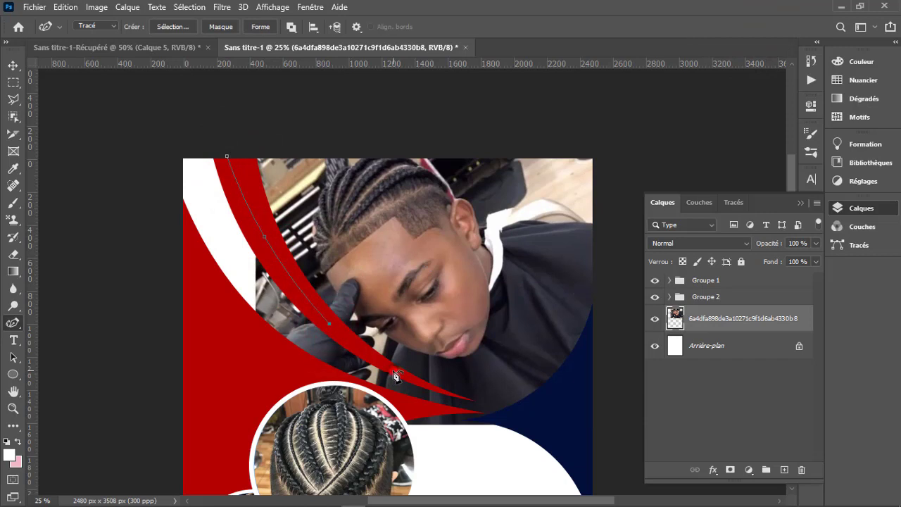
click(443, 392)
click(515, 419)
click(584, 417)
click(623, 387)
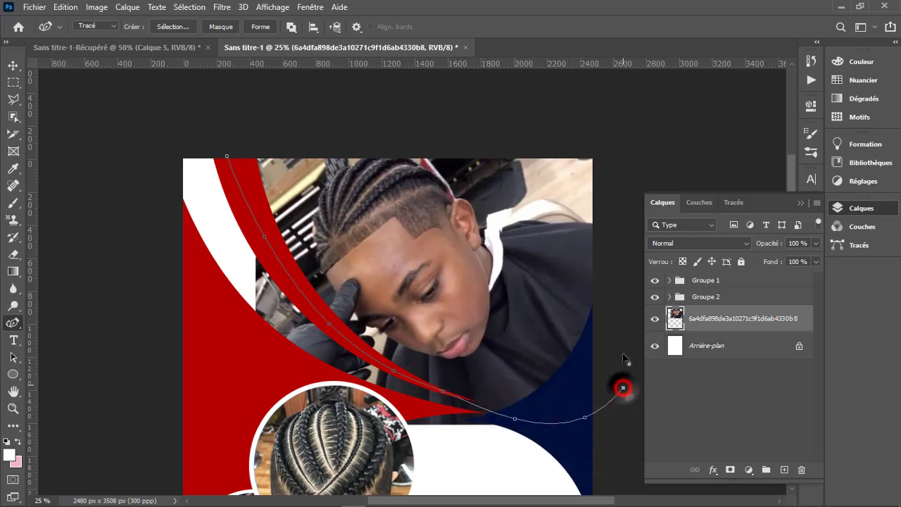
click(628, 264)
click(614, 133)
click(501, 120)
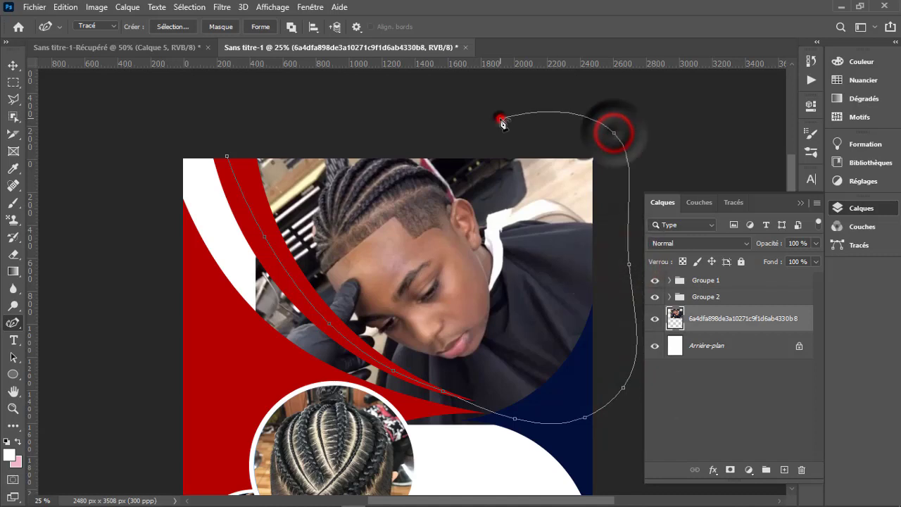
click(279, 133)
click(202, 132)
click(226, 155)
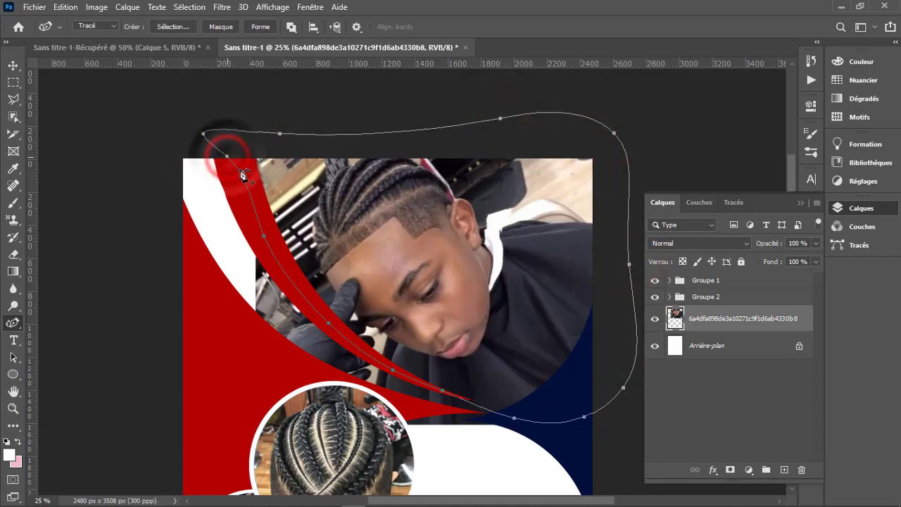
- Convert the path around the boy's photo into a selection and invert it
click(172, 27)
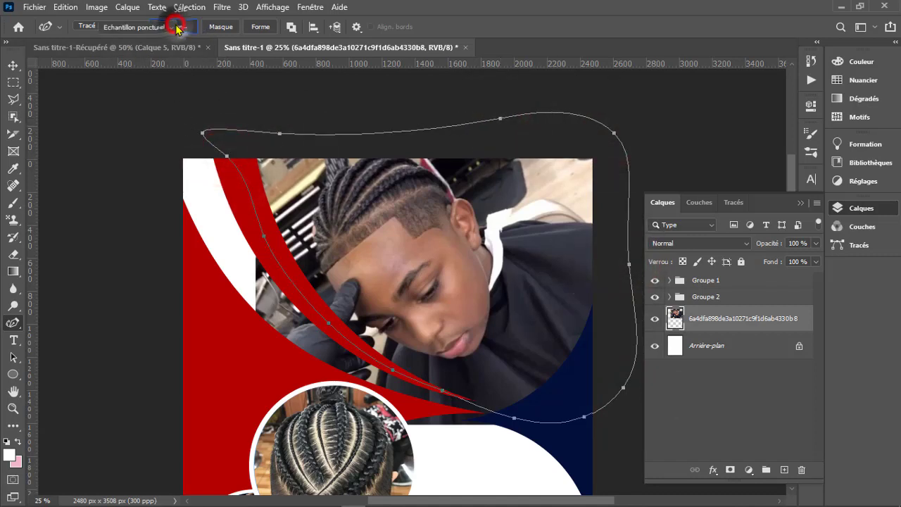
click(702, 111)
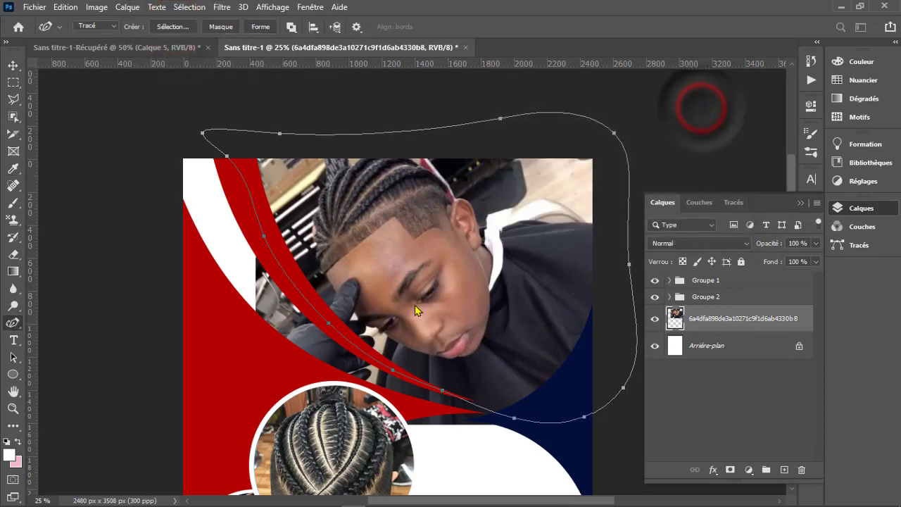
key(l)
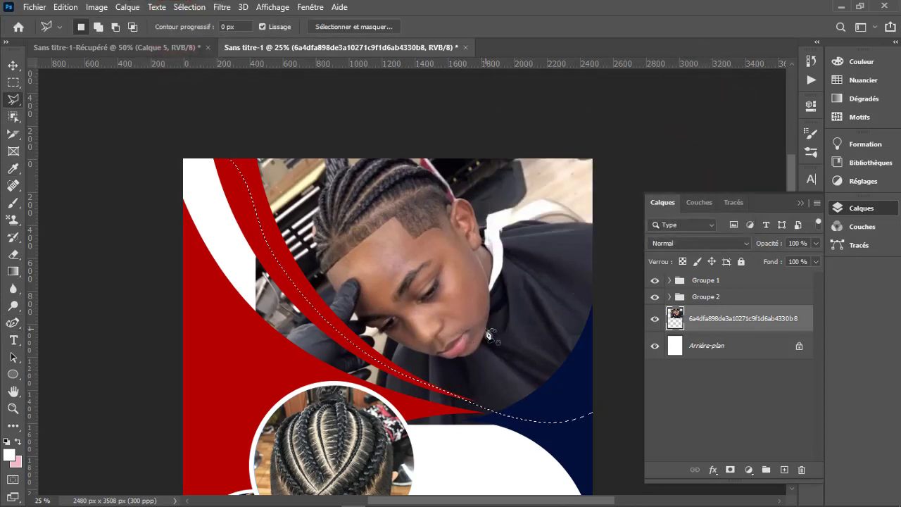
right_click(489, 336)
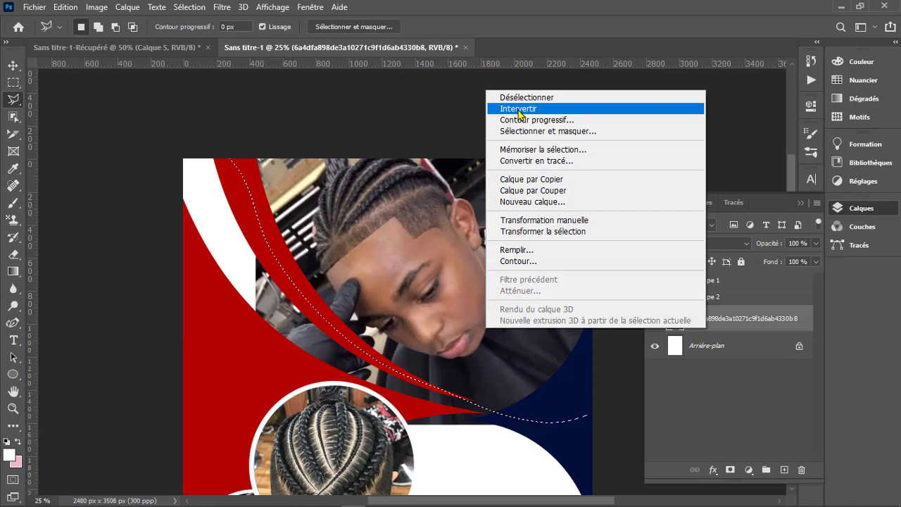
click(518, 110)
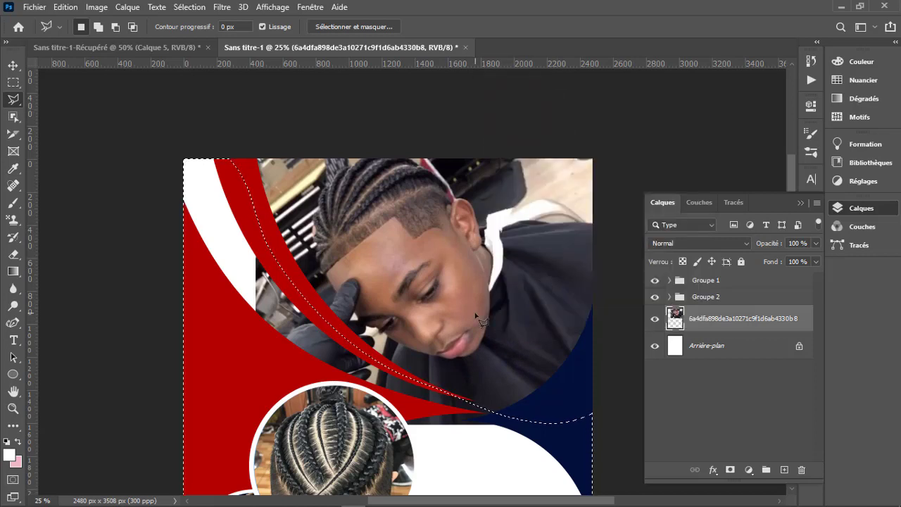
- Try deleting the photo area inside the inverted selection and undo the deletion
key(Delete)
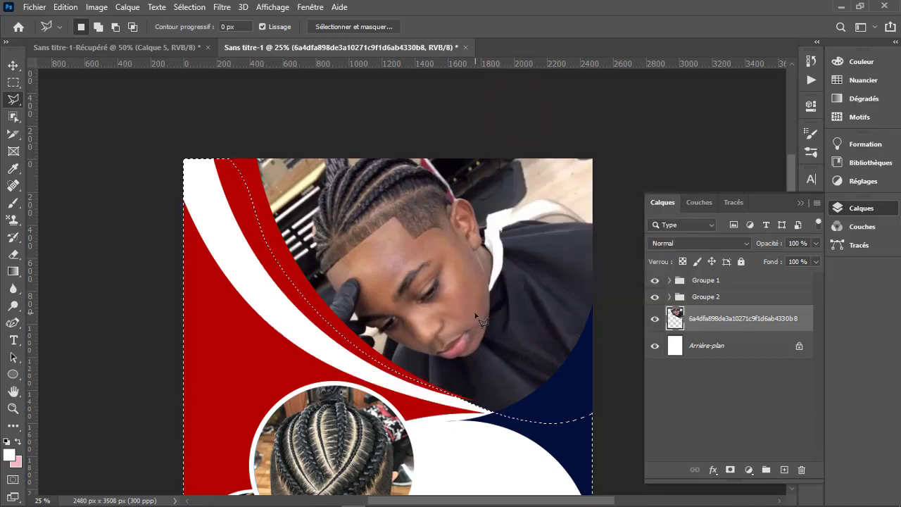
key(ctrl+z)
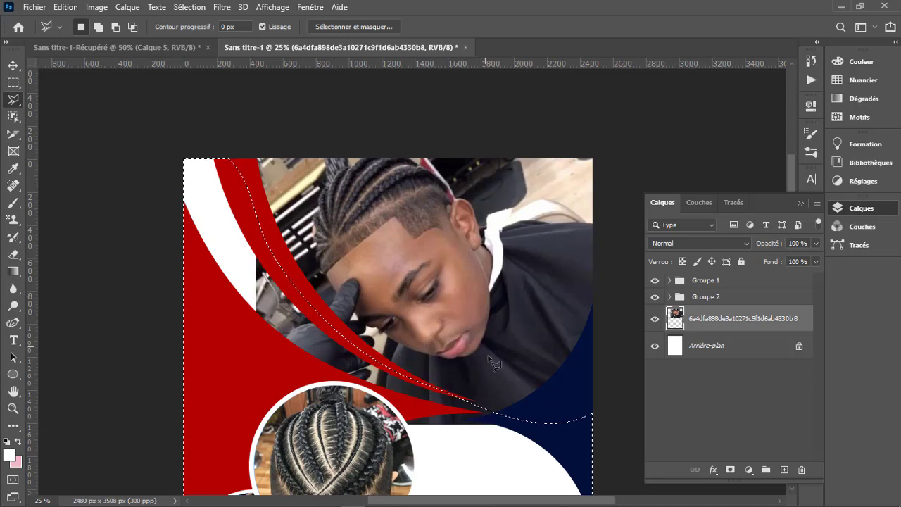
- Set the Eraser opacity to 82 % and erase the photo inside the selection along the white band between the red shapes
key(e)
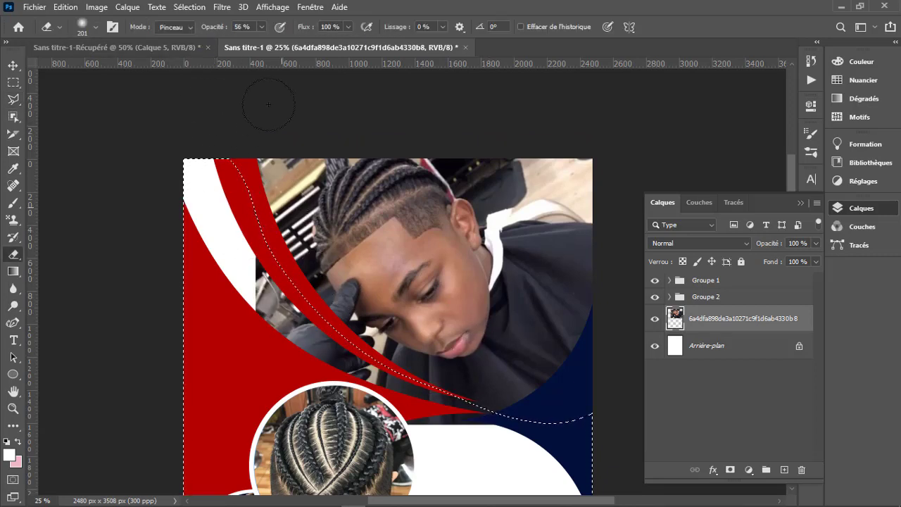
click(262, 27)
drag(259, 28, 278, 46)
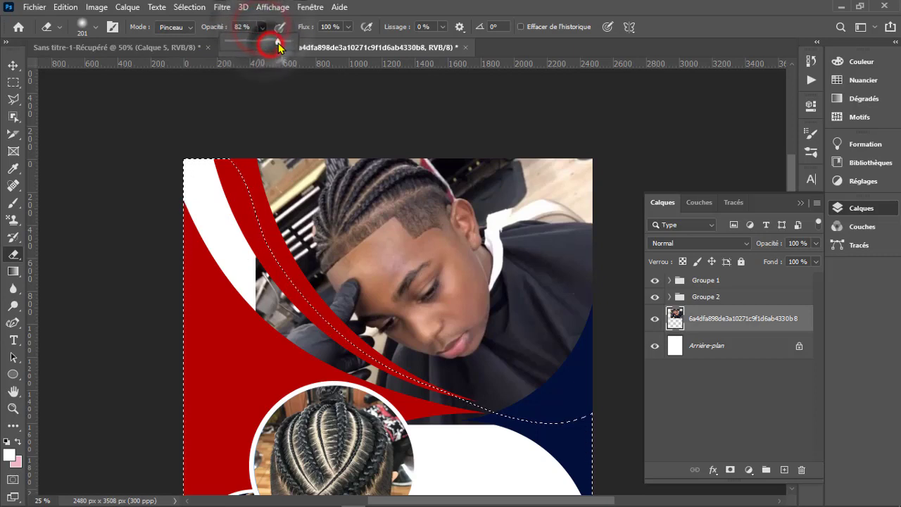
mouse_move(226, 247)
mouse_down()
mouse_move(275, 324)
mouse_move(258, 272)
mouse_move(272, 291)
mouse_up()
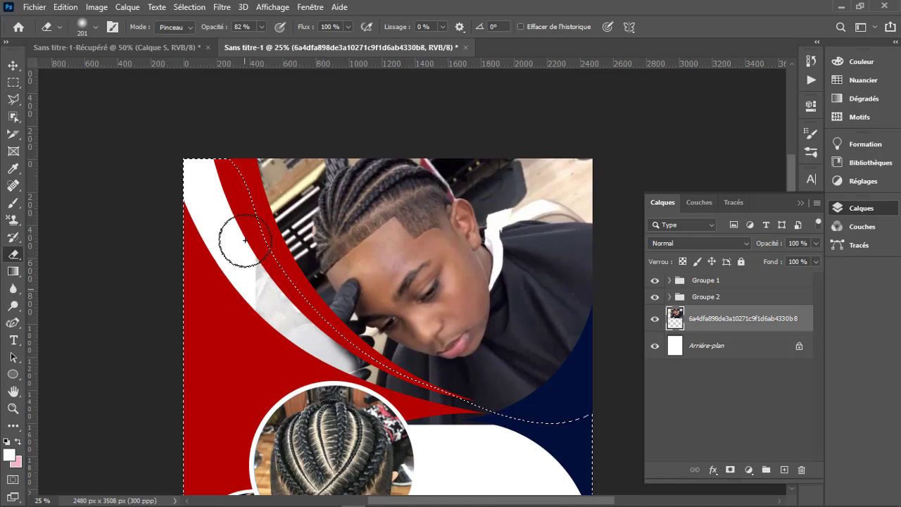
mouse_move(257, 297)
mouse_down()
mouse_move(279, 329)
mouse_move(296, 322)
mouse_move(322, 352)
mouse_move(395, 396)
mouse_move(370, 383)
mouse_move(500, 432)
mouse_move(416, 414)
mouse_move(430, 434)
mouse_move(387, 425)
mouse_move(423, 431)
mouse_up()
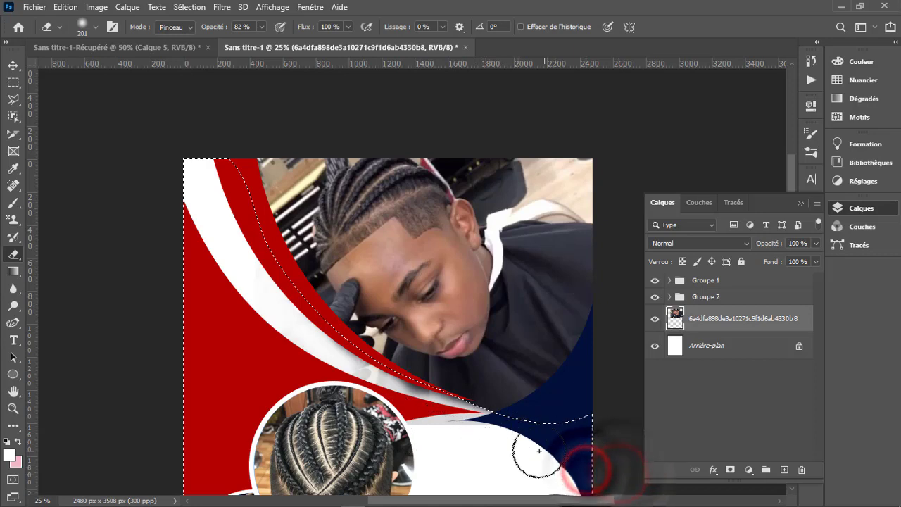
click(436, 419)
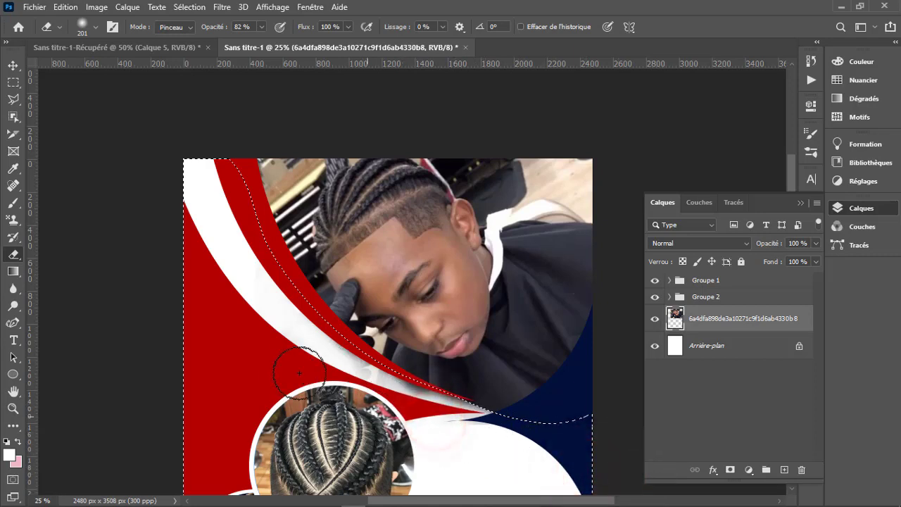
click(317, 364)
click(284, 324)
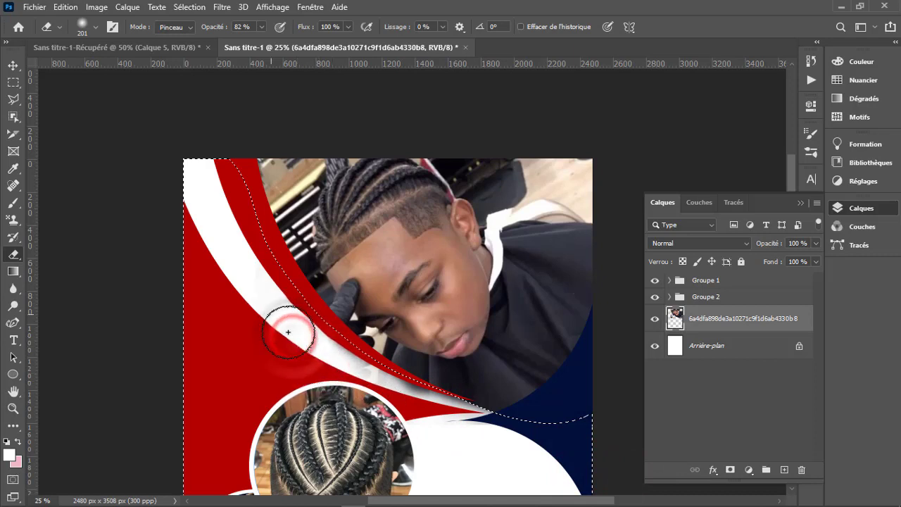
click(222, 191)
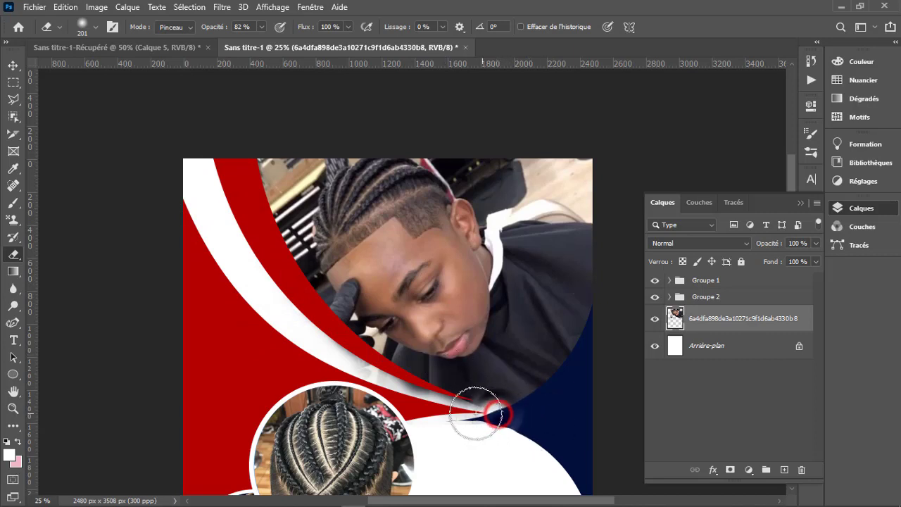
- Undo the last eraser stroke and erase the photo remnants below the point where the red and navy curves meet
key(ctrl+z)
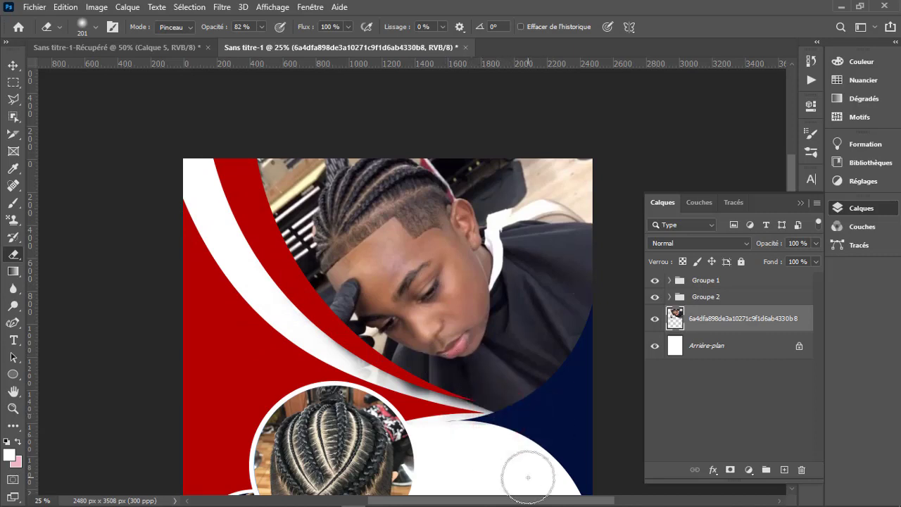
click(477, 428)
click(473, 426)
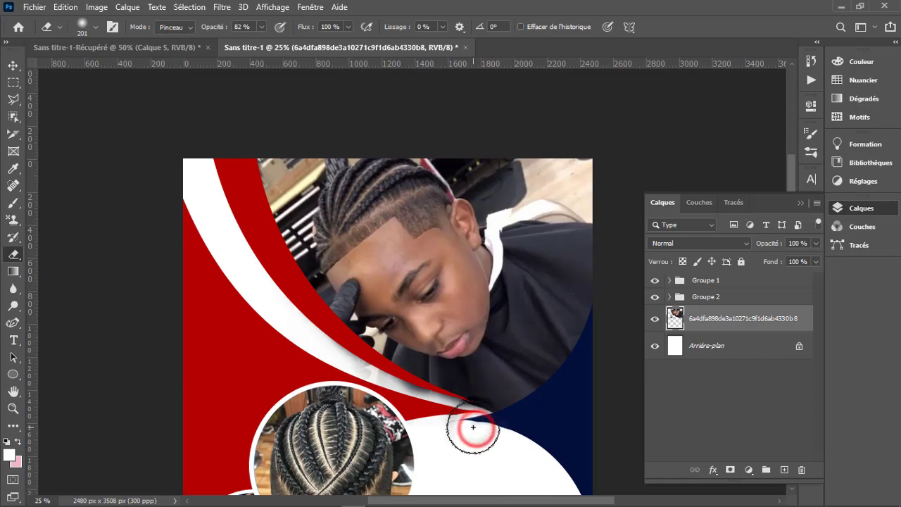
click(473, 425)
click(473, 421)
click(474, 423)
click(480, 429)
click(480, 427)
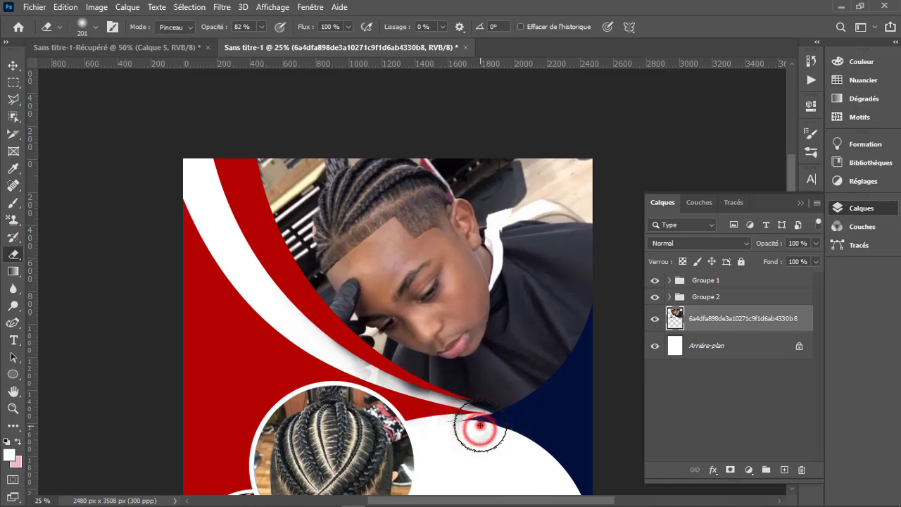
click(481, 425)
click(480, 425)
click(480, 425)
click(476, 427)
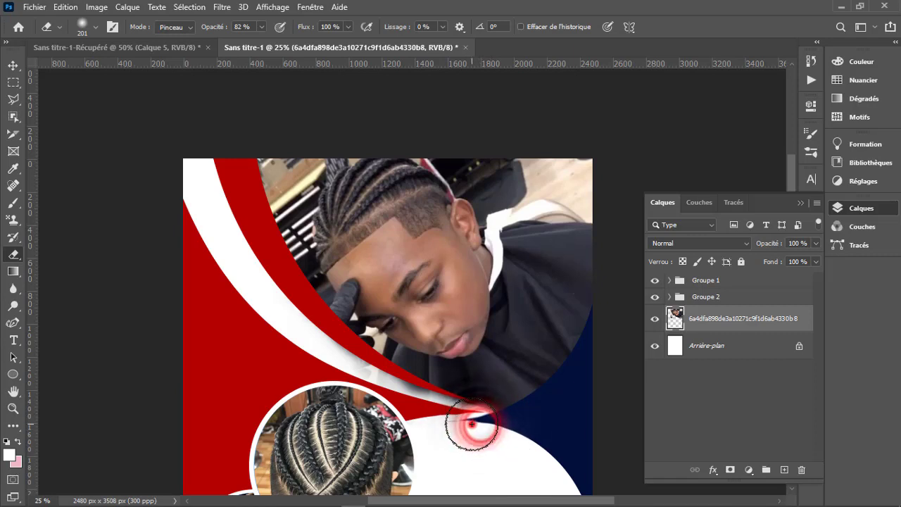
click(469, 426)
click(470, 427)
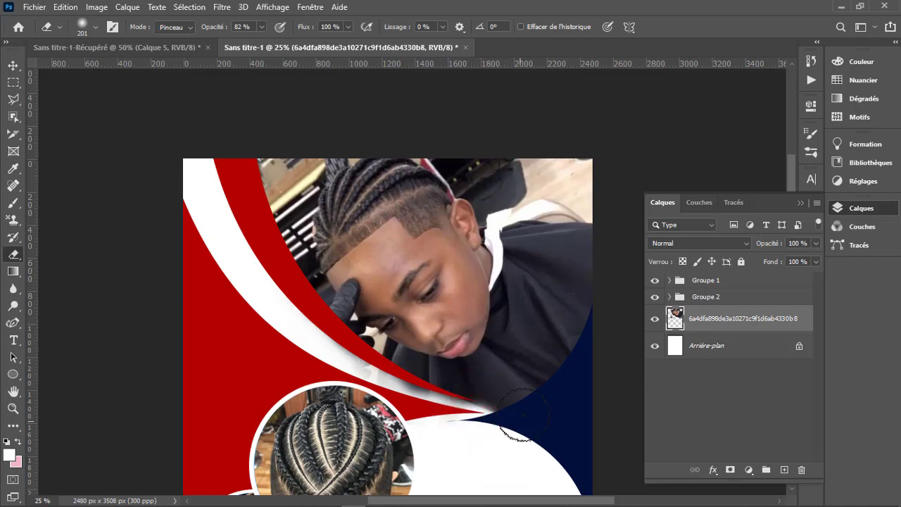
- Add the two-line red text SMART BEAUTY in Roboto Black 60 pt above Groupe 1 and move it clear of the largest braid circle
key(z)
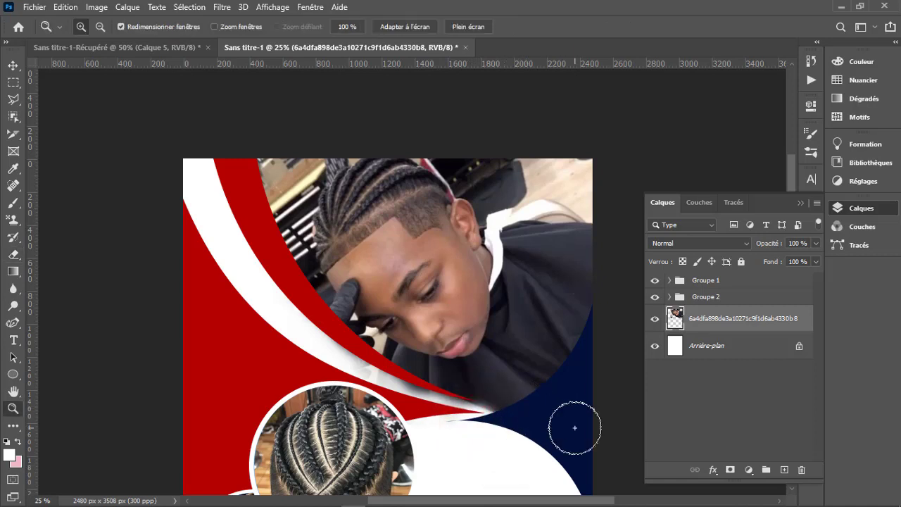
alt+click(497, 428)
alt+click(497, 428)
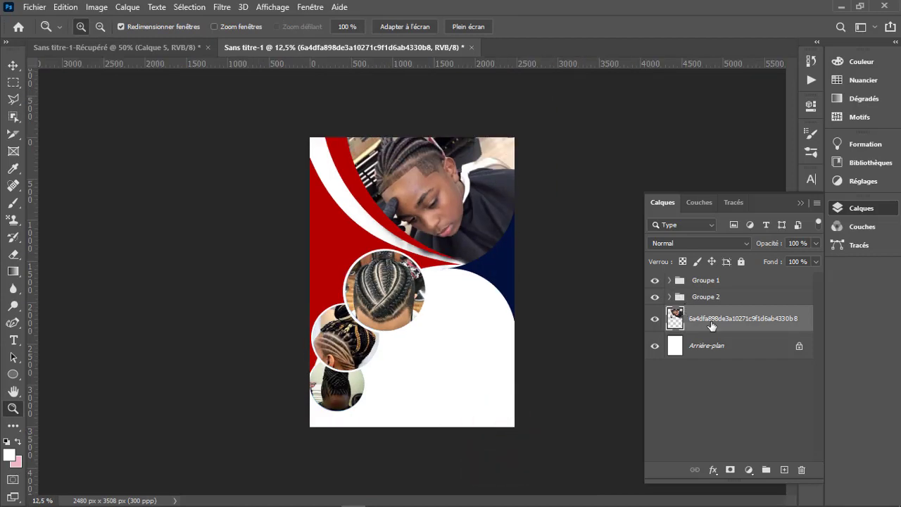
click(725, 281)
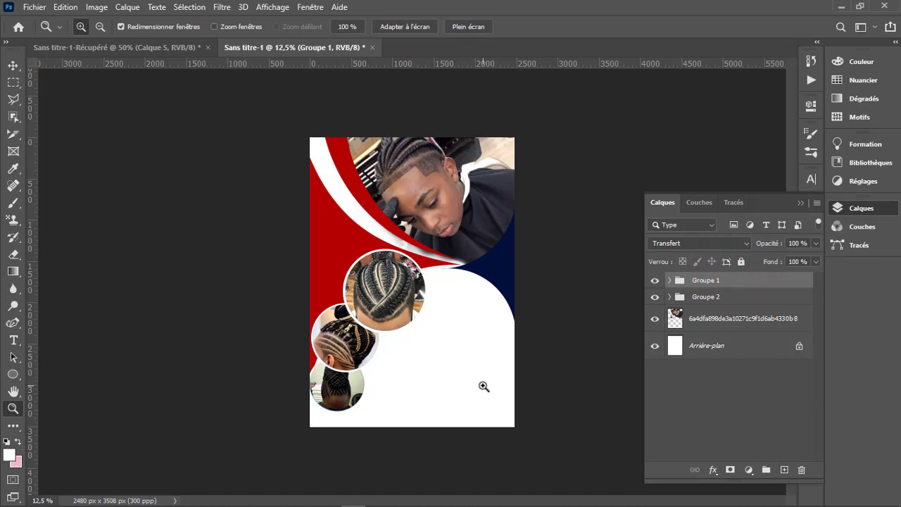
click(11, 338)
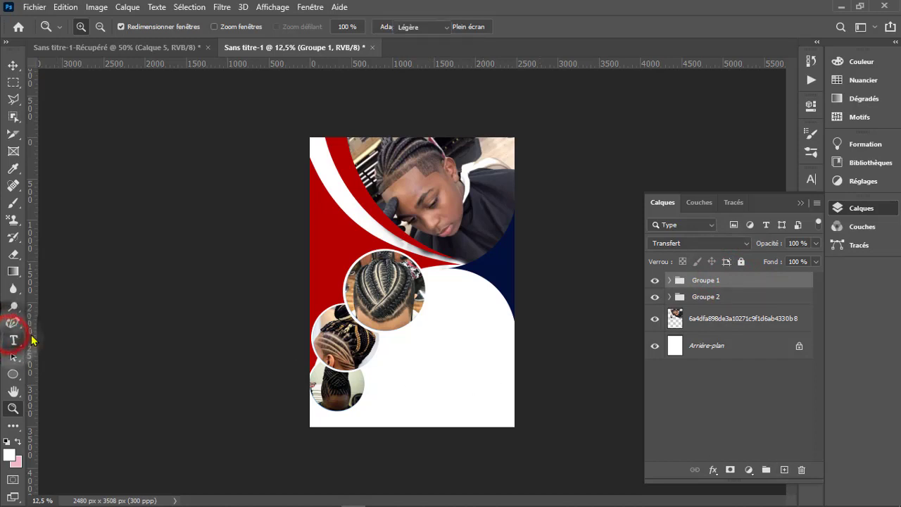
click(115, 339)
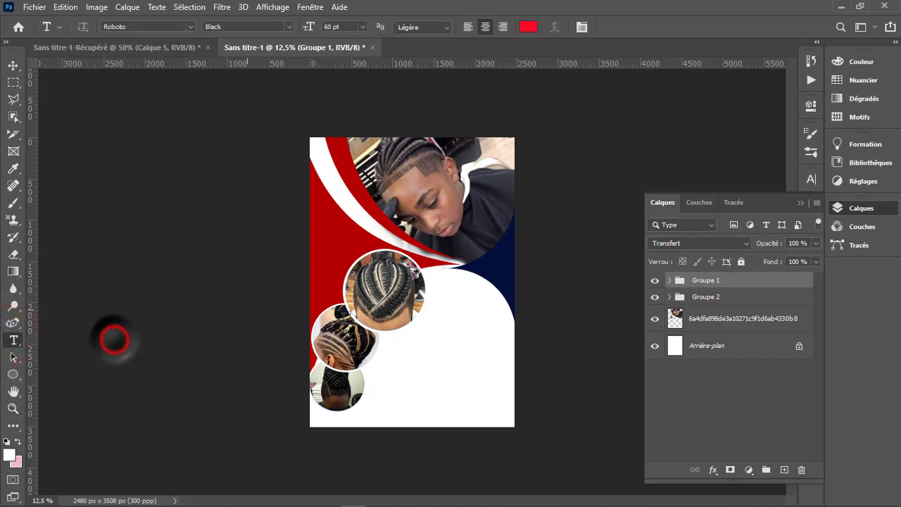
click(442, 319)
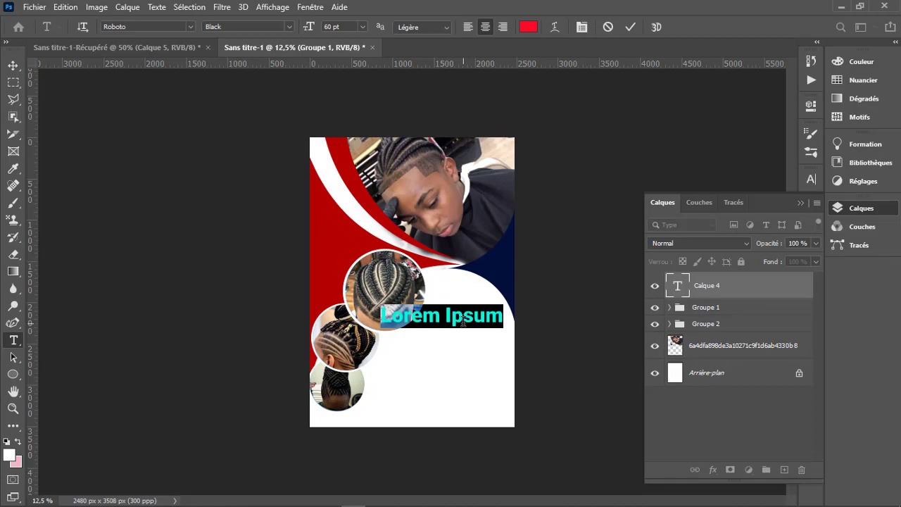
click(463, 321)
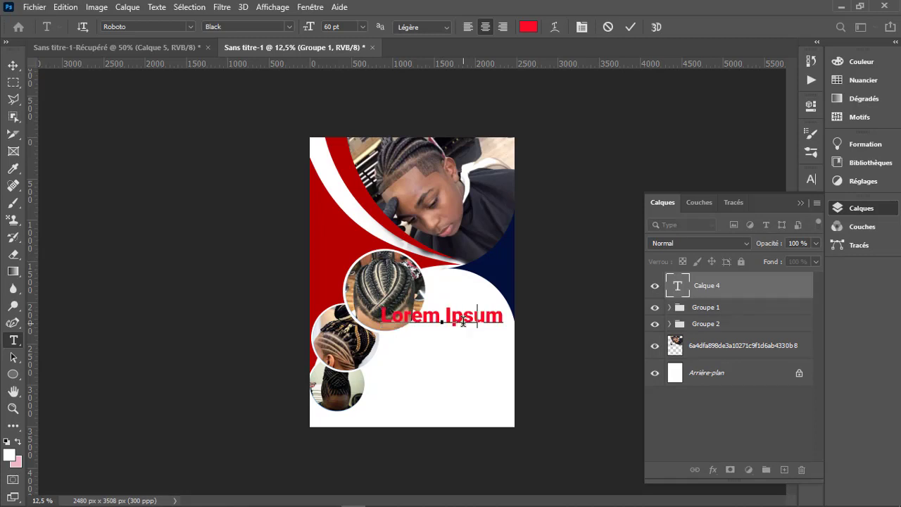
text(SMART )
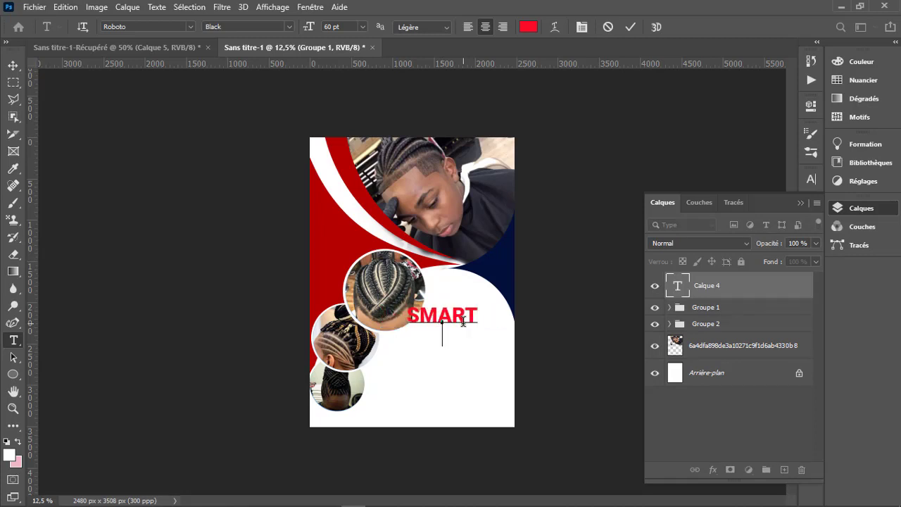
text(BEAUTY)
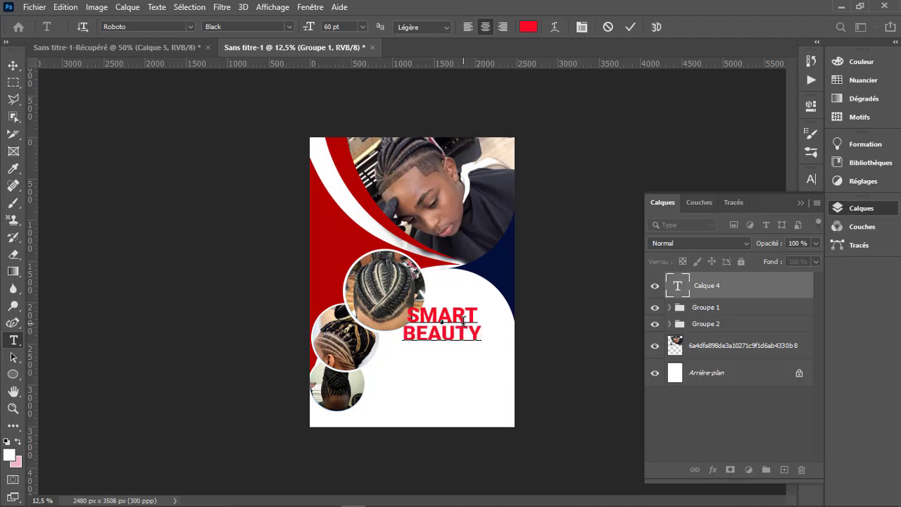
click(630, 27)
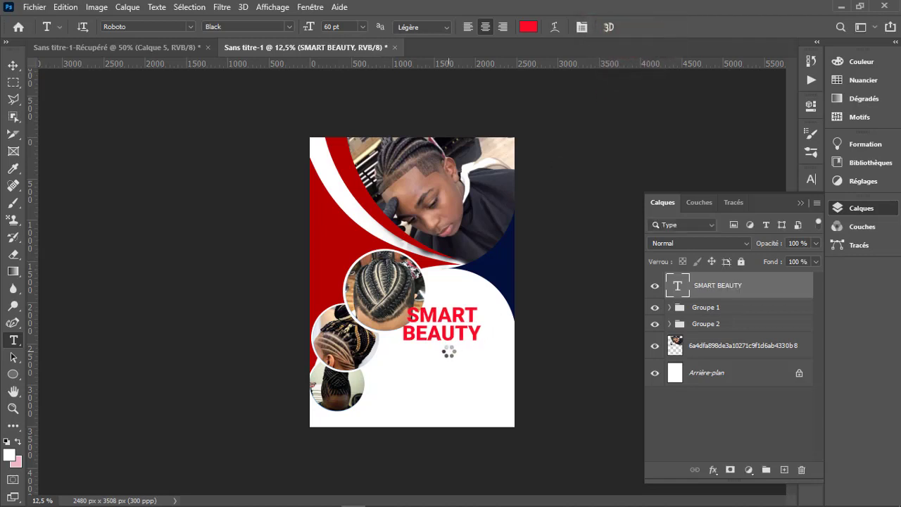
key(v)
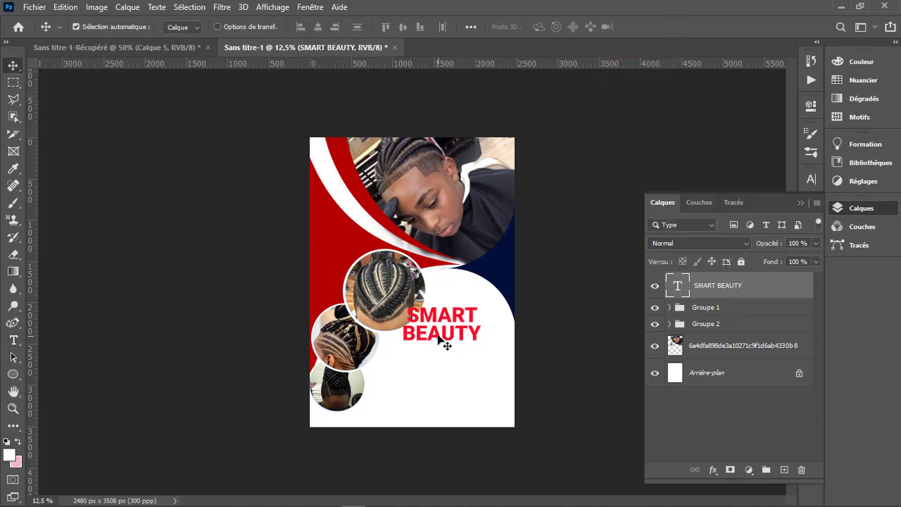
drag(438, 339, 461, 335)
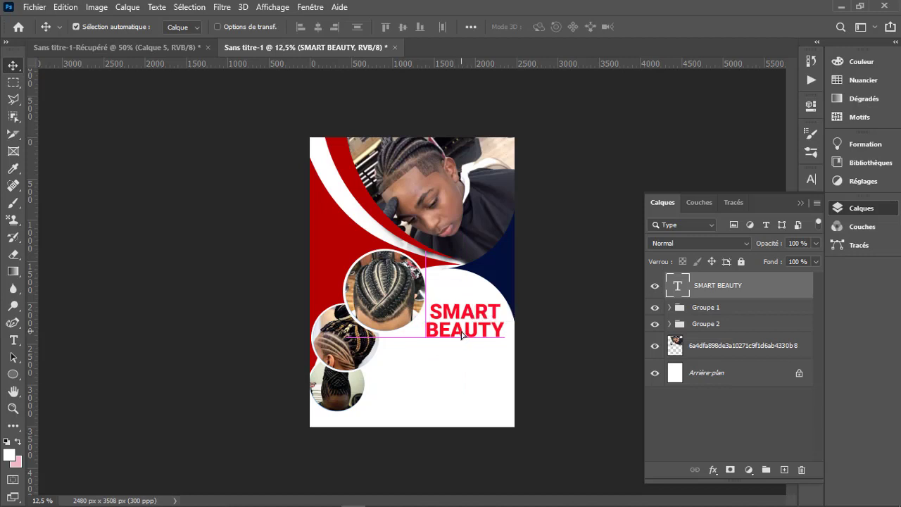
- Apply an 8 px white (ffffff) stroke with exterior position to the SMART BEAUTY text layer
key(z)
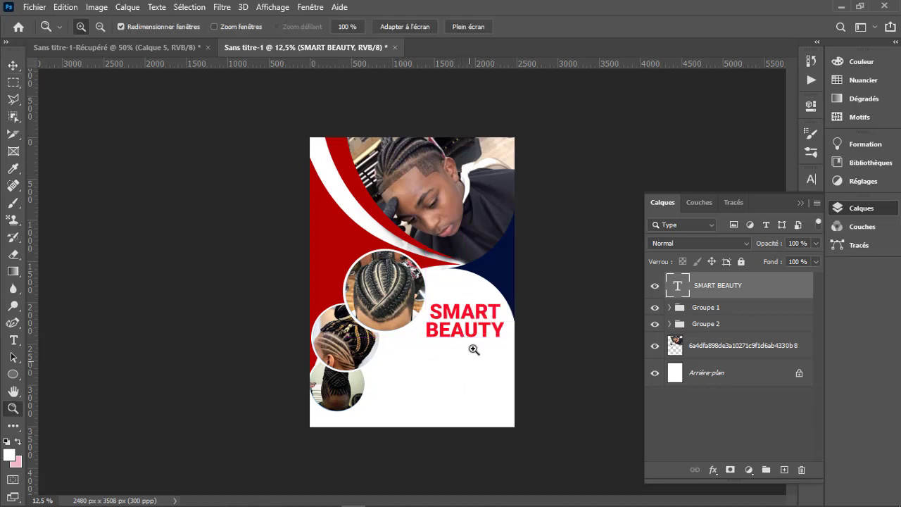
click(481, 317)
click(486, 325)
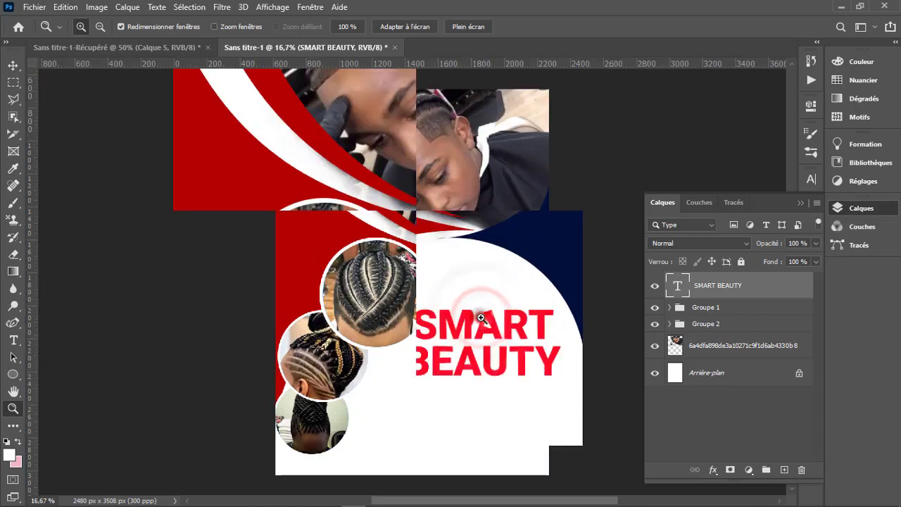
click(774, 292)
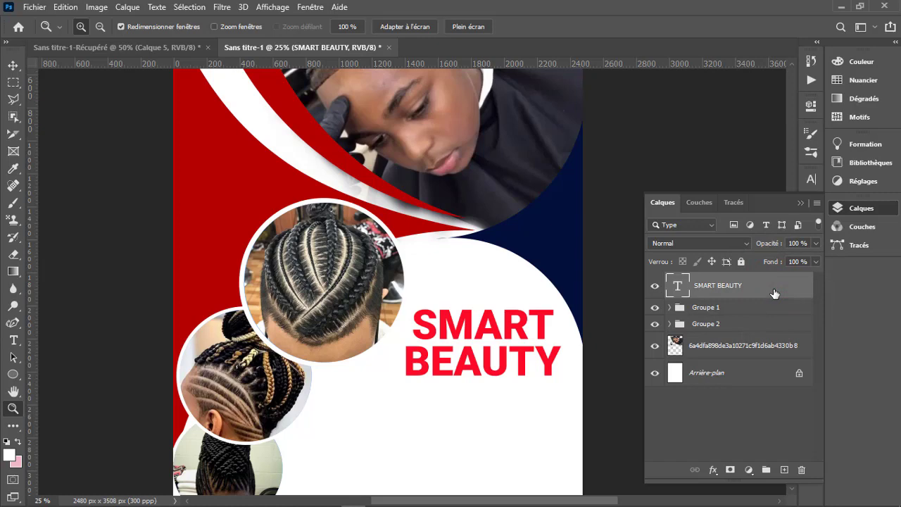
double_click(774, 292)
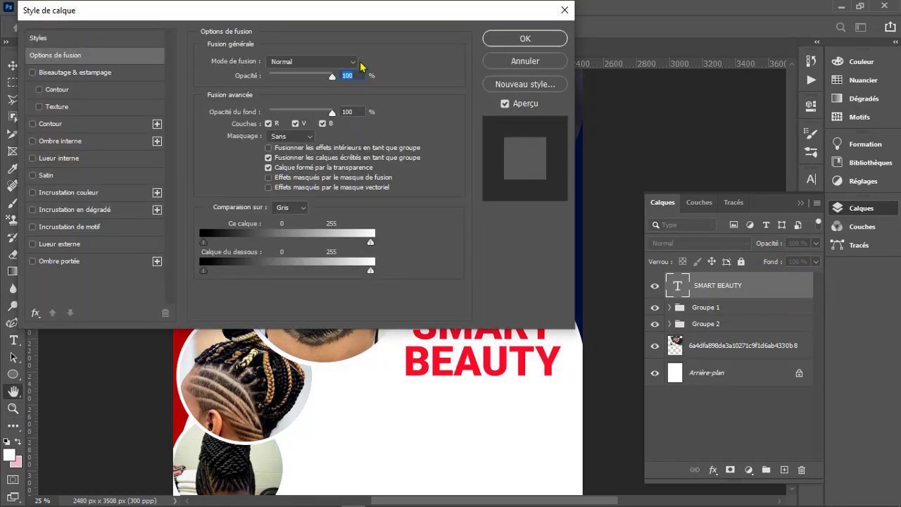
click(33, 123)
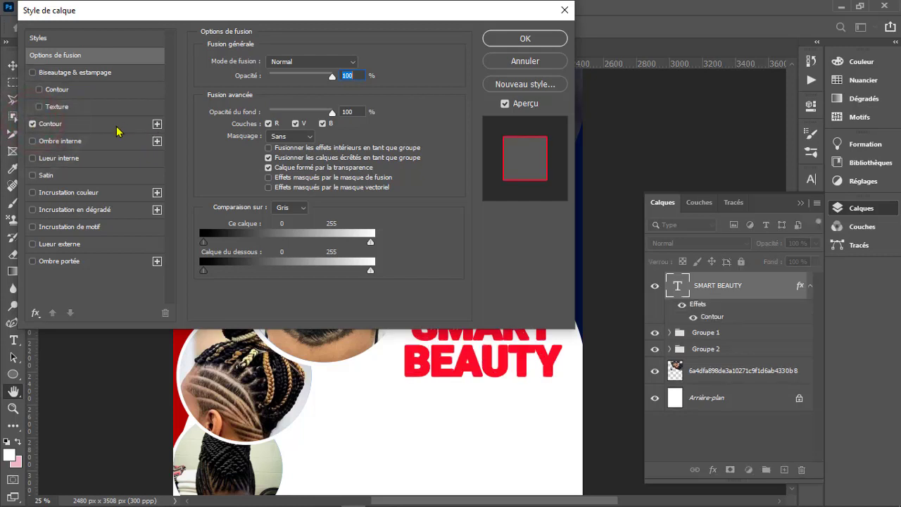
click(102, 125)
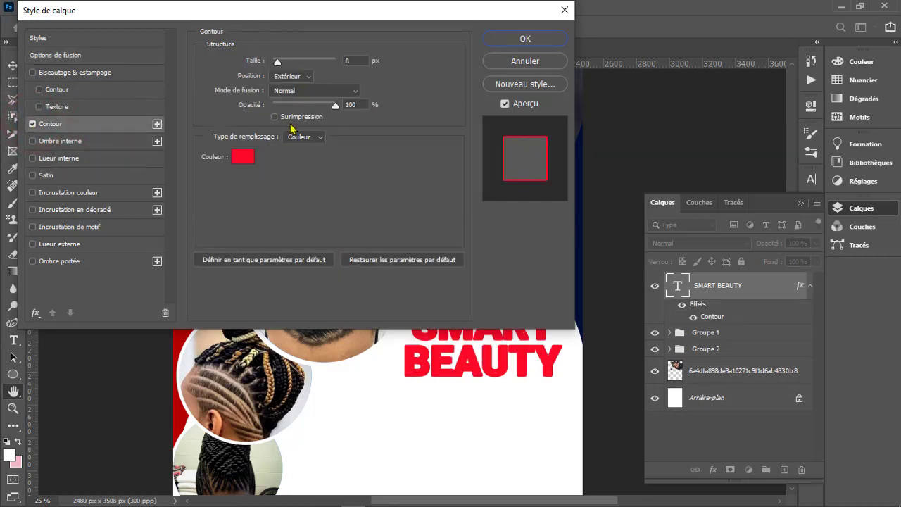
click(242, 157)
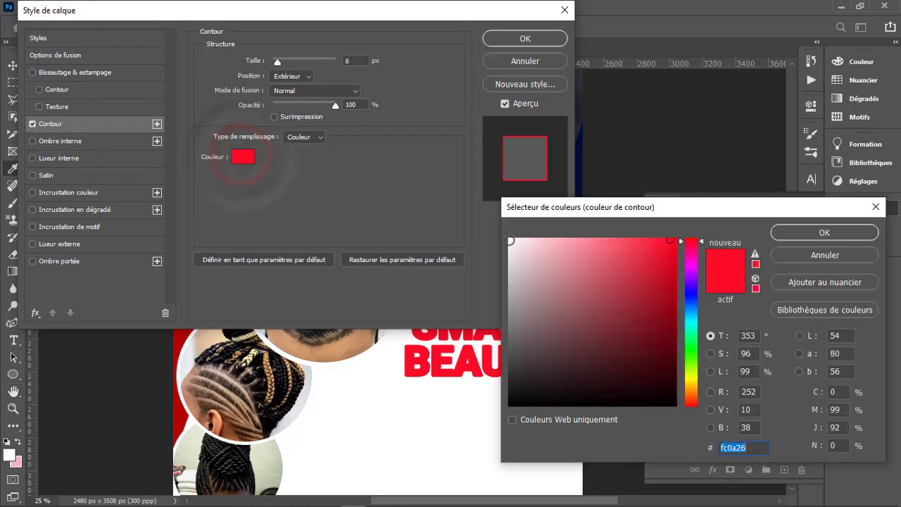
click(513, 240)
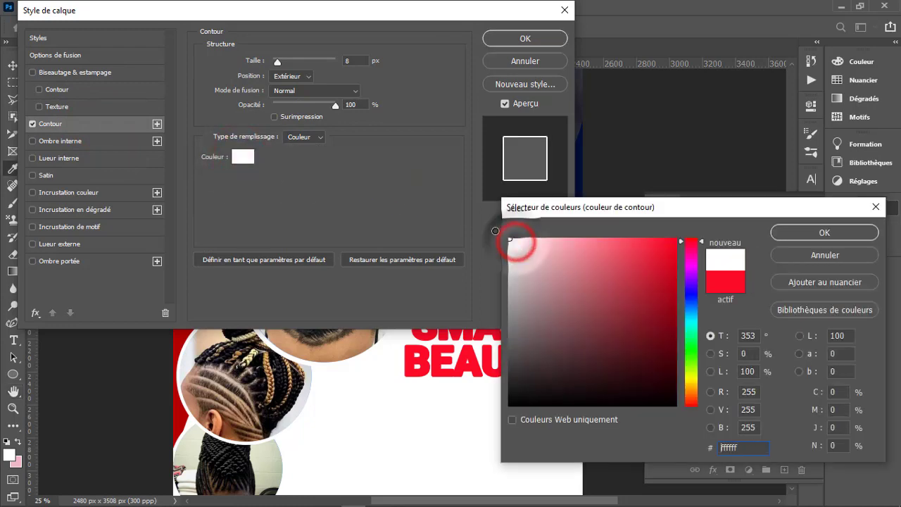
click(825, 233)
click(308, 76)
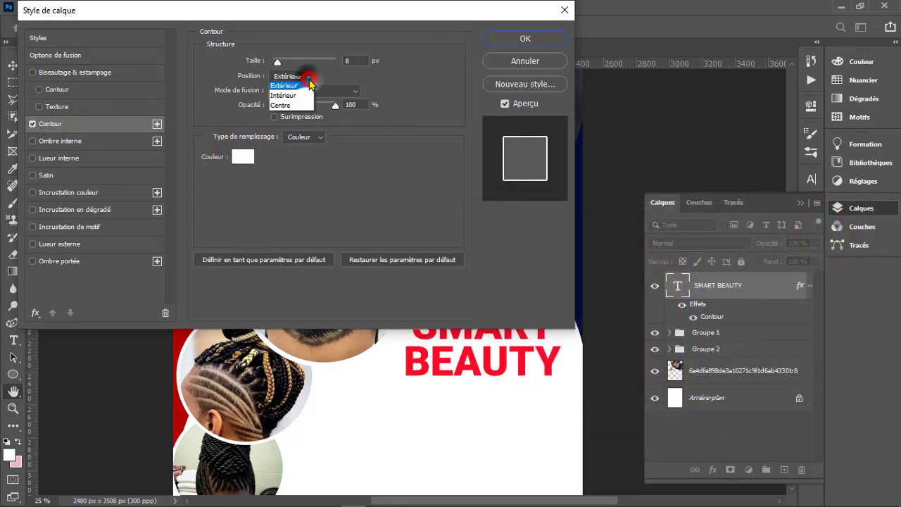
click(303, 74)
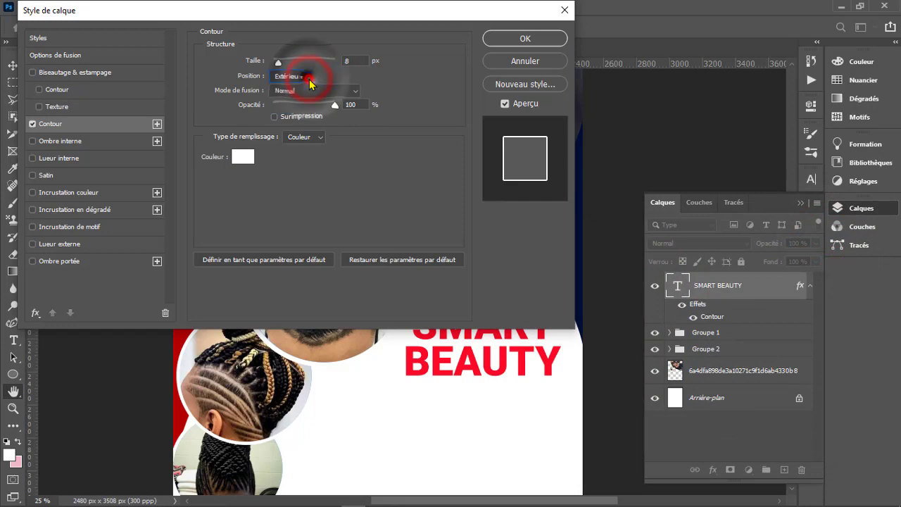
click(512, 40)
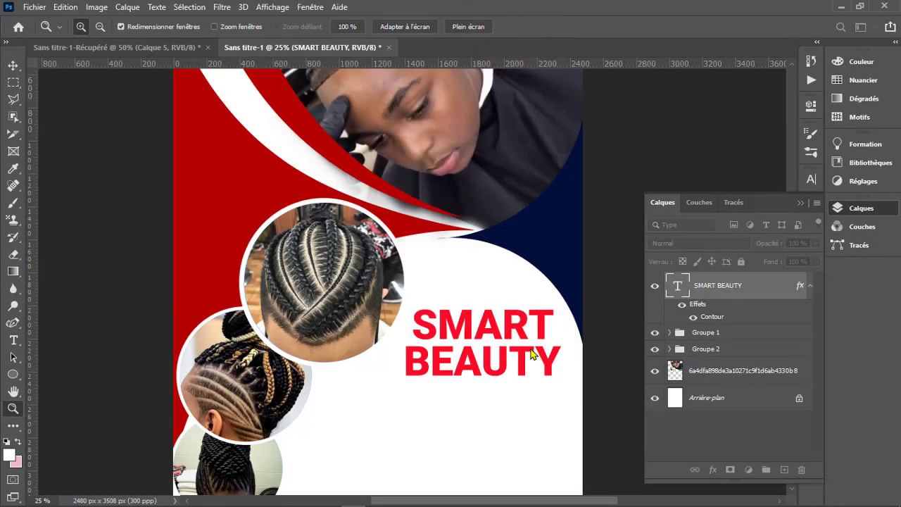
- Rasterize the SMART BEAUTY text and merge it with a new empty layer added above it
click(785, 470)
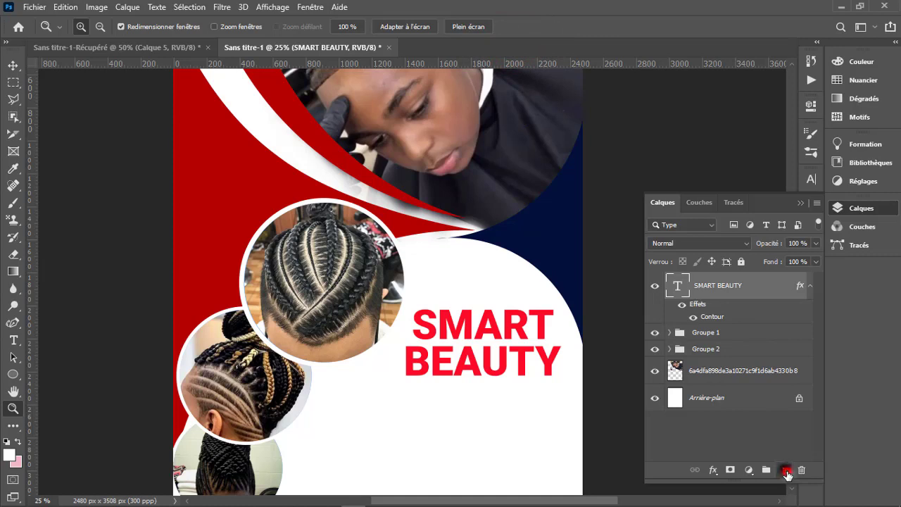
ctrl+click(733, 316)
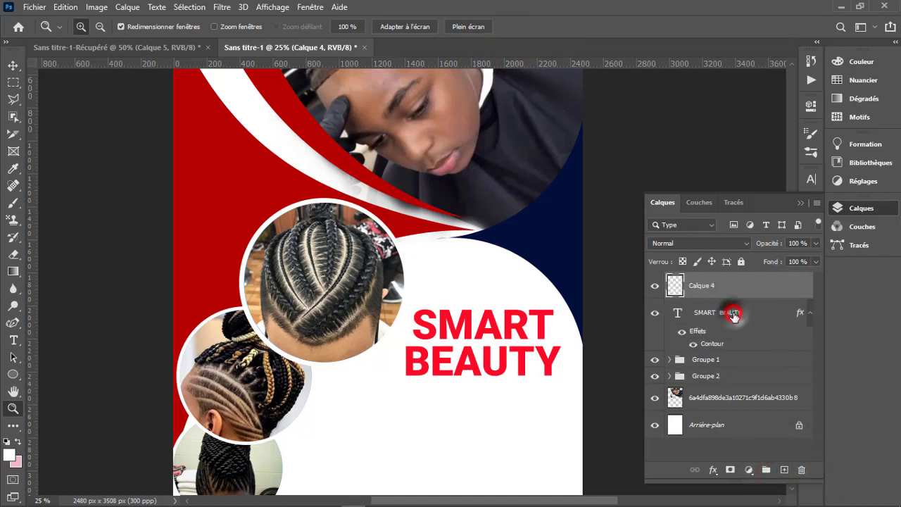
click(733, 315)
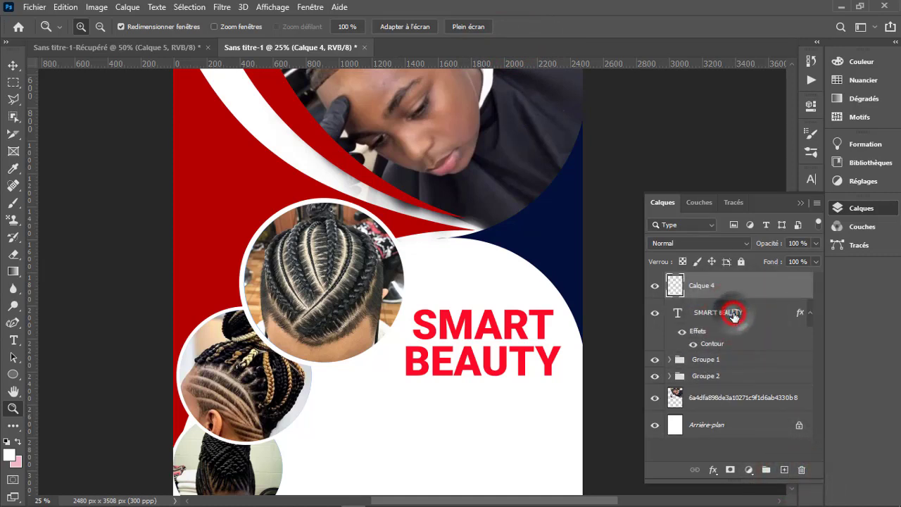
right_click(733, 316)
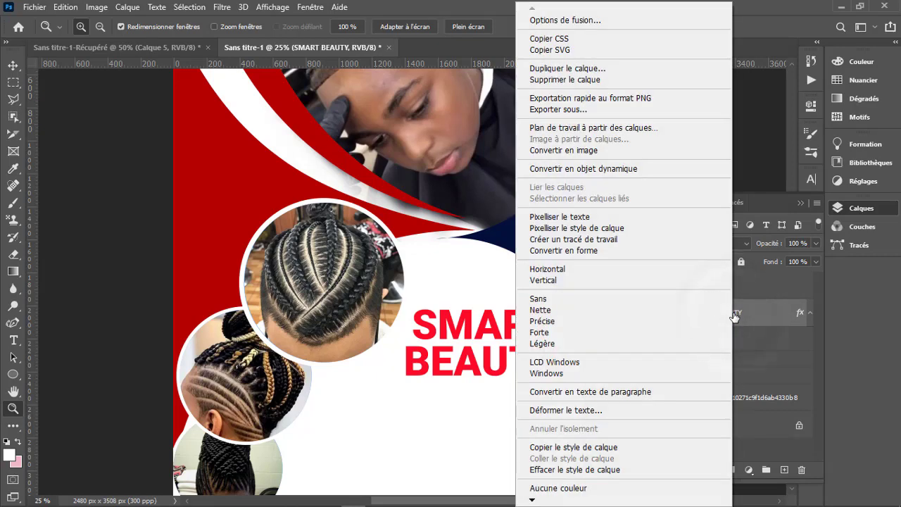
click(622, 218)
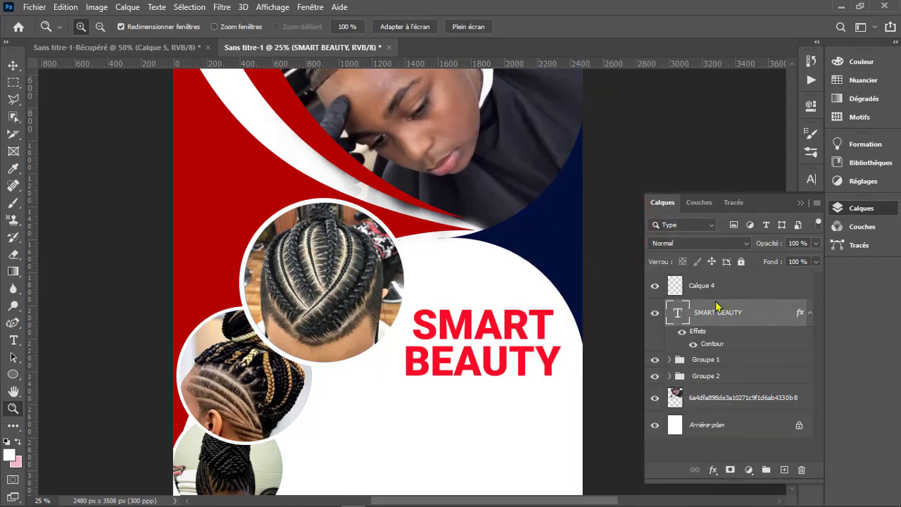
ctrl+click(723, 289)
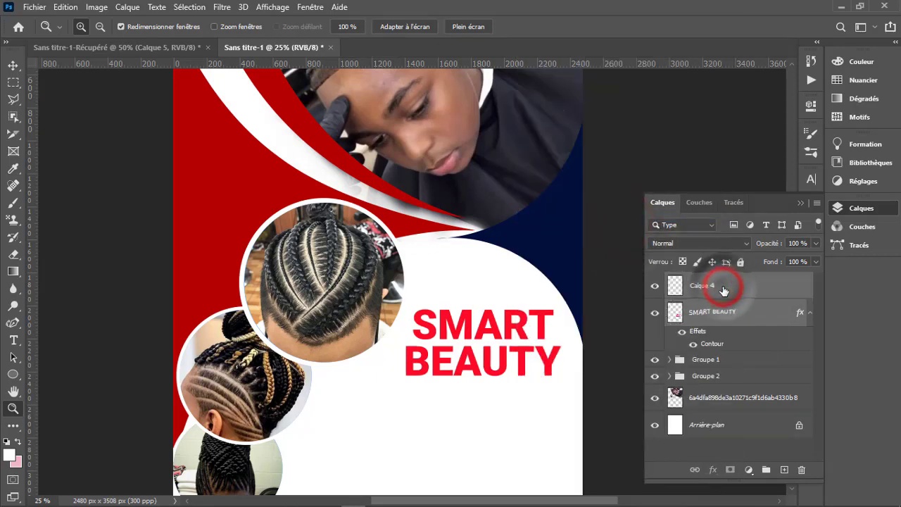
right_click(723, 288)
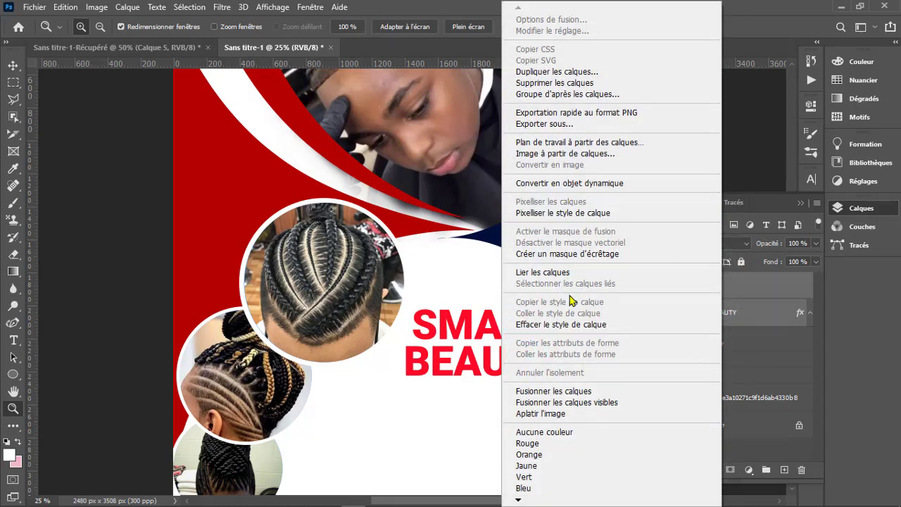
click(571, 391)
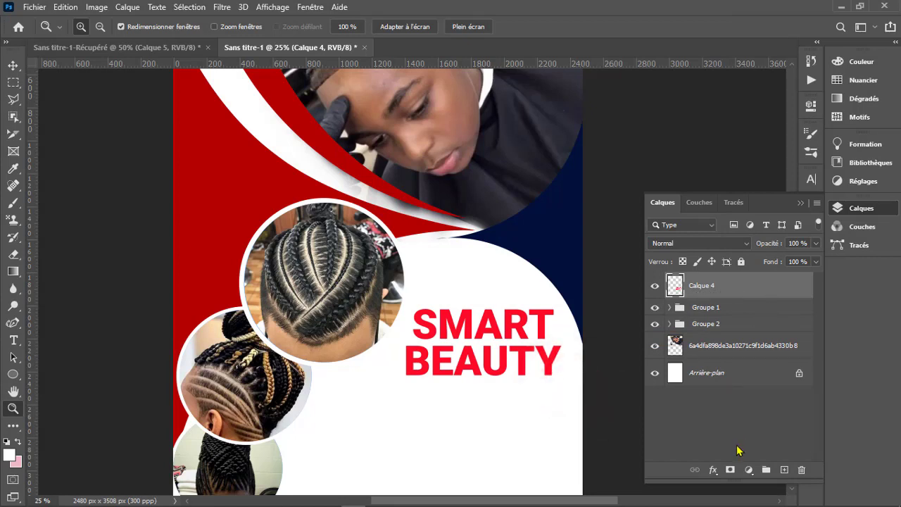
- Apply an 8 px exterior stroke to the merged title layer in the red sampled from its letters (fc0a26)
click(714, 472)
click(732, 379)
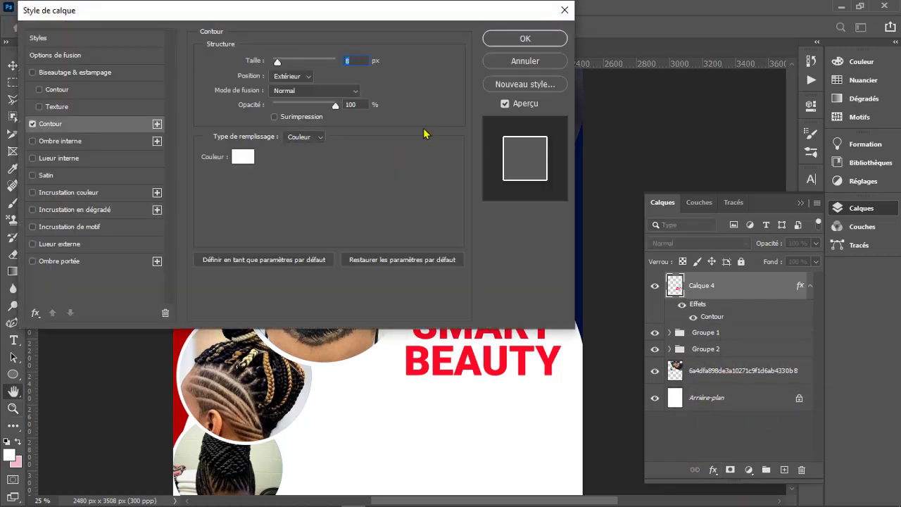
click(243, 156)
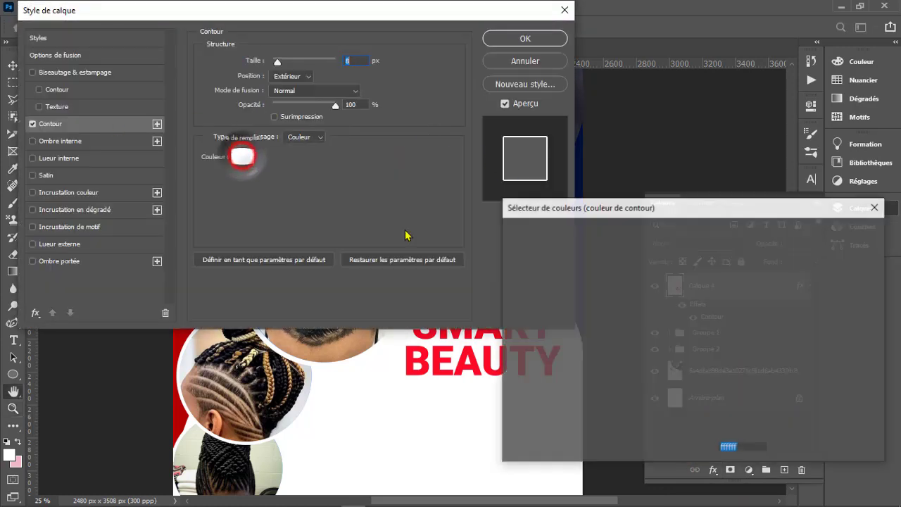
click(436, 351)
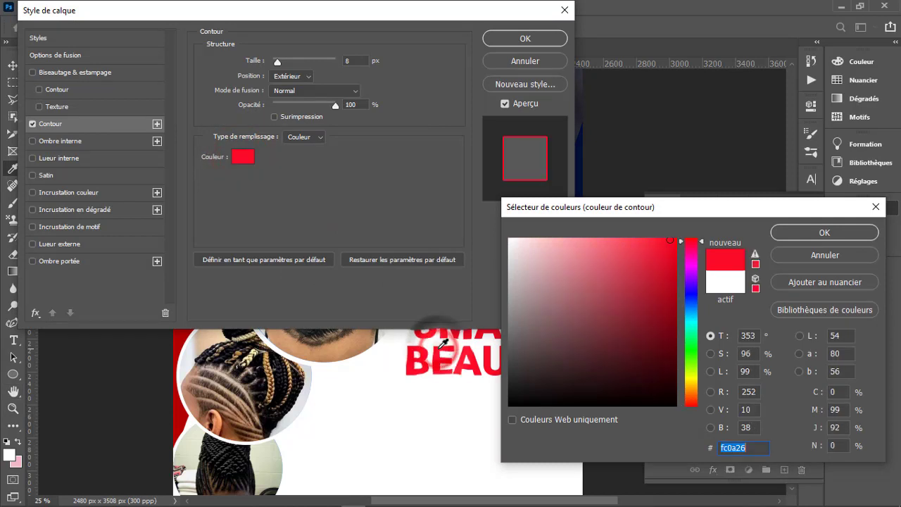
click(820, 233)
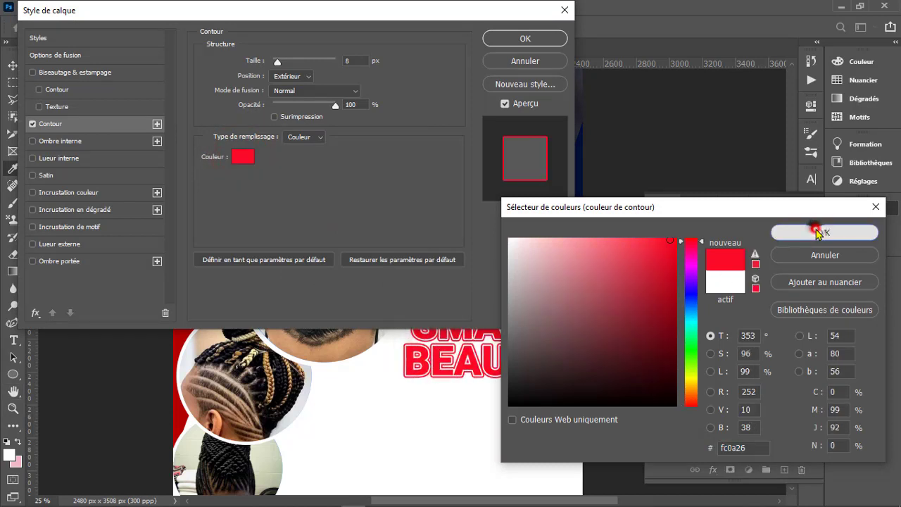
click(524, 39)
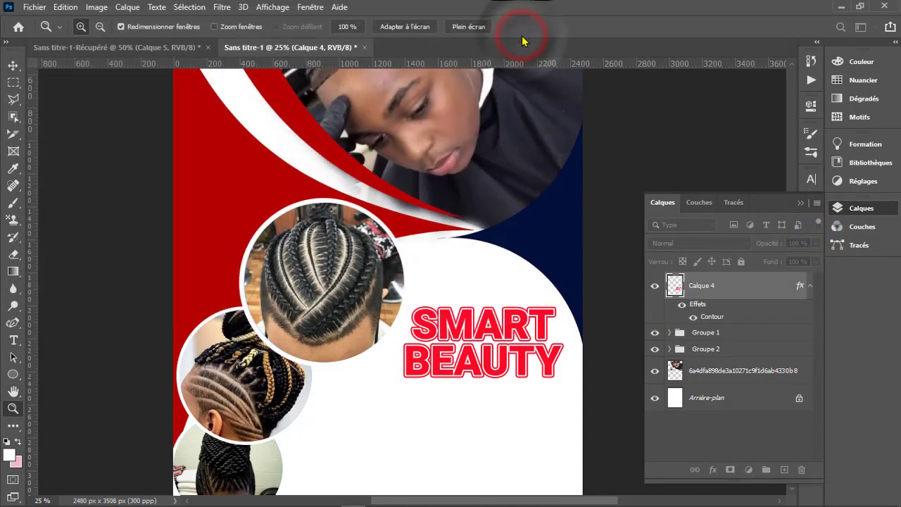
- Start a new text line in the white area beside the middle braid circle and set its font style to Roboto Medium
alt+click(502, 357)
alt+click(502, 357)
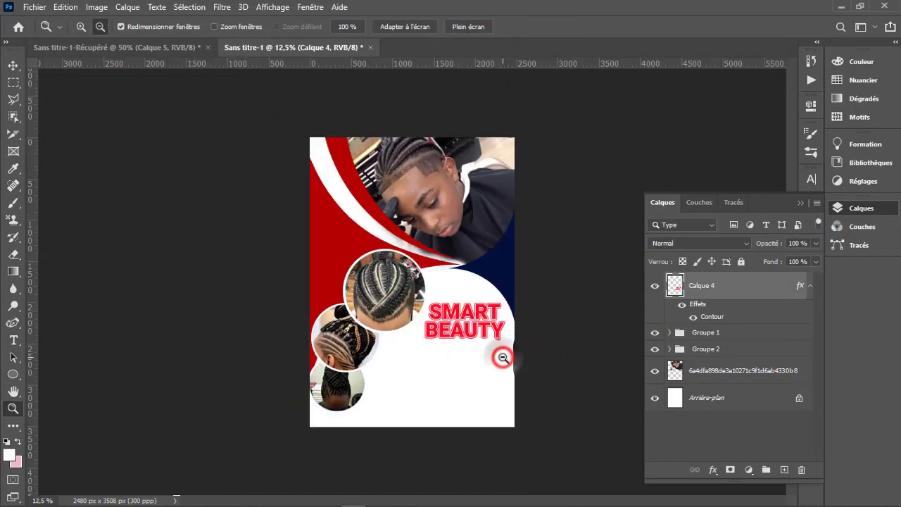
click(502, 358)
click(500, 358)
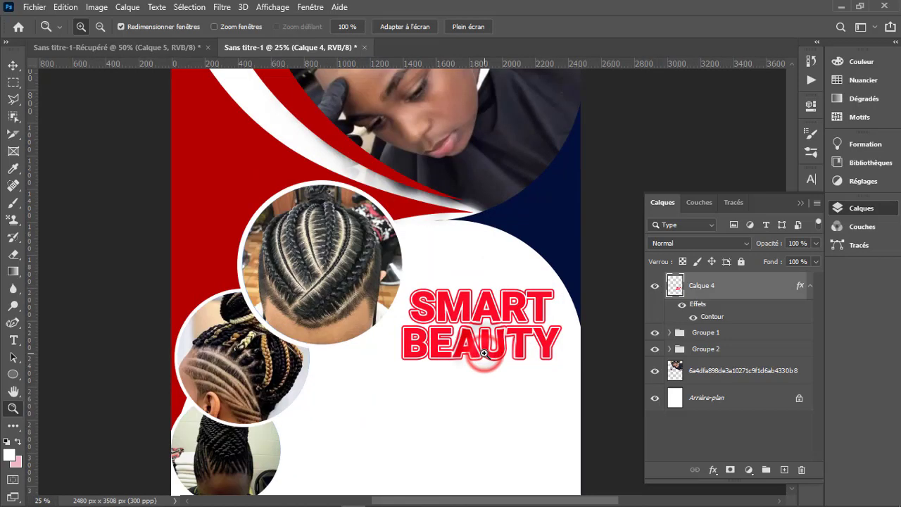
alt+click(484, 354)
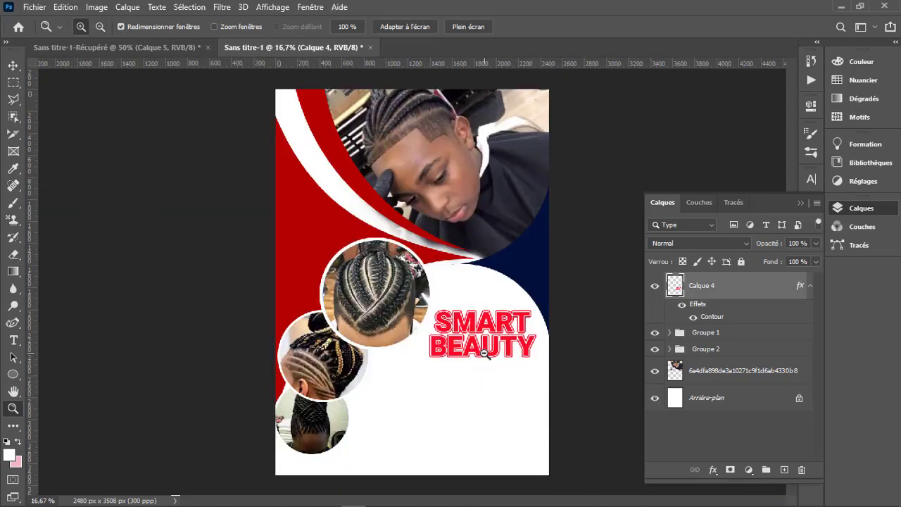
key(t)
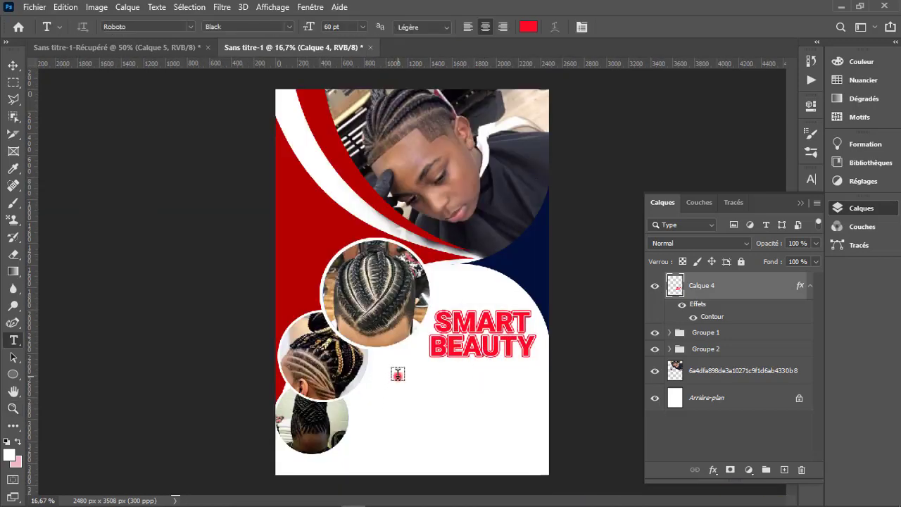
click(398, 374)
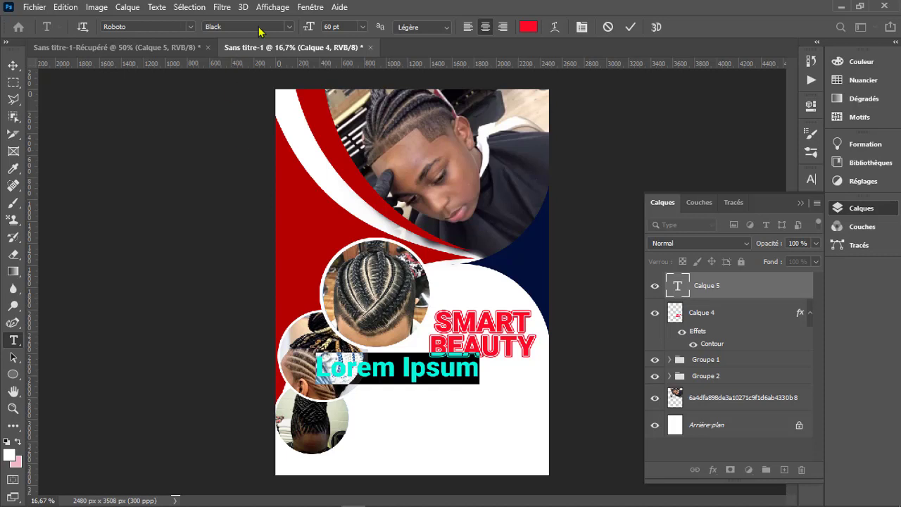
click(290, 27)
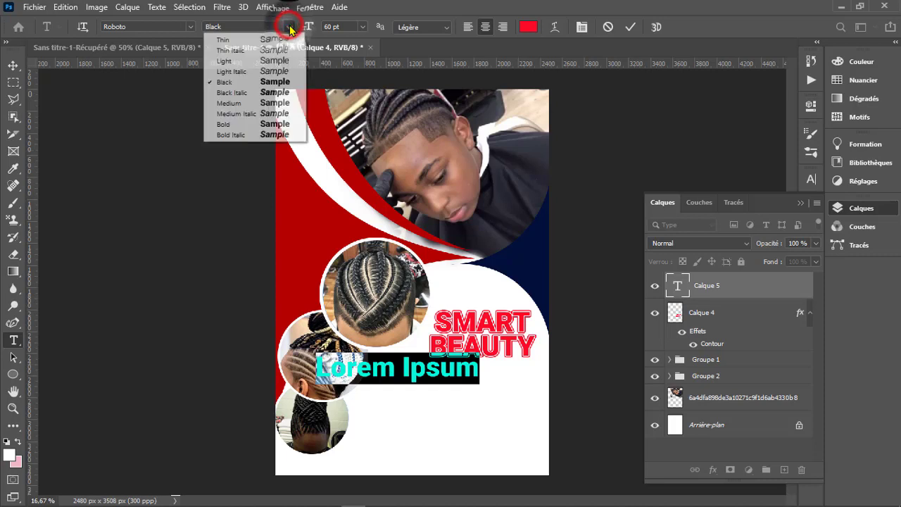
click(280, 105)
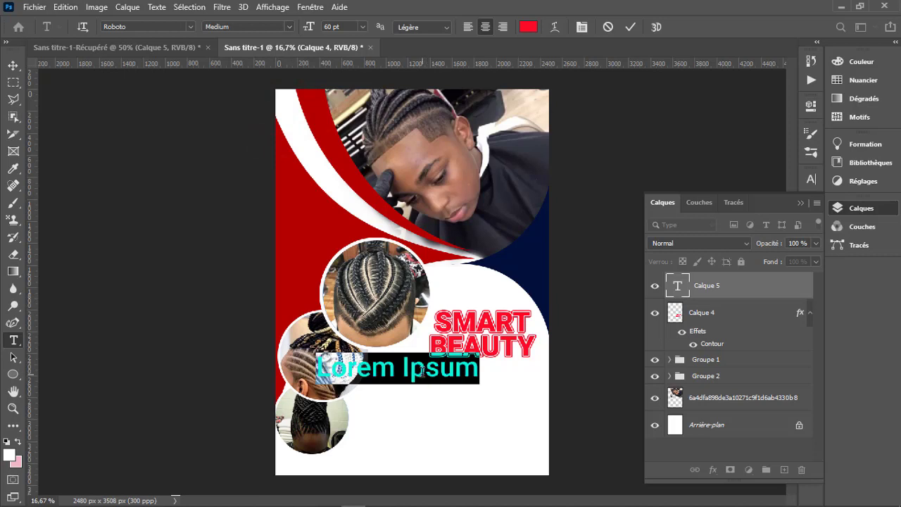
- Replace the placeholder text with A SMART BEAUTY and set its size to 24 pt
click(423, 371)
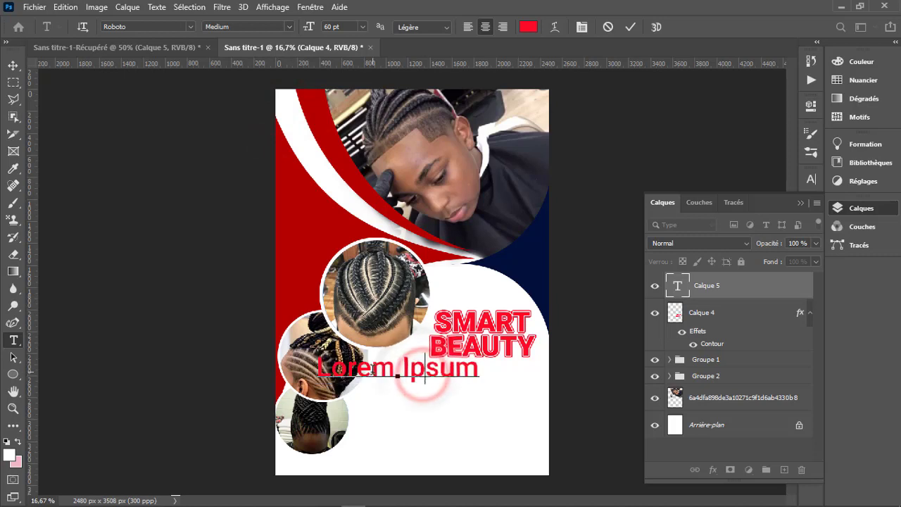
drag(479, 371, 318, 368)
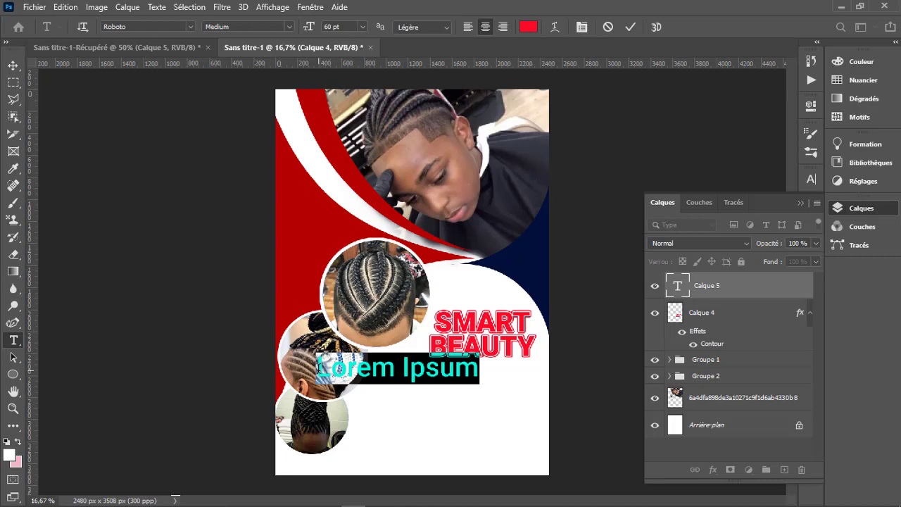
text(A)
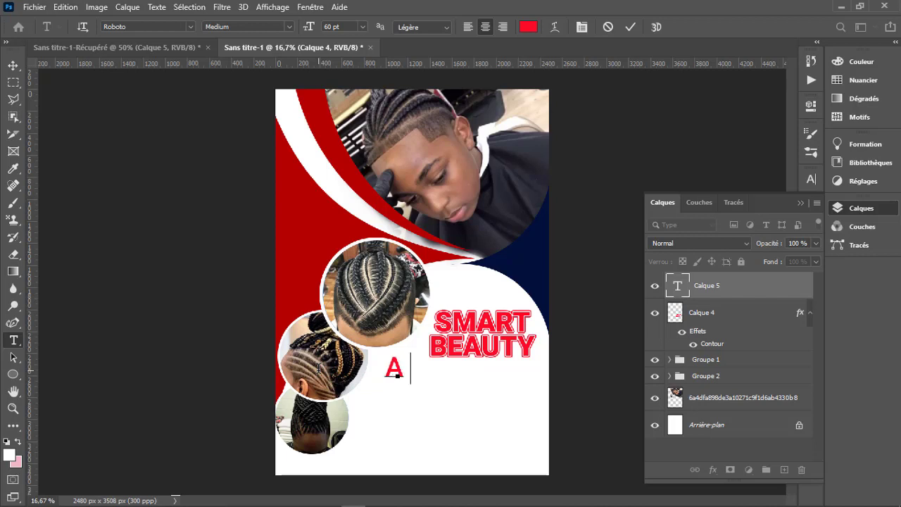
text( Smar)
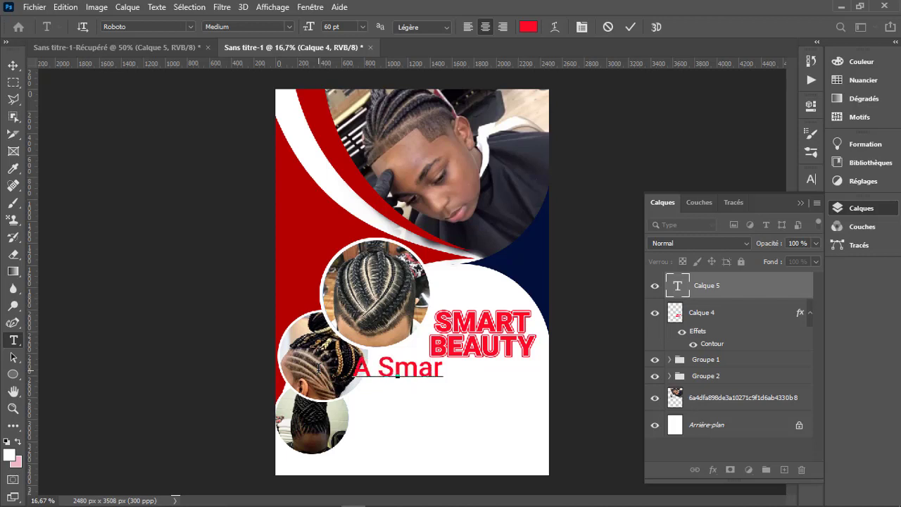
key(BackSpace)
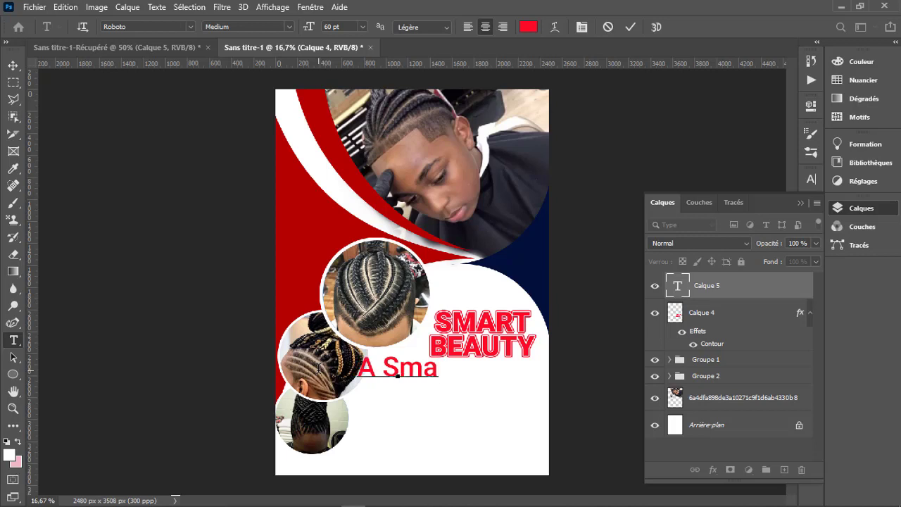
key(BackSpace)
key(BackSpace)
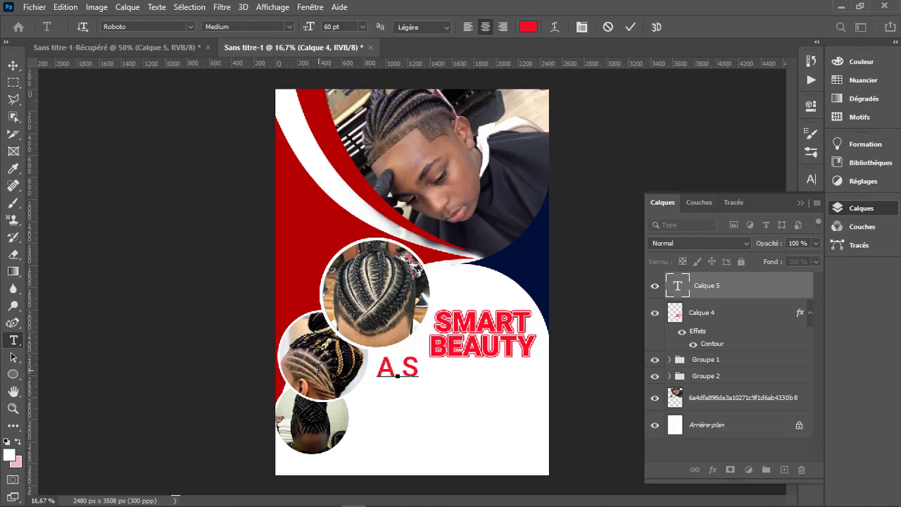
text(MA)
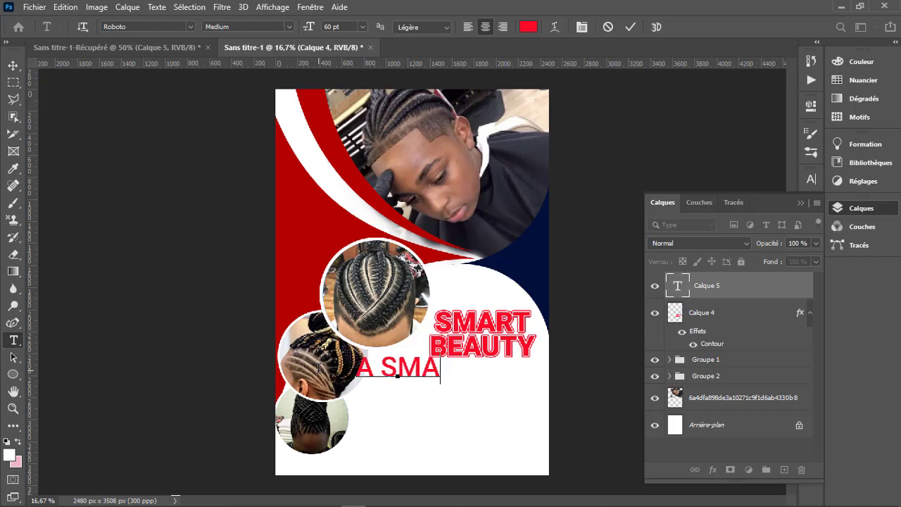
text(RT)
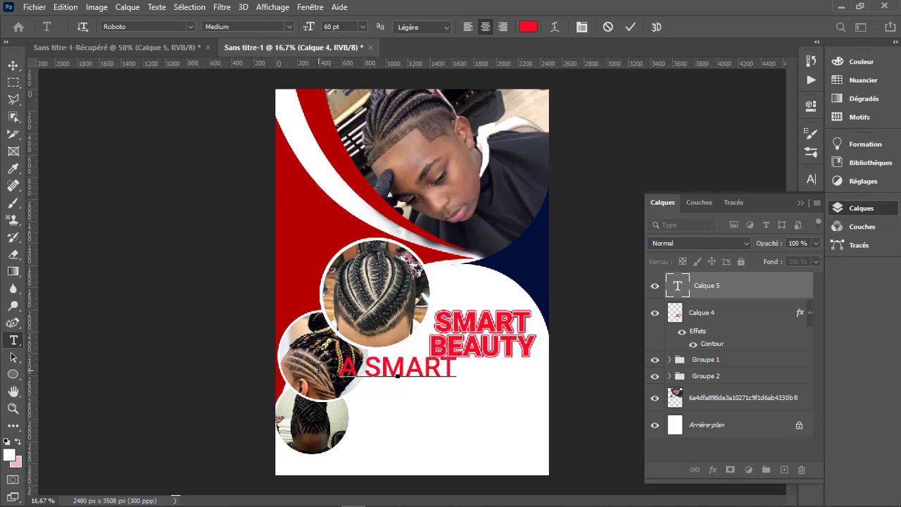
text( BE)
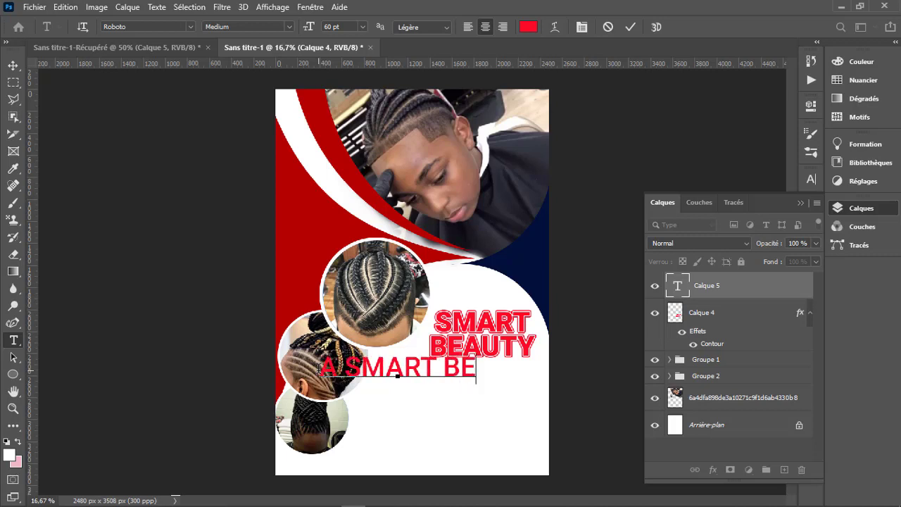
text(AUTY)
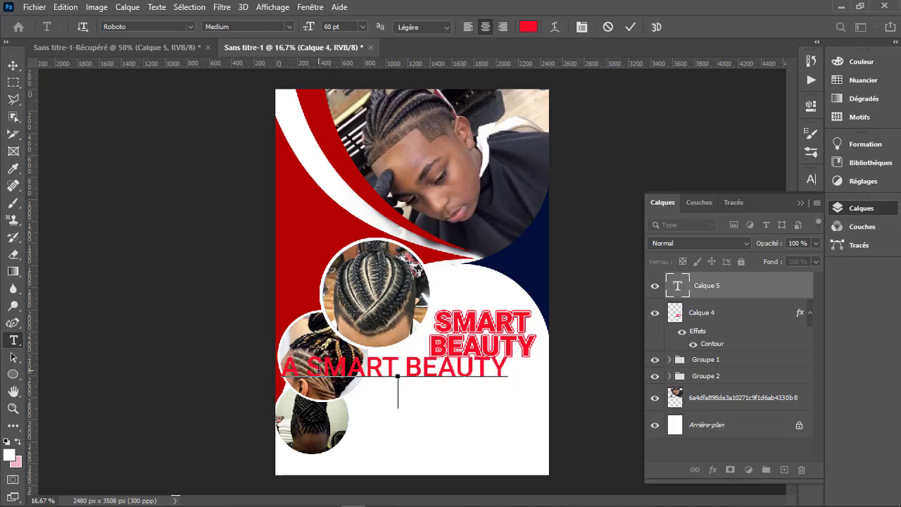
click(630, 28)
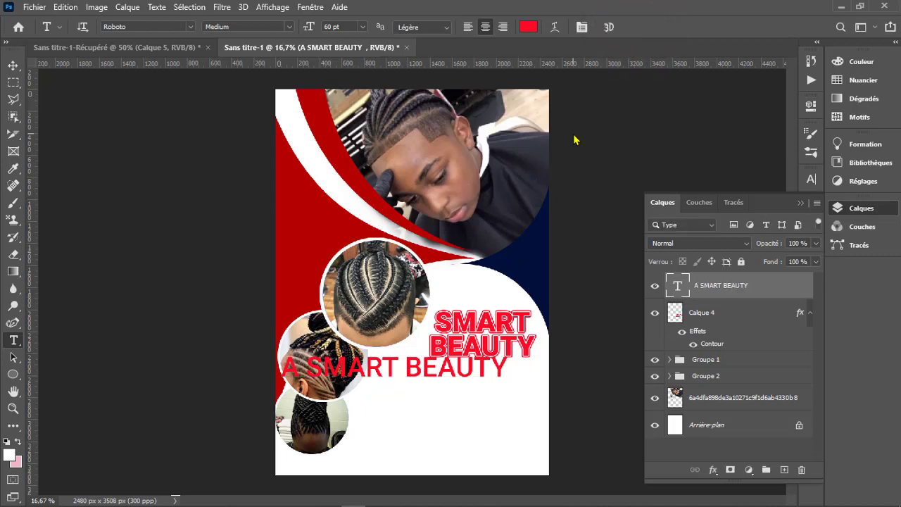
click(364, 27)
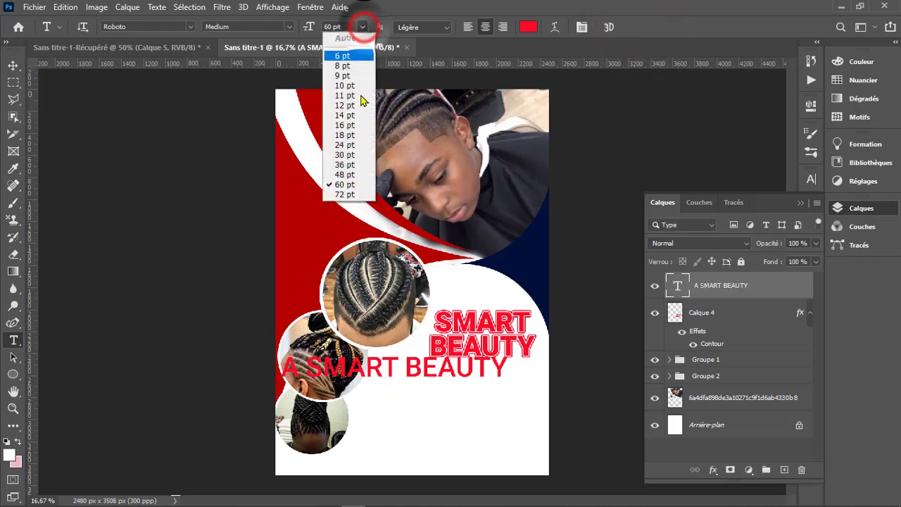
click(355, 147)
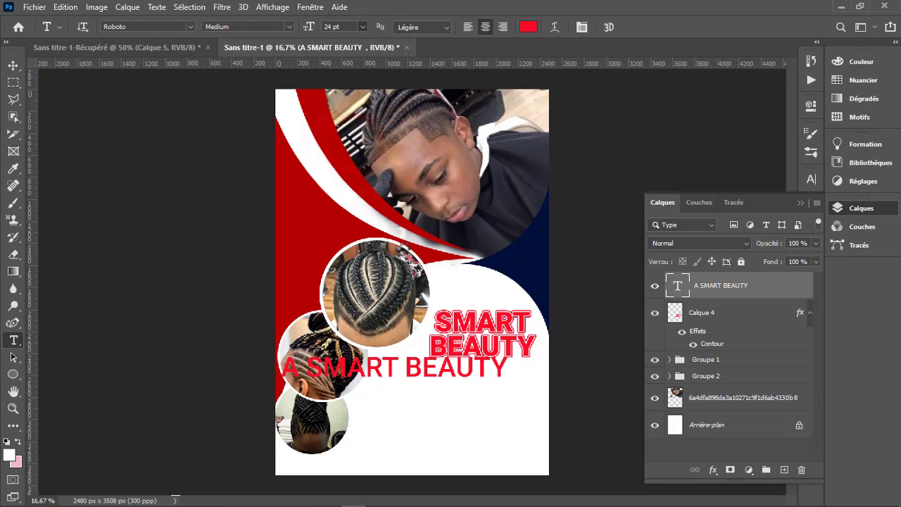
- Select the words SMART BEAUTY in the small A SMART BEAUTY text line for editing
click(429, 374)
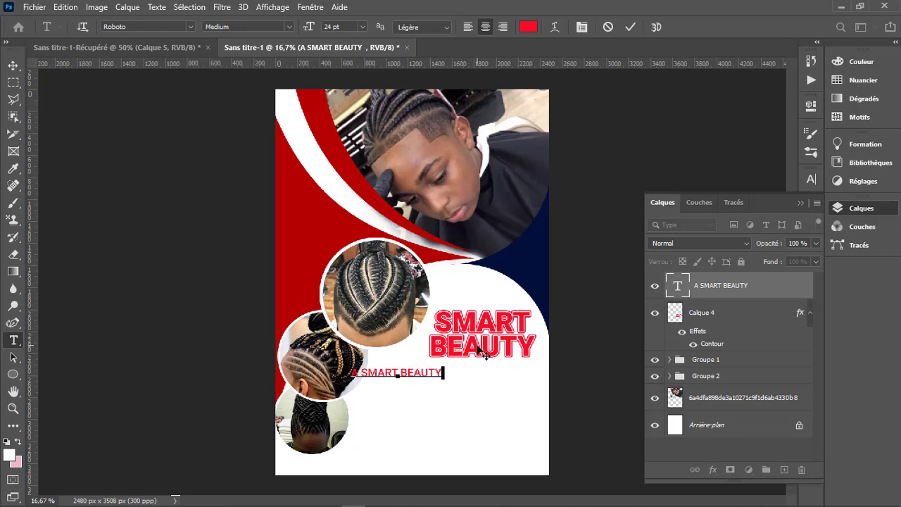
double_click(437, 378)
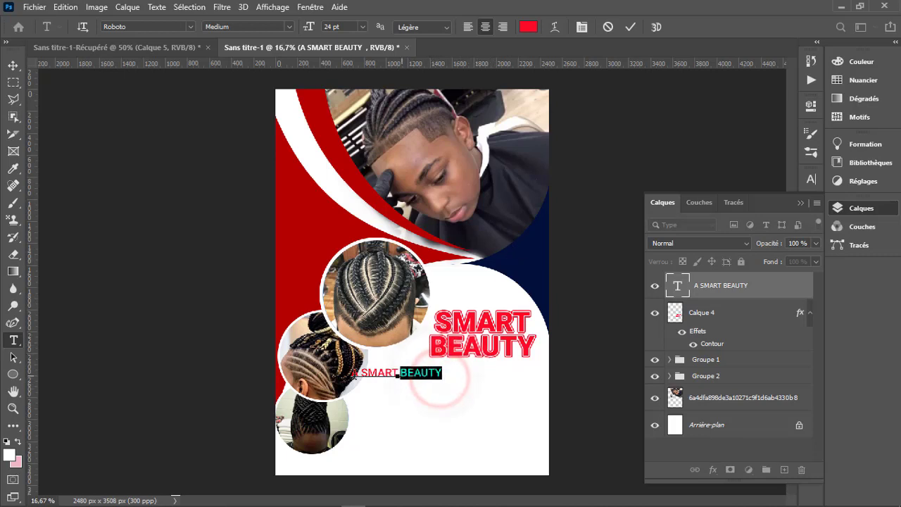
drag(437, 378, 358, 373)
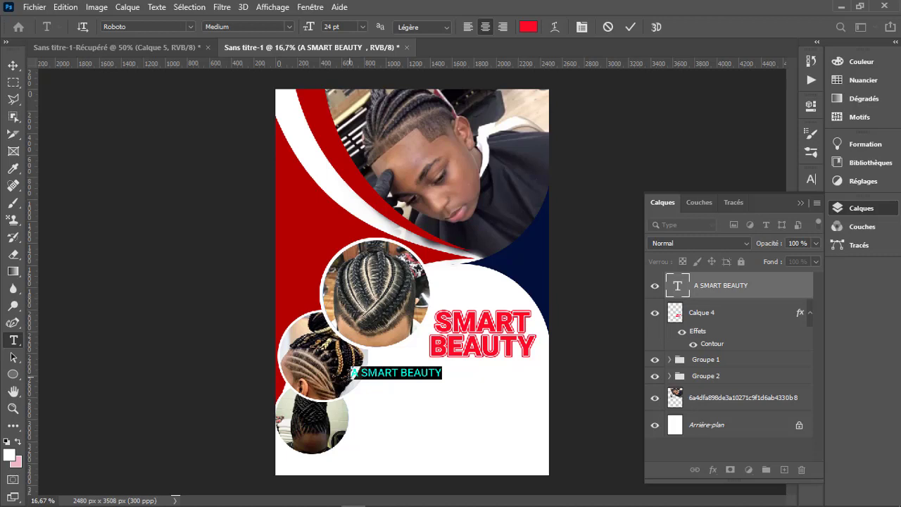
- Replace the small text line with "Faite vous belle à SMART BEAUTY" and move it under the title, clear of the braid circles
click(399, 372)
key(ctrl+a)
text(Faite)
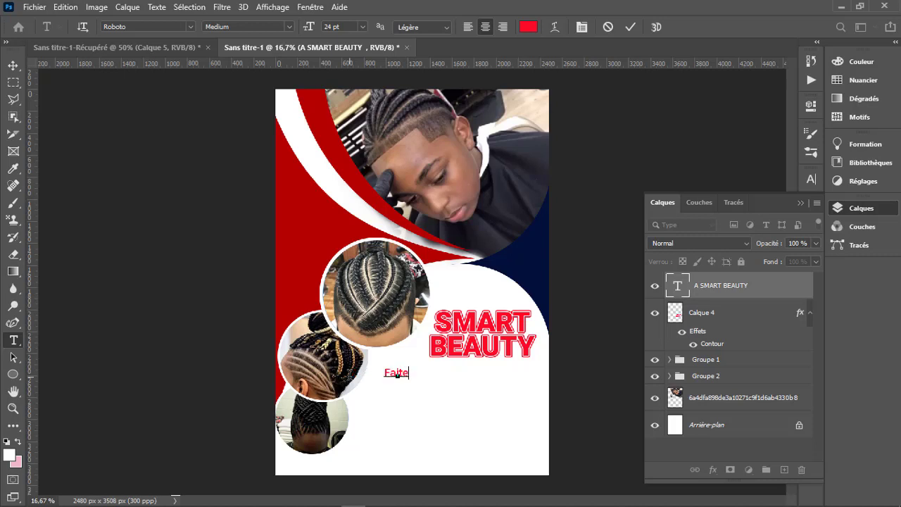
text(vous be)
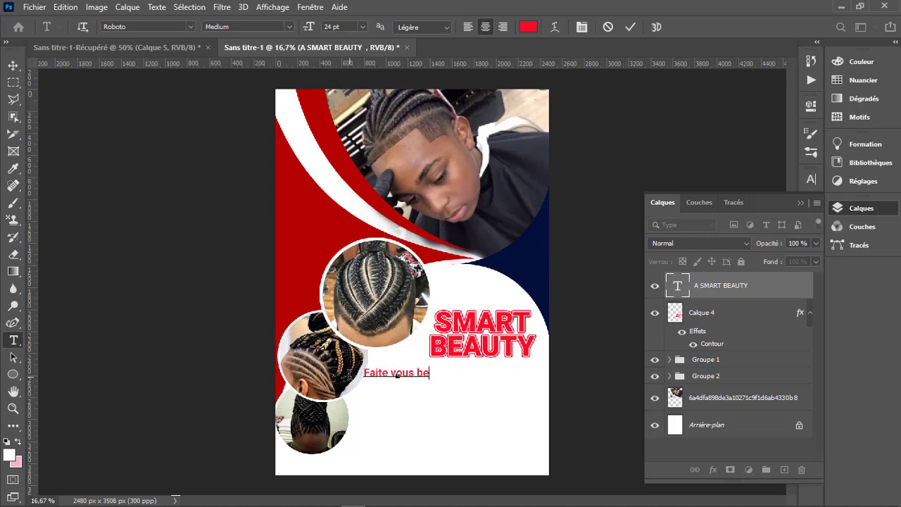
text(lle)
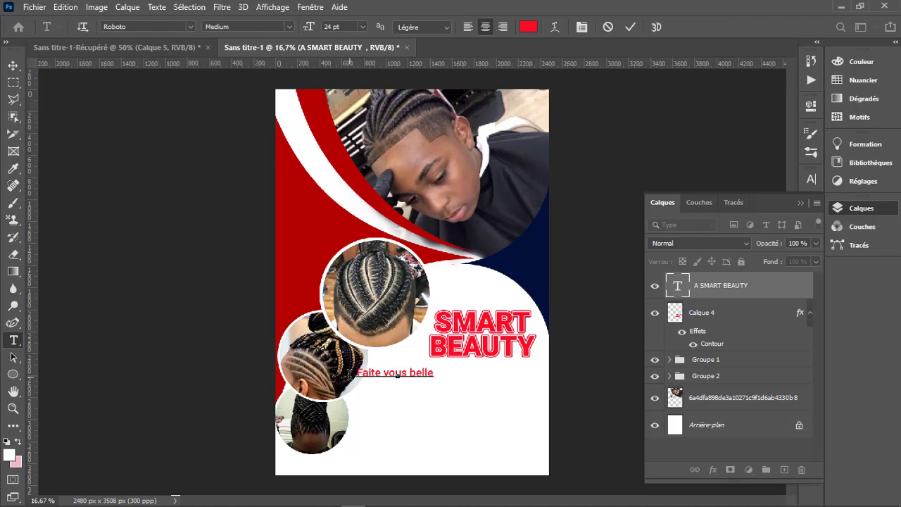
text( à)
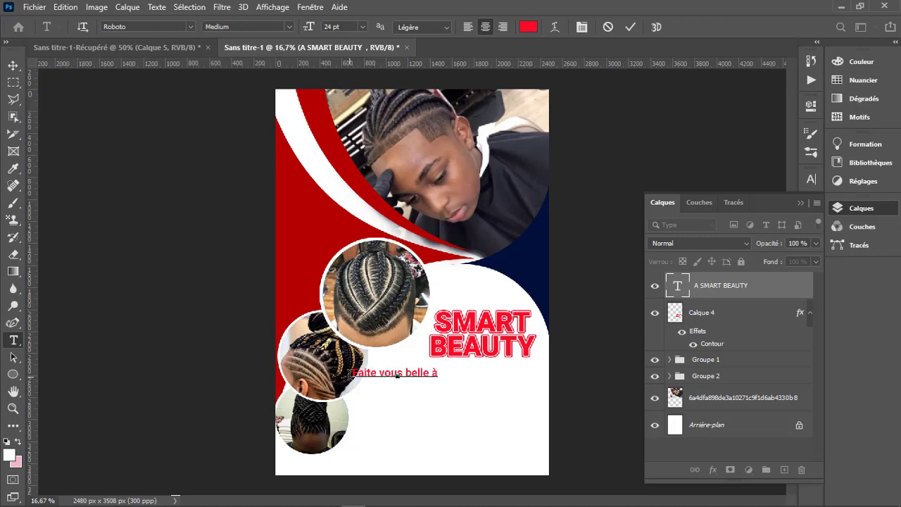
text( SMA)
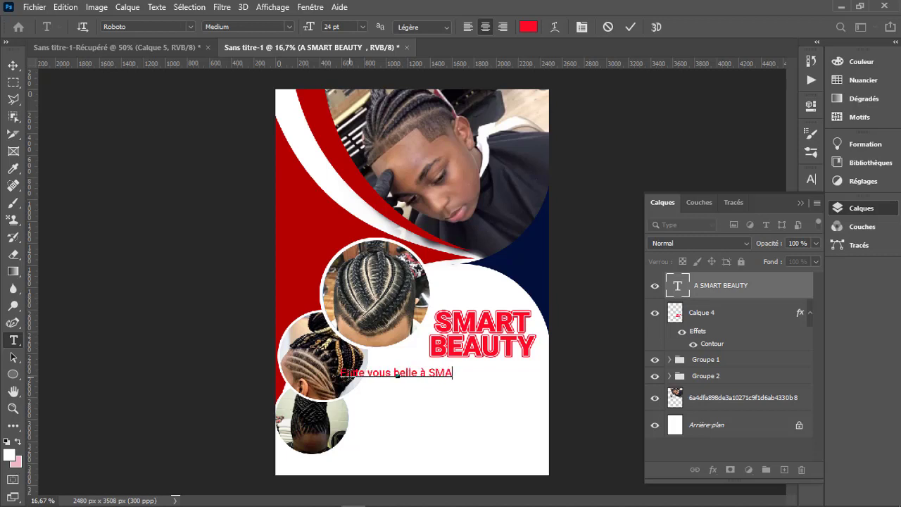
text(RT)
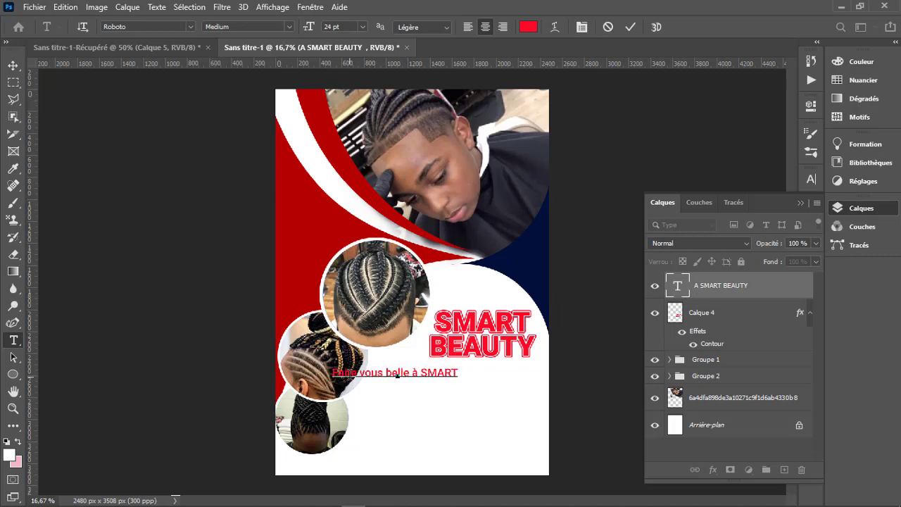
text( BEAUTY)
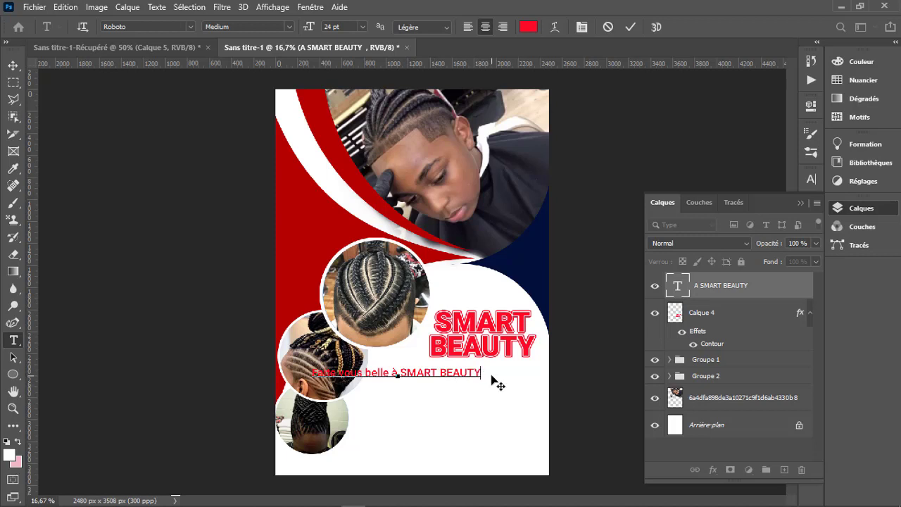
click(464, 422)
drag(470, 426, 516, 426)
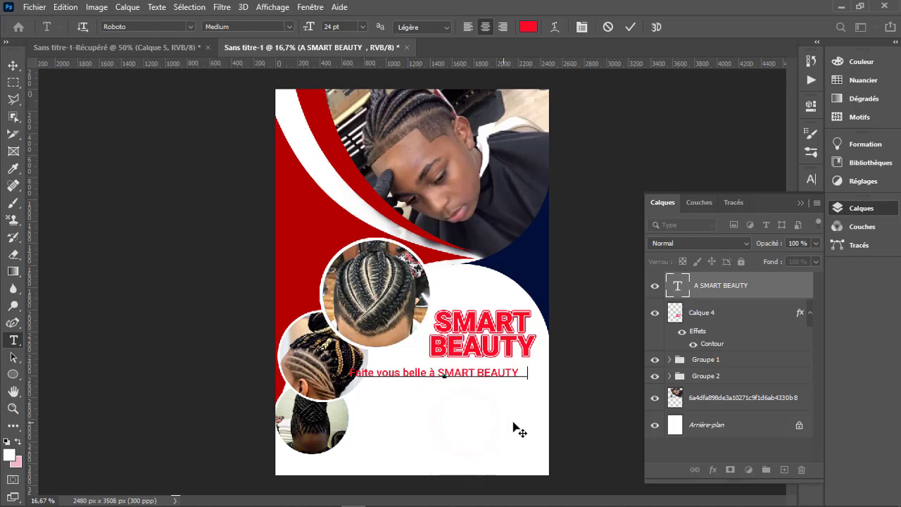
- Break the tagline after "à" so that SMART BEAUTY sits together on a second line
click(487, 371)
key(Return)
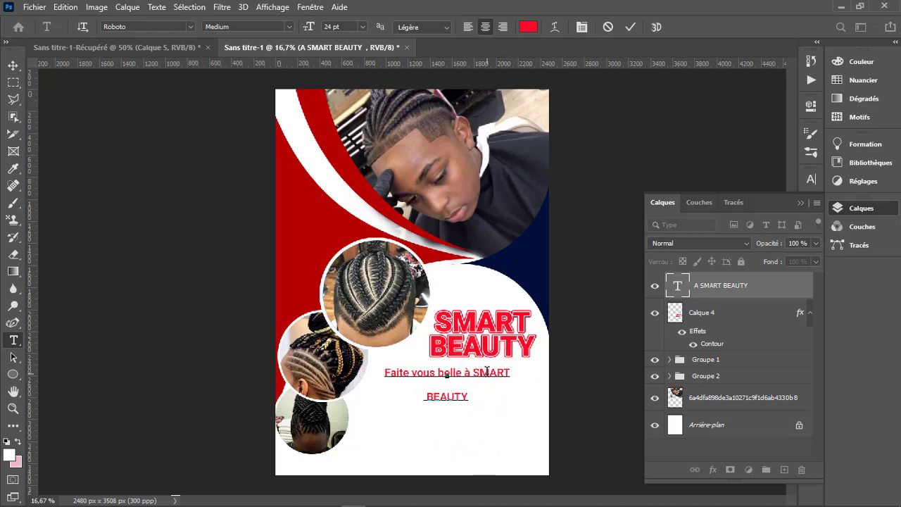
click(471, 372)
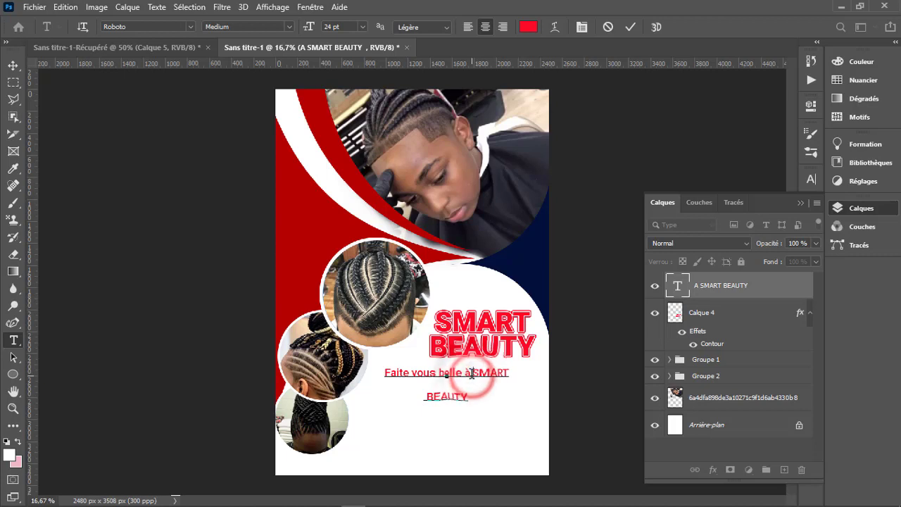
key(Return)
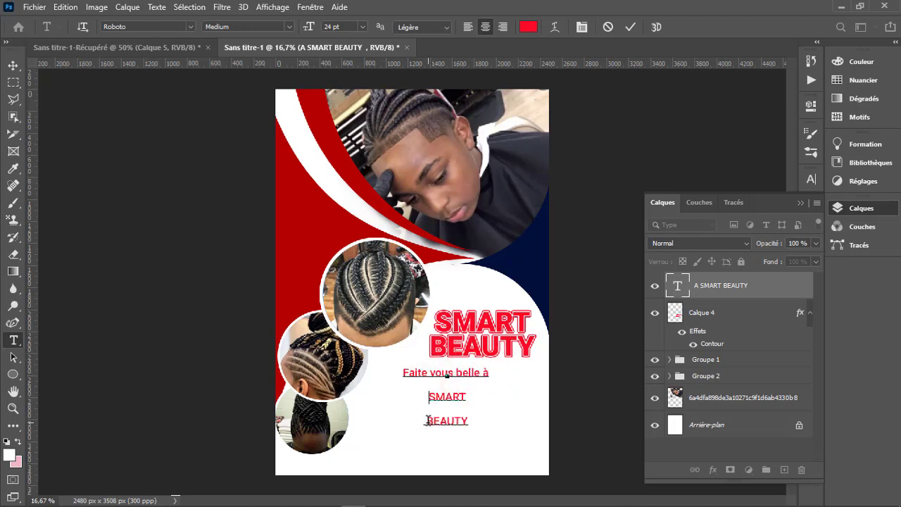
click(428, 421)
key(BackSpace)
key(Up)
key(BackSpace)
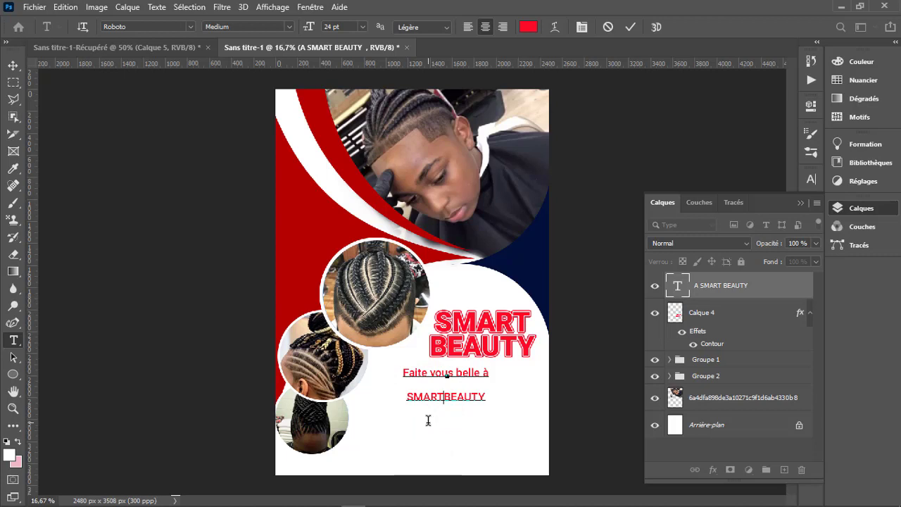
click(630, 27)
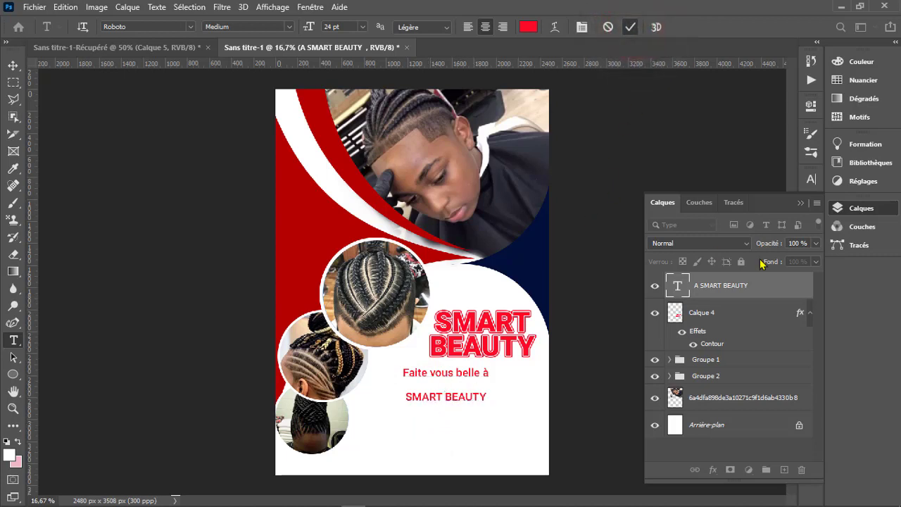
- Set the tagline's line spacing to Auto
click(813, 181)
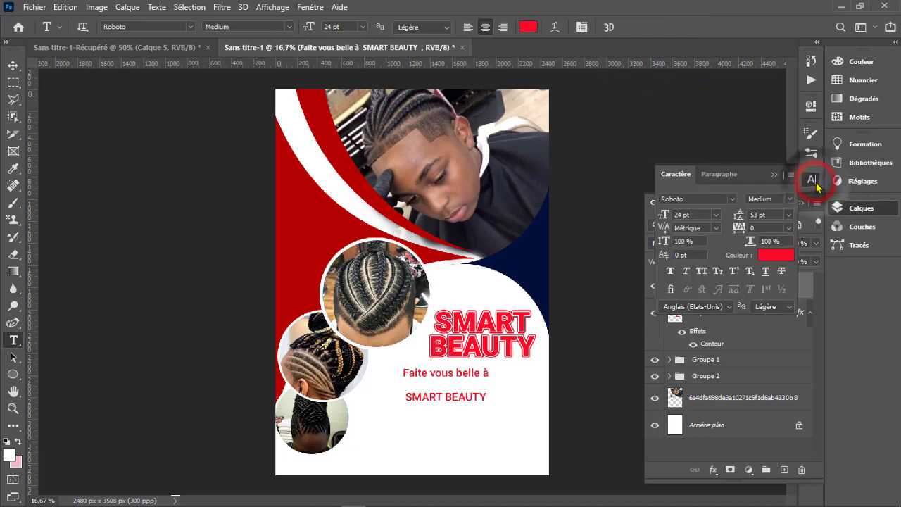
click(789, 215)
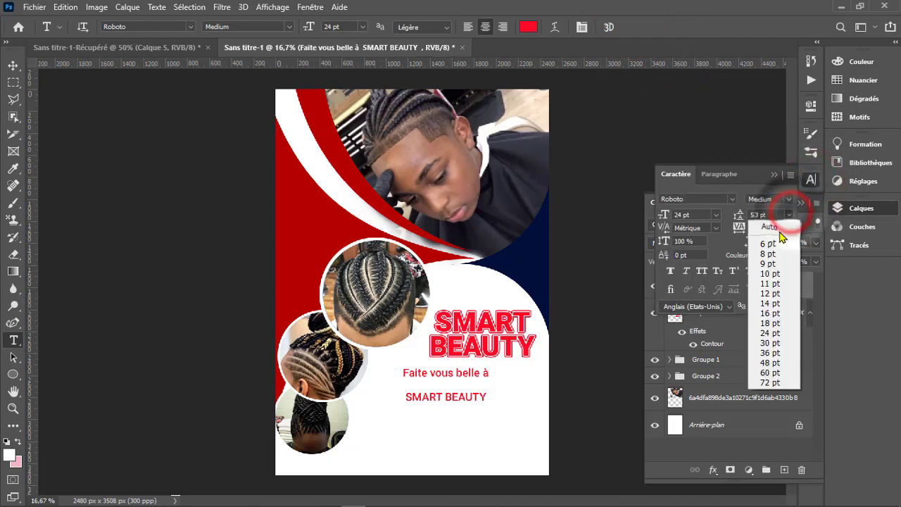
click(774, 227)
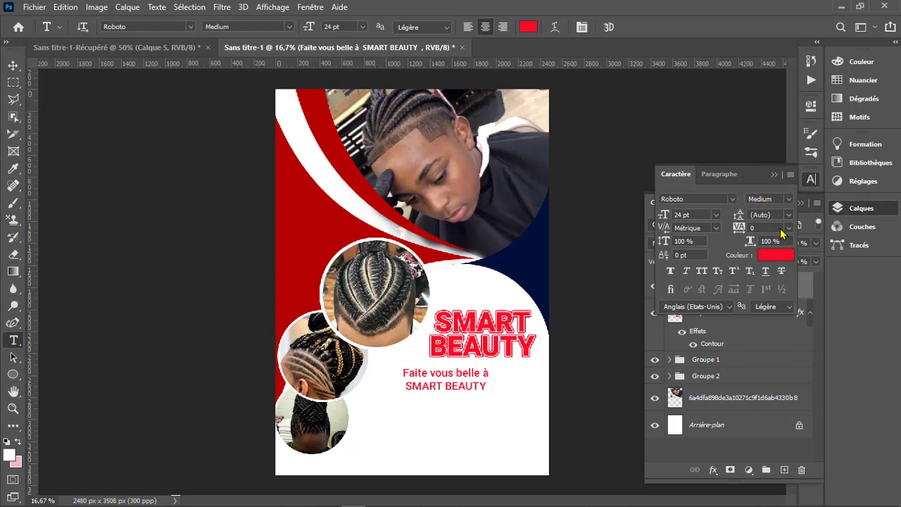
- Remove the line break before SMART BEAUTY so the tagline runs on a single line
click(487, 373)
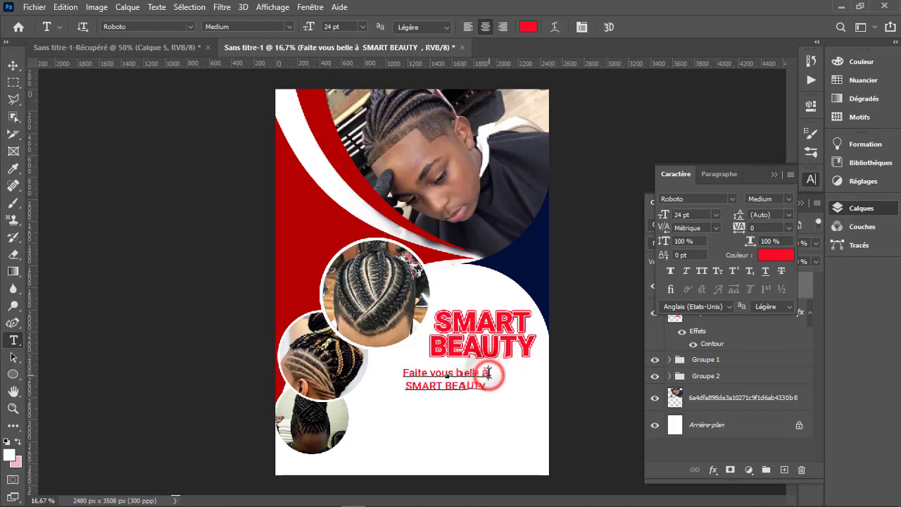
click(406, 386)
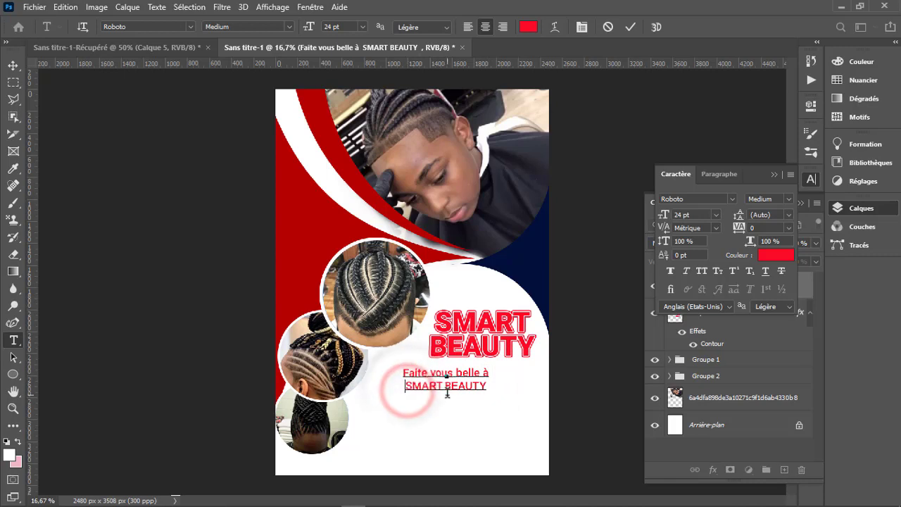
key(BackSpace)
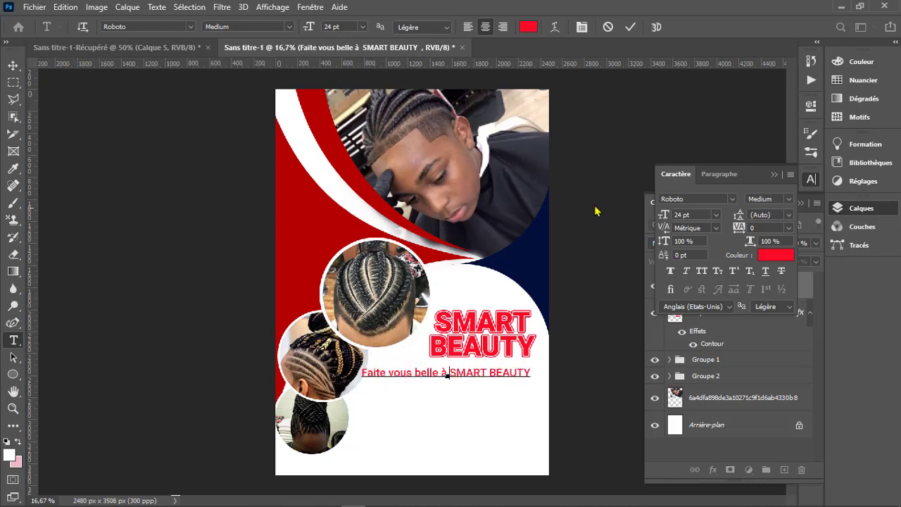
click(630, 27)
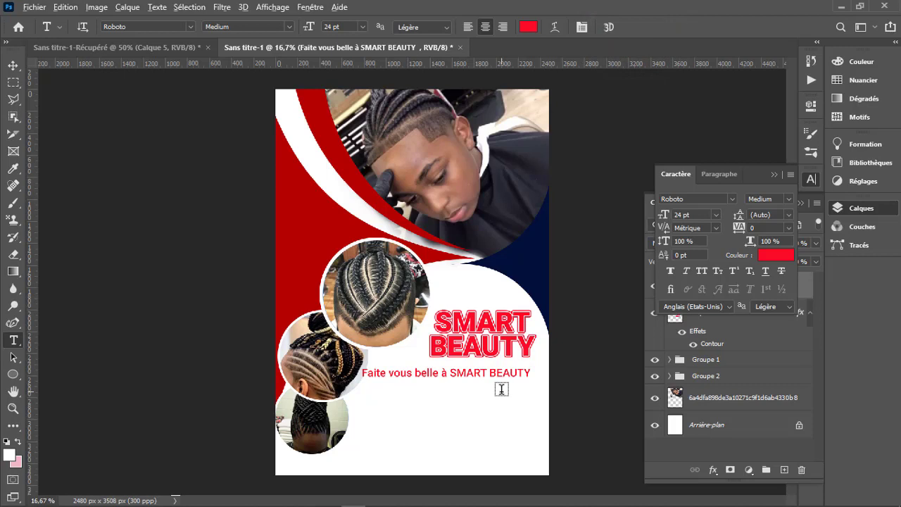
- End the tagline with a period and add a second line reading "Votre beauté est notre priorité."
click(528, 373)
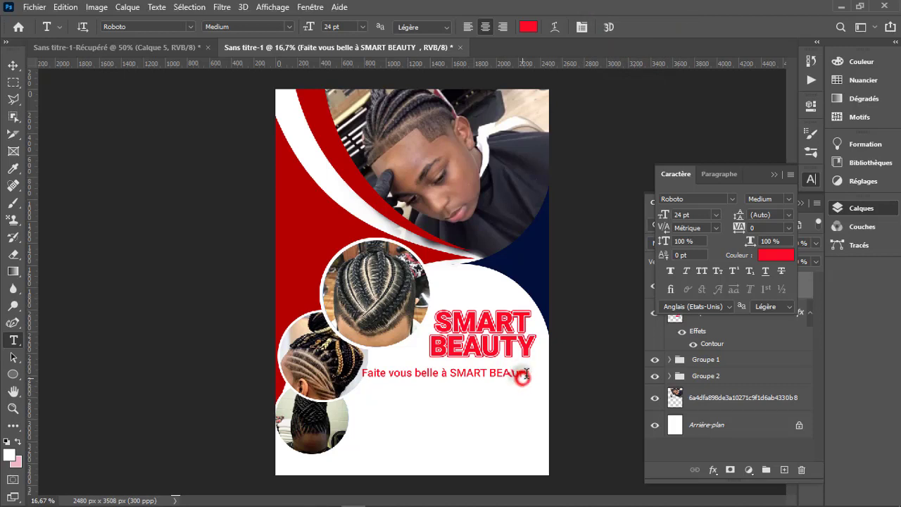
click(533, 373)
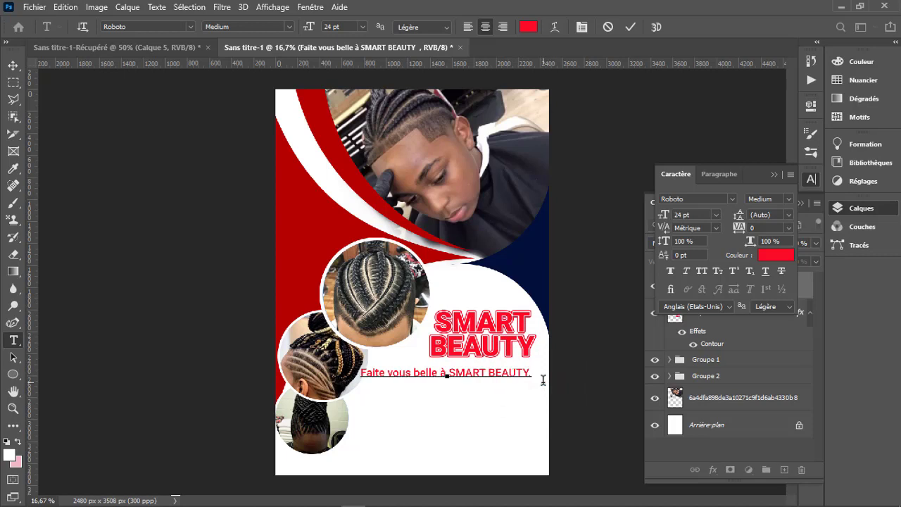
key(Return)
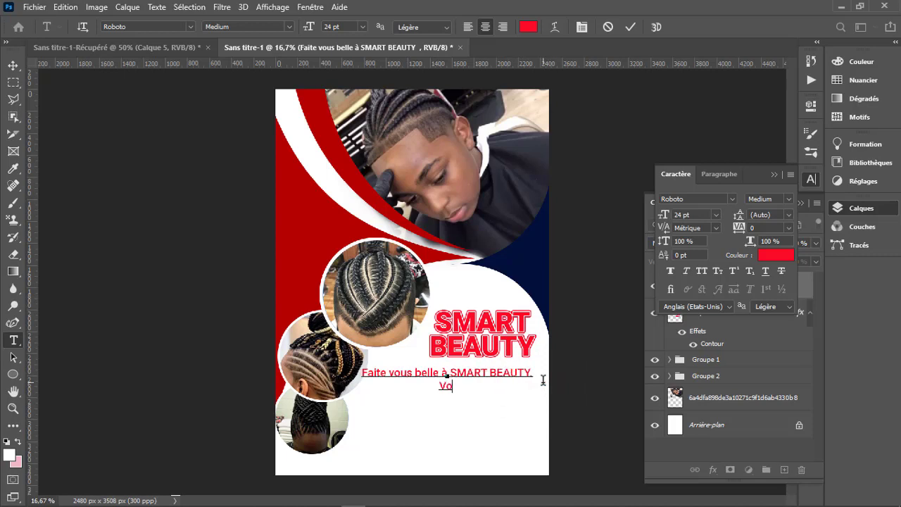
text(Votre beauté)
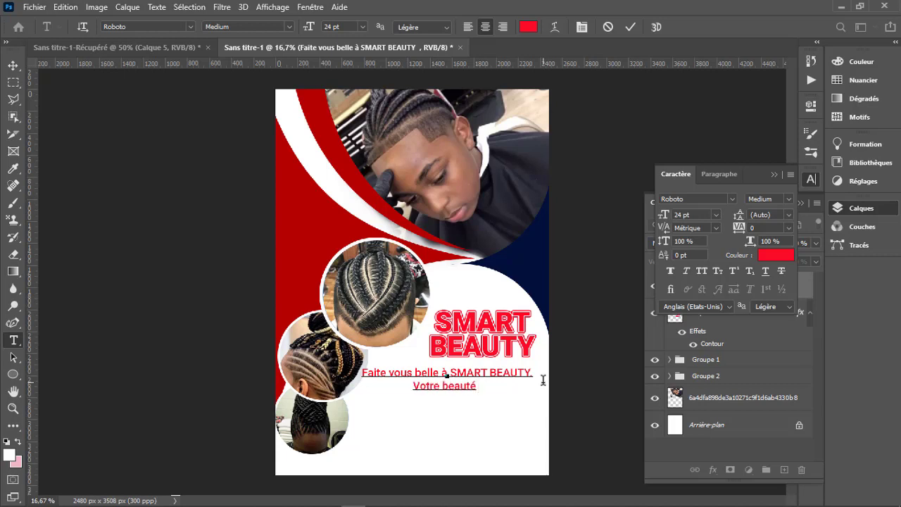
text( est )
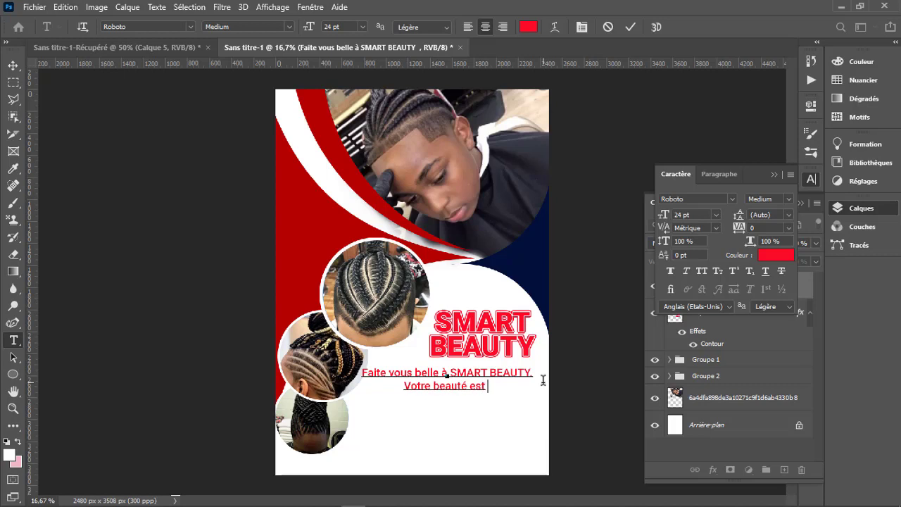
text(notre )
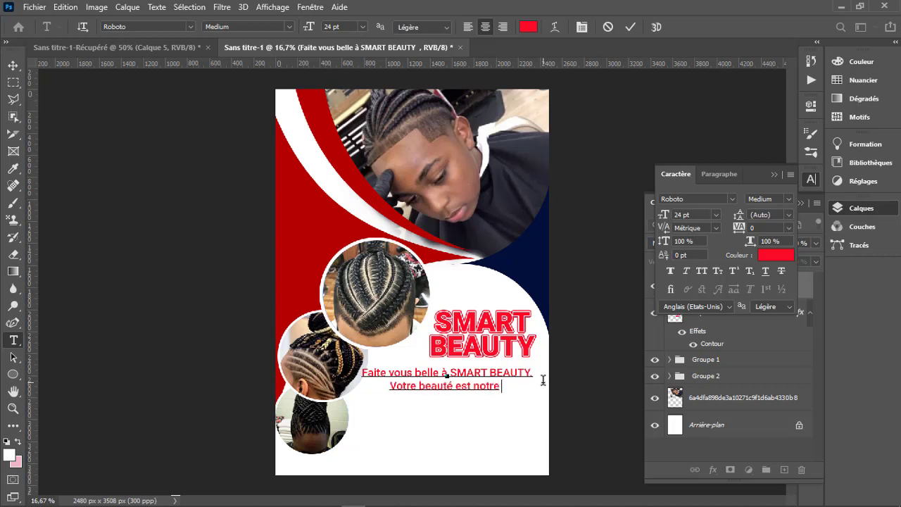
text(prio)
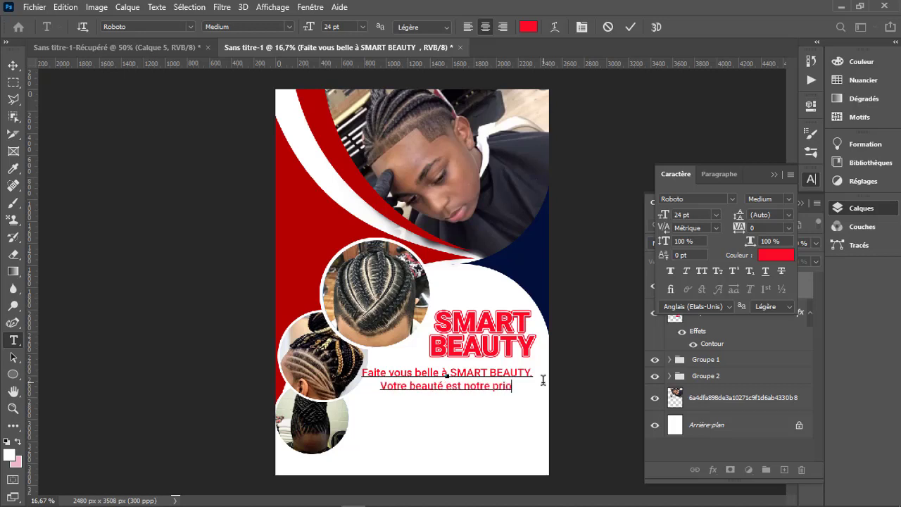
text(rit)
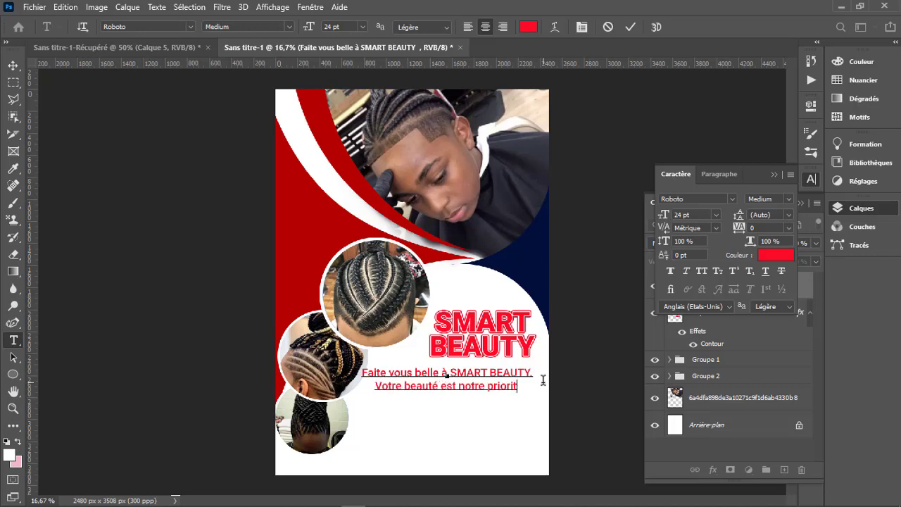
text(é.)
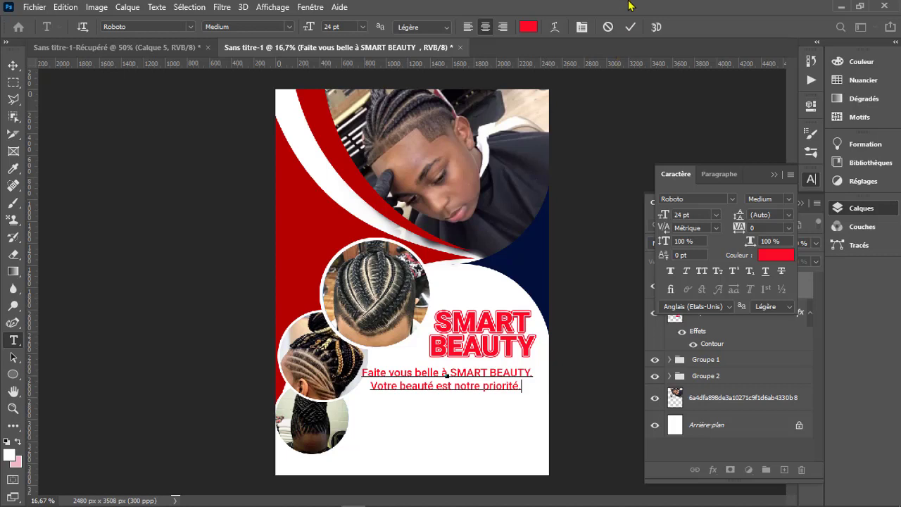
click(630, 27)
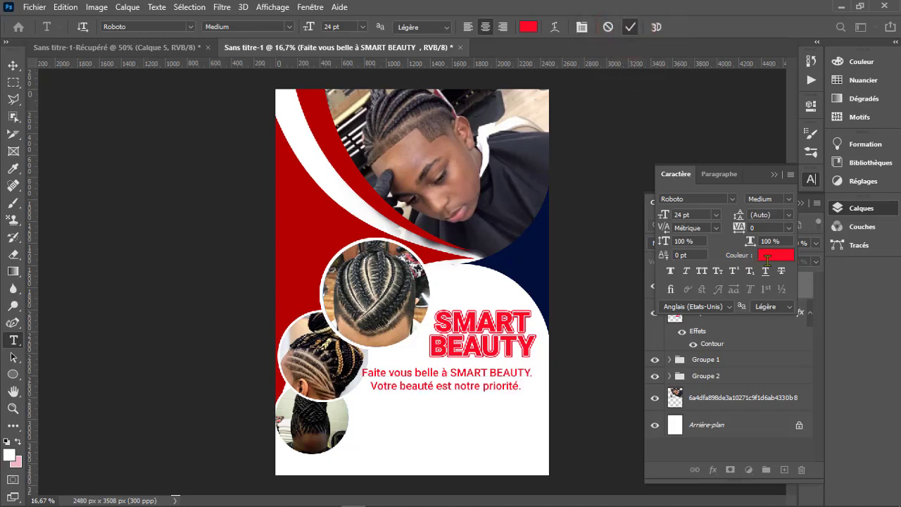
- Recolour the two-line tagline with the navy sampled from the flyer's curved shape, darkened to 000a25
click(769, 255)
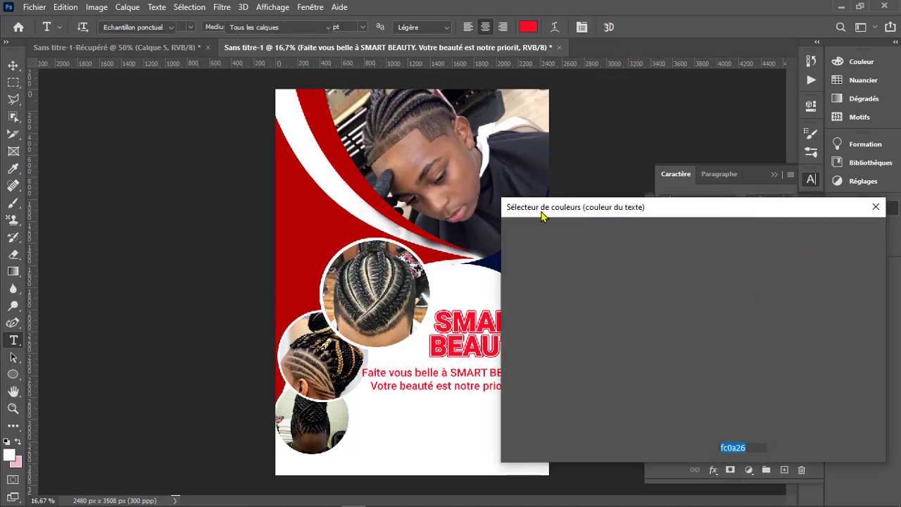
click(495, 258)
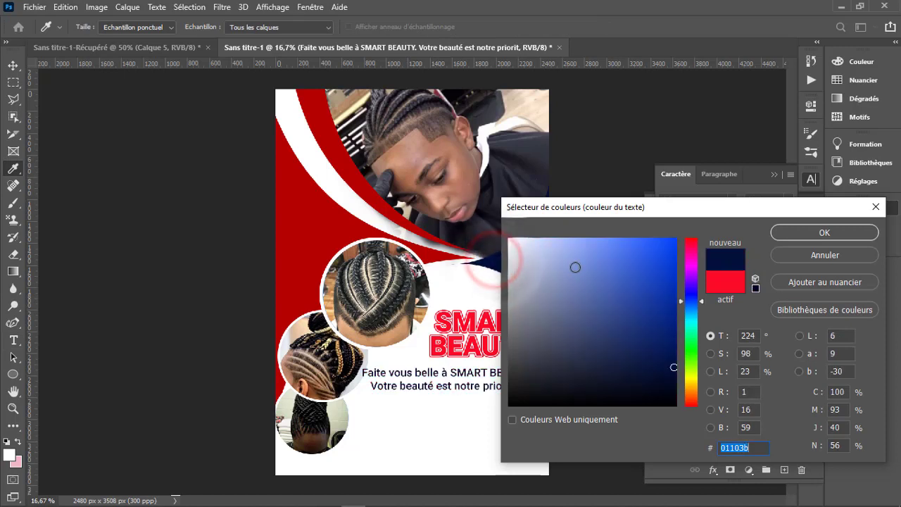
drag(672, 367, 676, 382)
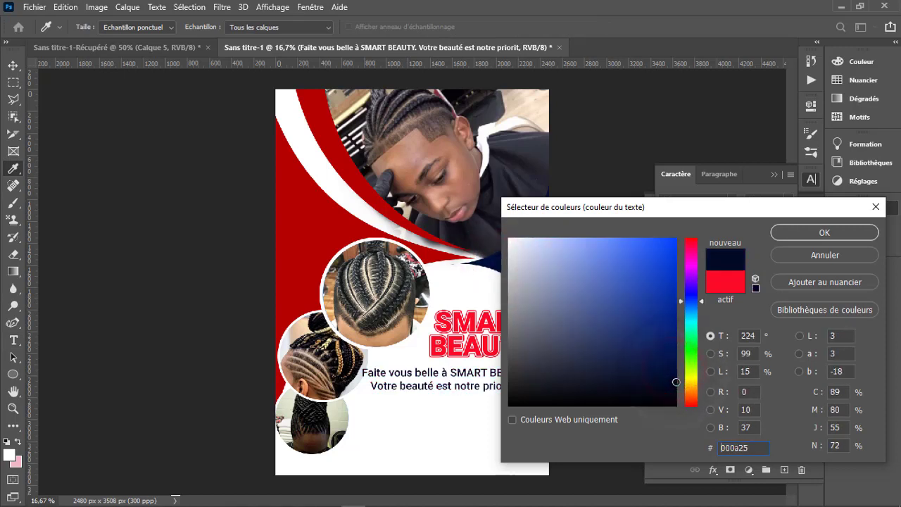
click(819, 233)
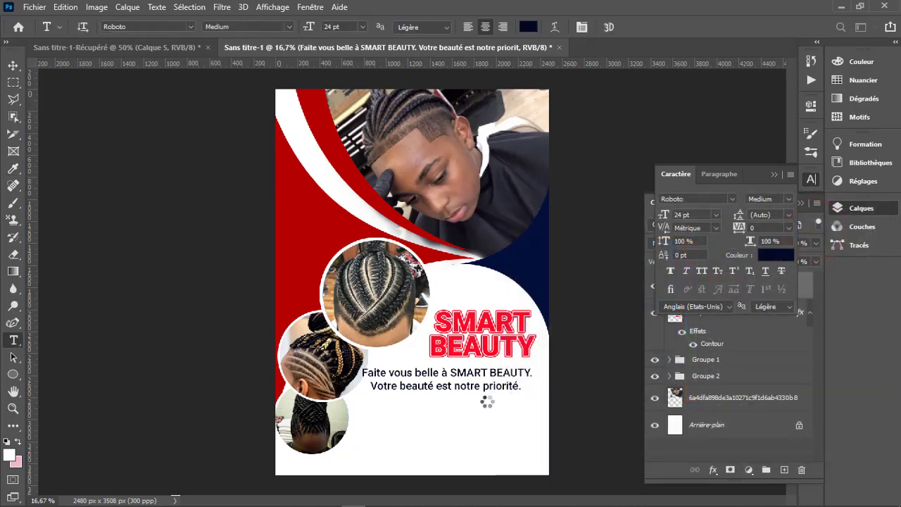
key(v)
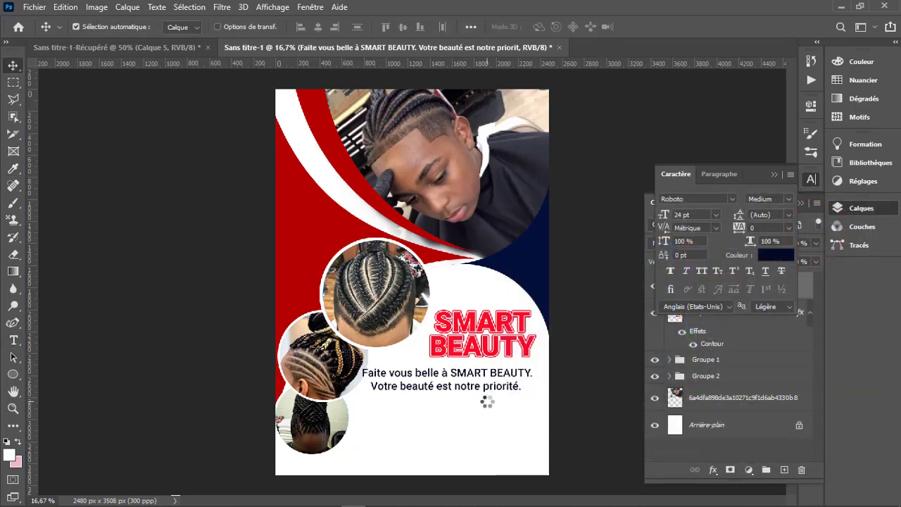
- Move the two-line tagline slightly down and to the right, leaving more space below the SMART BEAUTY title
drag(473, 389, 480, 400)
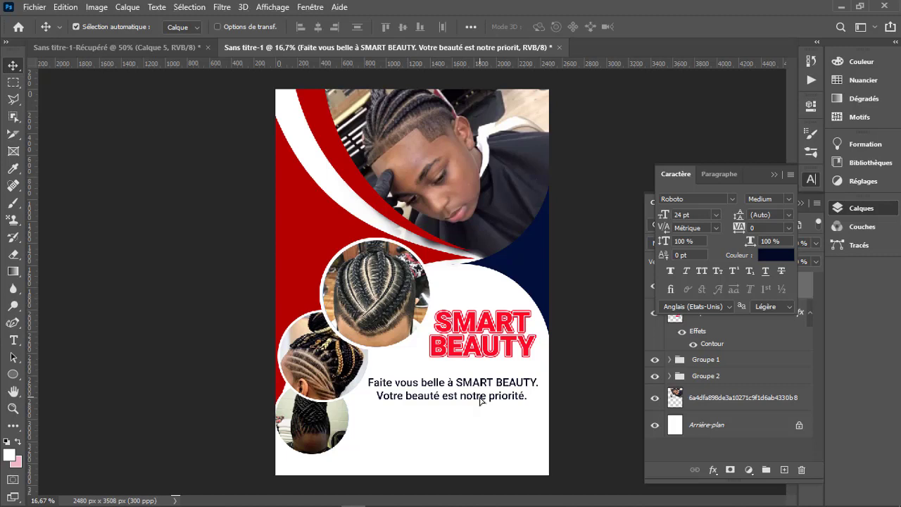
click(774, 175)
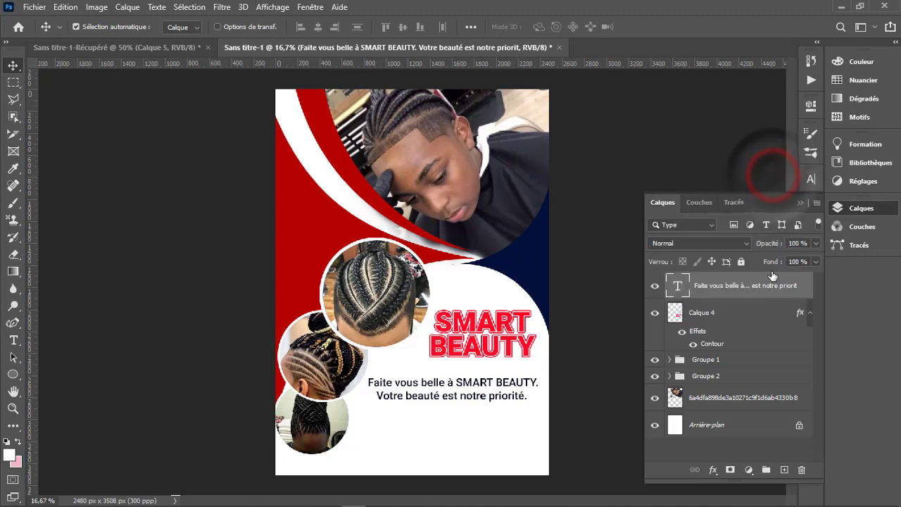
- Draw a rectangle shape about 1295 × 331 px below the tagline on a new layer
click(783, 470)
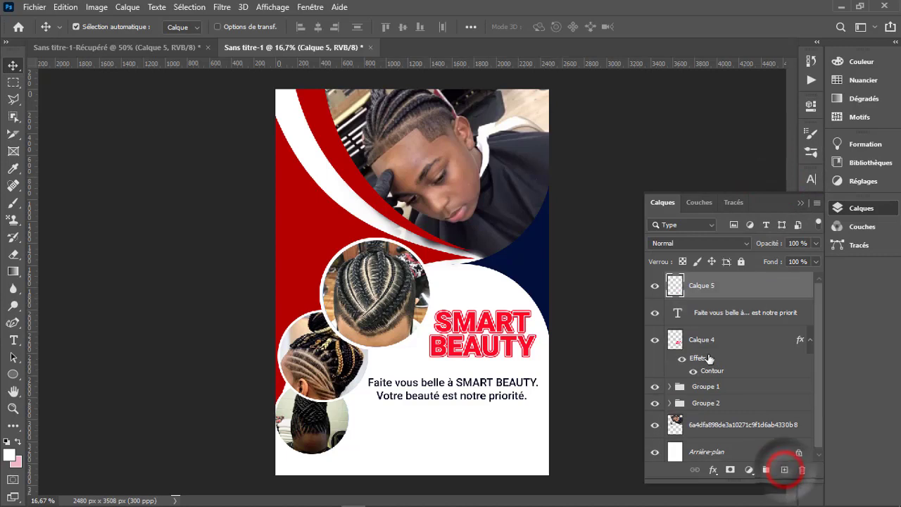
key(m)
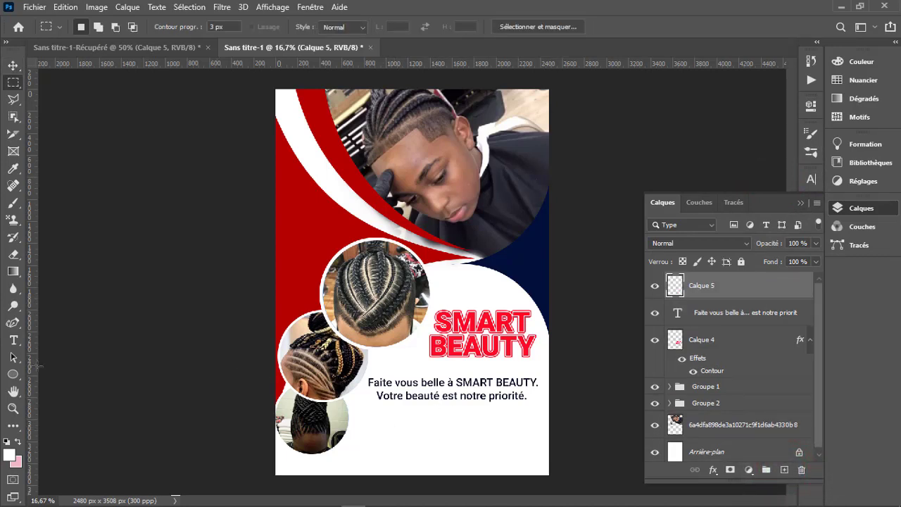
right_click(14, 379)
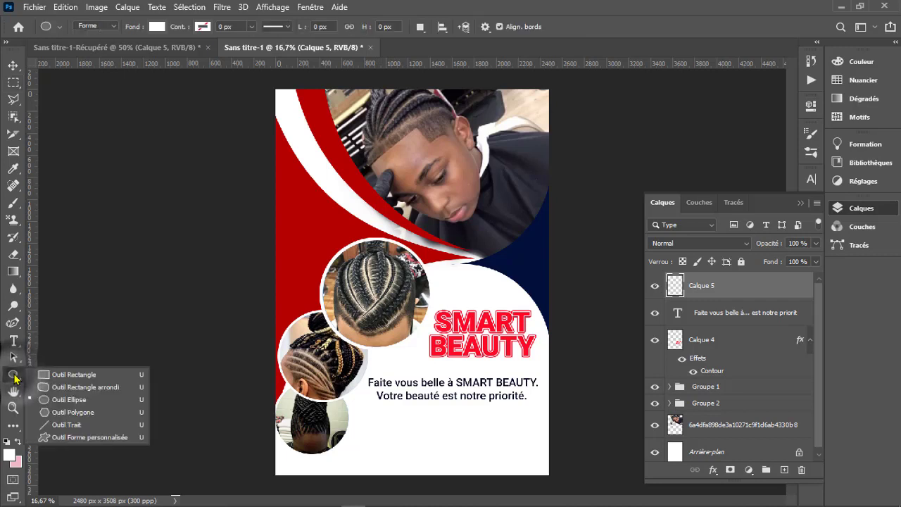
click(70, 380)
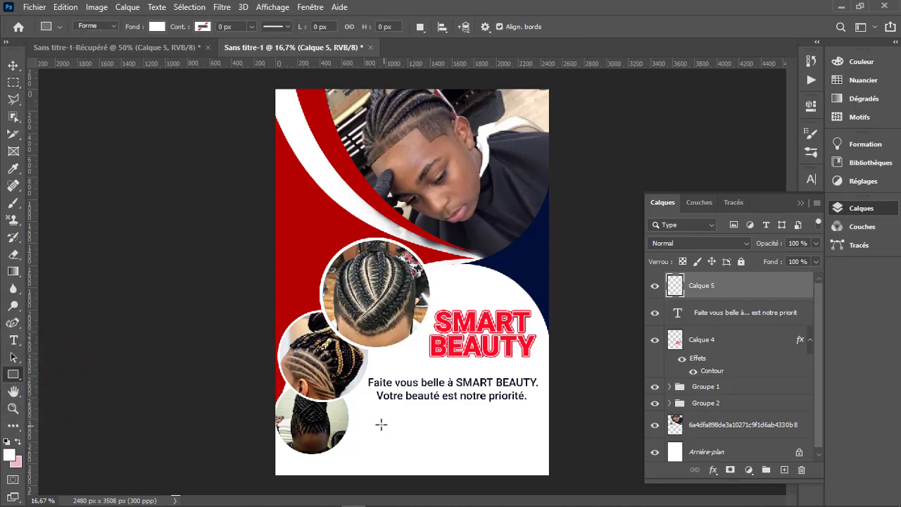
drag(378, 419, 520, 456)
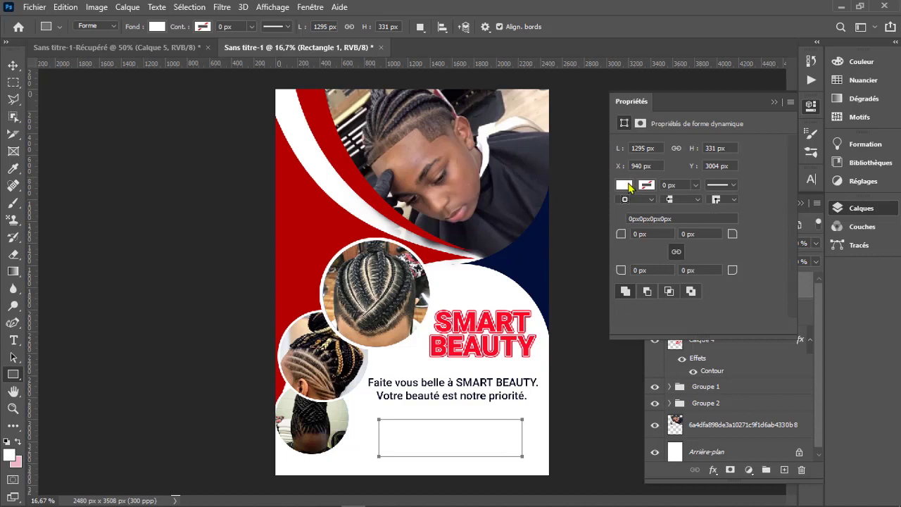
- Fill the rectangle below the tagline with the recently used dark navy, leaving it without an outline
click(626, 185)
click(613, 185)
click(533, 258)
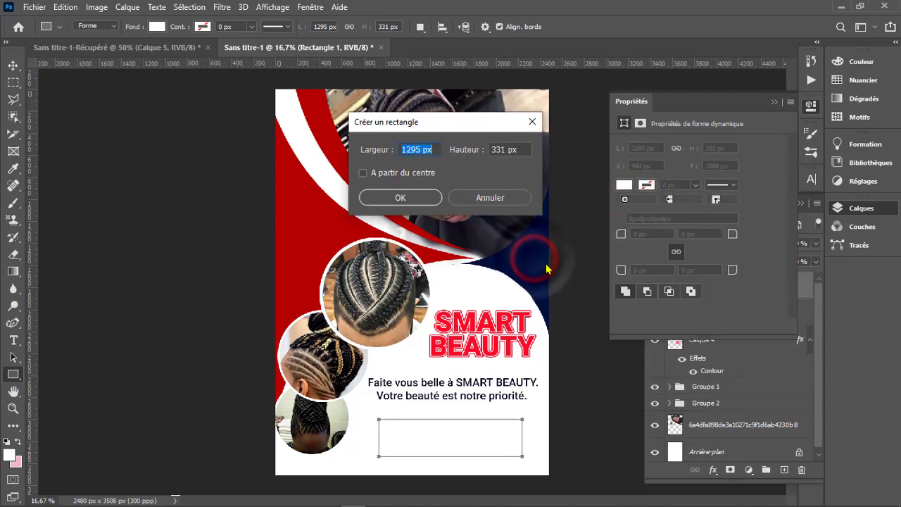
click(527, 197)
click(623, 186)
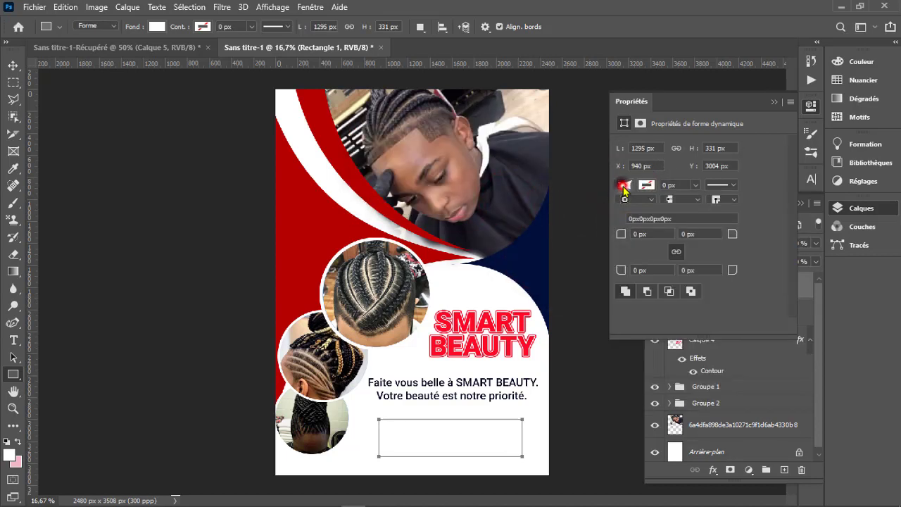
click(626, 254)
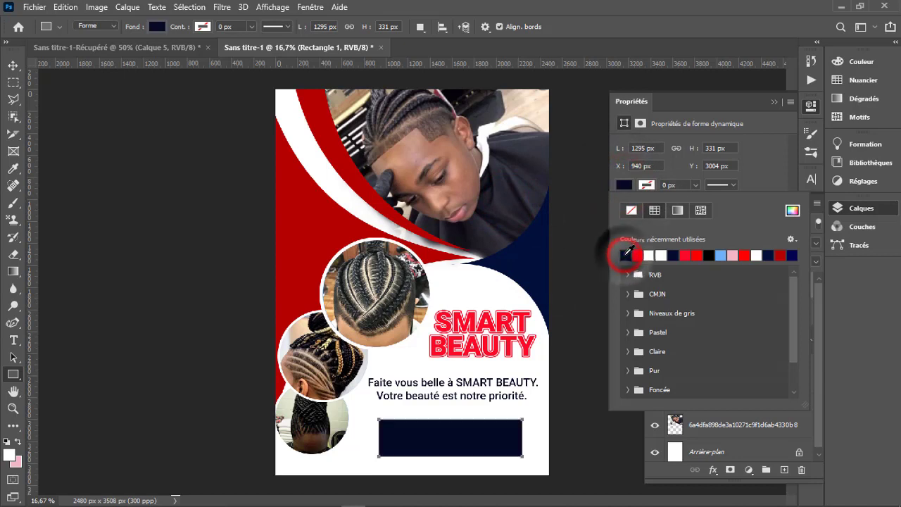
click(675, 254)
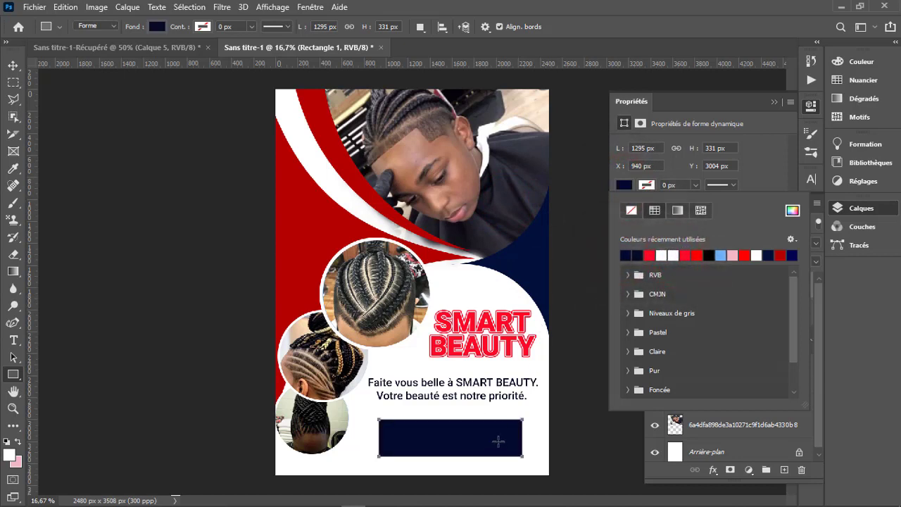
click(774, 101)
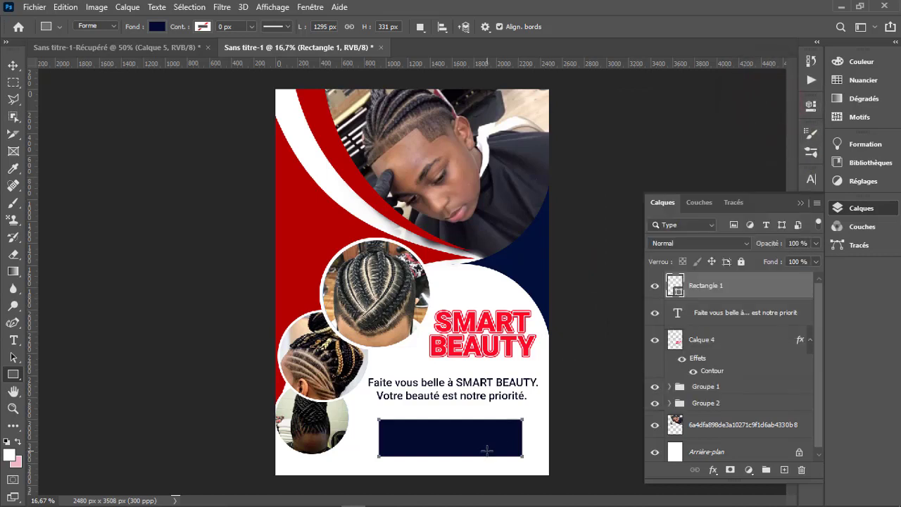
- Distort the navy rectangle by pulling both lower corners outward and raising the lower-right one, giving it a slanted bottom edge
key(ctrl+t)
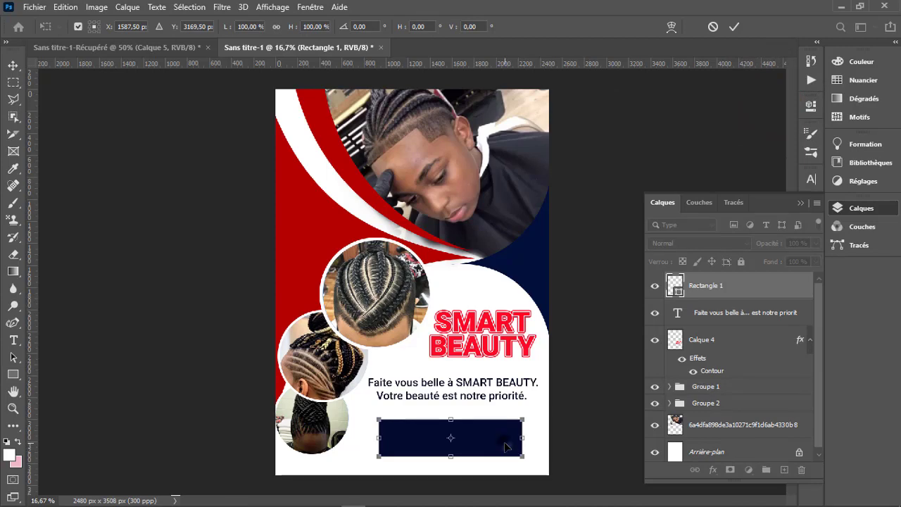
right_click(506, 446)
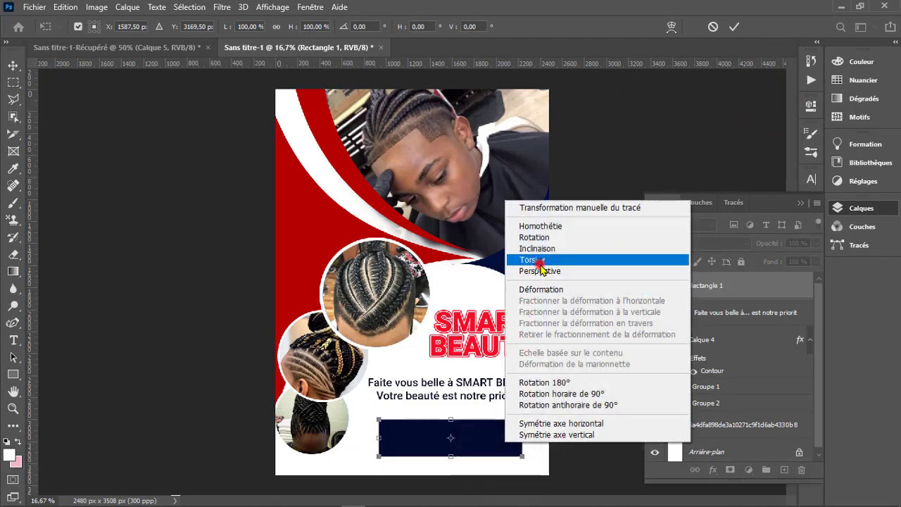
click(540, 266)
mouse_move(523, 459)
mouse_down()
mouse_move(533, 461)
mouse_move(537, 448)
mouse_up()
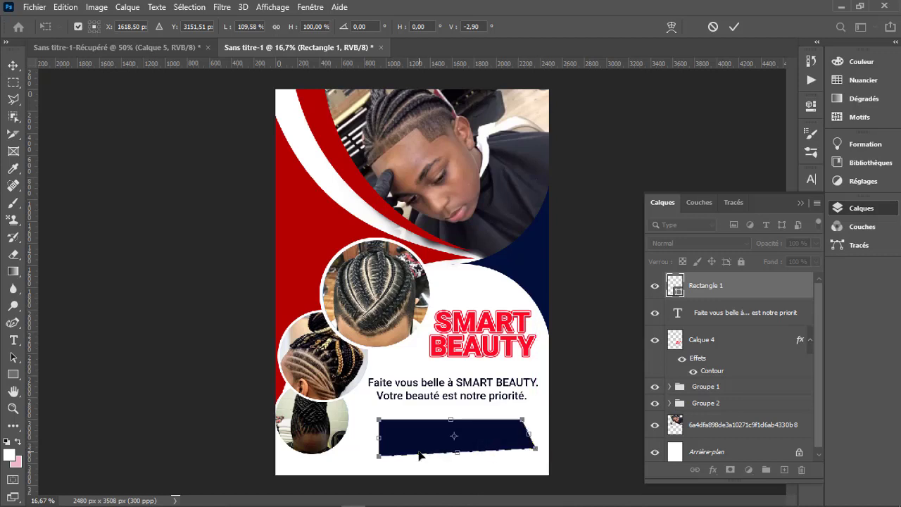
mouse_move(381, 459)
mouse_down()
mouse_move(370, 452)
mouse_move(367, 461)
mouse_up()
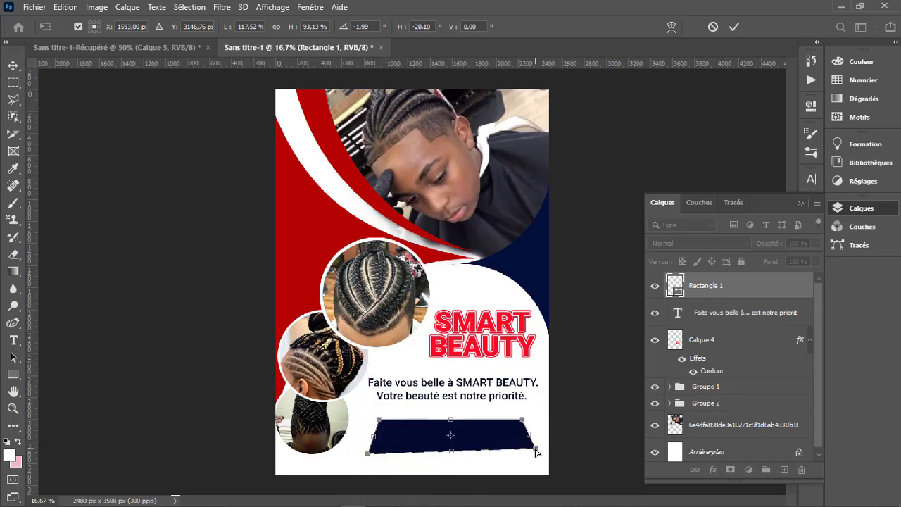
drag(535, 451, 538, 444)
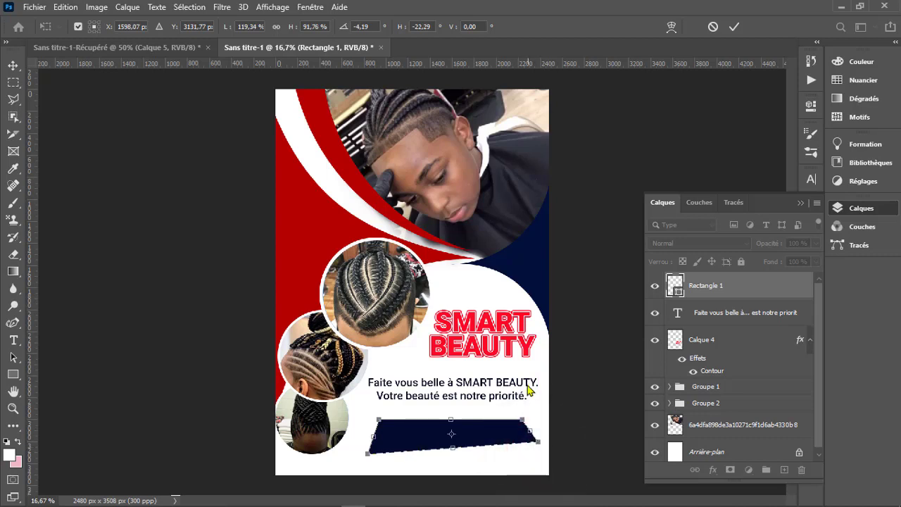
click(733, 27)
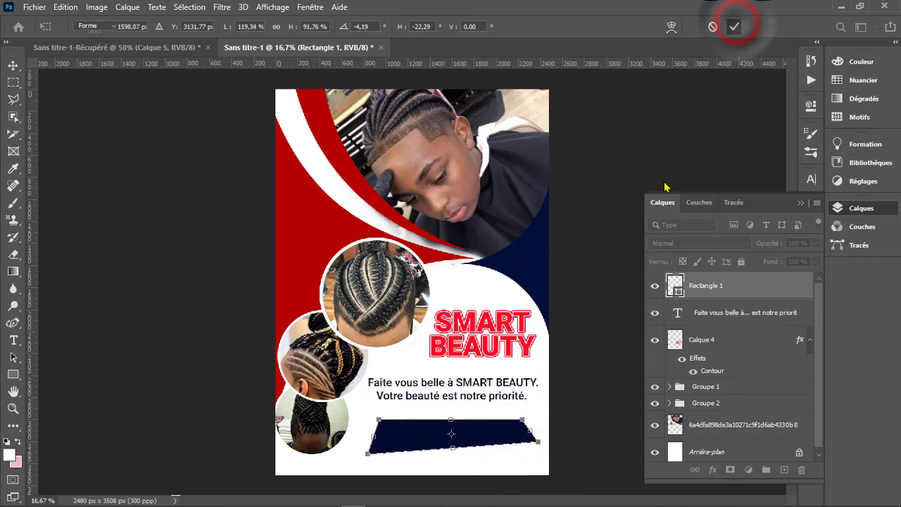
click(418, 212)
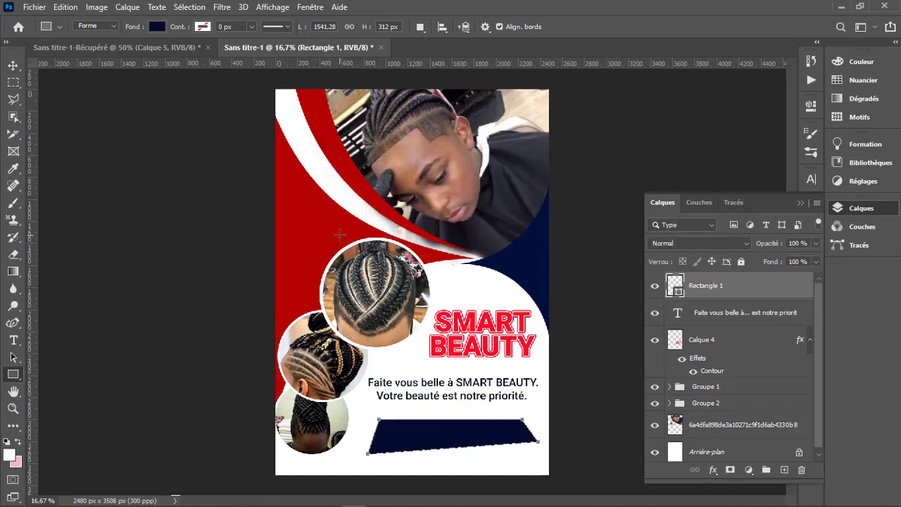
- Duplicate the distorted navy rectangle's layer
key(v)
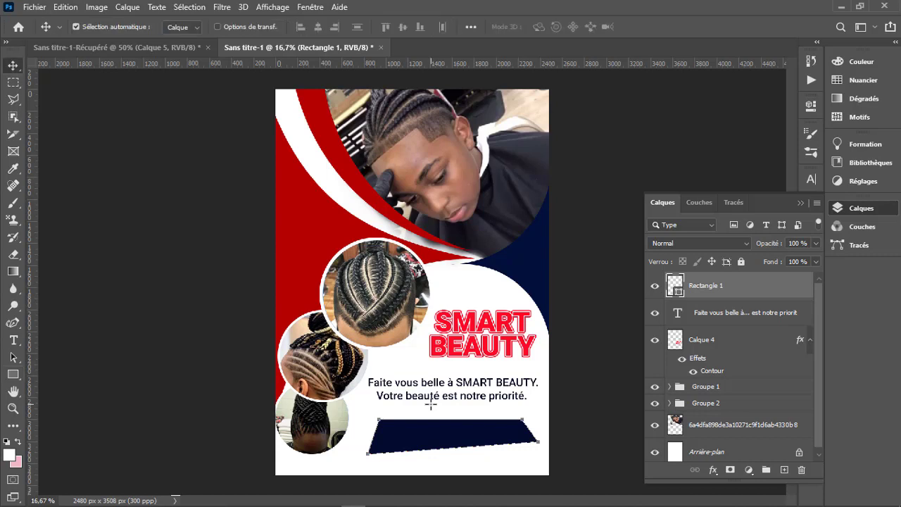
click(512, 469)
click(476, 437)
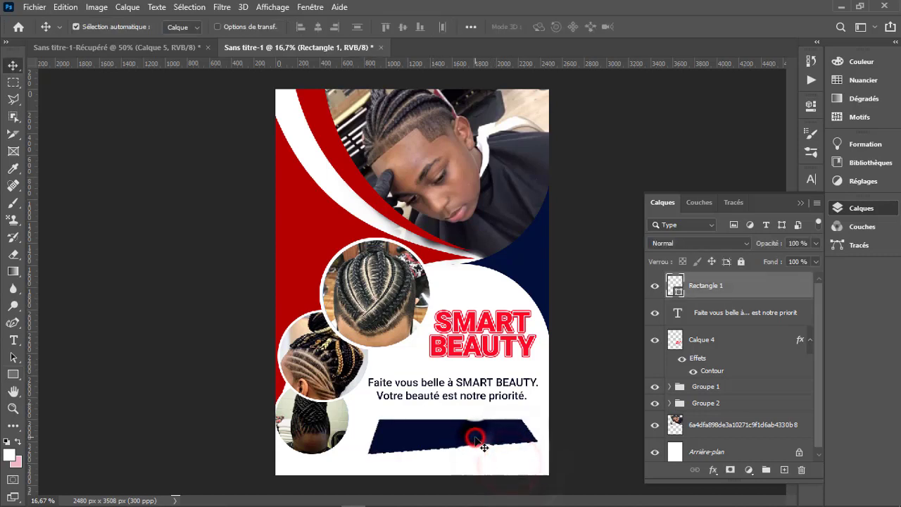
key(u)
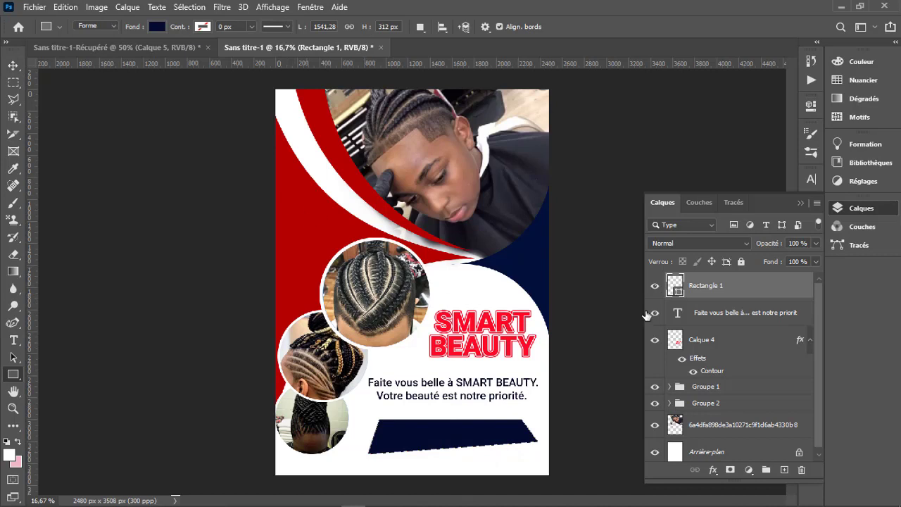
click(757, 290)
click(758, 293)
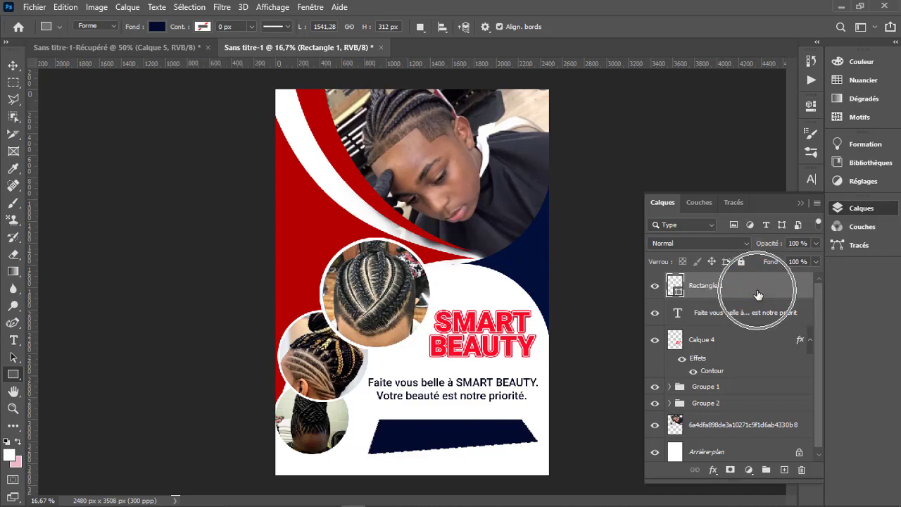
drag(758, 292, 784, 470)
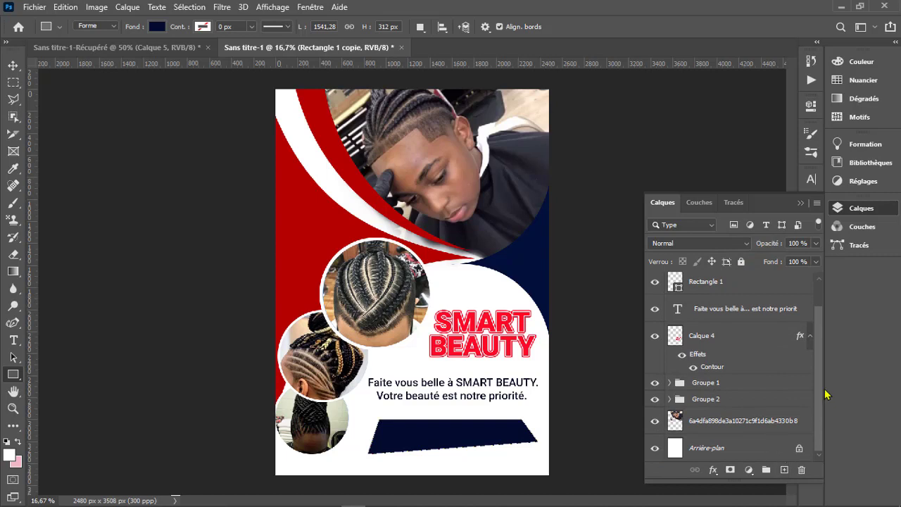
- Nudge the original Rectangle 1 slightly down so its lower edge shows beneath the copy
drag(822, 398, 819, 388)
click(734, 312)
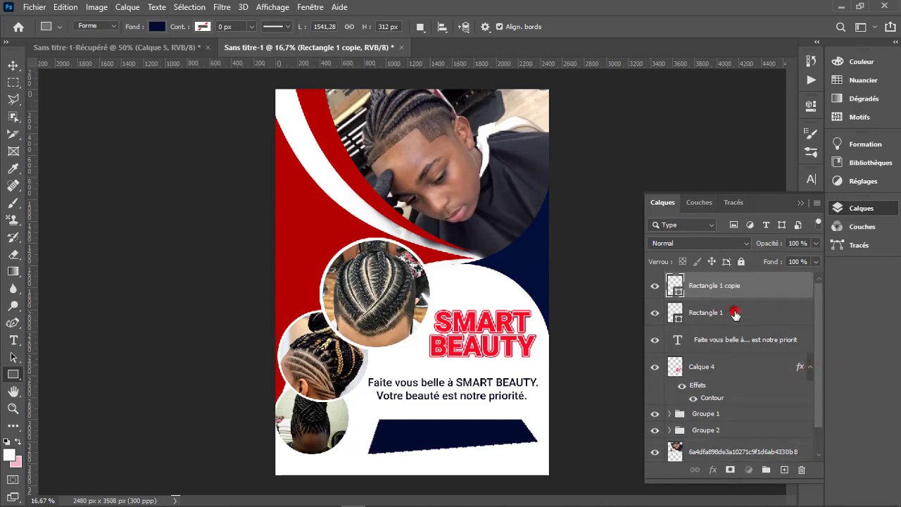
key(v)
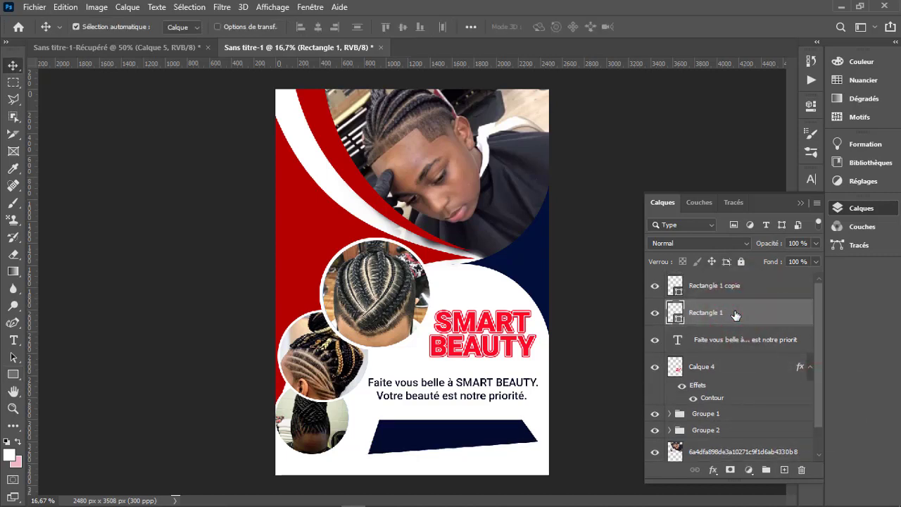
key(Down)
key(Down)
key(Down)
key(Down)
key(Down)
key(Down)
key(Down)
key(Down)
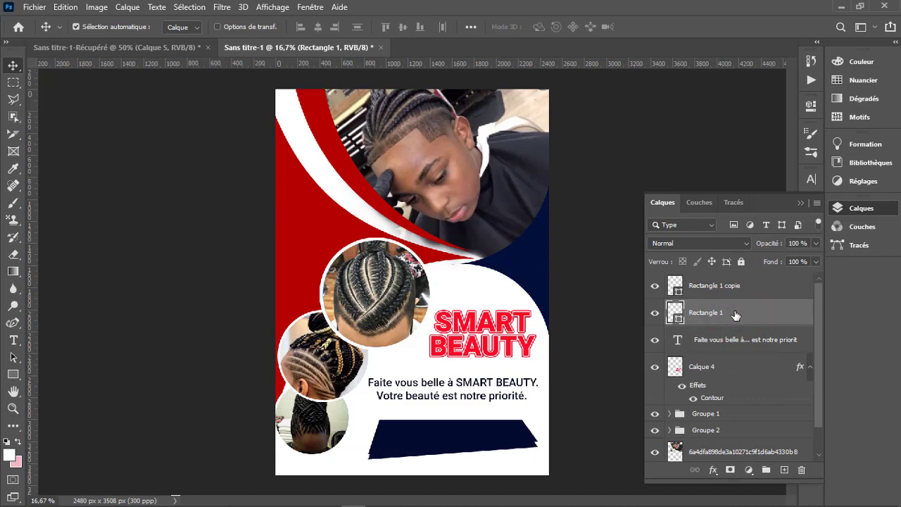
- Fill the original Rectangle 1 with the recently used bright red
key(u)
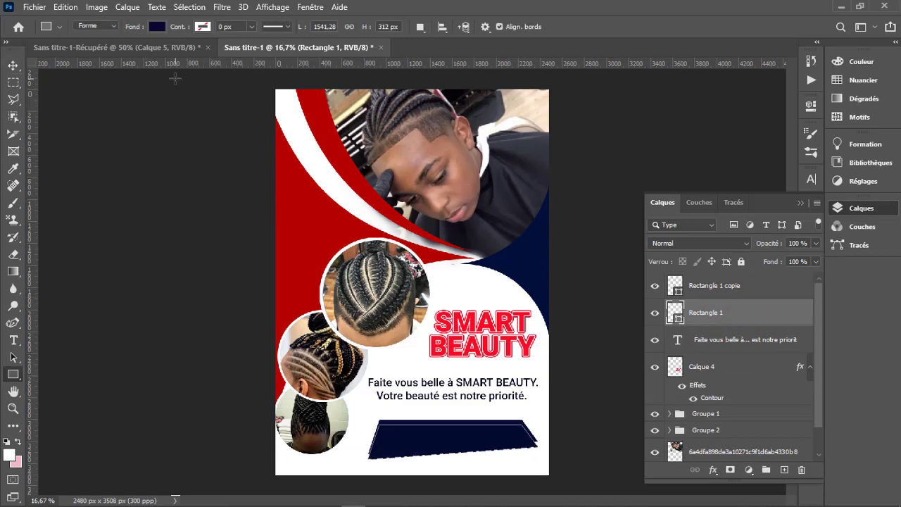
click(156, 29)
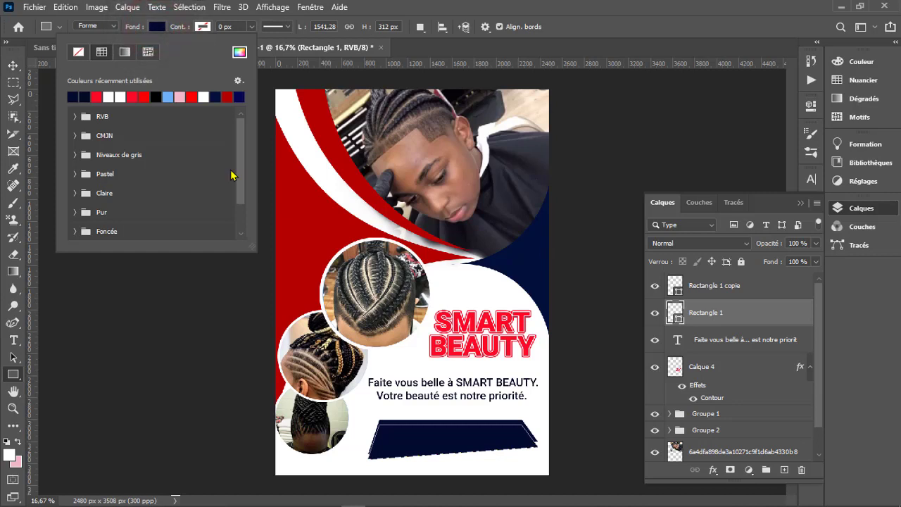
click(98, 96)
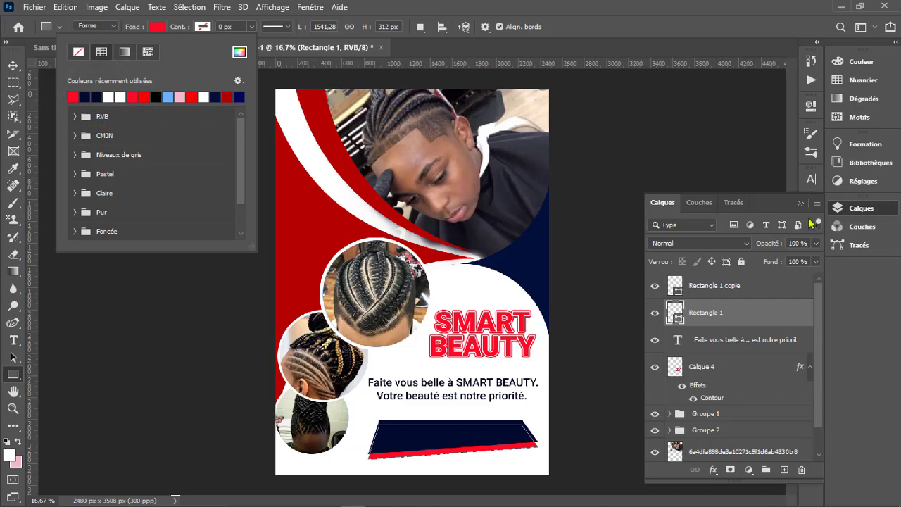
- Lower the red Rectangle 1 layer's opacity to 63%
click(819, 245)
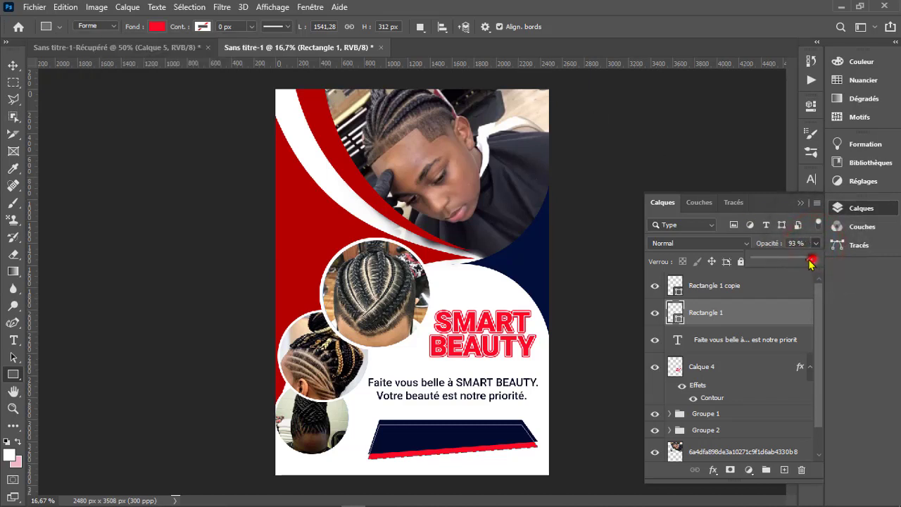
drag(811, 261, 793, 263)
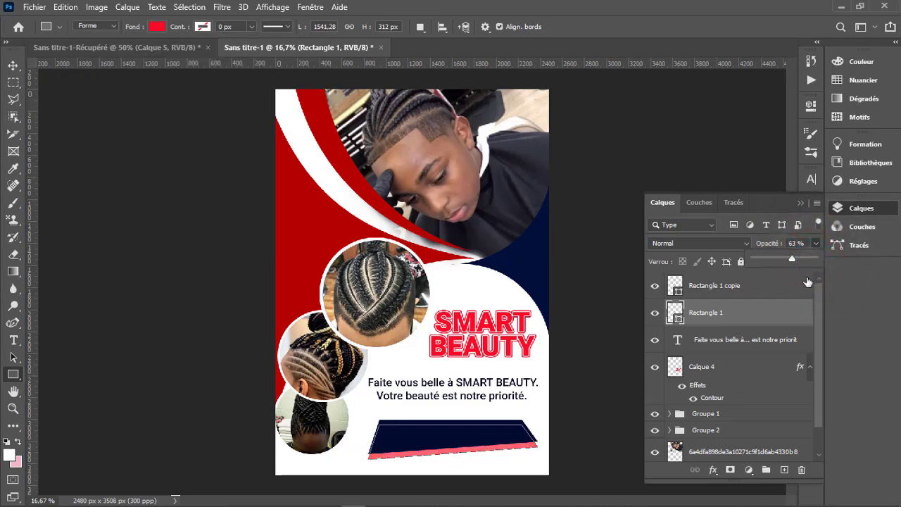
click(813, 244)
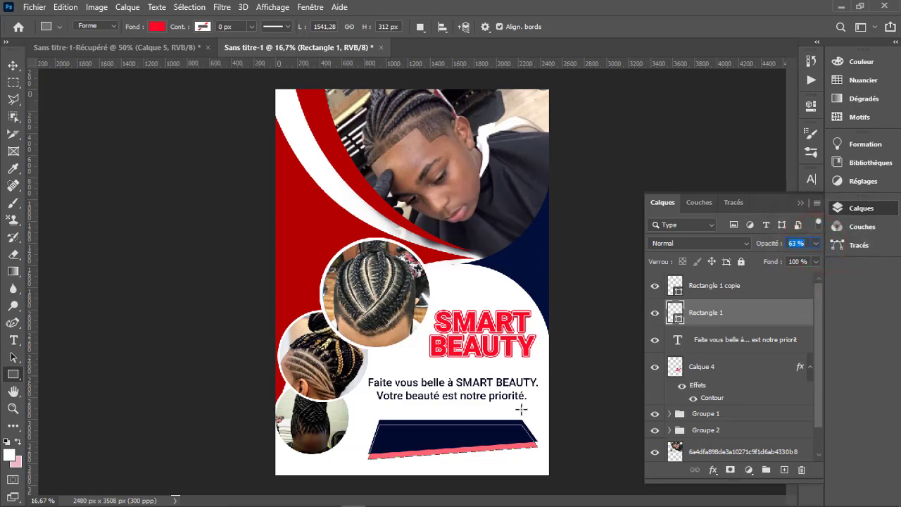
click(612, 44)
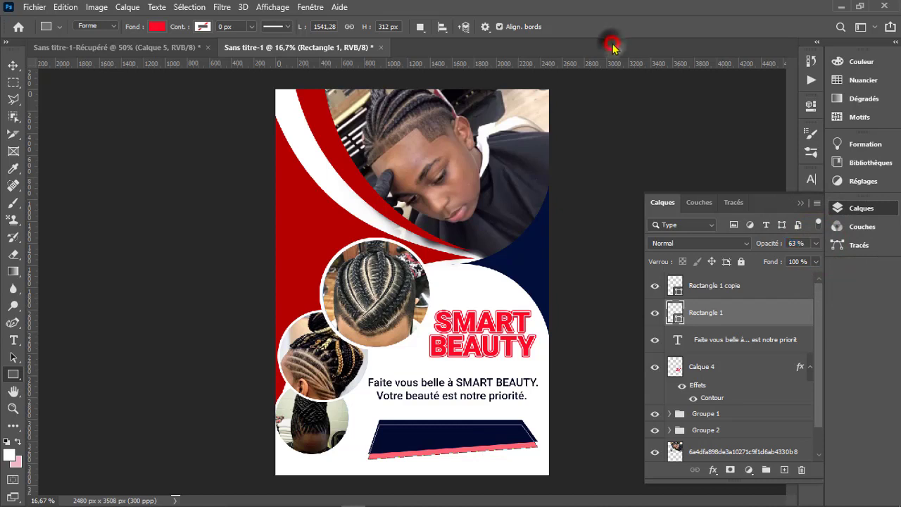
key(v)
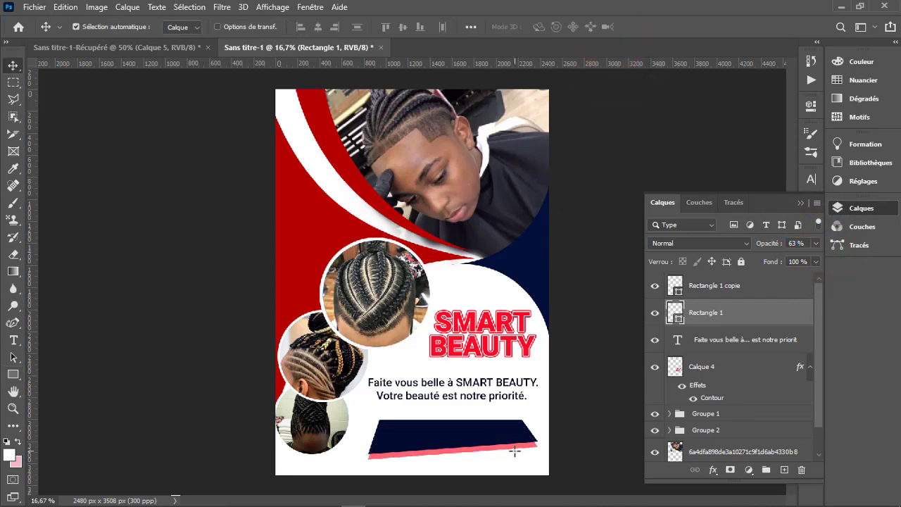
- Shift the red Rectangle 1 sideways and slightly down so it shows along the navy banner's left and lower edges
click(525, 448)
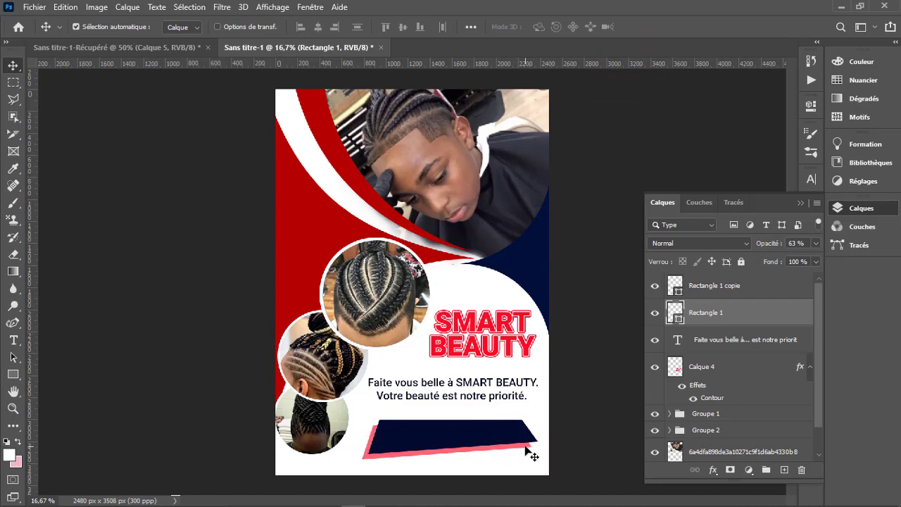
key(Down)
key(Down)
- Add the text "SMART BEAUTY LA QUALITE" on a new layer above Rectangle 1 copie, starting at the navy banner
key(t)
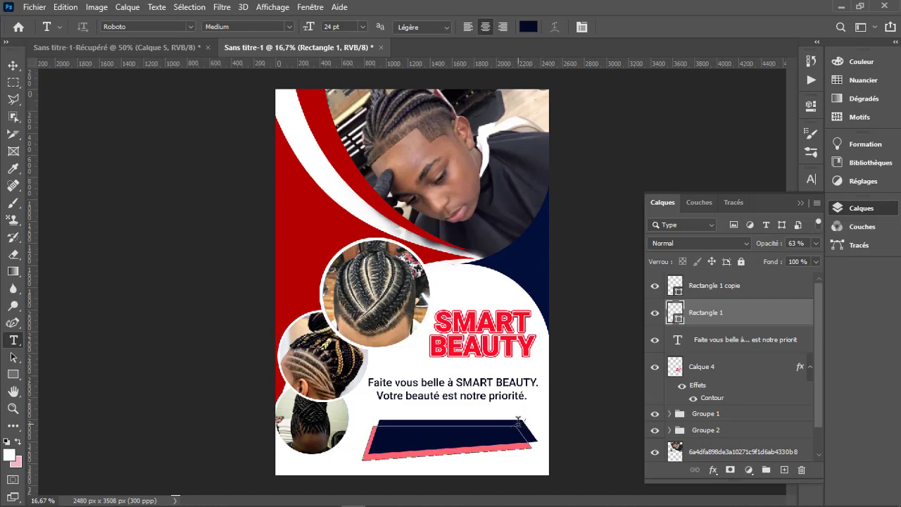
click(719, 287)
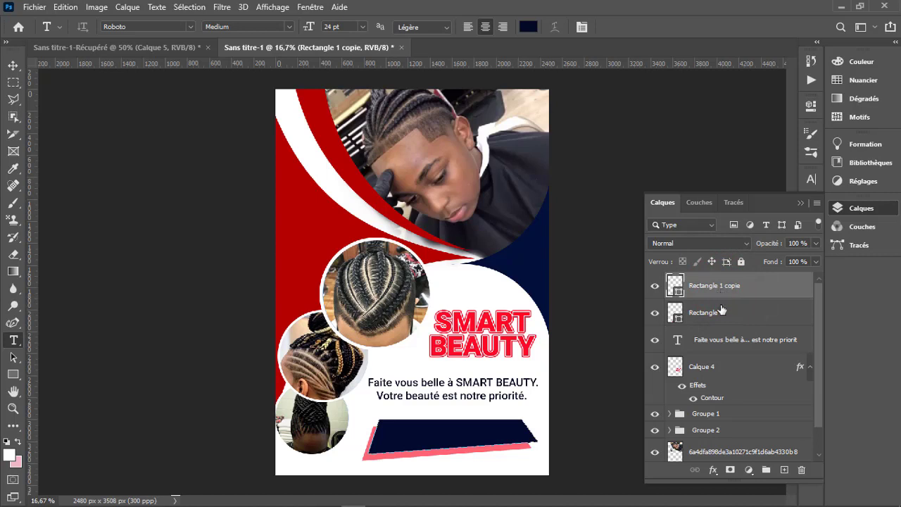
click(783, 470)
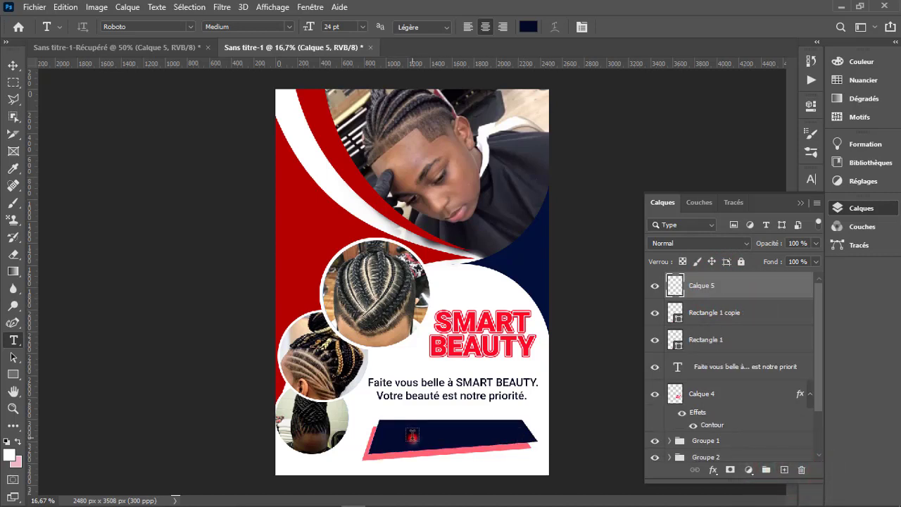
click(412, 436)
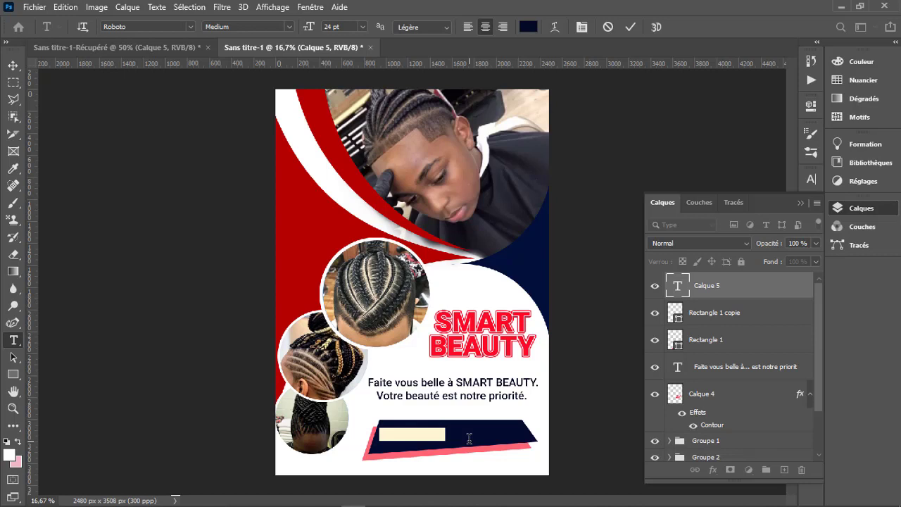
text(Co)
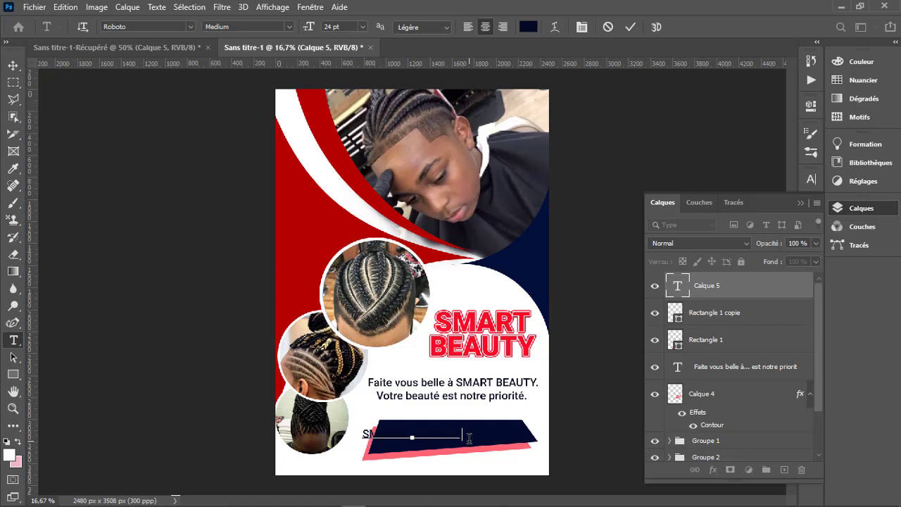
text(ouvertdu)
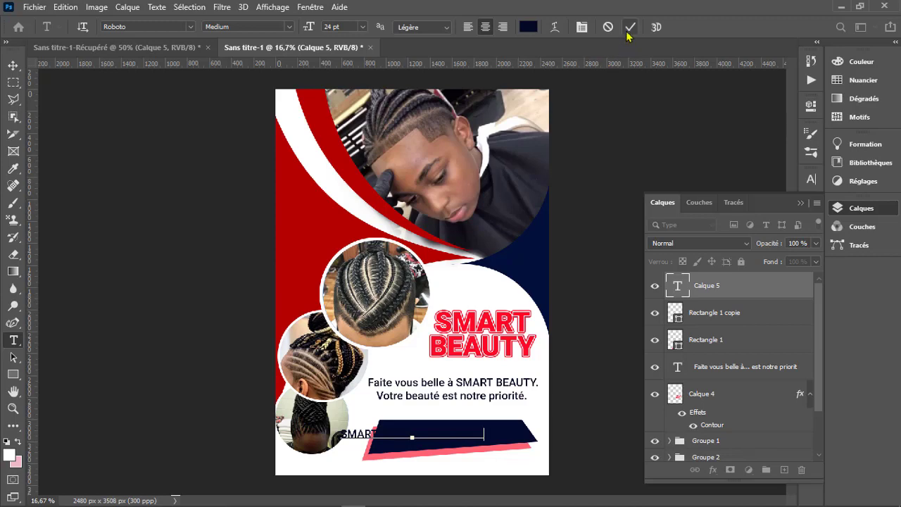
click(630, 27)
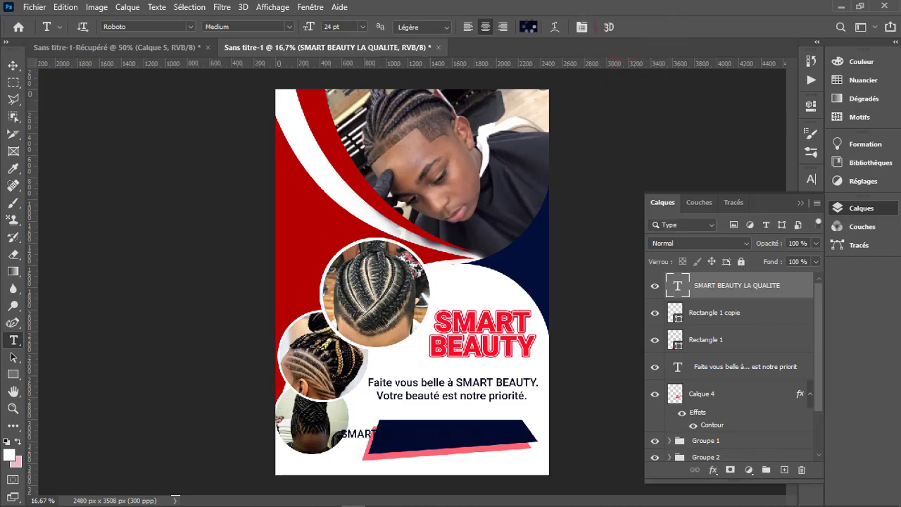
- Change the "SMART BEAUTY LA QUALITE" text color to white, sampled from the flyer's white area
click(529, 26)
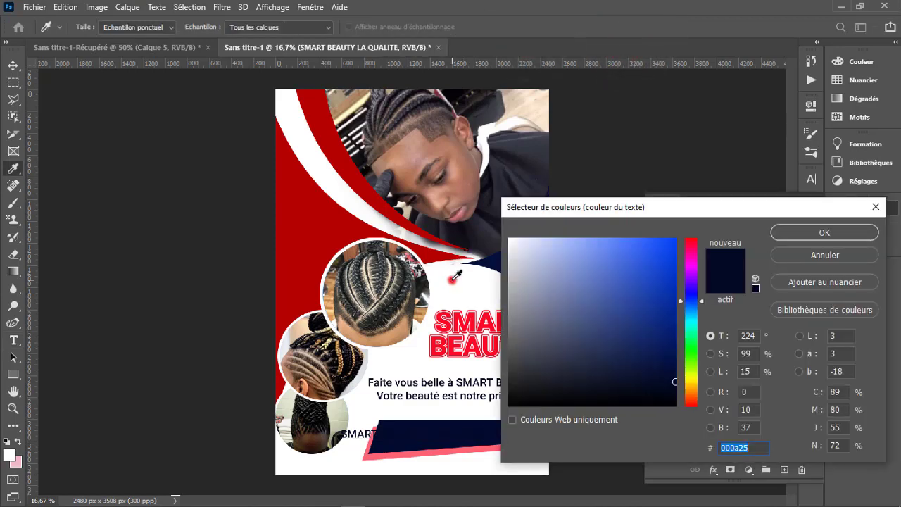
click(454, 276)
click(789, 232)
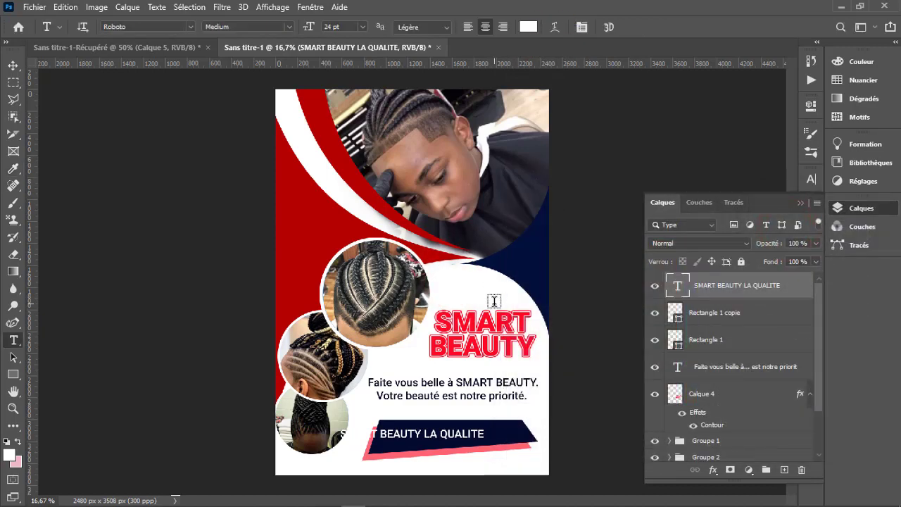
- Move the white text onto the navy banner and rotate it about -5.2° to follow the banner's slant
key(v)
drag(458, 439, 490, 438)
key(ctrl+t)
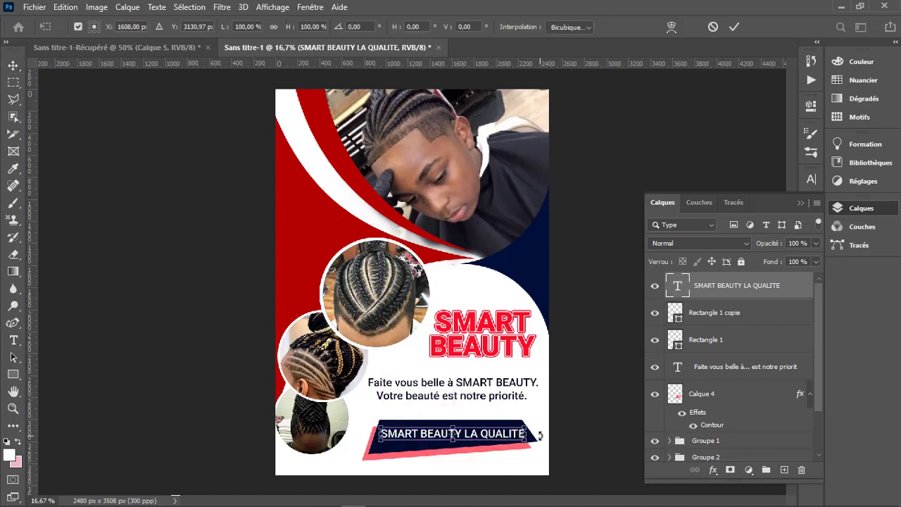
drag(543, 431, 539, 431)
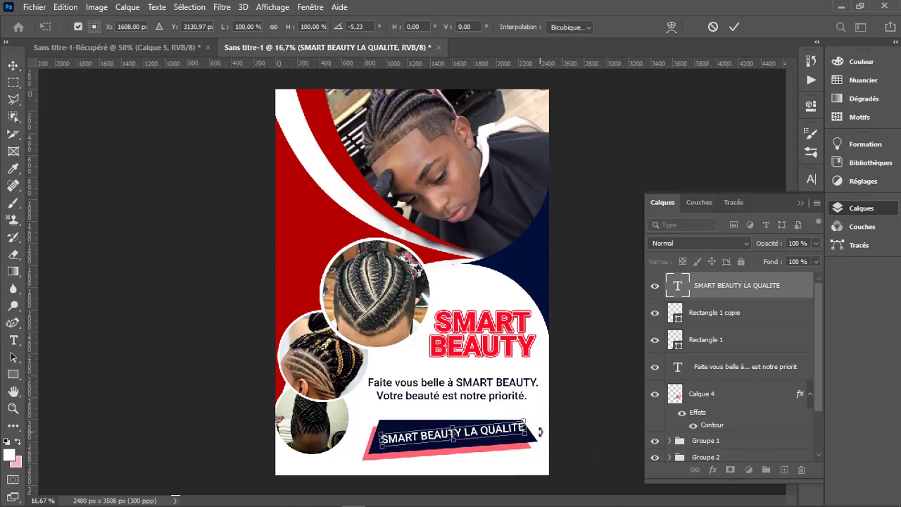
click(734, 26)
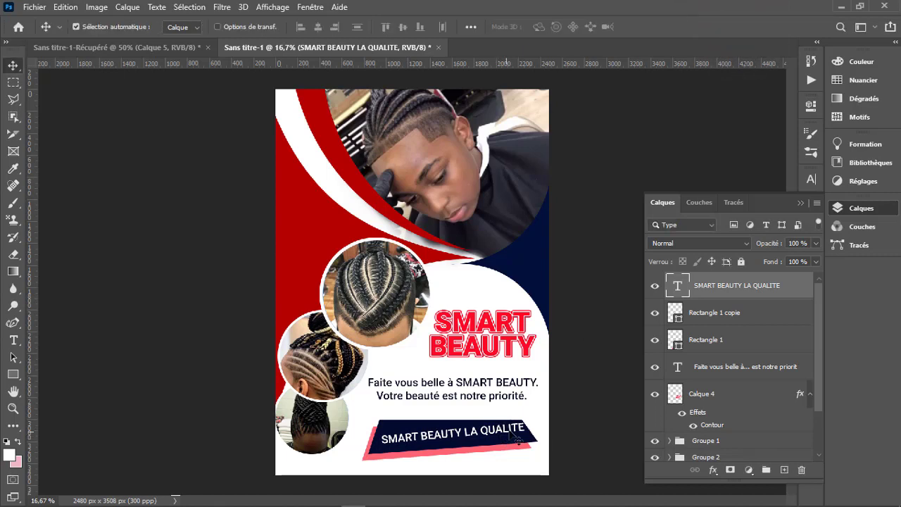
- Lower the banner text slightly to center it in the navy shape and rotate it back by about 1°
drag(509, 431, 507, 436)
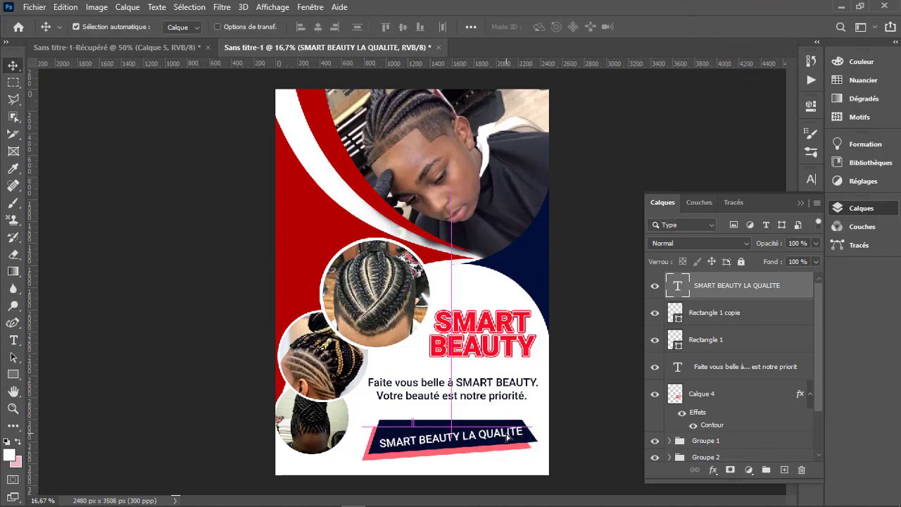
key(ctrl+t)
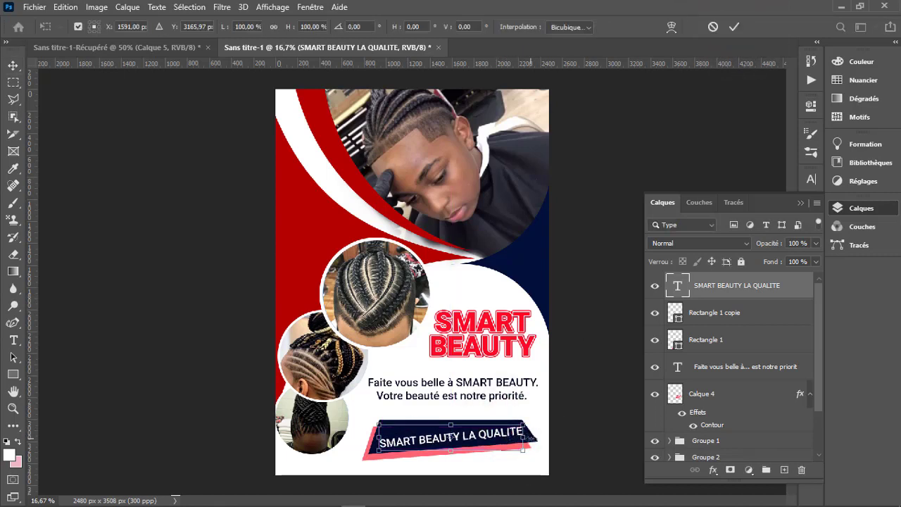
drag(532, 449, 541, 440)
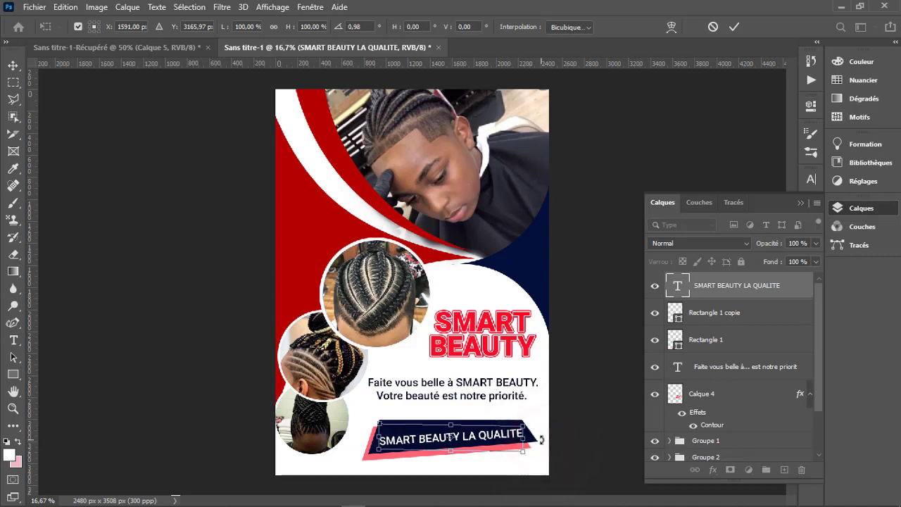
click(733, 27)
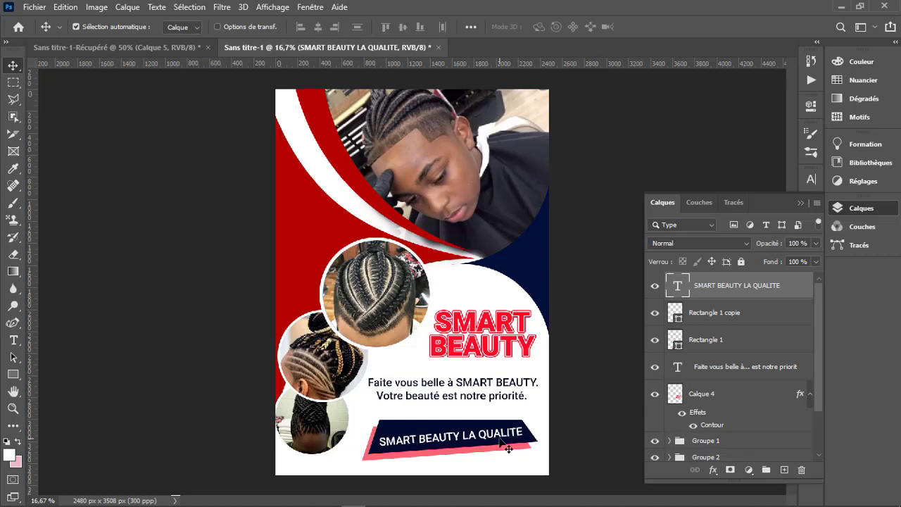
- Apply faux bold to the "SMART BEAUTY LA QUALITE" text and fine-tune its horizontal position on the banner
click(811, 180)
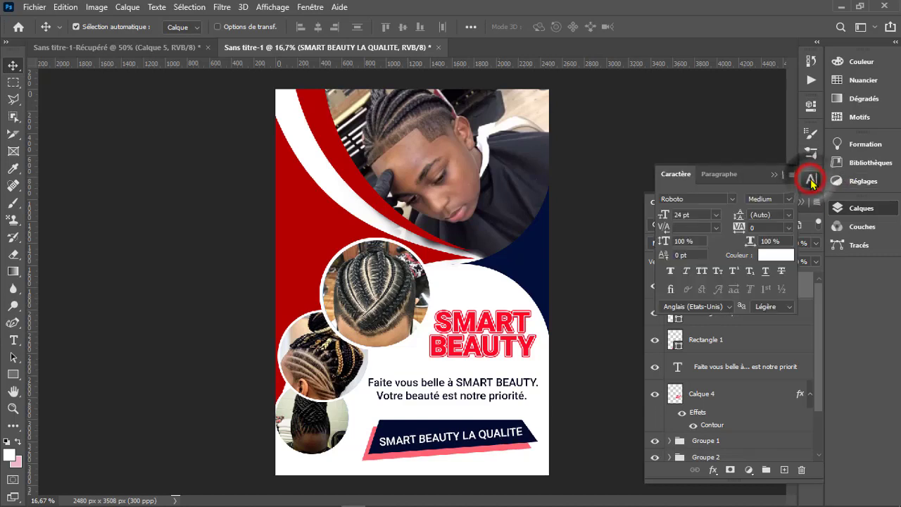
click(671, 273)
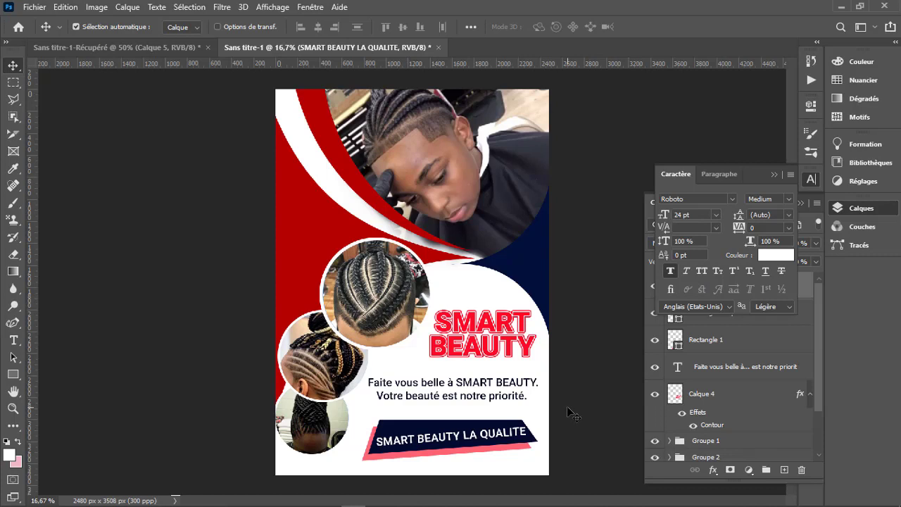
key(Left)
key(Right)
- Place the two-puff hair image from the TRESSE folder just above the background, over the flyer's lower part
key(z)
click(471, 438)
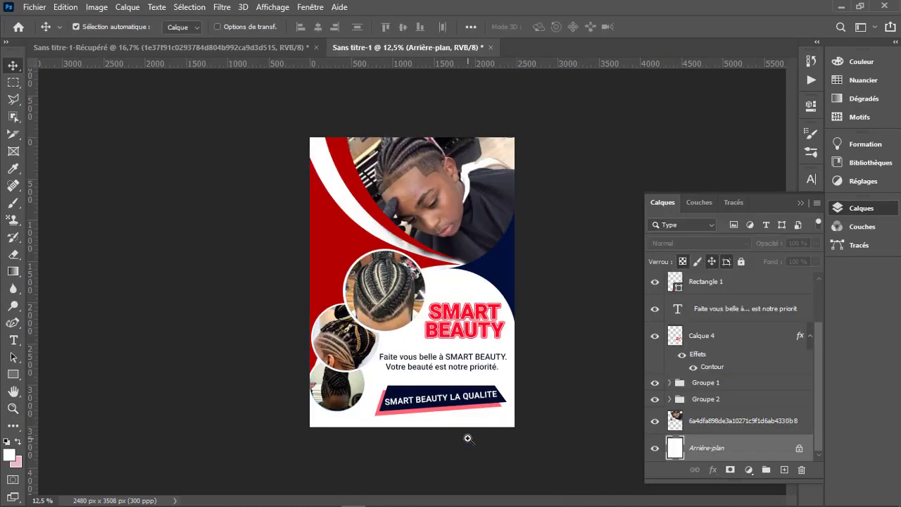
click(133, 501)
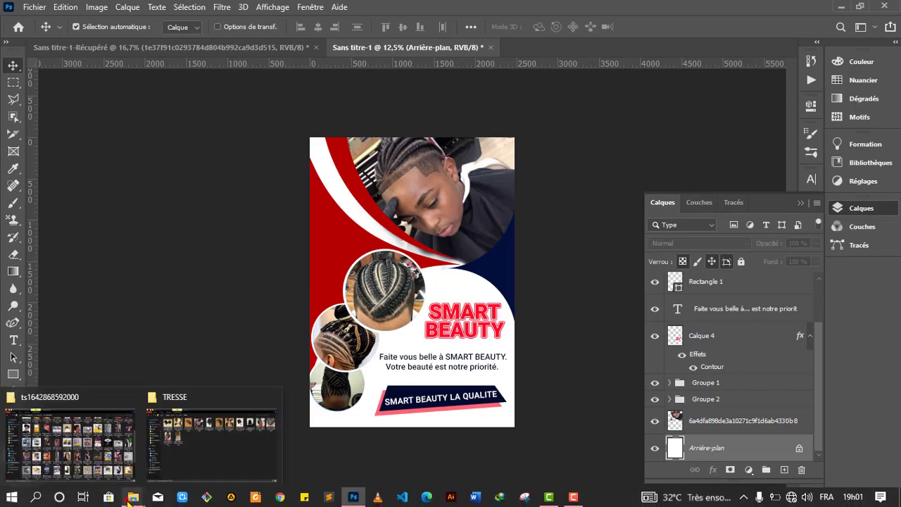
click(208, 445)
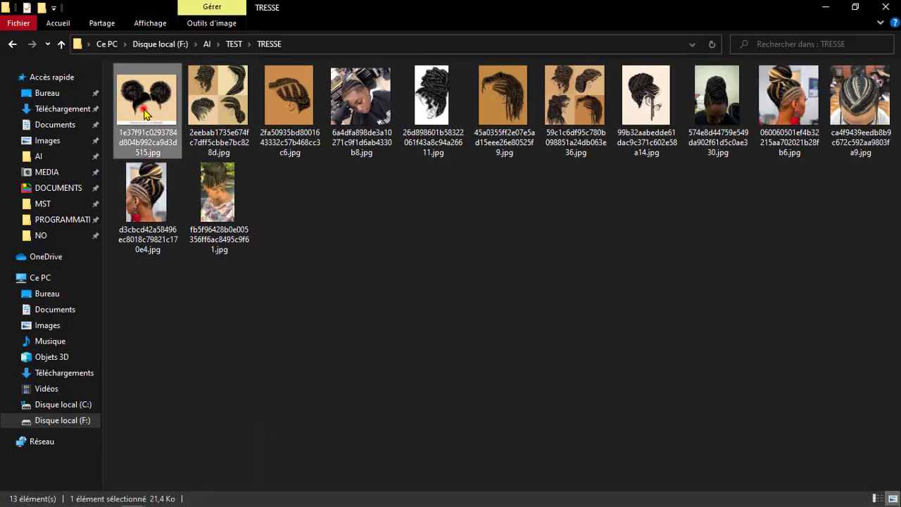
drag(148, 102, 448, 419)
drag(454, 302, 468, 384)
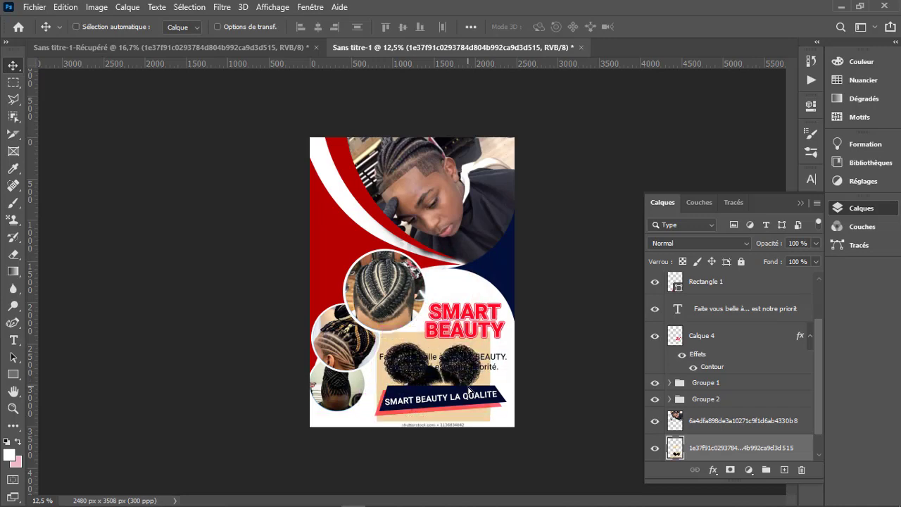
- Enlarge the hair image to about 202% and position it to fill the cream area behind the title and banner
key(ctrl+t)
drag(435, 331, 433, 259)
drag(471, 296, 448, 328)
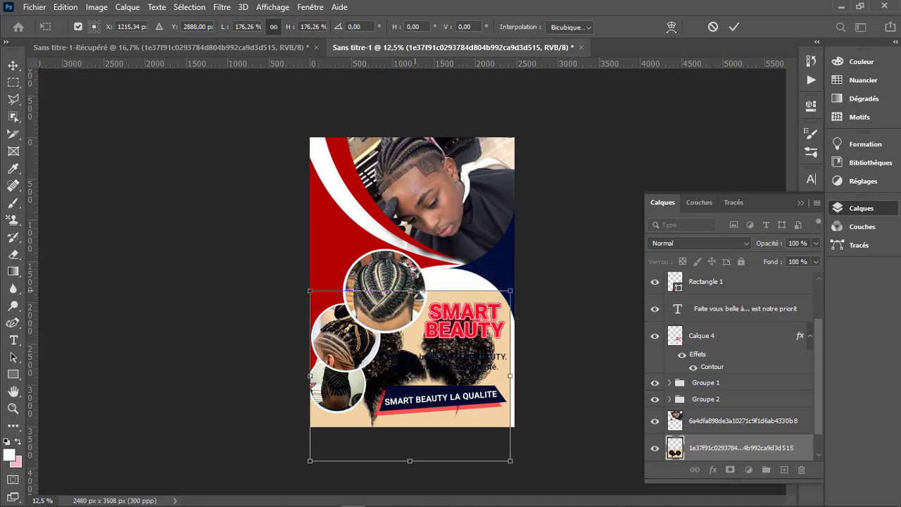
drag(412, 290, 416, 260)
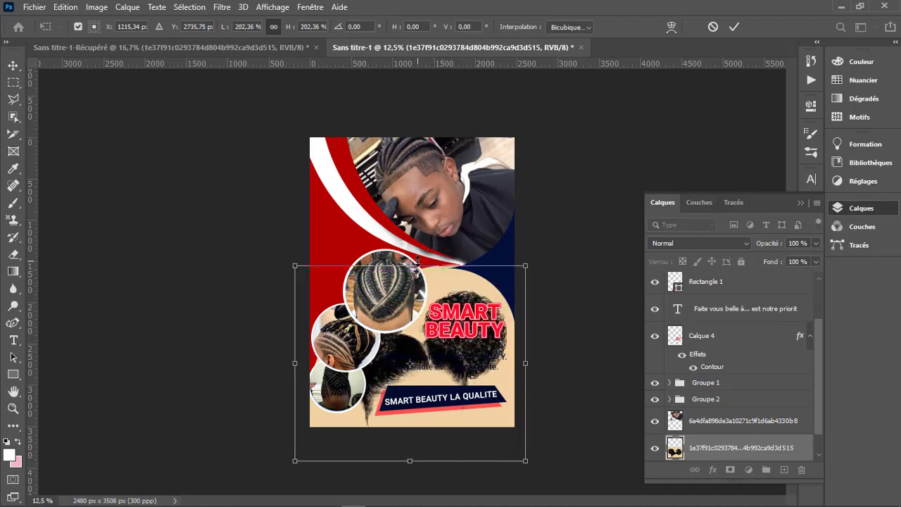
click(734, 27)
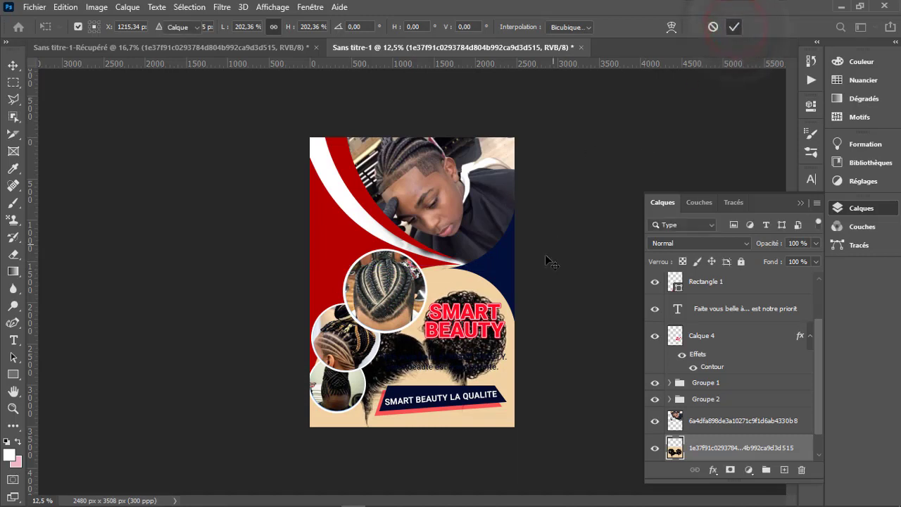
- Lower the hair image layer's opacity to 26% and collapse the layer list
click(817, 244)
drag(815, 257, 770, 259)
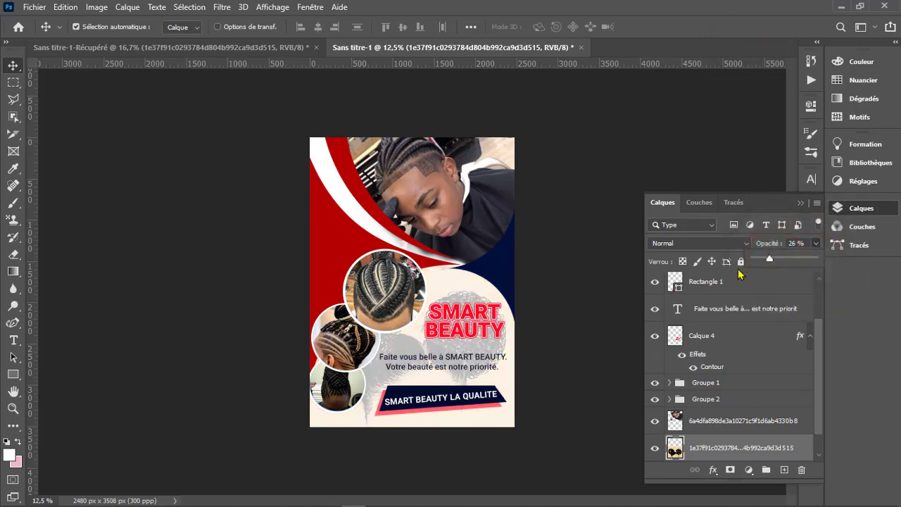
click(802, 204)
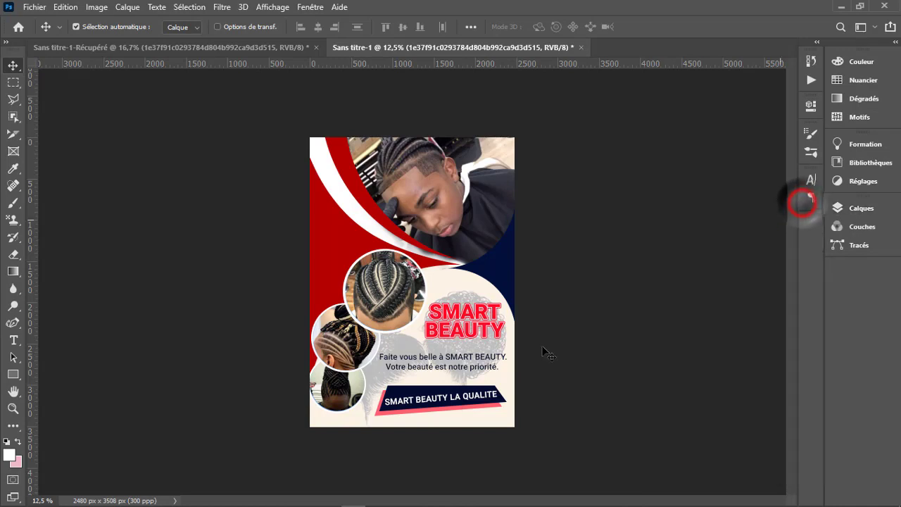
- Examine the title, tagline and banner against the faded hair background up close, and the whole flyer at reduced size
key(z)
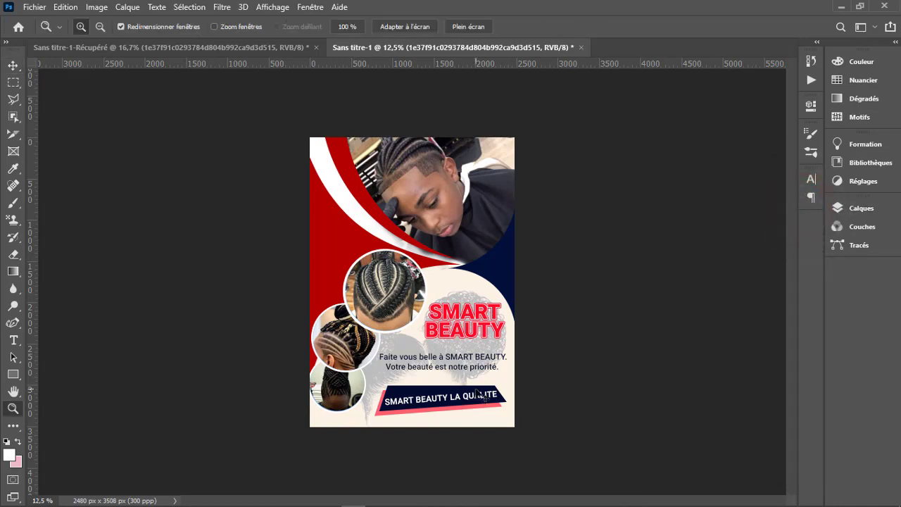
click(451, 362)
click(465, 402)
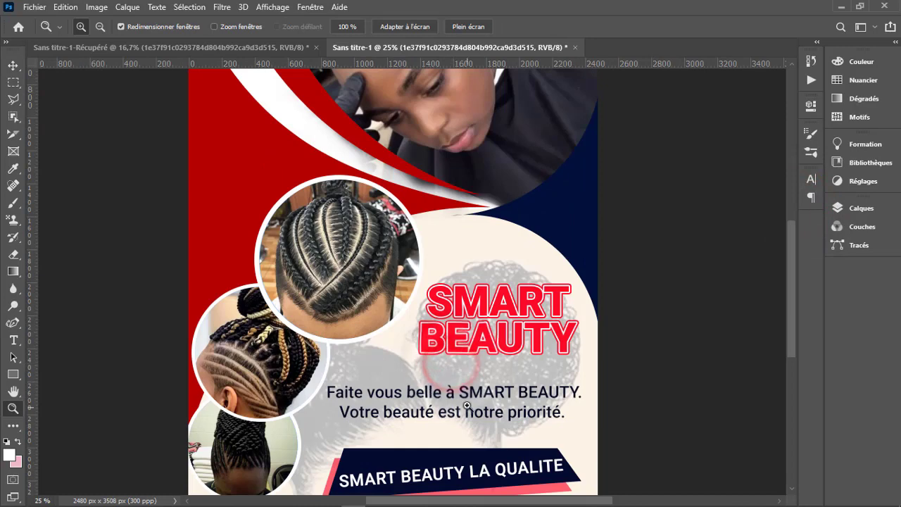
click(500, 362)
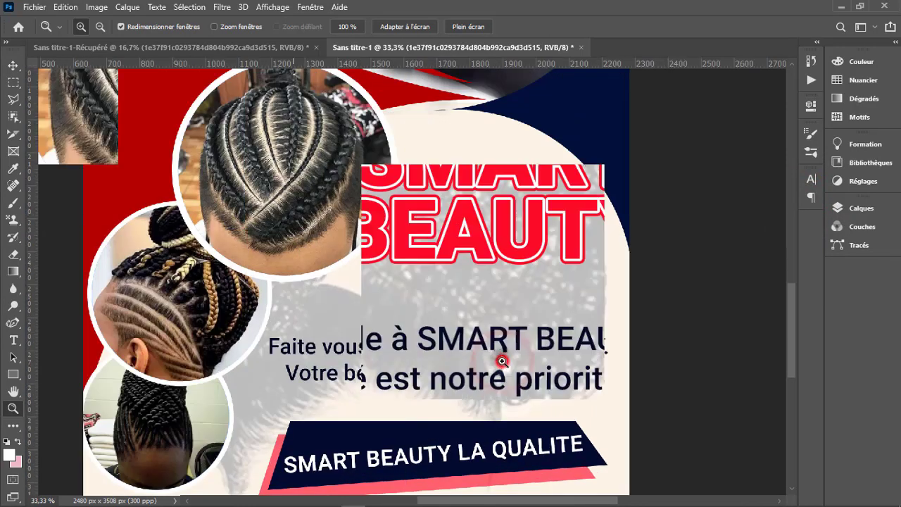
click(501, 361)
alt+click(479, 352)
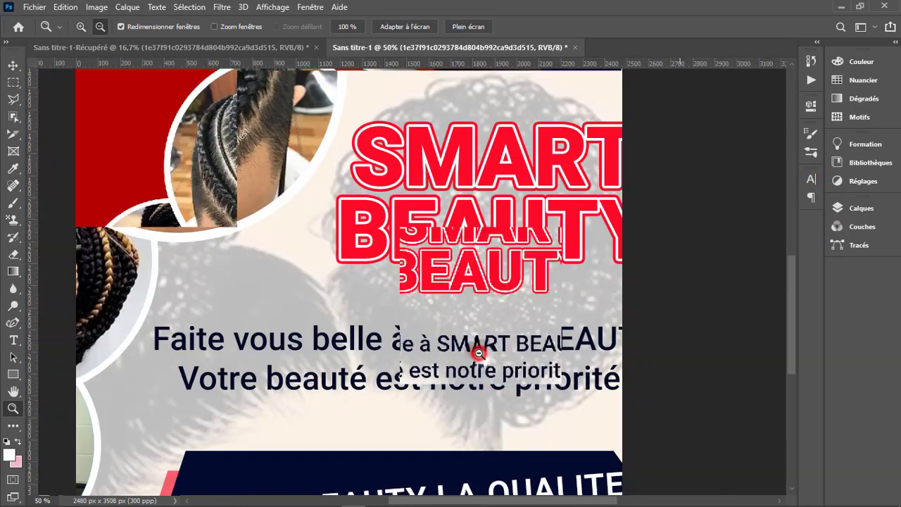
alt+click(478, 352)
alt+click(479, 353)
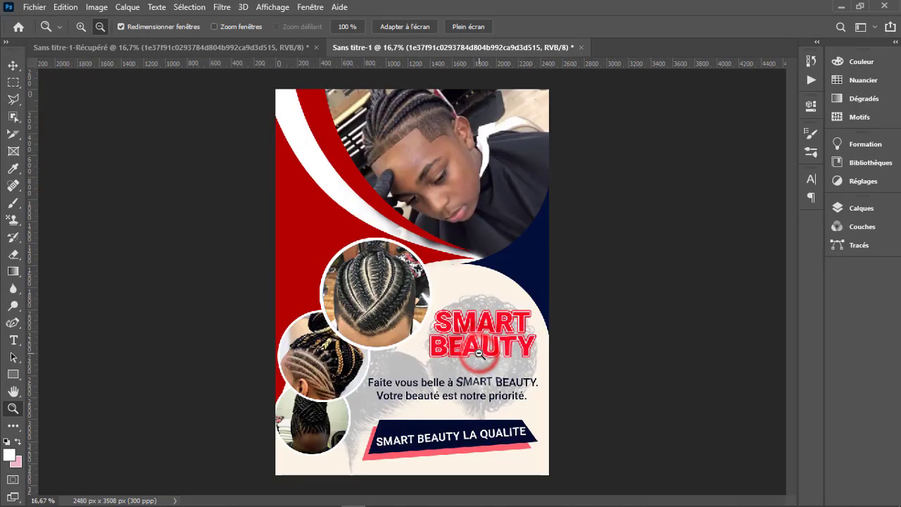
alt+click(479, 353)
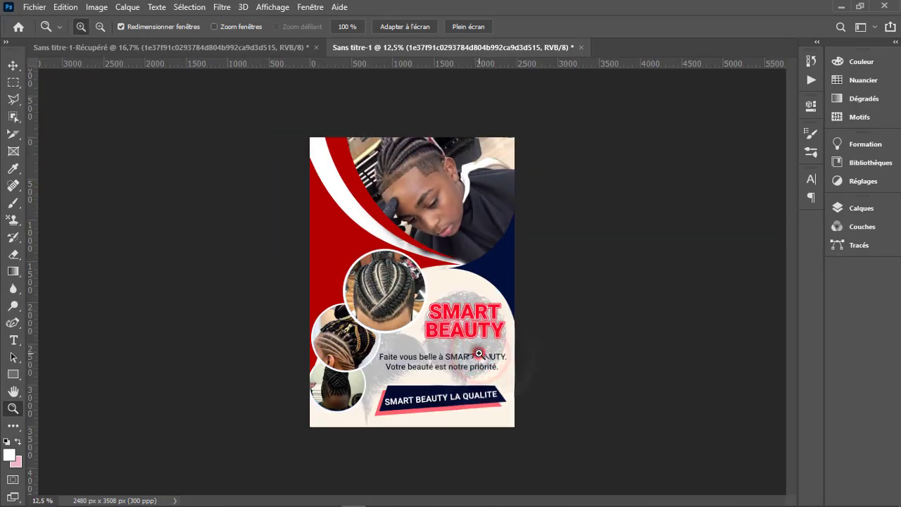
click(479, 352)
alt+click(478, 353)
key(v)
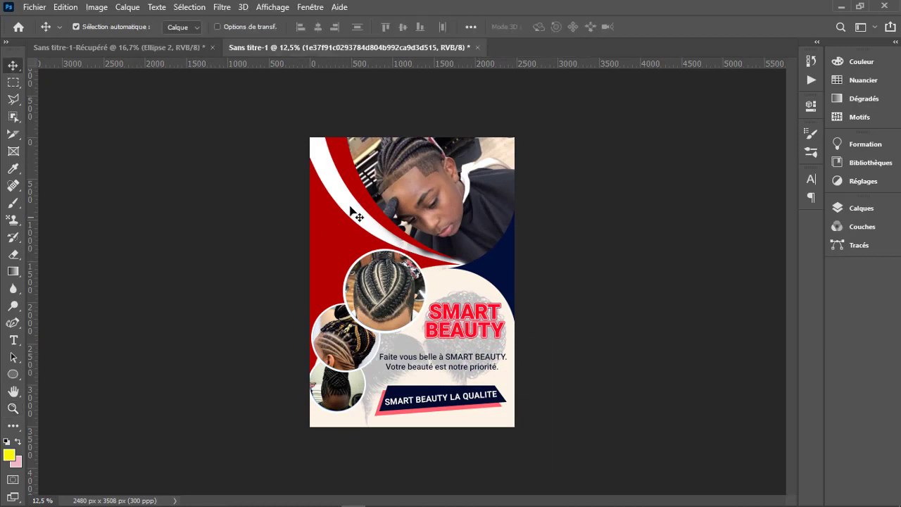
- Draw a white circle about 904 px wide just above the Groupe 1 layer, overlapping the large photo's curved edge
key(u)
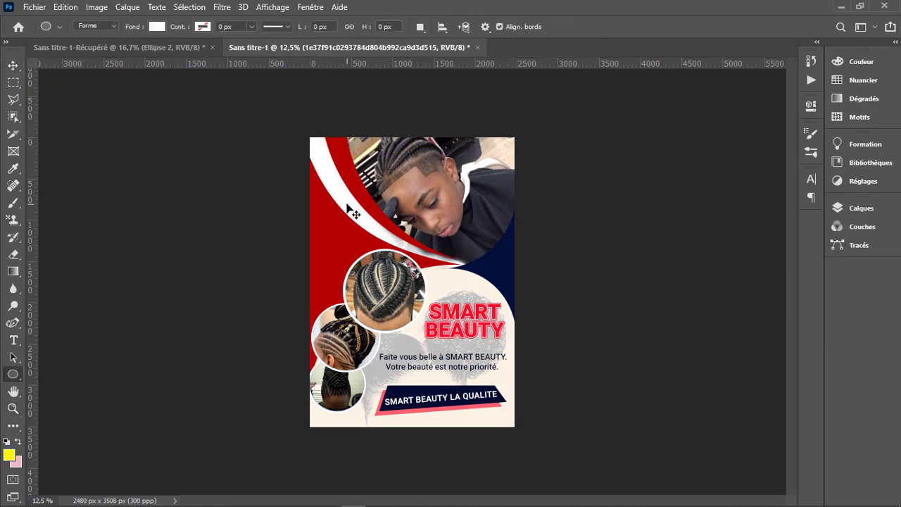
right_click(13, 374)
click(63, 394)
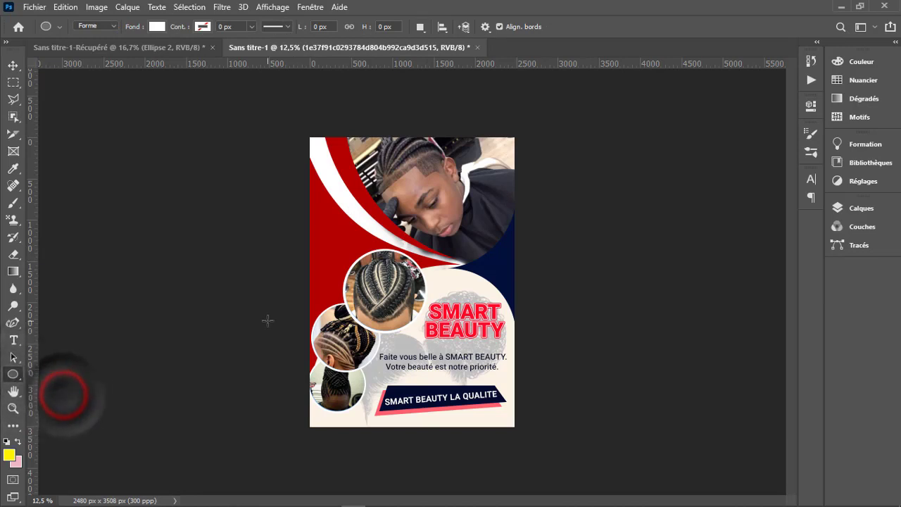
click(864, 210)
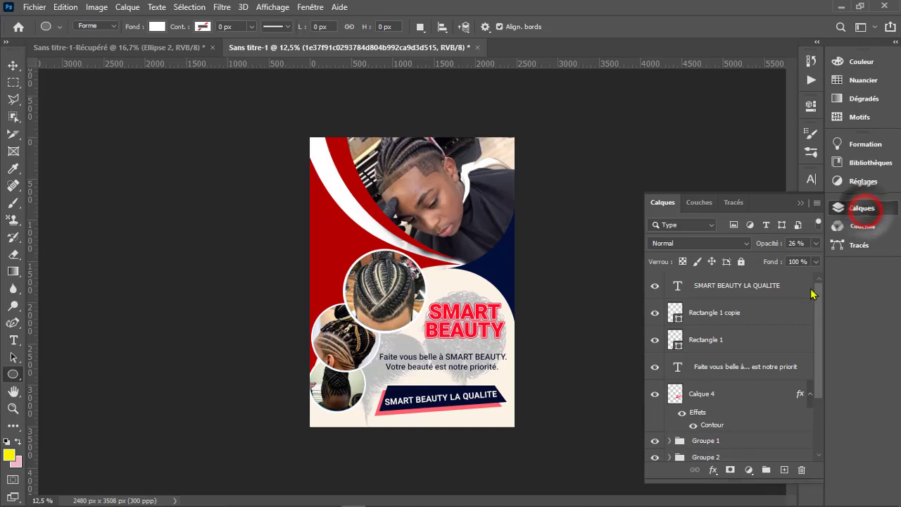
click(739, 293)
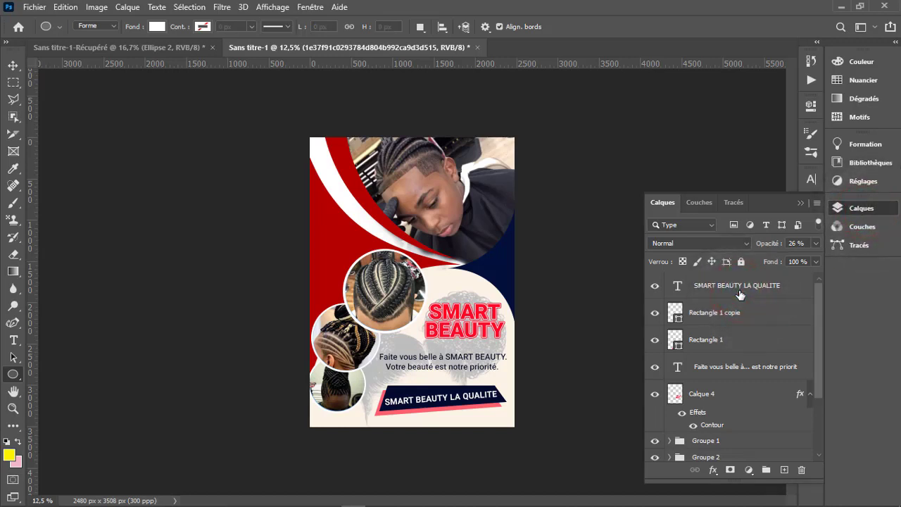
click(740, 295)
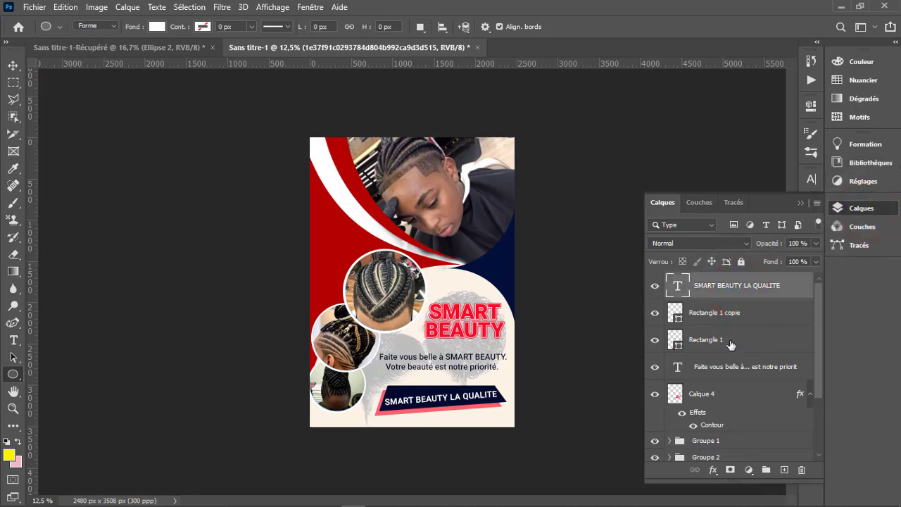
click(709, 441)
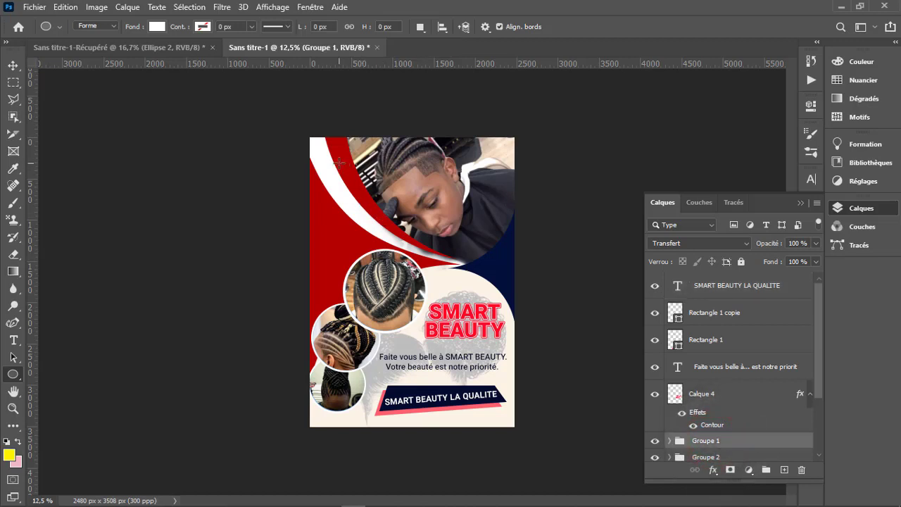
drag(339, 162, 414, 263)
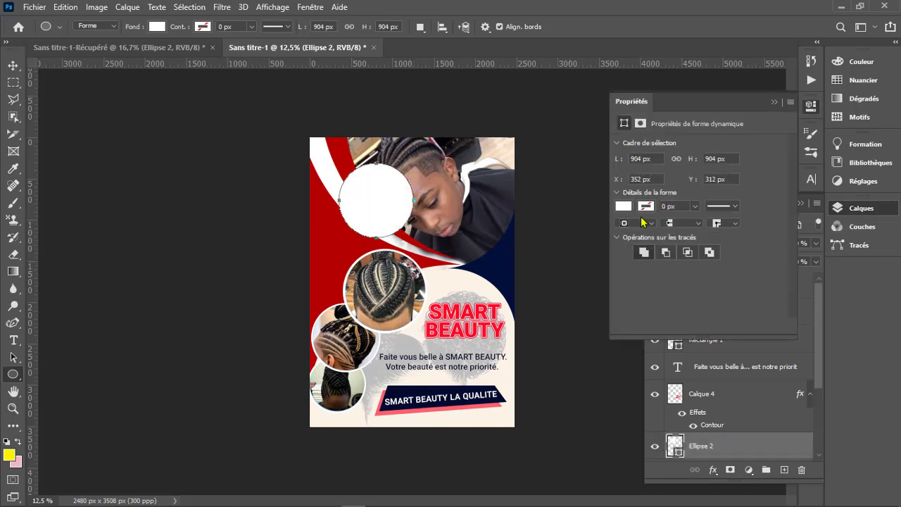
- Give the circle a white (ffffff) outline about 18.33 px wide
click(646, 206)
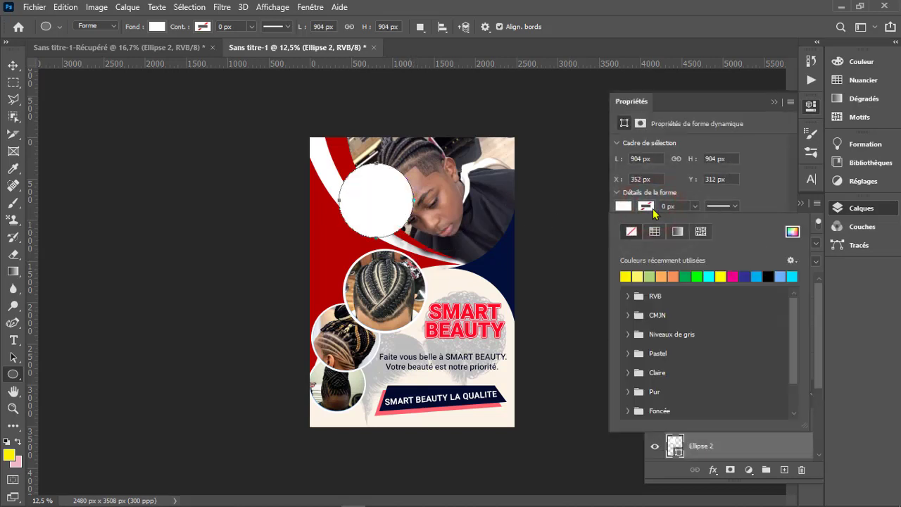
click(653, 210)
click(653, 209)
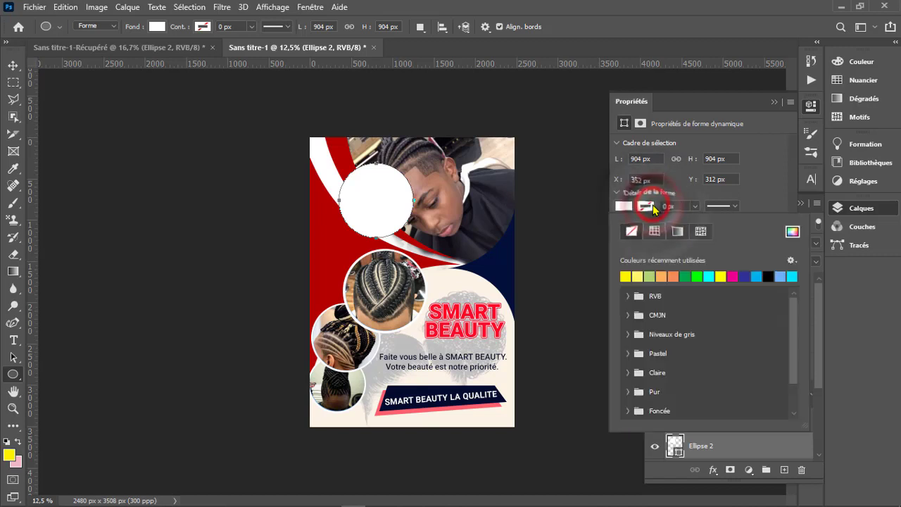
click(649, 208)
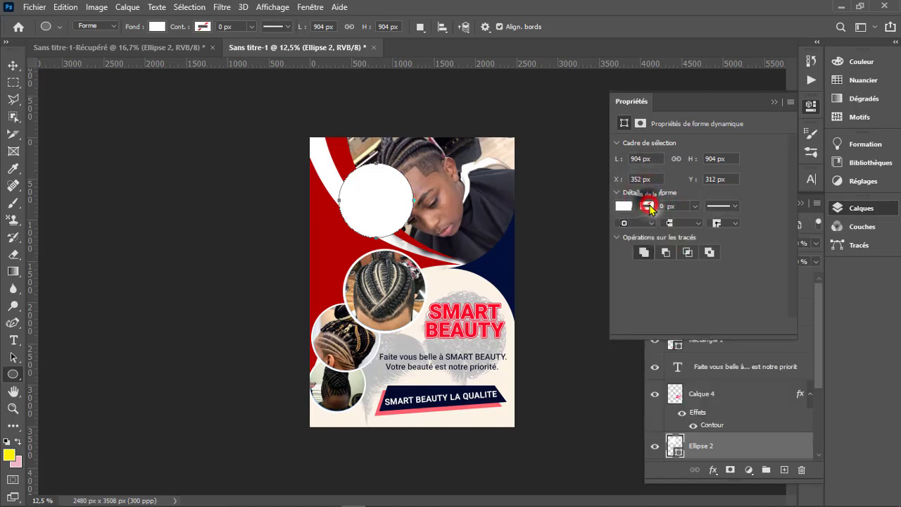
click(651, 208)
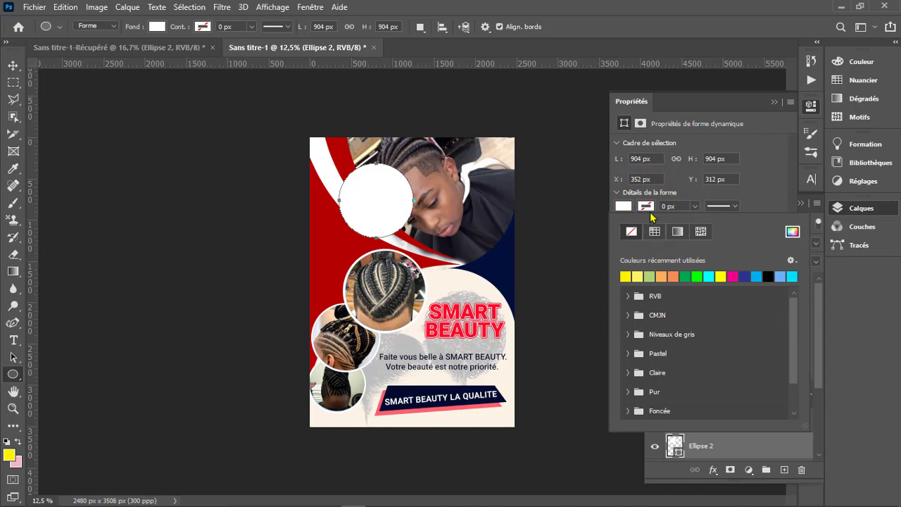
click(649, 209)
click(650, 207)
click(655, 231)
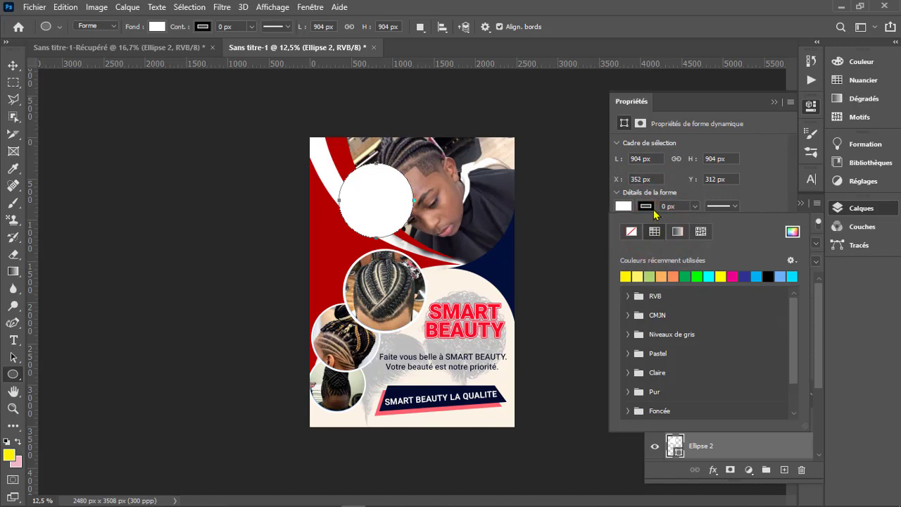
click(652, 208)
click(650, 207)
click(793, 231)
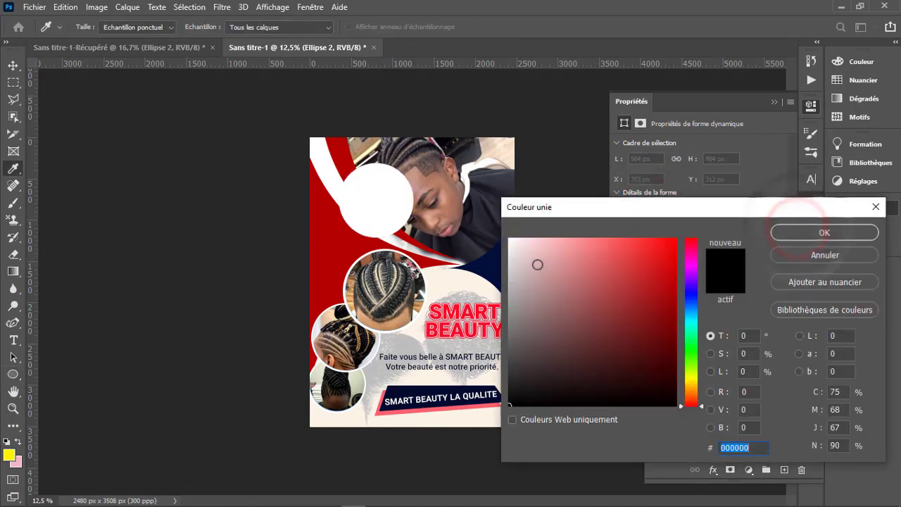
text(ffffff)
click(822, 232)
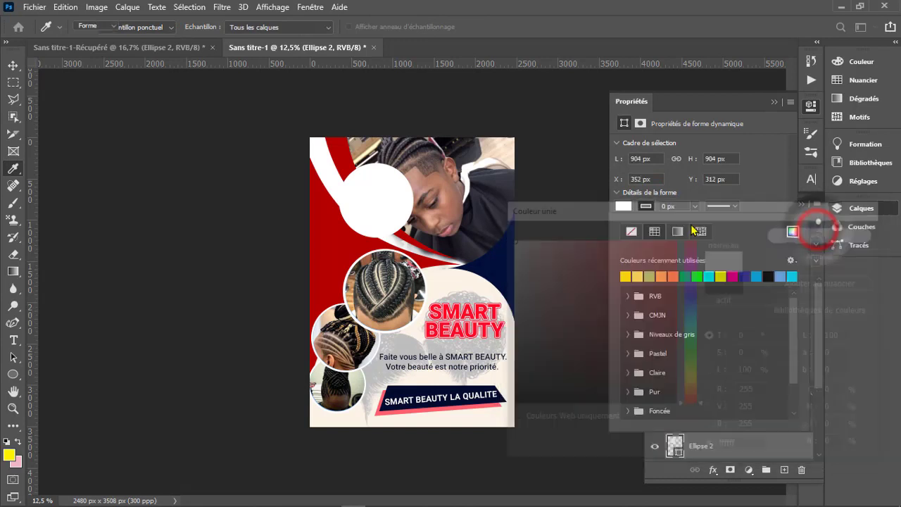
click(696, 206)
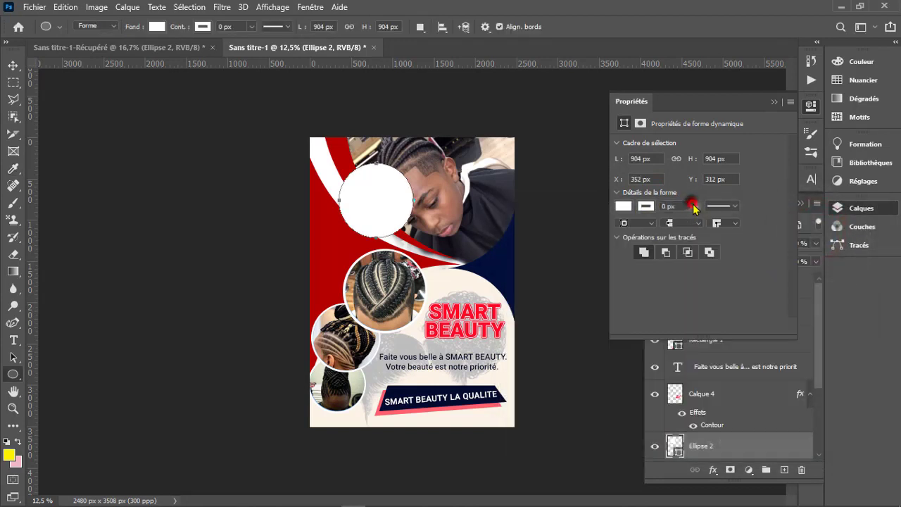
drag(694, 223, 708, 222)
- Fill the circle with the navy blue sampled from the flyer's dark blue shape
click(627, 208)
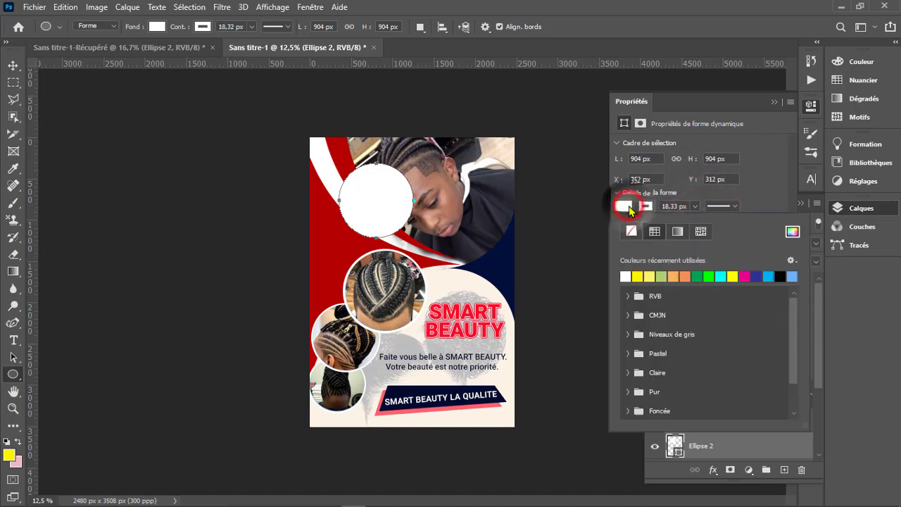
click(627, 207)
click(627, 208)
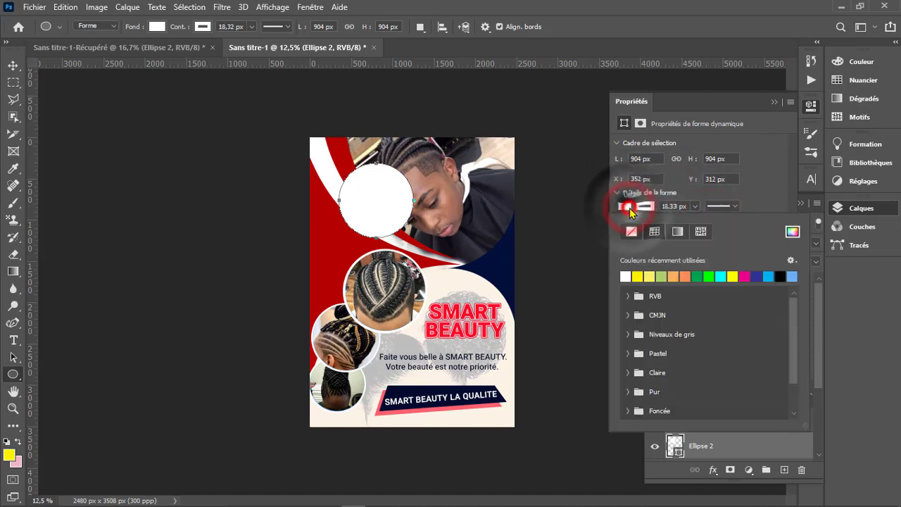
click(794, 233)
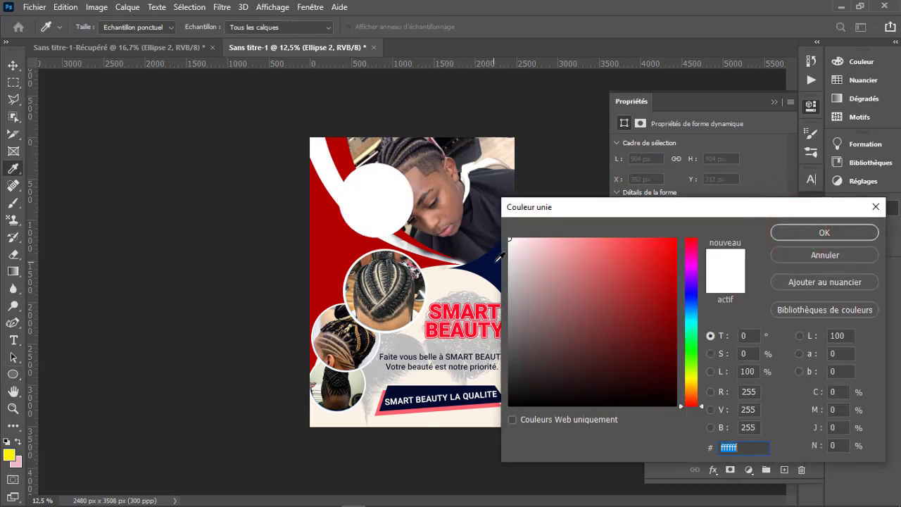
click(500, 258)
click(803, 236)
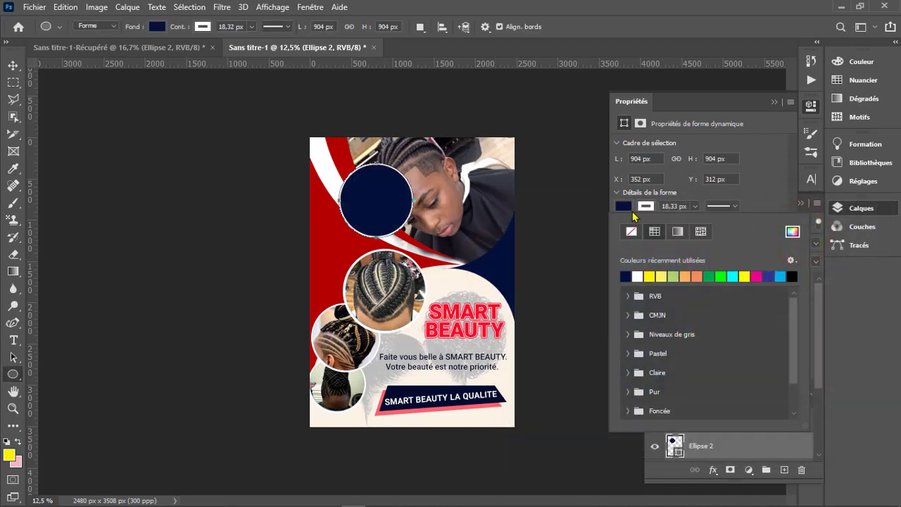
- Set the circle's outline width to about 31.97 px and shift the circle slightly down and left, over the white curve
click(694, 207)
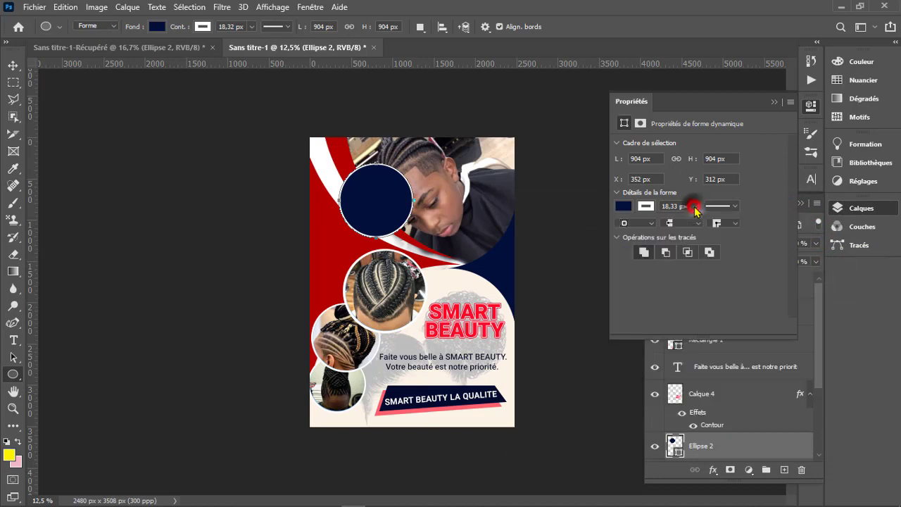
click(697, 219)
drag(697, 220, 699, 220)
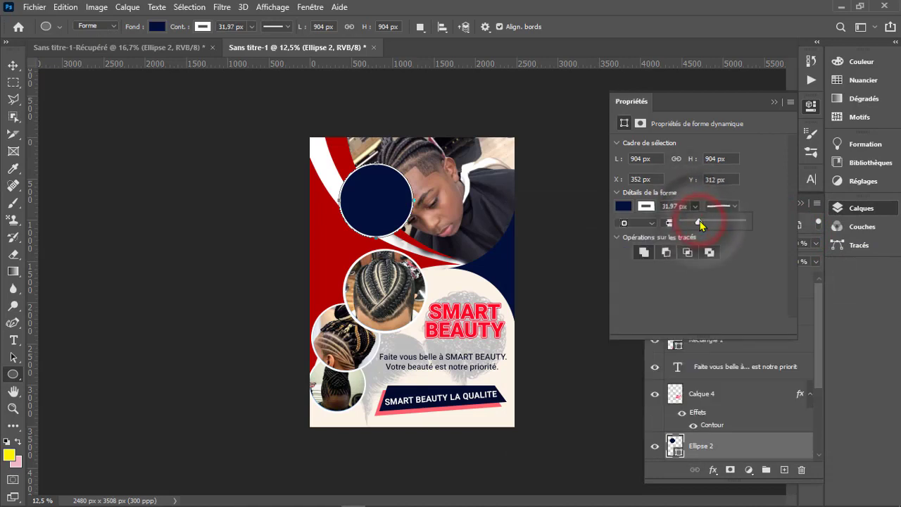
click(761, 185)
click(774, 102)
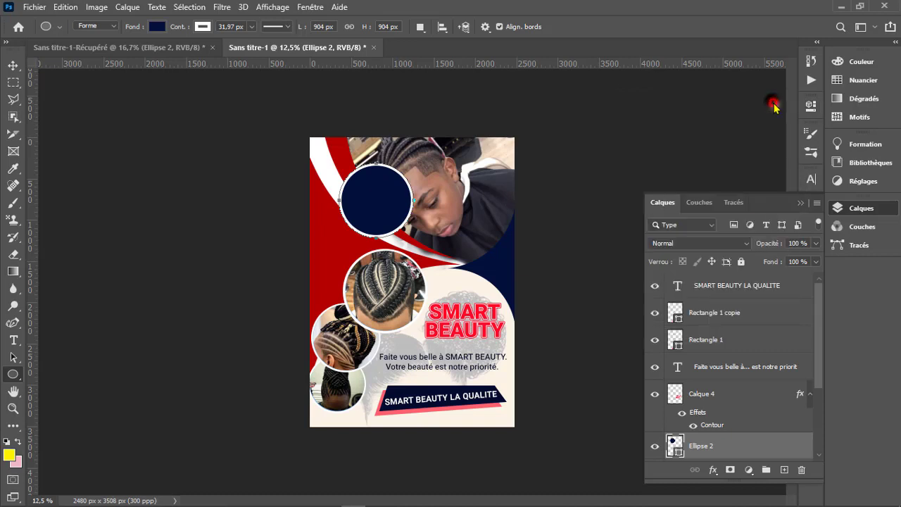
key(v)
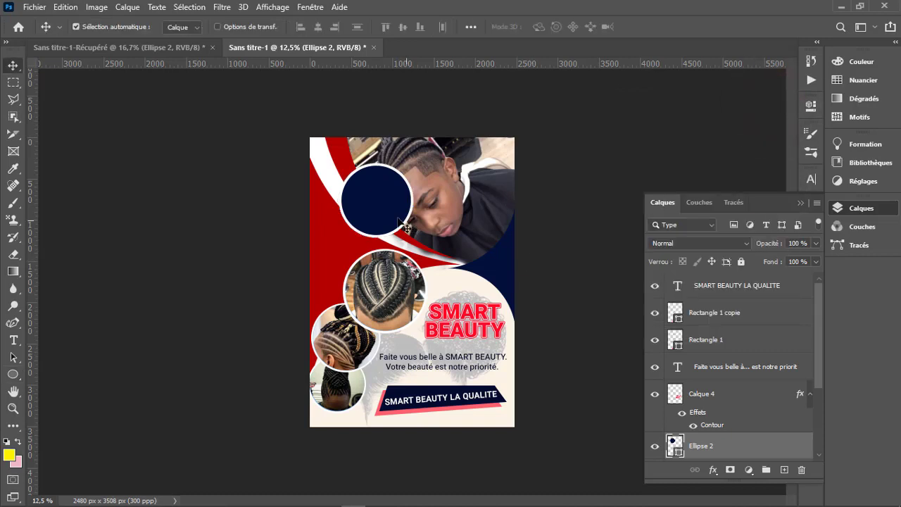
drag(384, 212, 372, 222)
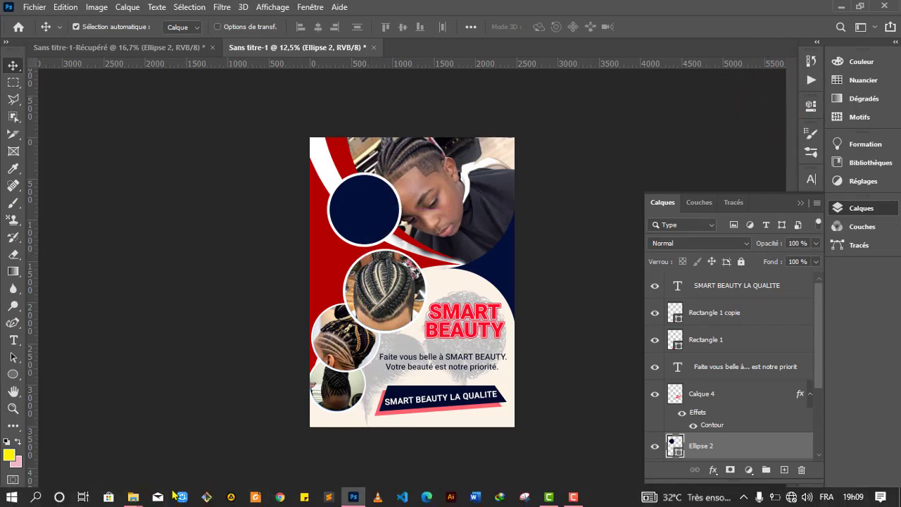
- Place the beauty_lg48.png logo from the TRESSE folder on the flyer and move it over the navy circle
click(260, 458)
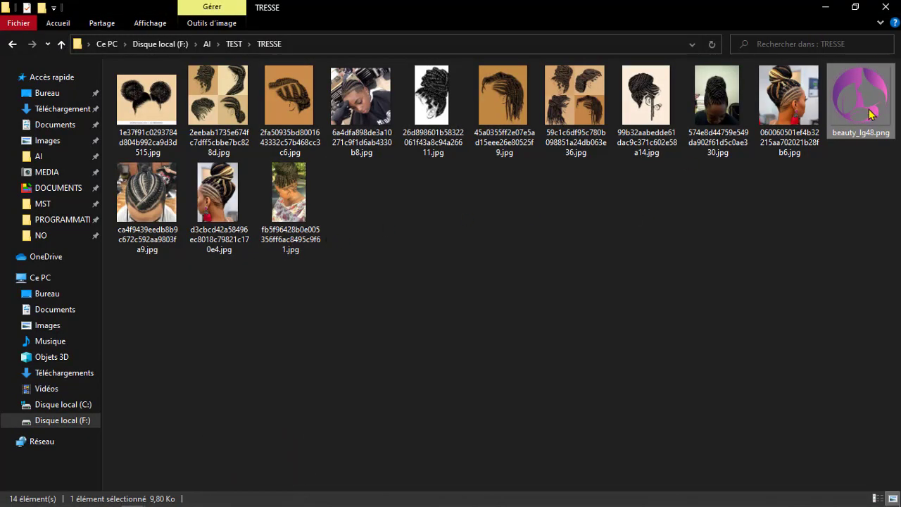
drag(871, 114, 374, 238)
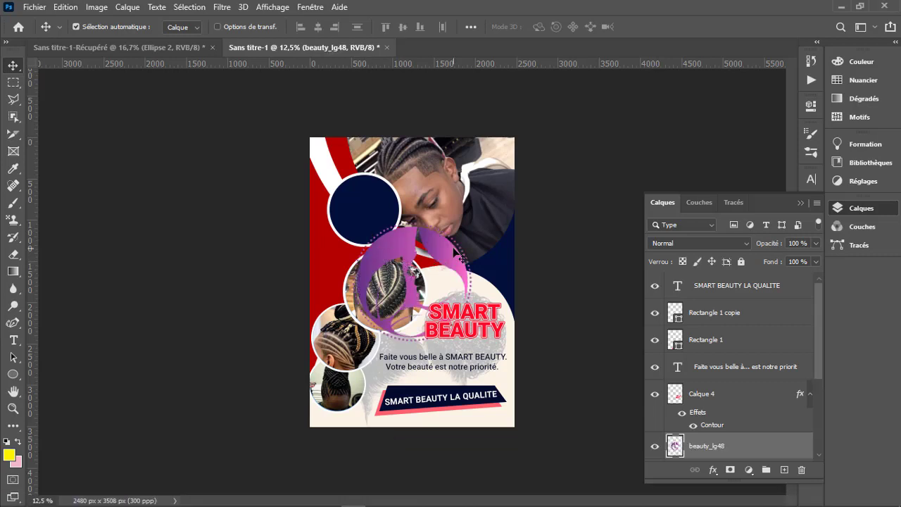
drag(449, 252, 391, 192)
- Scale the logo to about 61.49% and align it with the navy circle
key(ctrl+t)
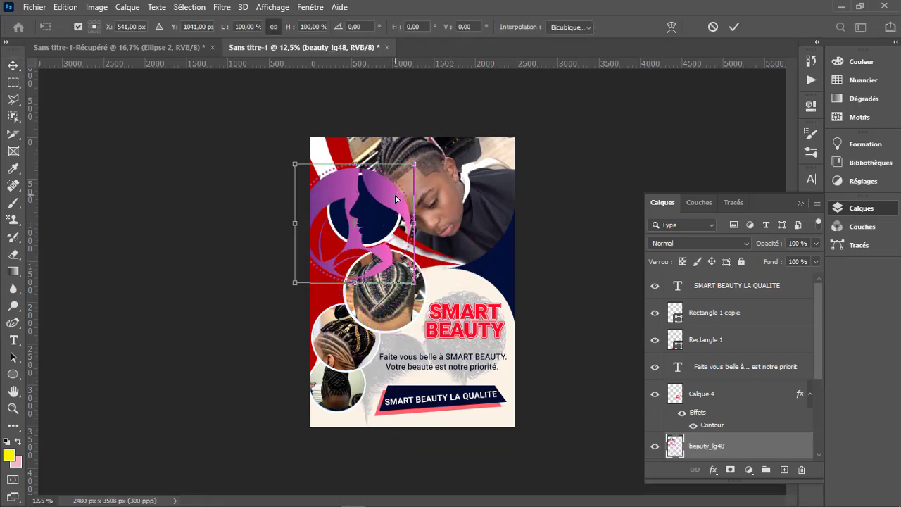
drag(355, 284, 362, 242)
drag(327, 173, 329, 175)
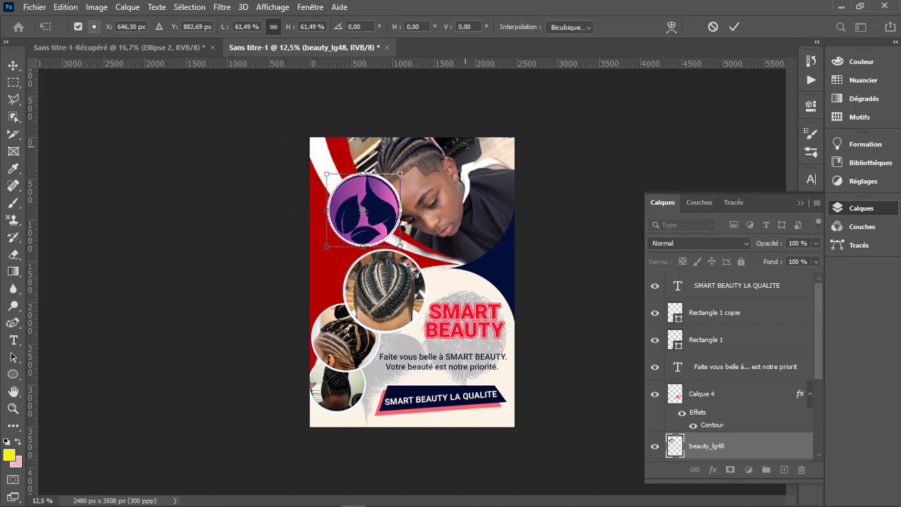
click(734, 26)
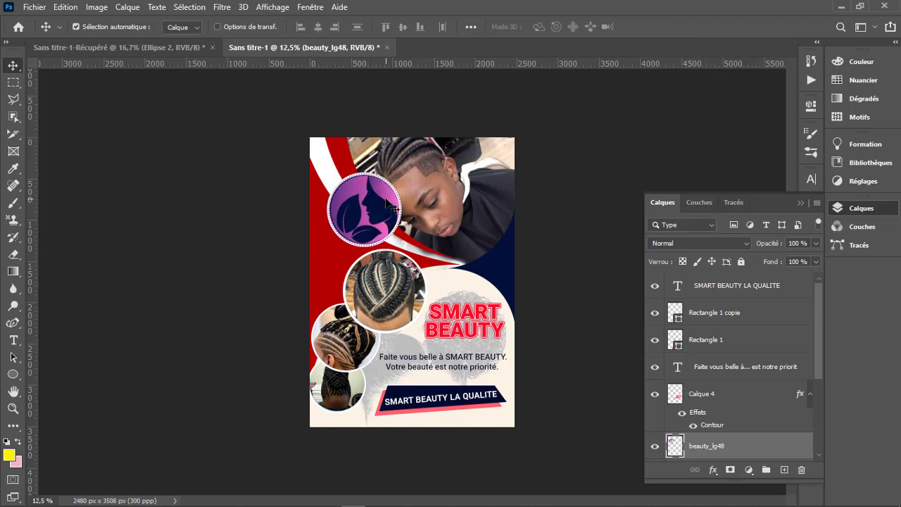
- Reduce the logo to about 93.69% so it fits inside the circle's white outline
key(ctrl+t)
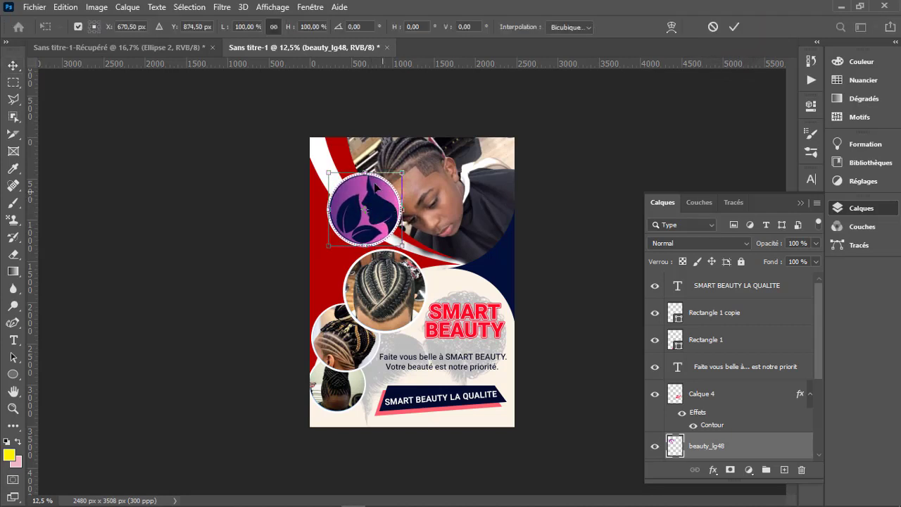
drag(367, 170, 369, 174)
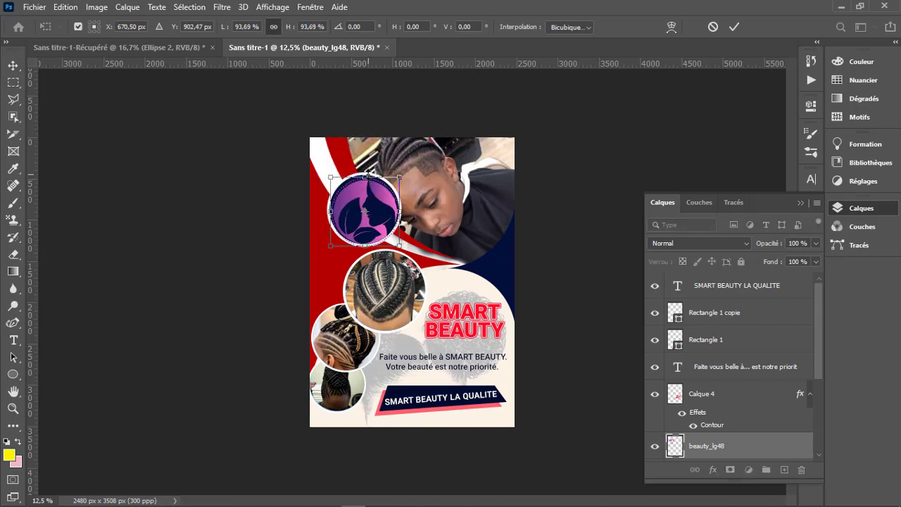
click(732, 29)
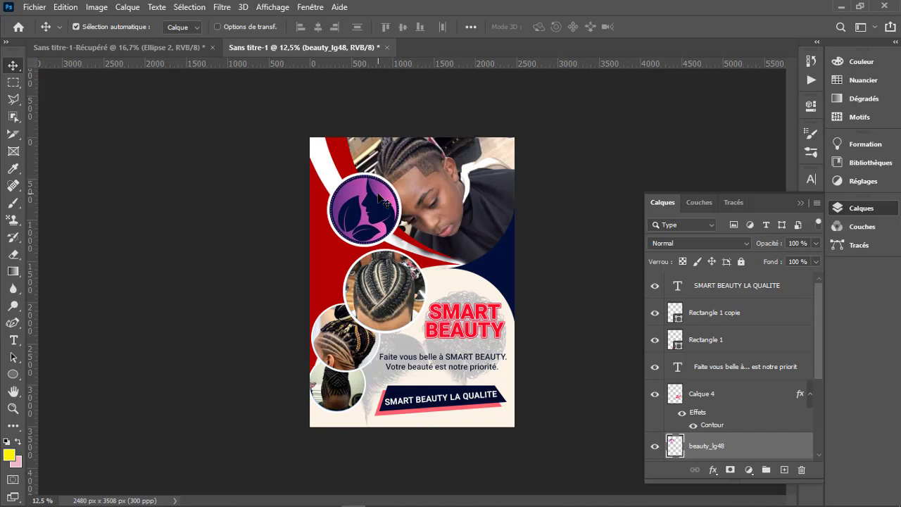
- Load the large portrait photo layer's outline as a selection and add a new empty layer directly above that photo
click(414, 239)
key(l)
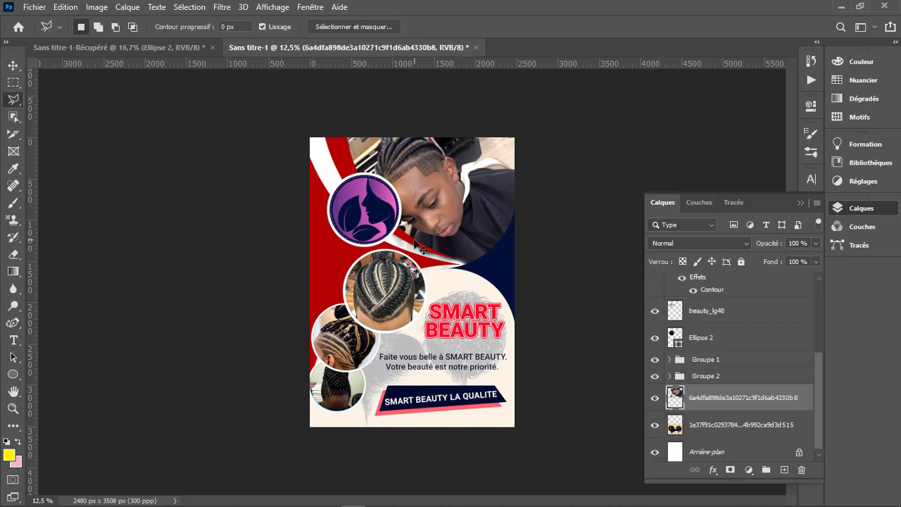
ctrl+click(676, 398)
click(785, 473)
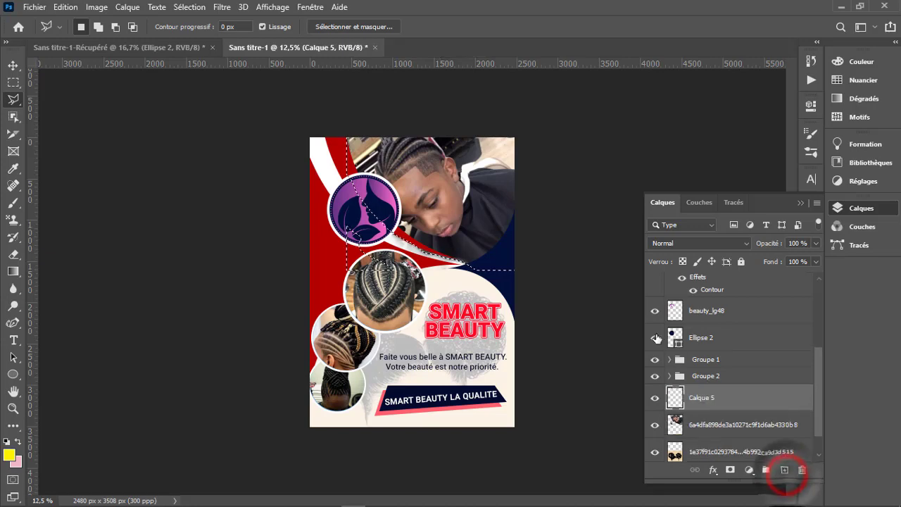
- Fill the portrait-shaped selection on the new layer with black (000000) at 100% opacity and deselect
right_click(486, 236)
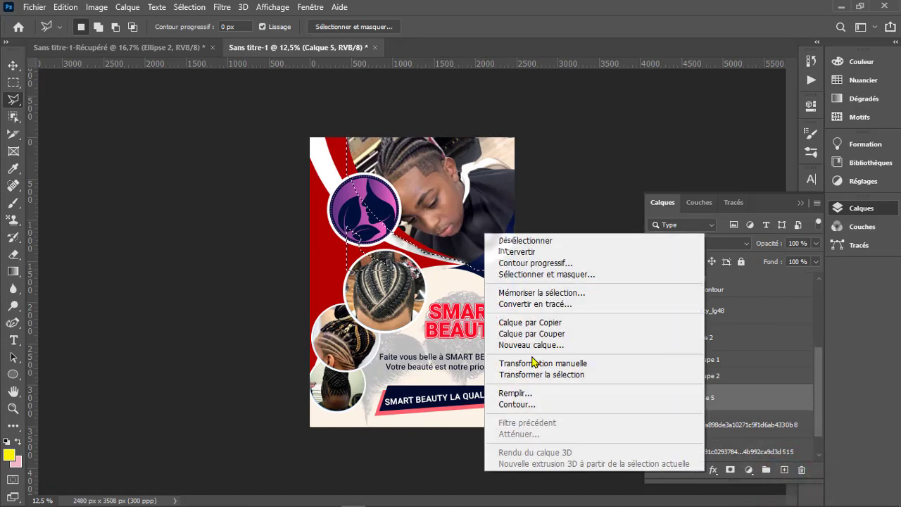
click(518, 392)
click(462, 126)
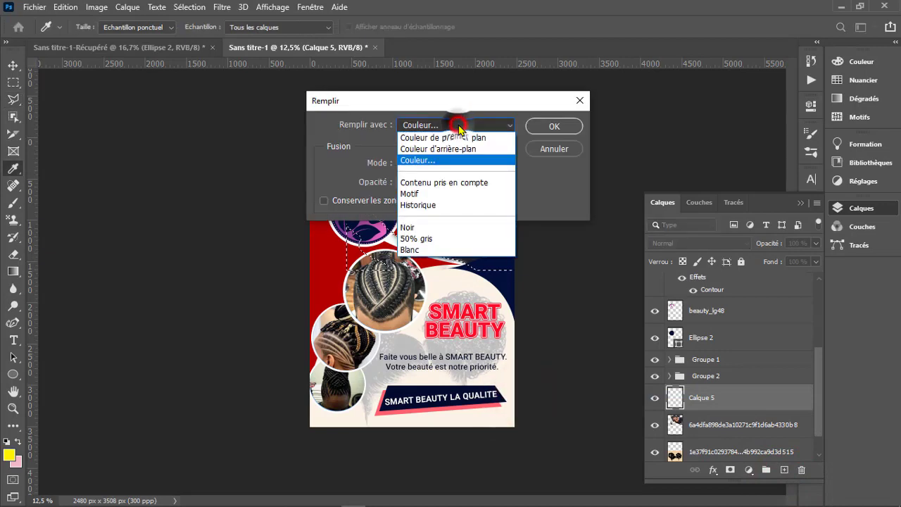
click(460, 125)
click(817, 233)
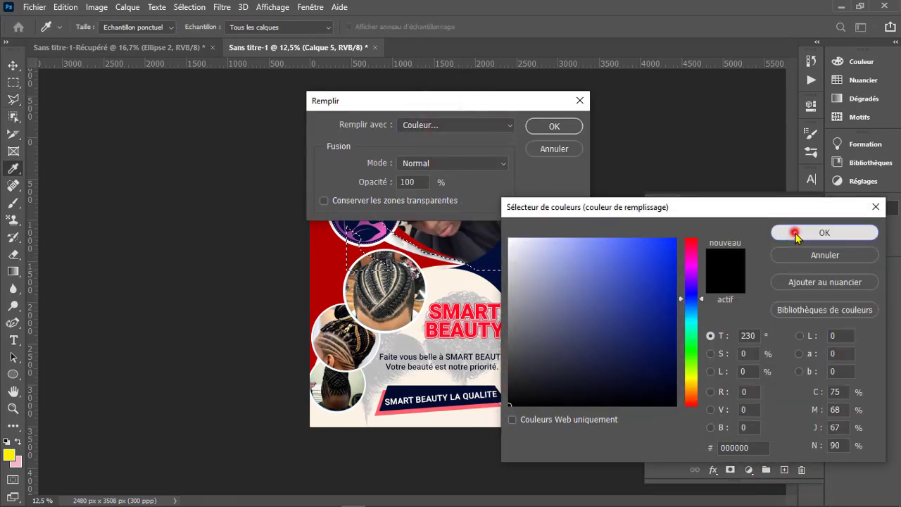
click(565, 125)
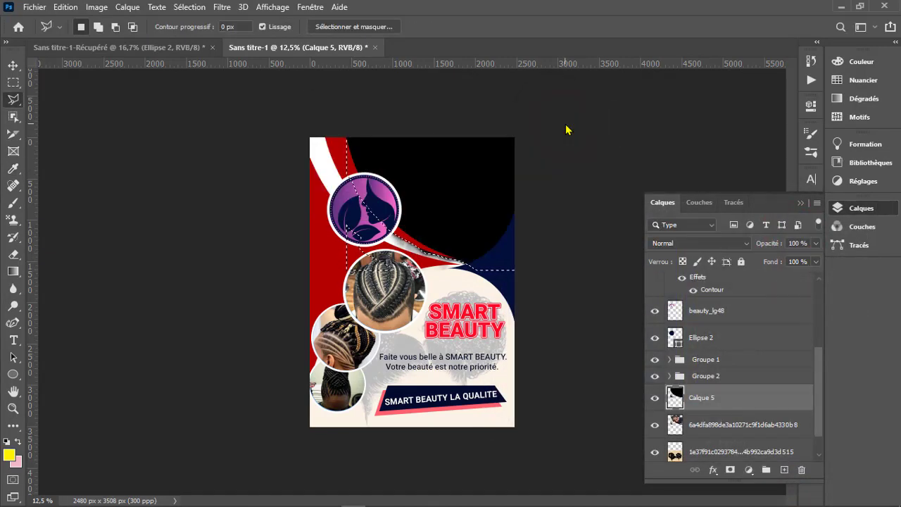
key(ctrl+d)
- Place the black layer directly beneath the large portrait photo layer and set the photo's opacity to 52%
drag(711, 399, 706, 442)
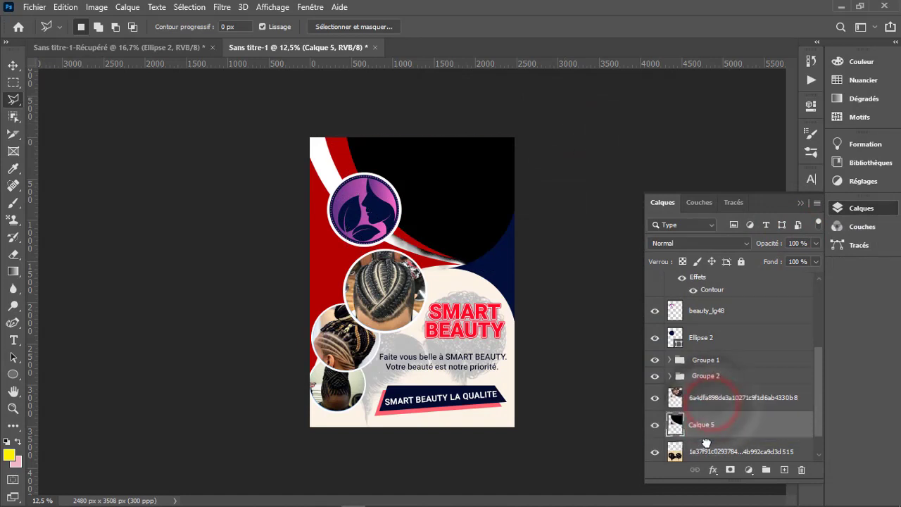
click(712, 398)
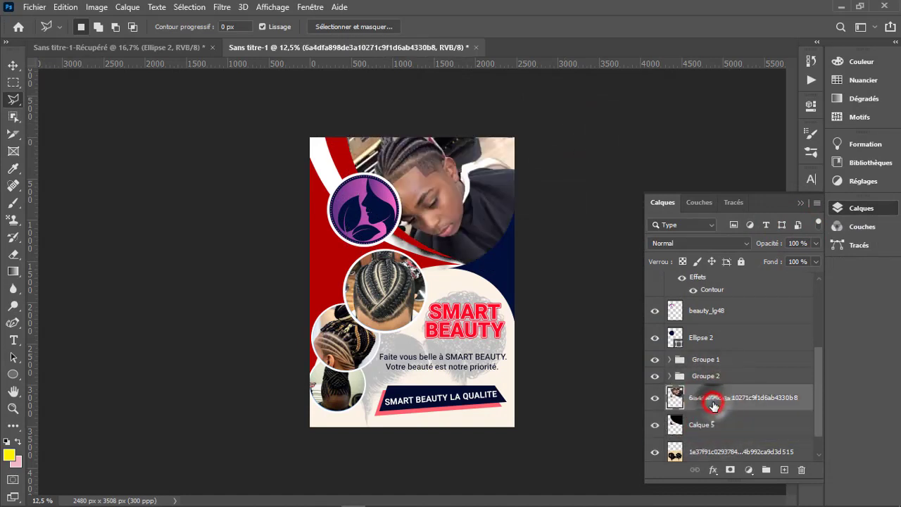
click(817, 244)
drag(814, 259, 787, 262)
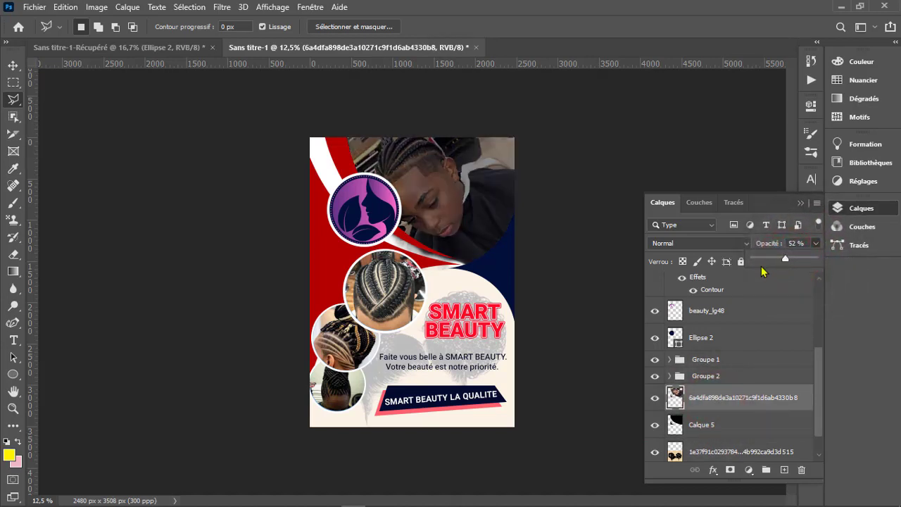
click(802, 204)
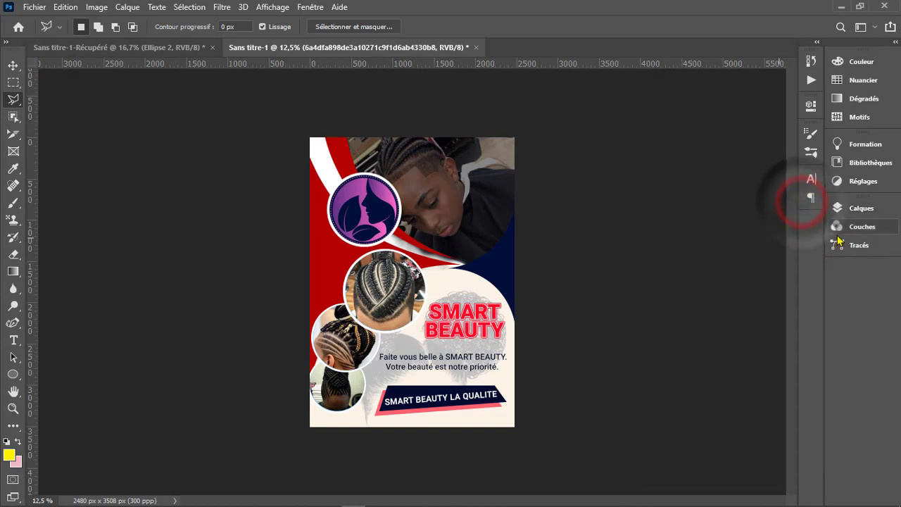
click(853, 207)
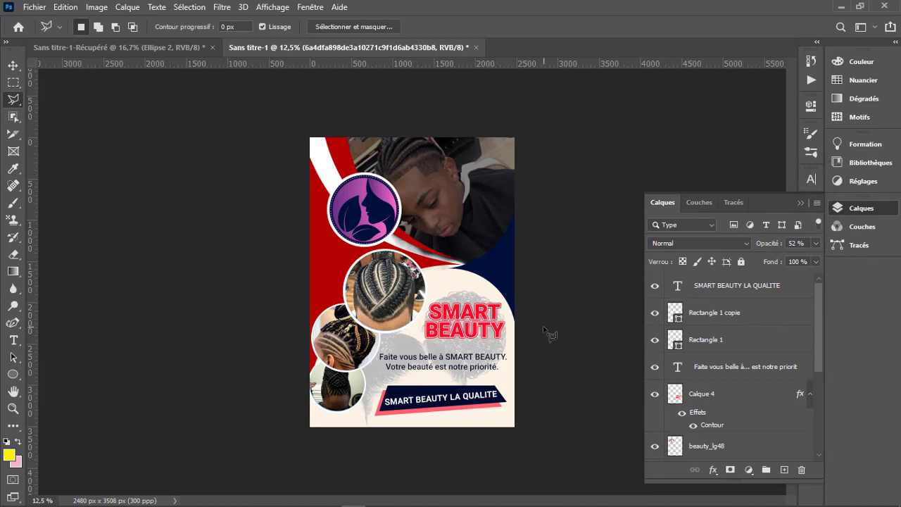
- Erase along the lower edge of the portrait photo beside the white curve, using the Eraser at 100% opacity
key(e)
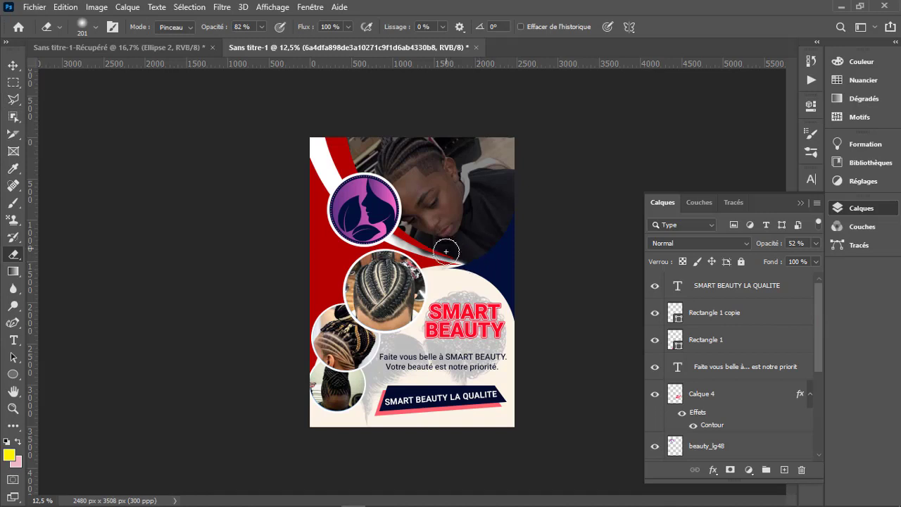
click(95, 28)
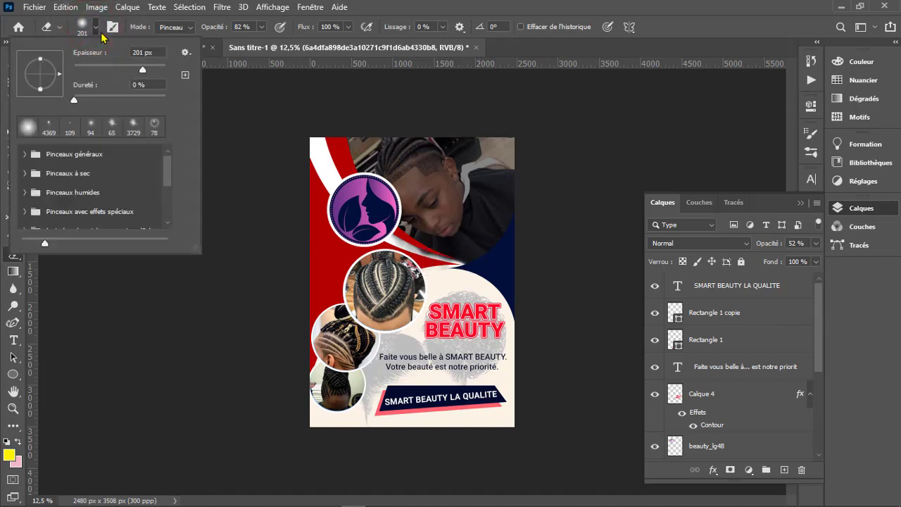
click(97, 28)
click(261, 26)
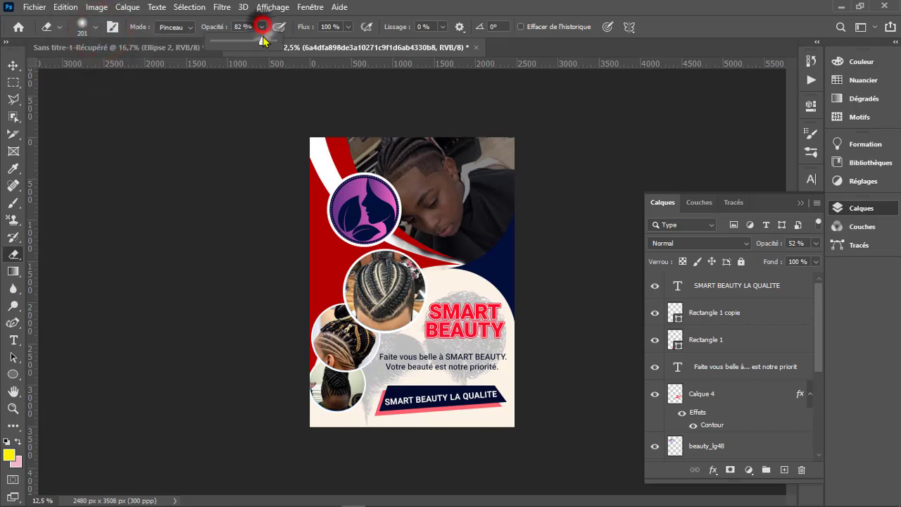
drag(263, 40, 276, 40)
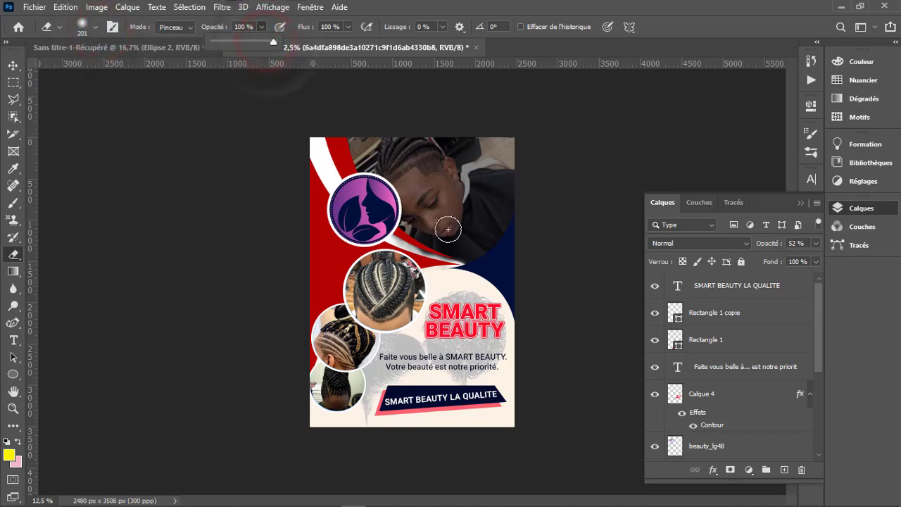
click(418, 257)
click(429, 266)
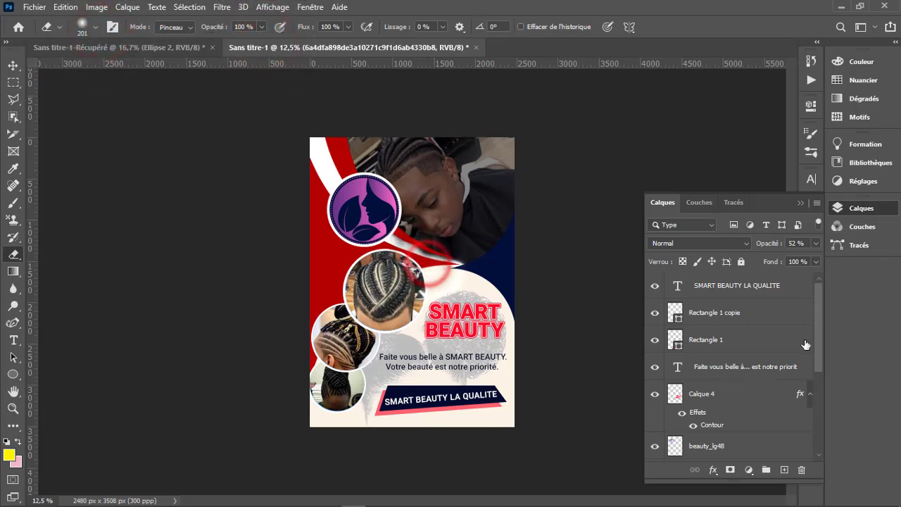
- Erase the black layer under the portrait along its lower edge near the white curve
drag(818, 356, 818, 421)
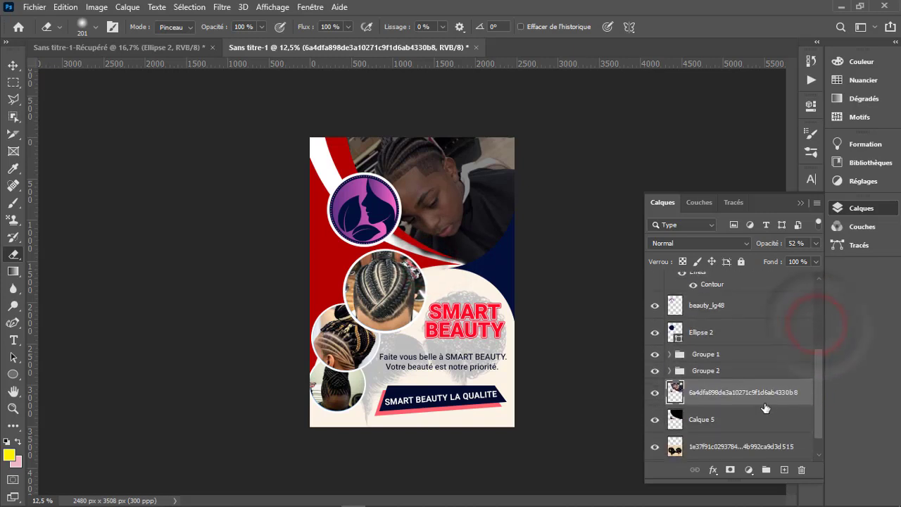
click(706, 415)
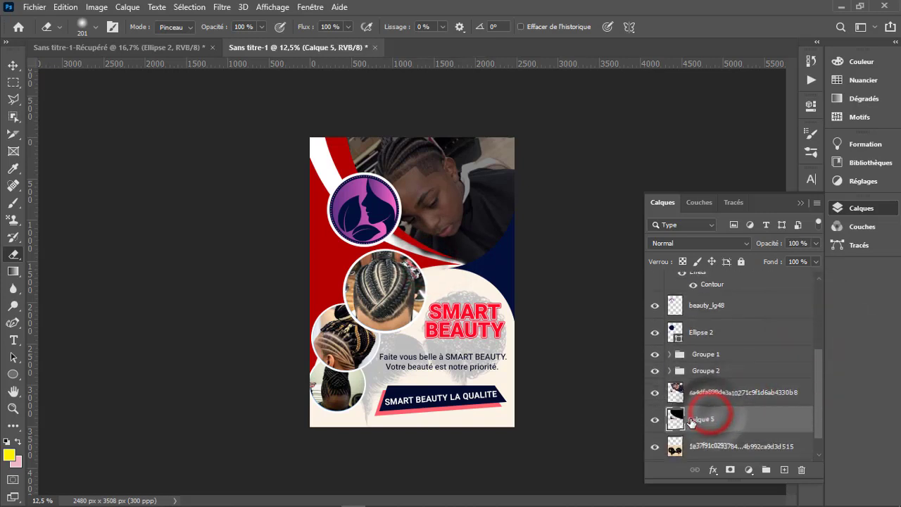
mouse_move(414, 261)
mouse_down()
mouse_move(435, 262)
mouse_move(409, 250)
mouse_move(461, 279)
mouse_up()
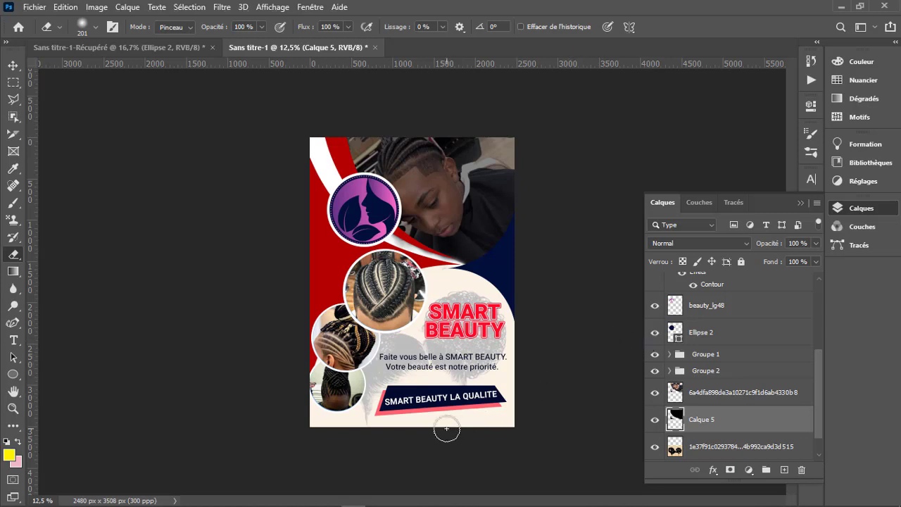
- Extend the canvas below the flyer with the Crop tool to 2480 x 3636 px
key(c)
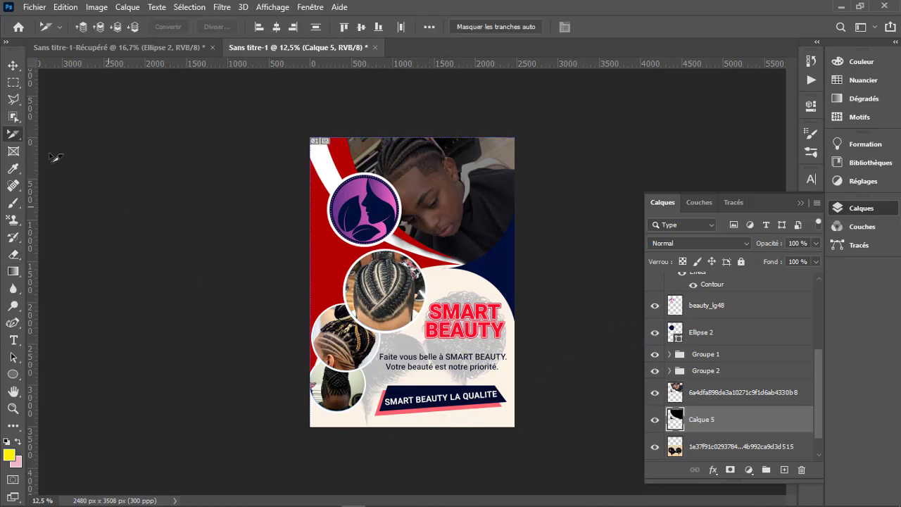
right_click(14, 137)
click(63, 133)
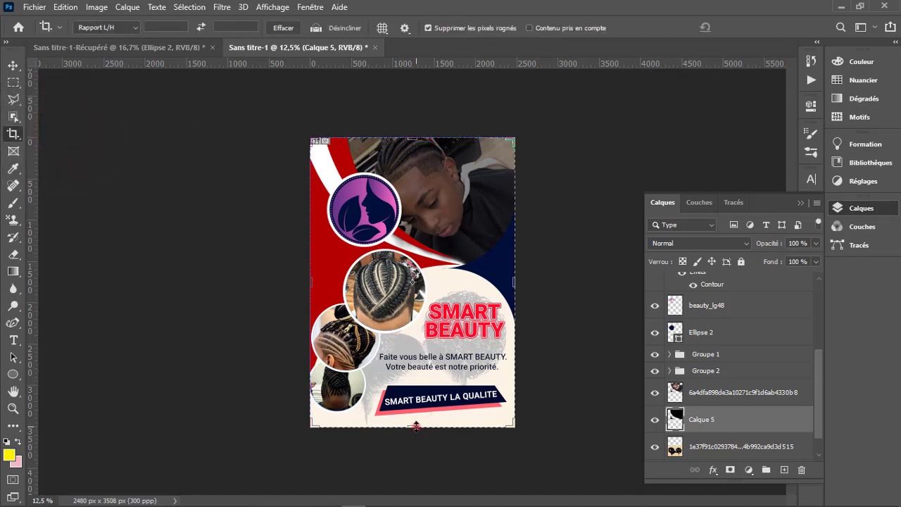
drag(416, 426, 415, 432)
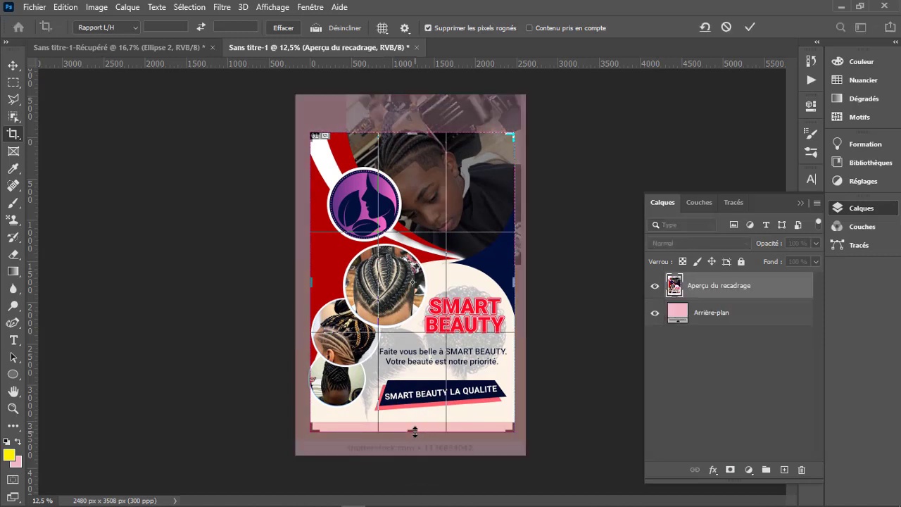
click(750, 28)
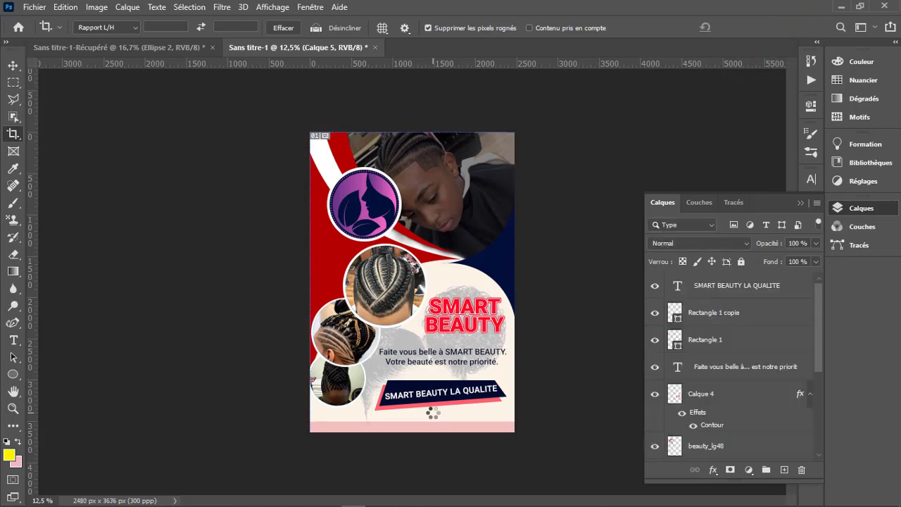
- Fill the background layer with white (ffffff) to cover the pink strip along the flyer's bottom
drag(820, 326, 819, 432)
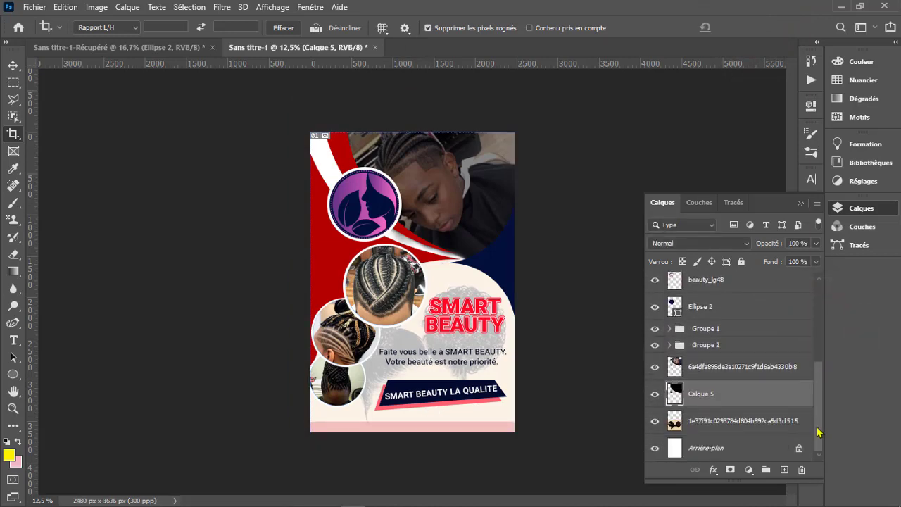
click(707, 448)
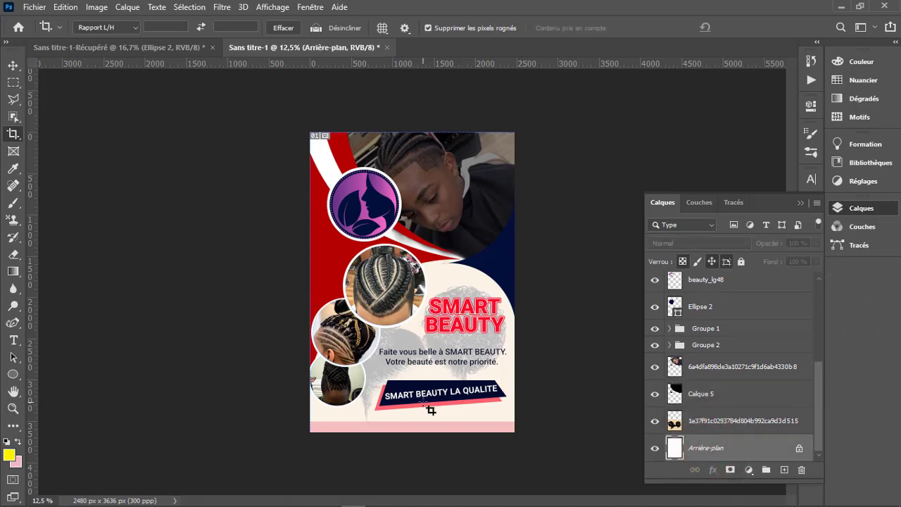
click(62, 6)
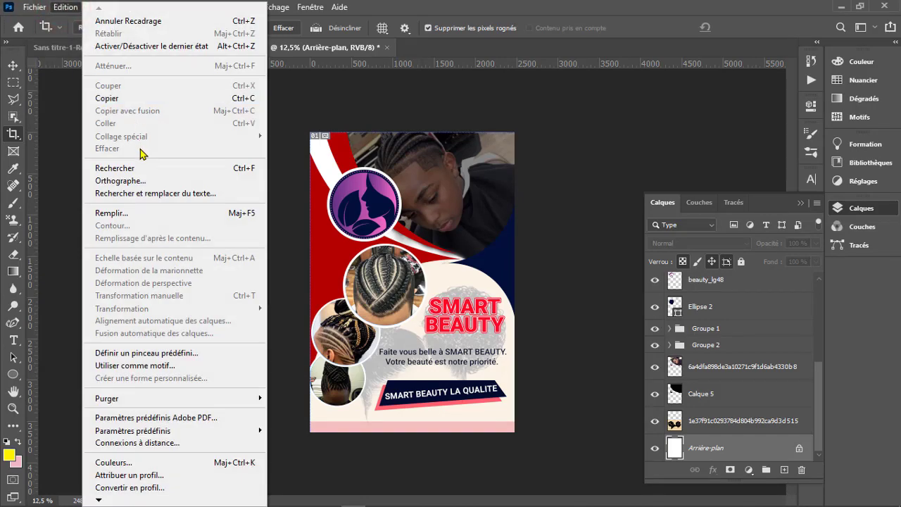
click(152, 211)
click(454, 124)
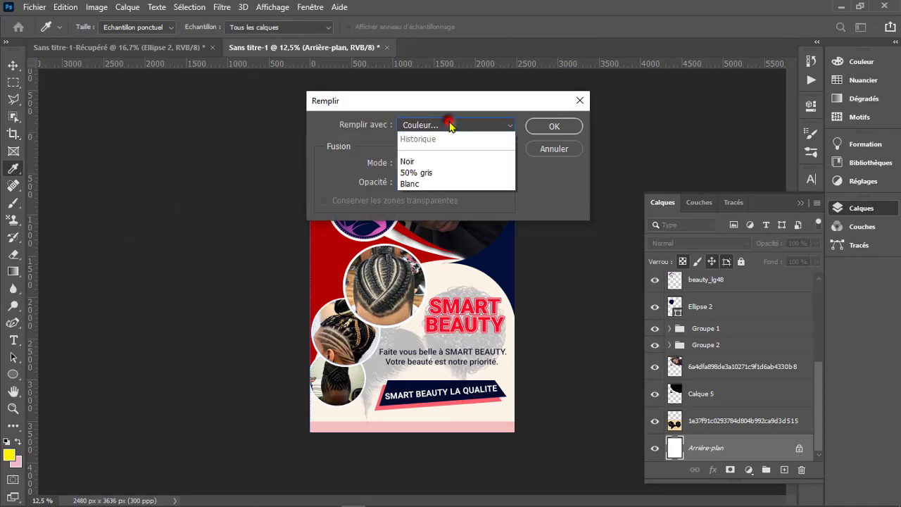
click(453, 125)
drag(547, 283, 508, 238)
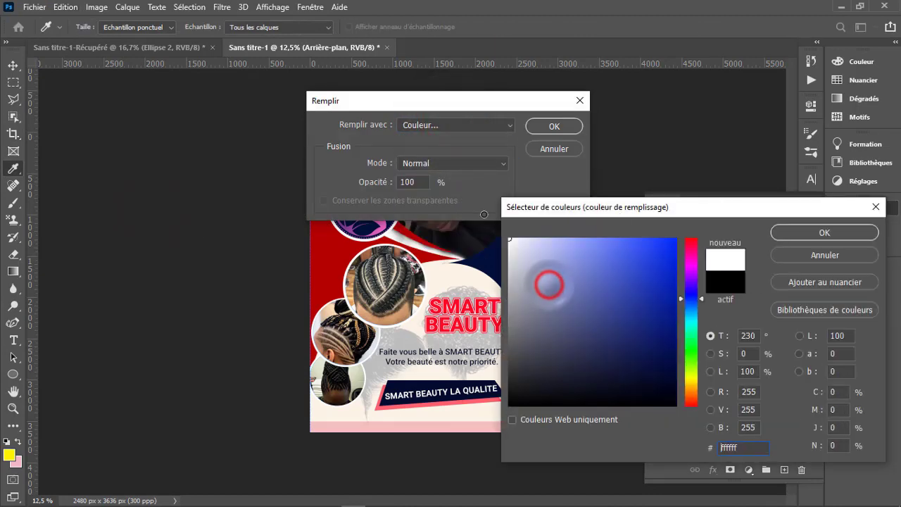
click(812, 232)
click(549, 125)
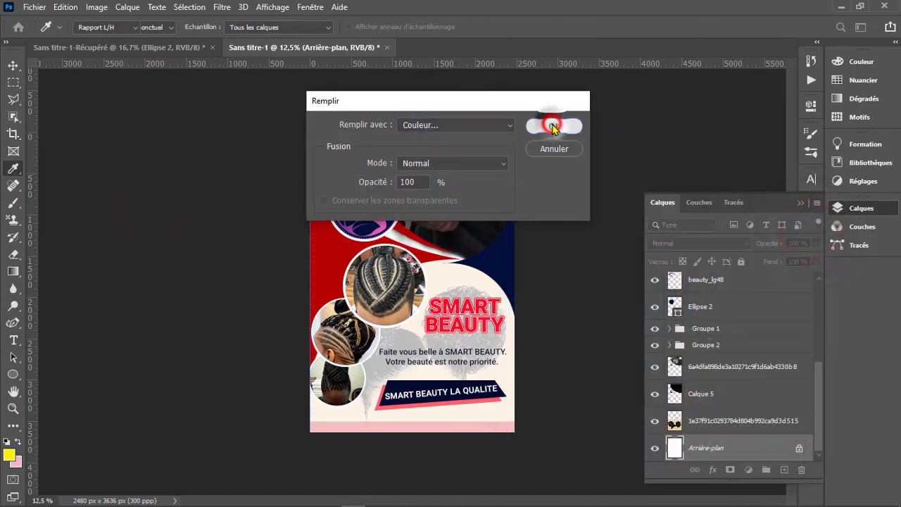
key(c)
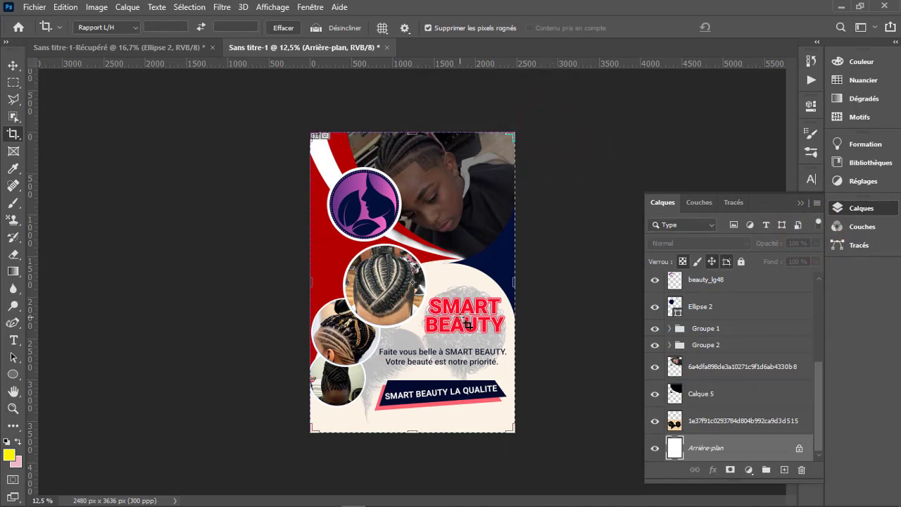
- Add a new empty layer above the SMART BEAUTY LA QUALITE text layer
click(13, 66)
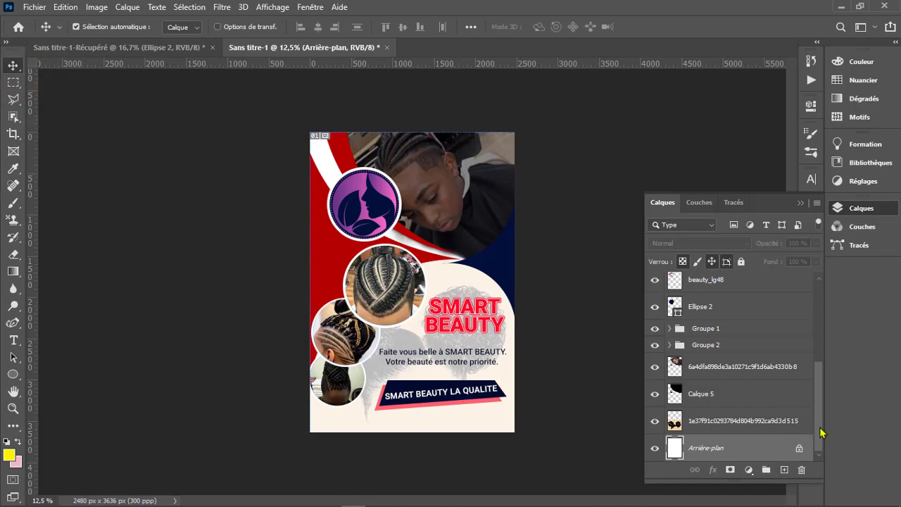
drag(820, 425, 826, 319)
click(757, 278)
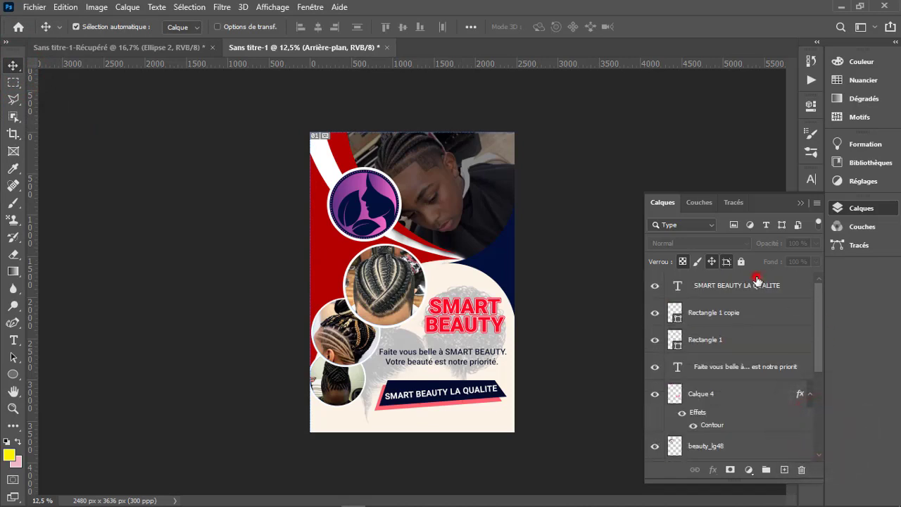
click(756, 286)
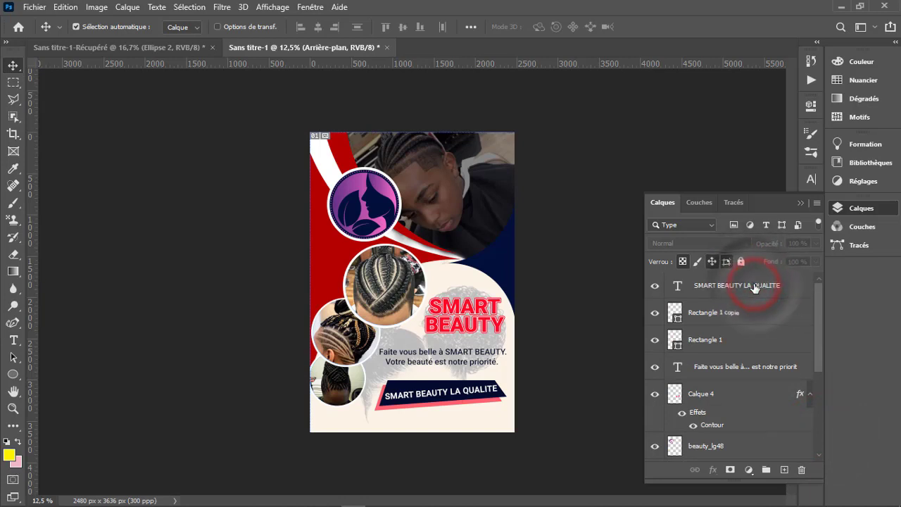
click(783, 469)
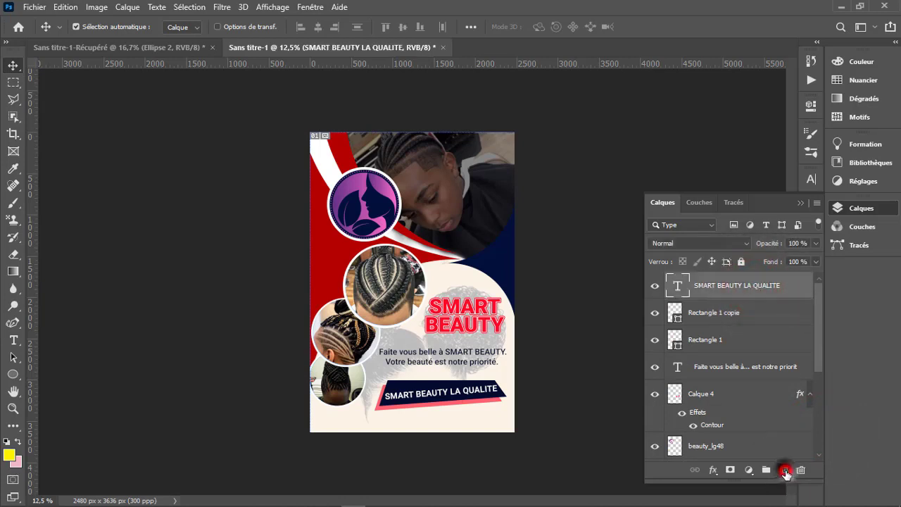
- Fill a full-width rectangular selection along the flyer's bottom edge with navy sampled from the artwork, and remove the selection
key(m)
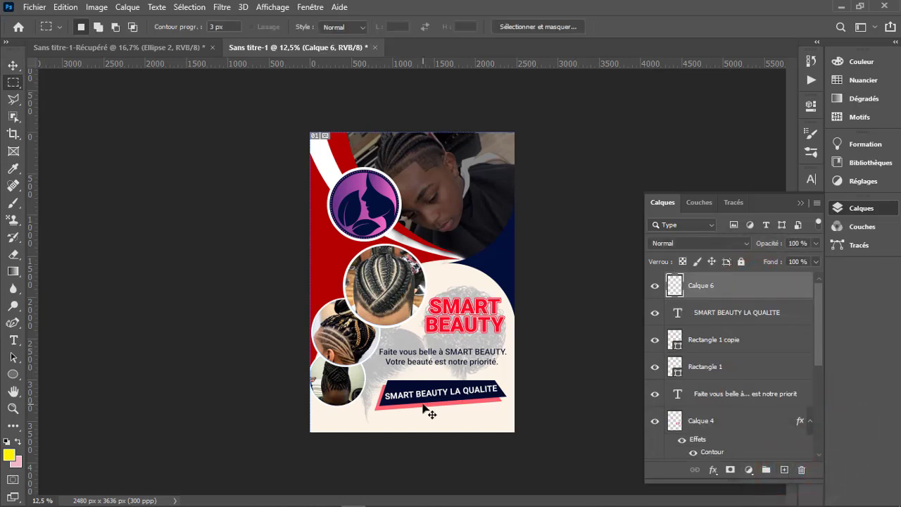
mouse_move(305, 414)
mouse_down()
mouse_move(393, 438)
mouse_move(555, 448)
mouse_up()
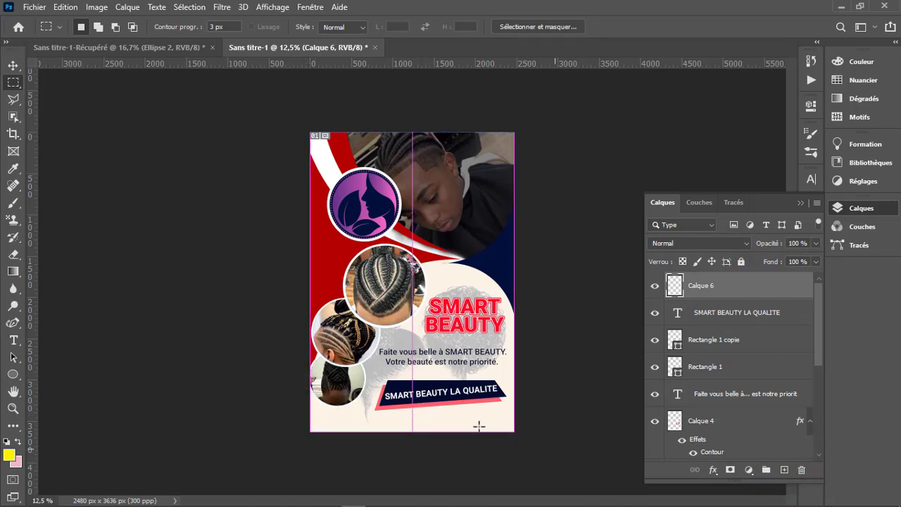
right_click(485, 423)
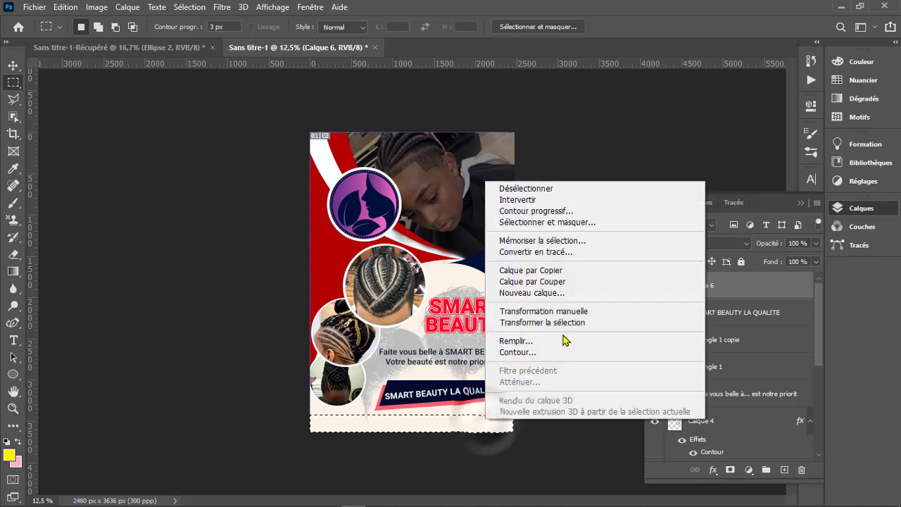
click(555, 343)
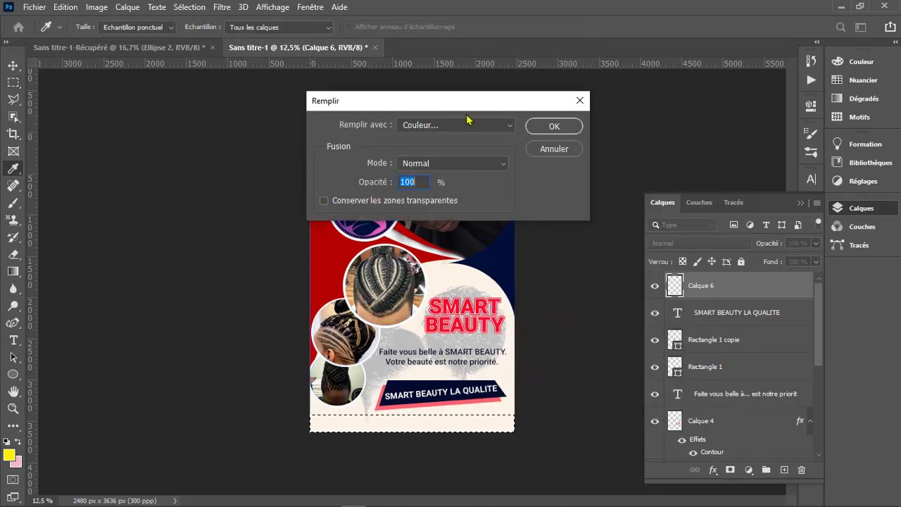
click(467, 124)
click(463, 125)
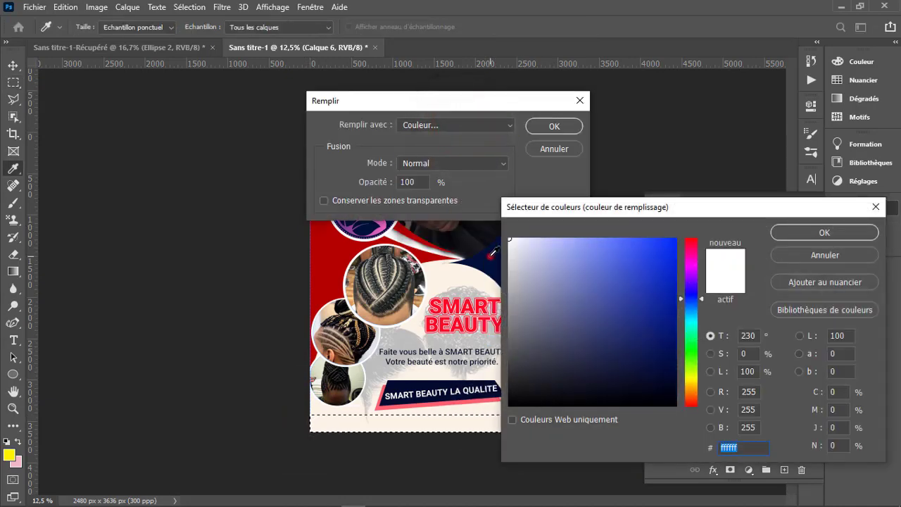
click(491, 254)
click(792, 232)
click(554, 127)
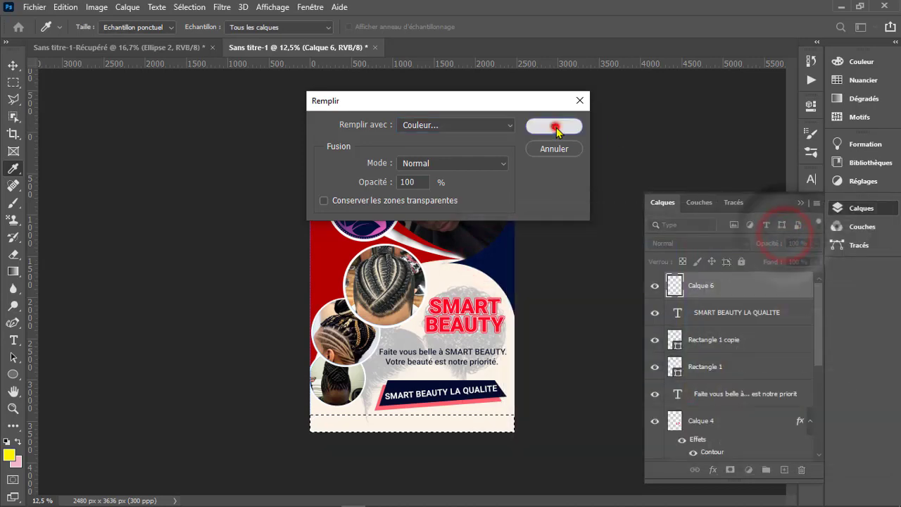
right_click(466, 428)
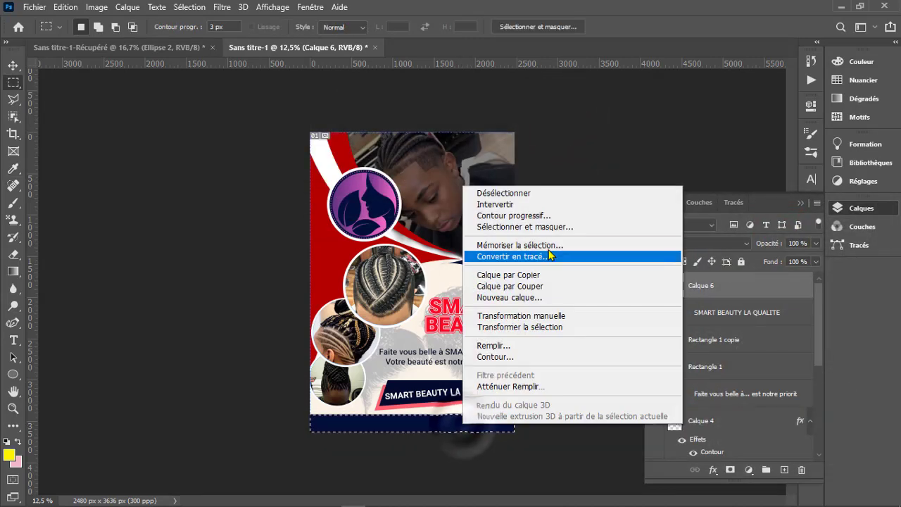
click(536, 193)
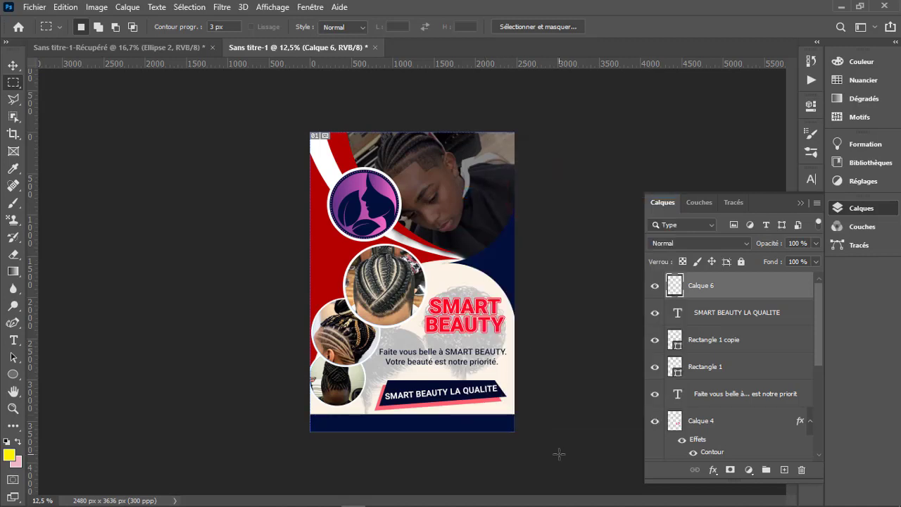
- Start a white Roboto Medium 24 pt text line on the navy bottom strip reading "CONTACT :"
key(z)
click(438, 425)
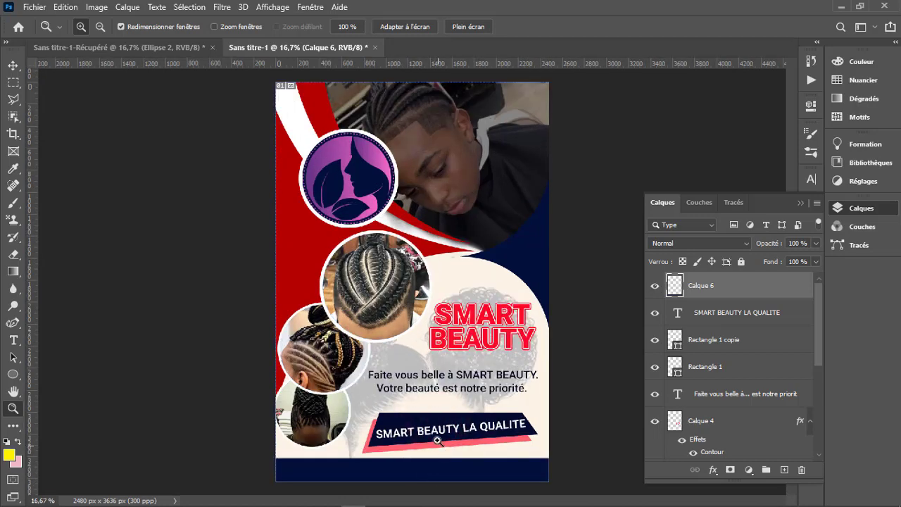
click(422, 482)
scroll(438, 447, down, 2)
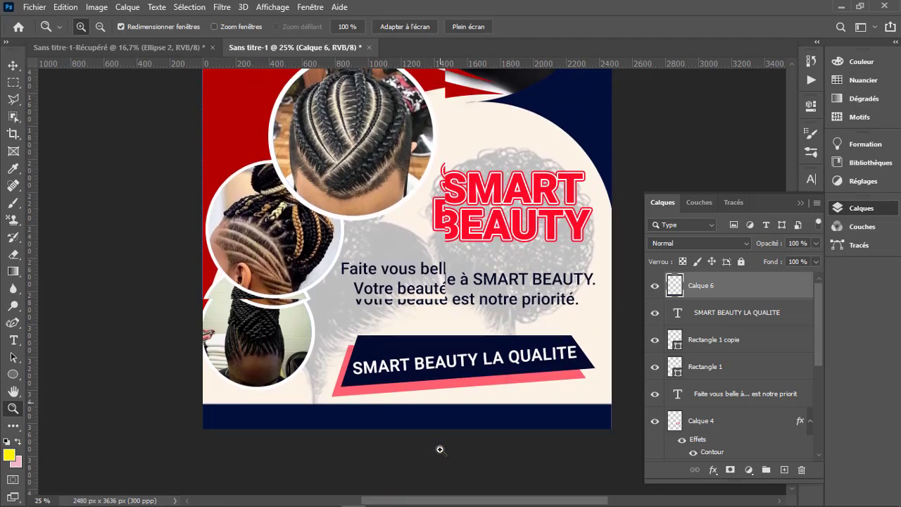
click(420, 403)
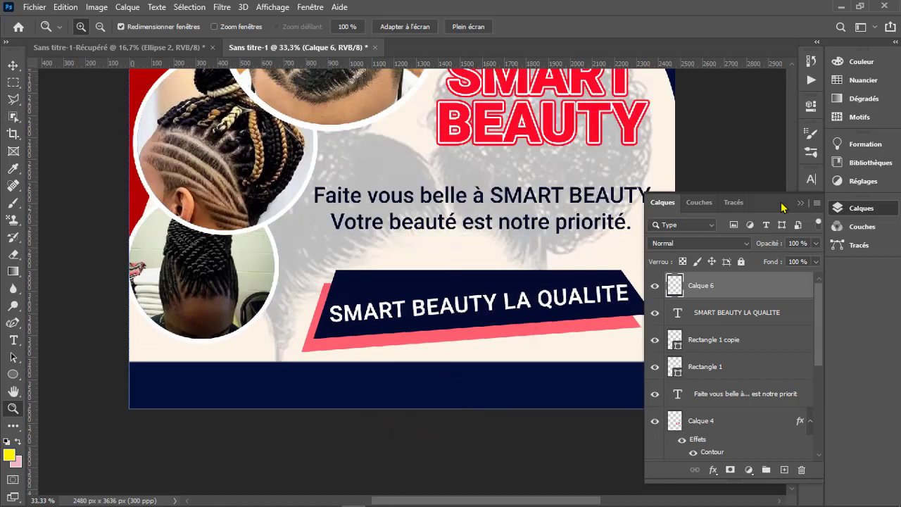
click(801, 204)
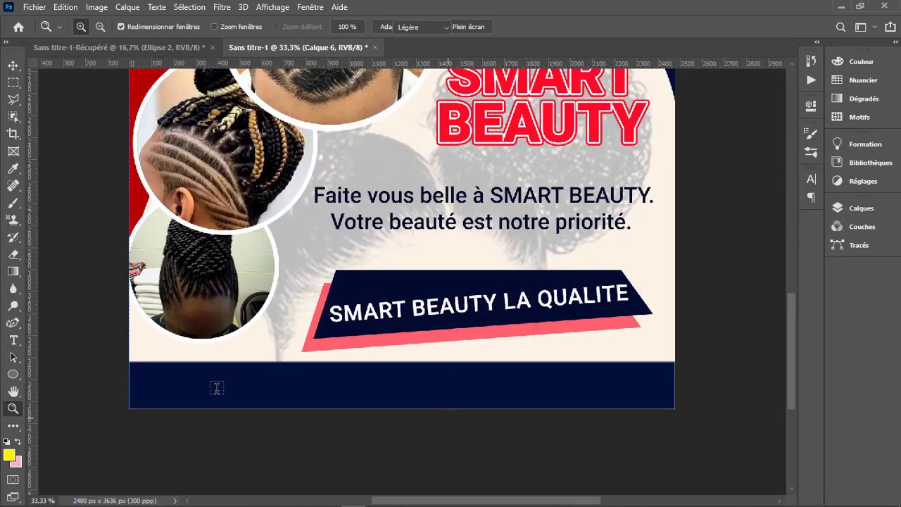
key(t)
click(192, 397)
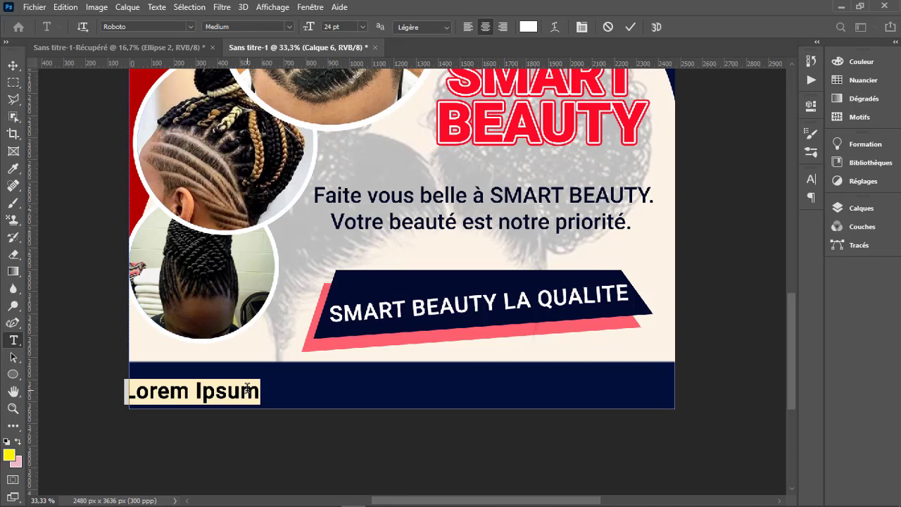
text(CO)
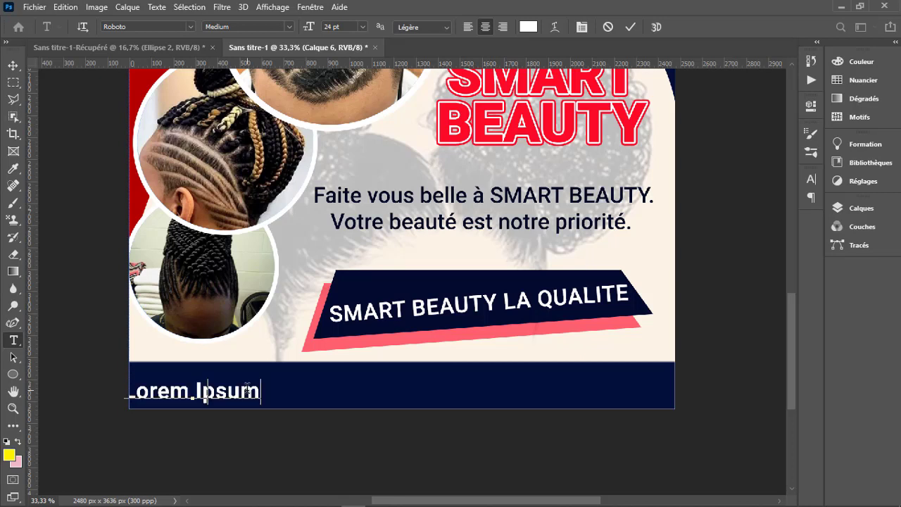
text(NTACT)
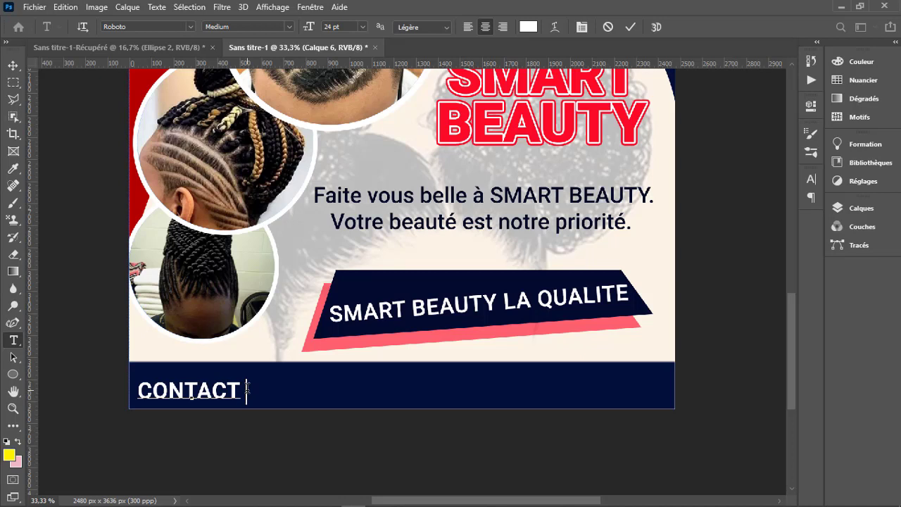
text( :)
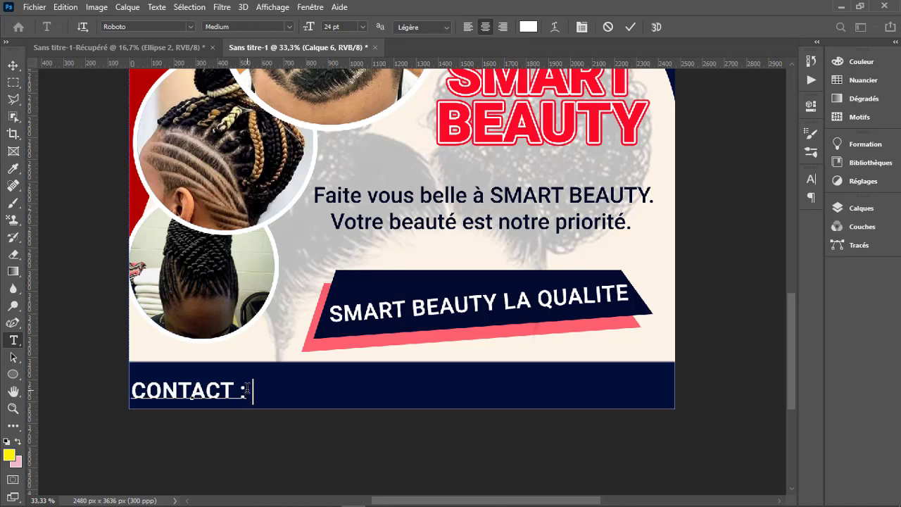
text( 95029745)
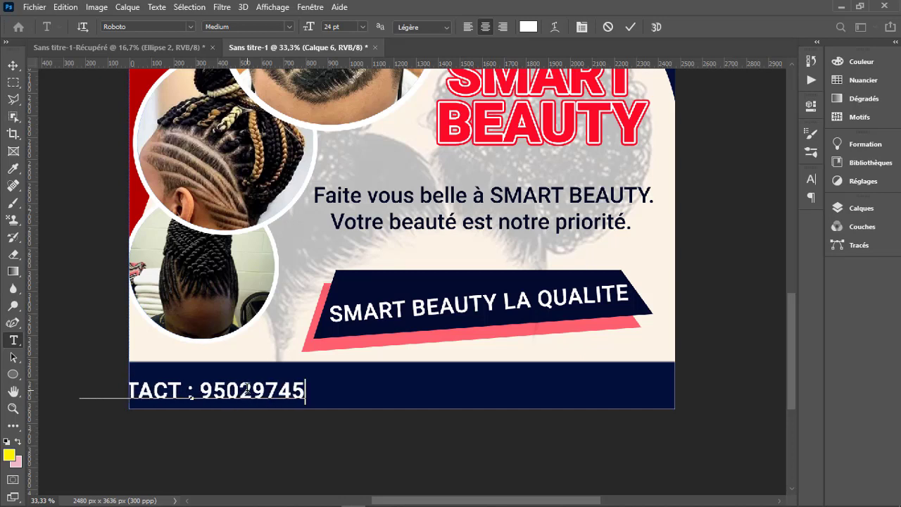
text( - )
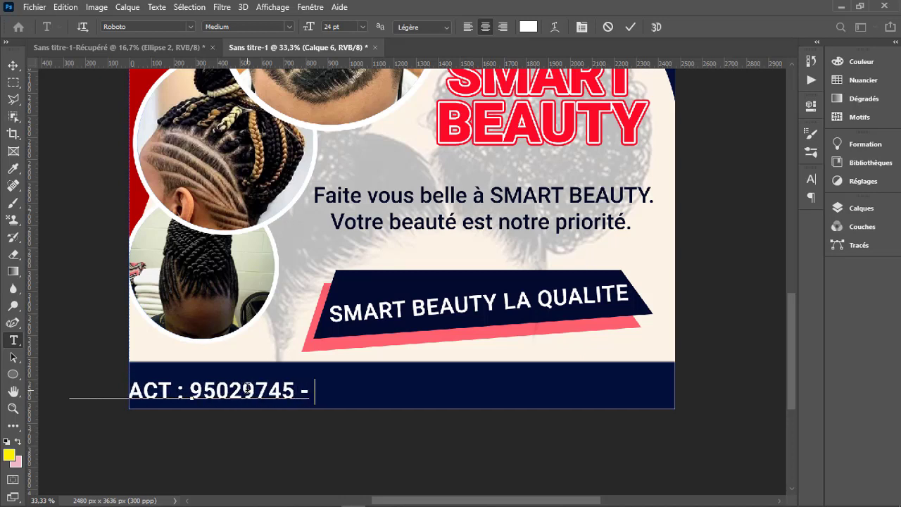
text(9)
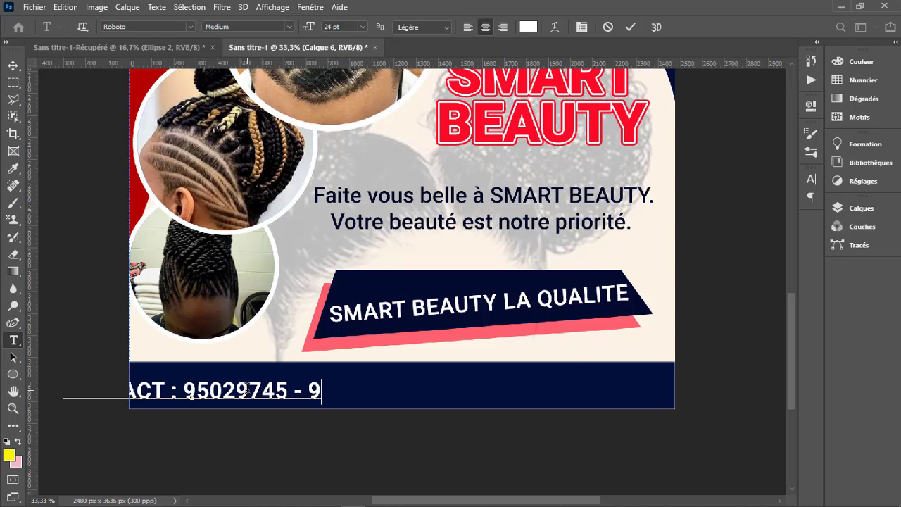
text(4270)
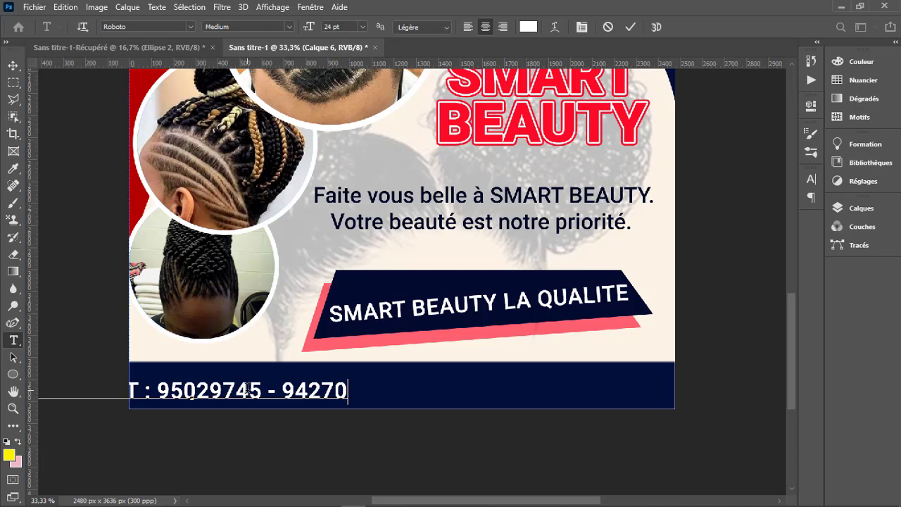
- Add the two contact phone numbers after "CONTACT :", separated by a spaced hyphen
text(0)
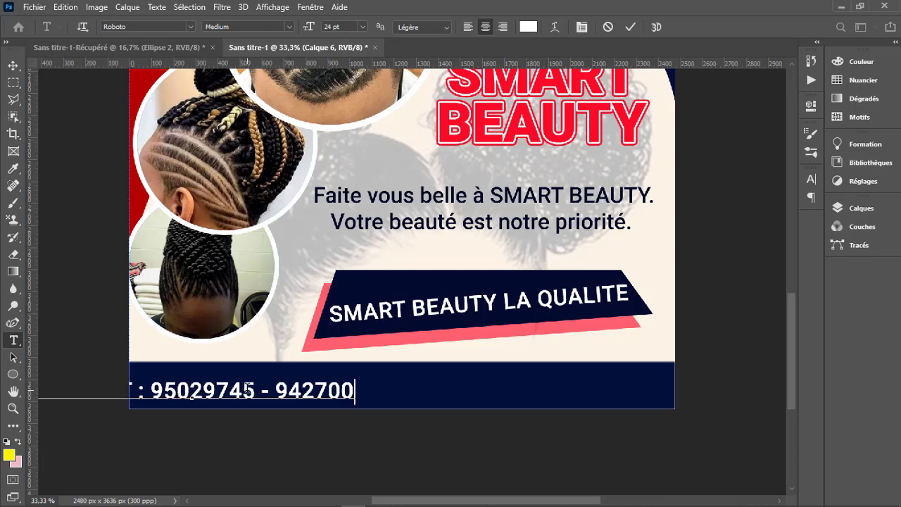
text(28)
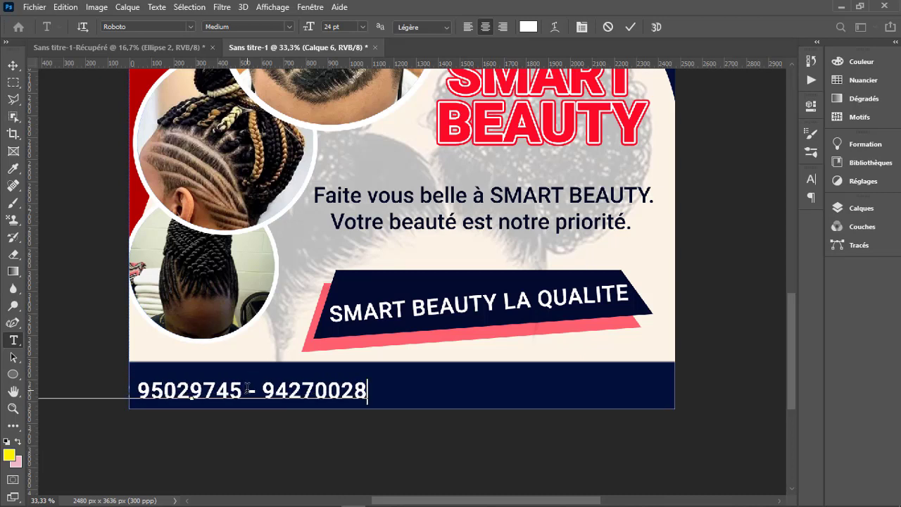
- Reposition the contact line near the middle of the navy bottom strip and commit the text
click(405, 473)
drag(508, 466, 614, 469)
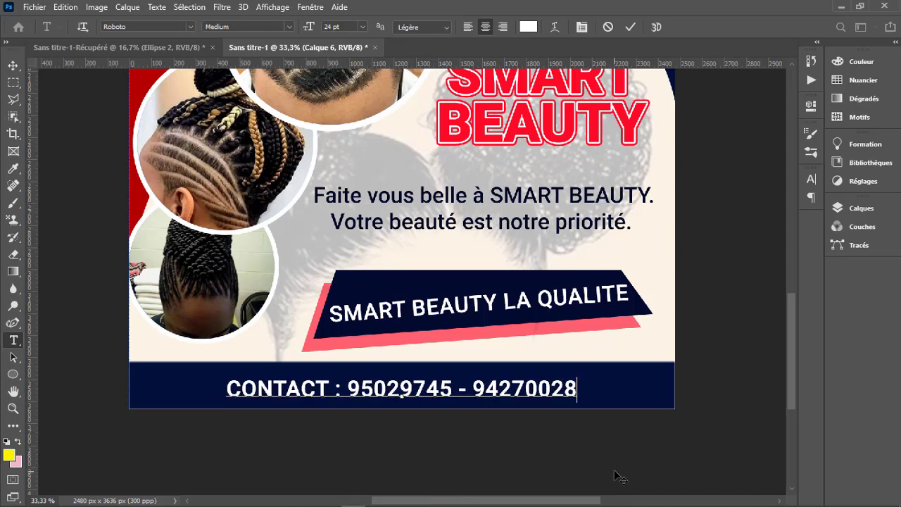
click(630, 27)
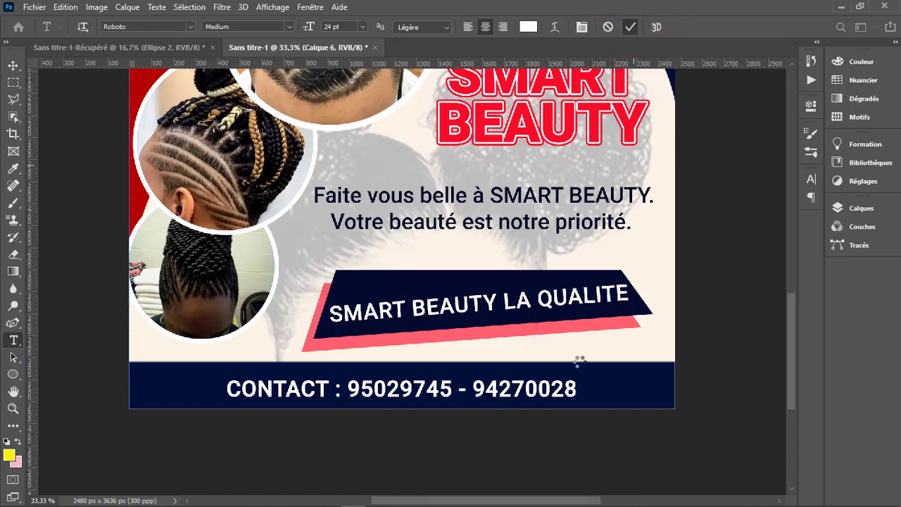
- Check the whole flyer composition with its contact strip and bring the layer list back into view
key(z)
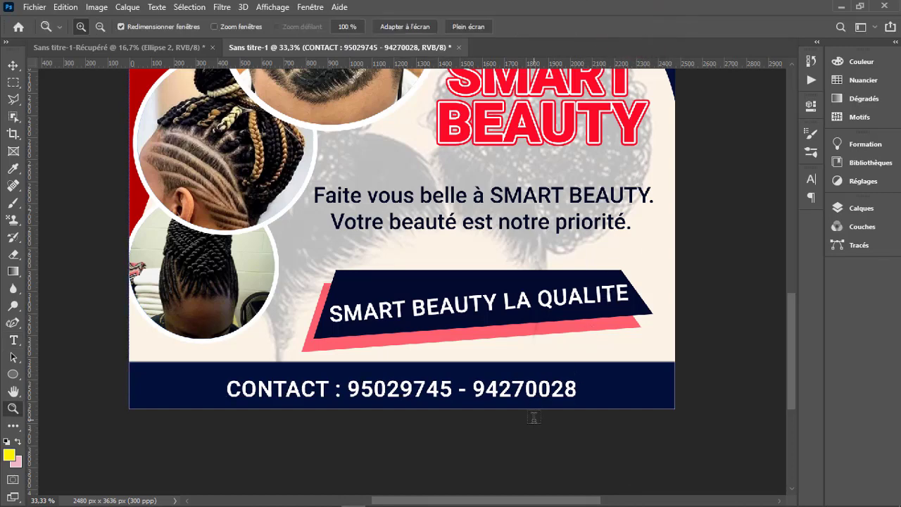
alt+click(451, 359)
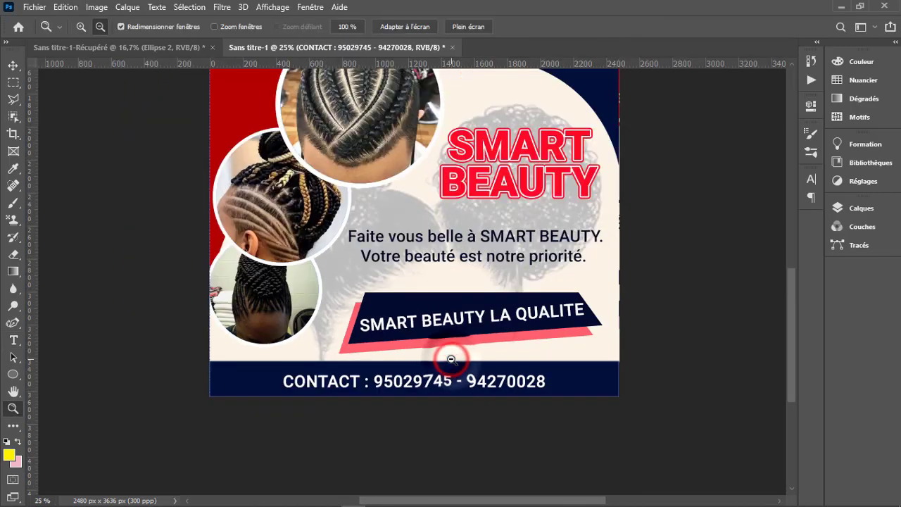
alt+click(451, 359)
alt+click(430, 269)
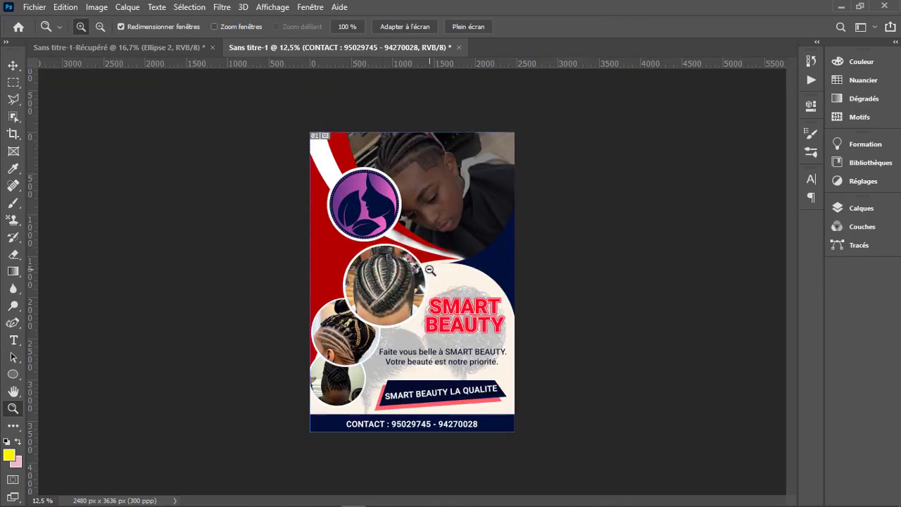
click(422, 317)
alt+click(423, 317)
click(862, 209)
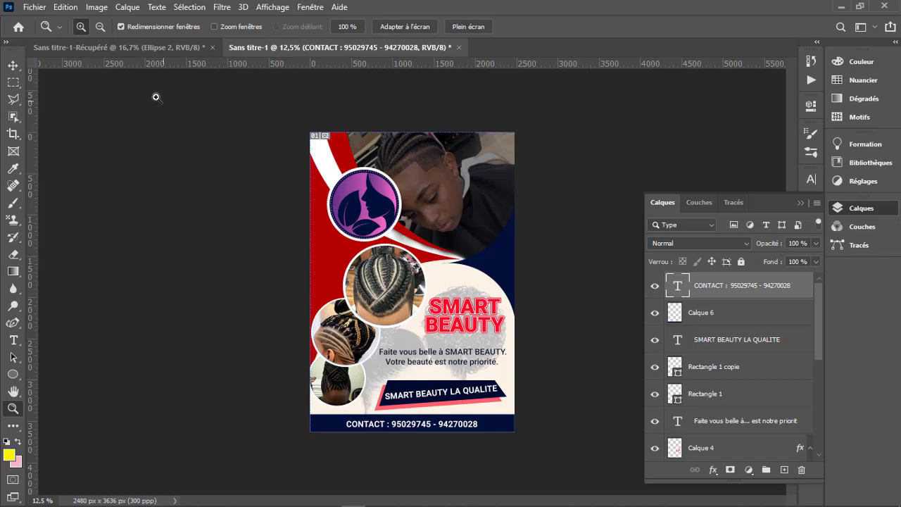
- Save the flyer as TUTO.psd in the AI folder on drive F:, with maximised compatibility enabled
click(35, 7)
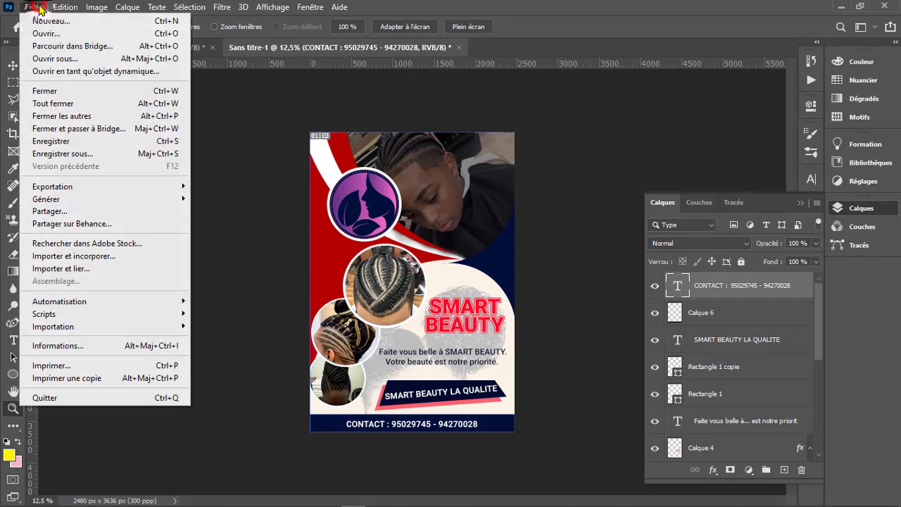
click(71, 140)
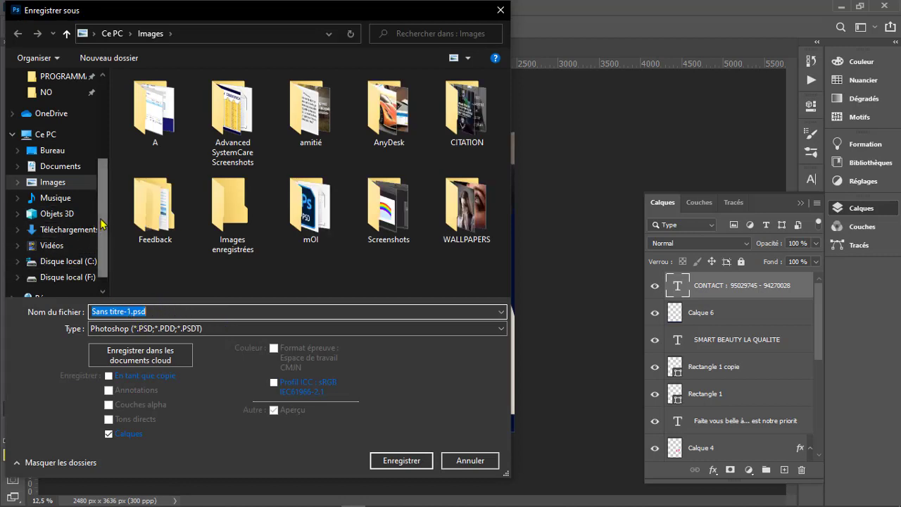
drag(103, 218, 105, 163)
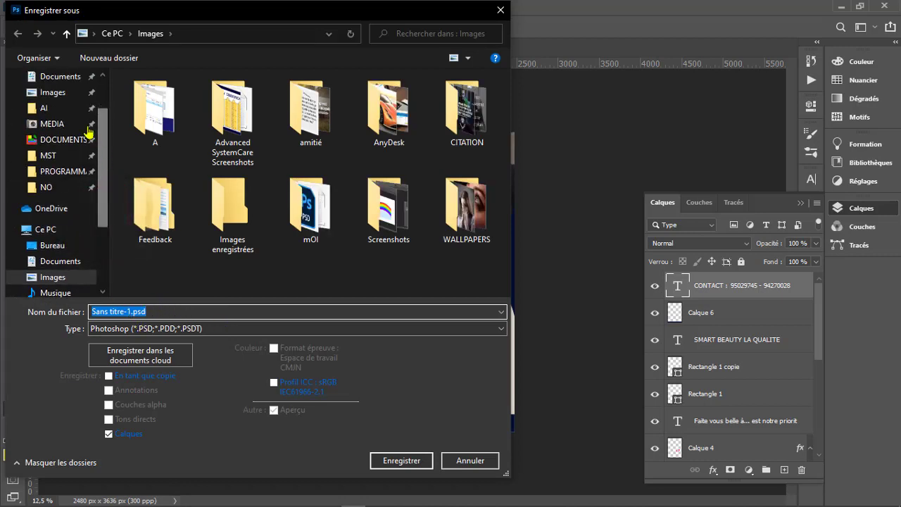
click(65, 108)
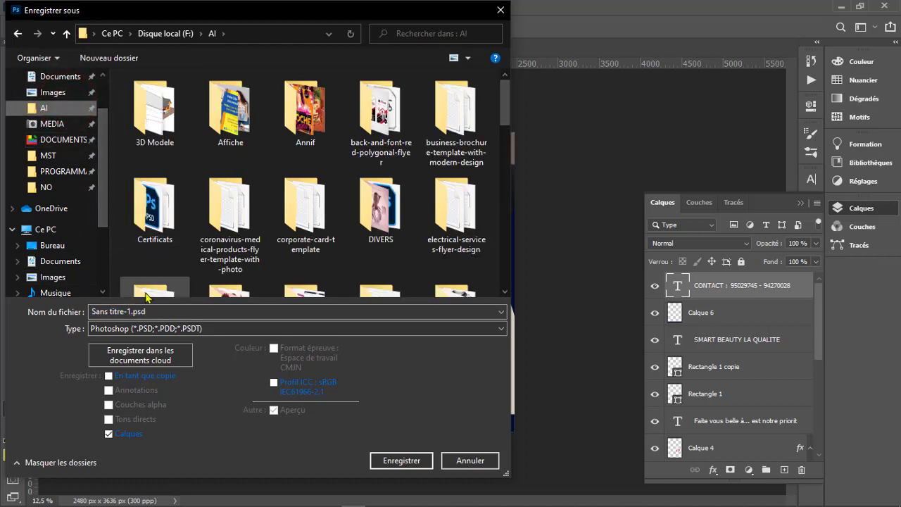
click(131, 310)
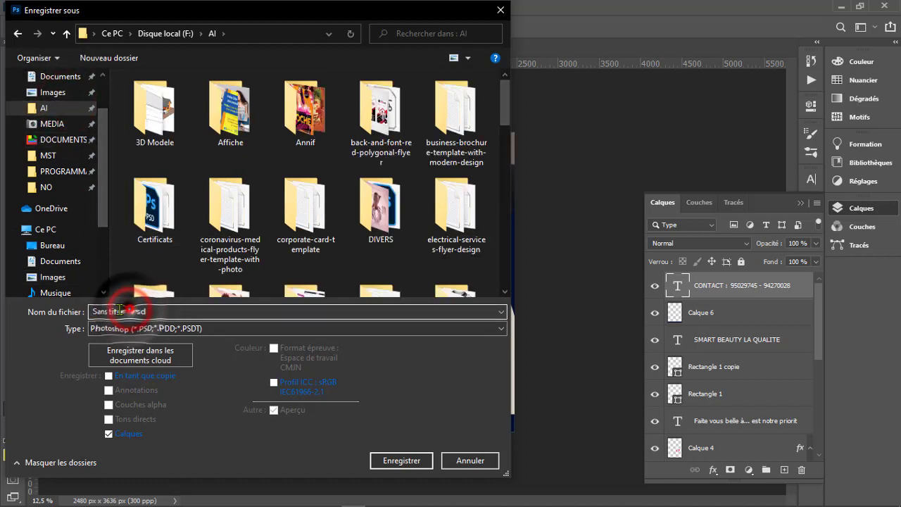
drag(131, 310, 82, 310)
text(TUTO)
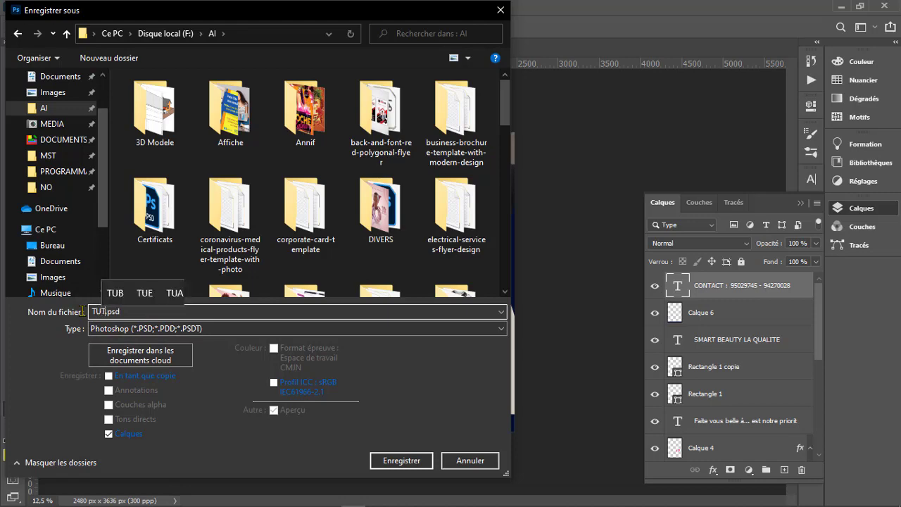
click(394, 459)
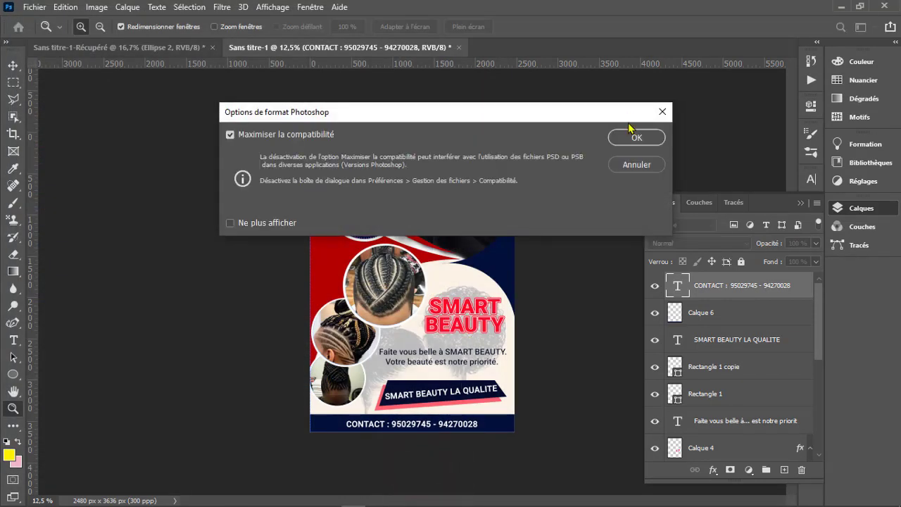
click(633, 138)
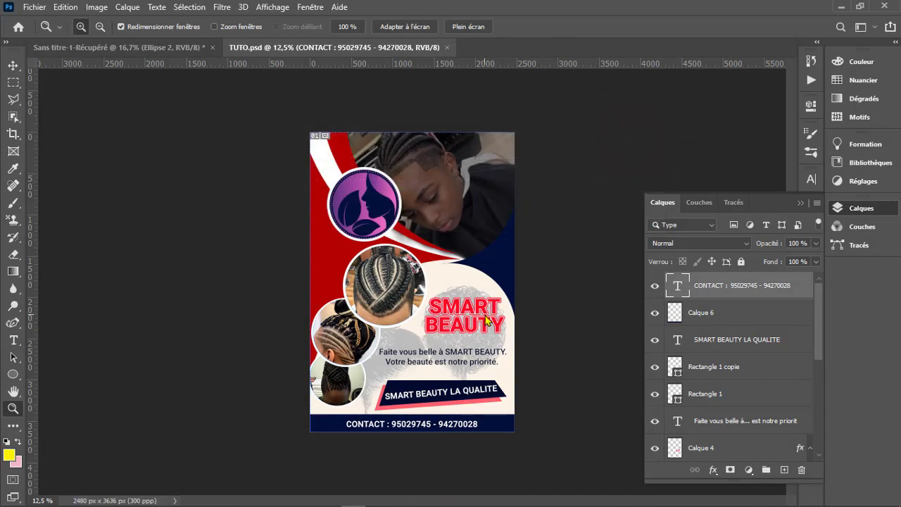
- Save a PNG copy of the flyer as TUTO.png in the same AI folder, using the medium file size option
click(34, 7)
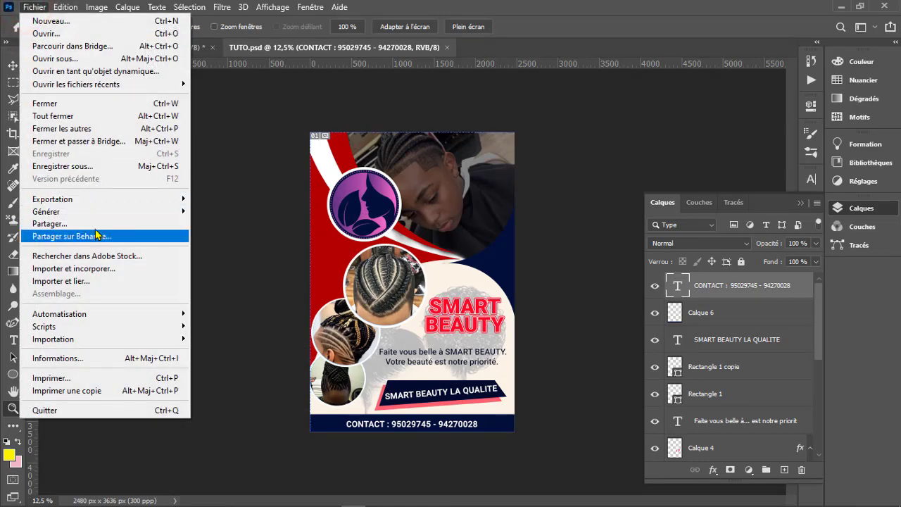
click(87, 166)
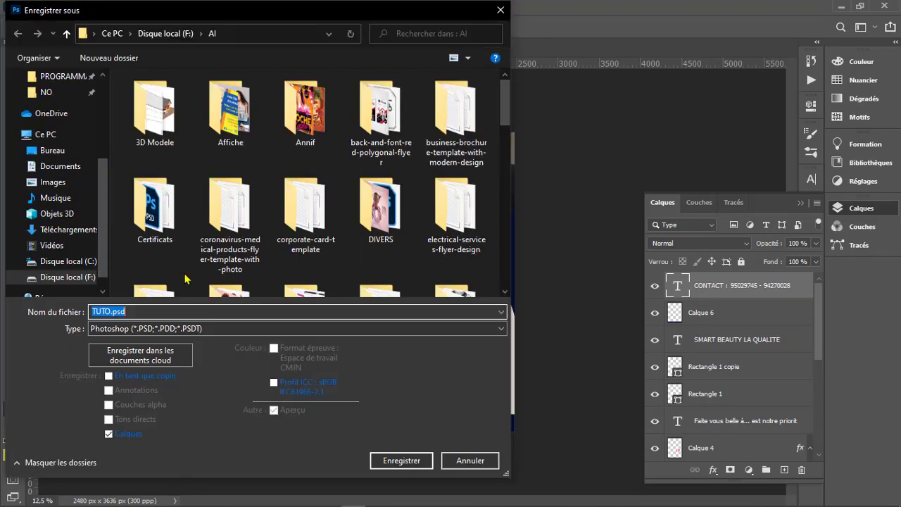
click(178, 329)
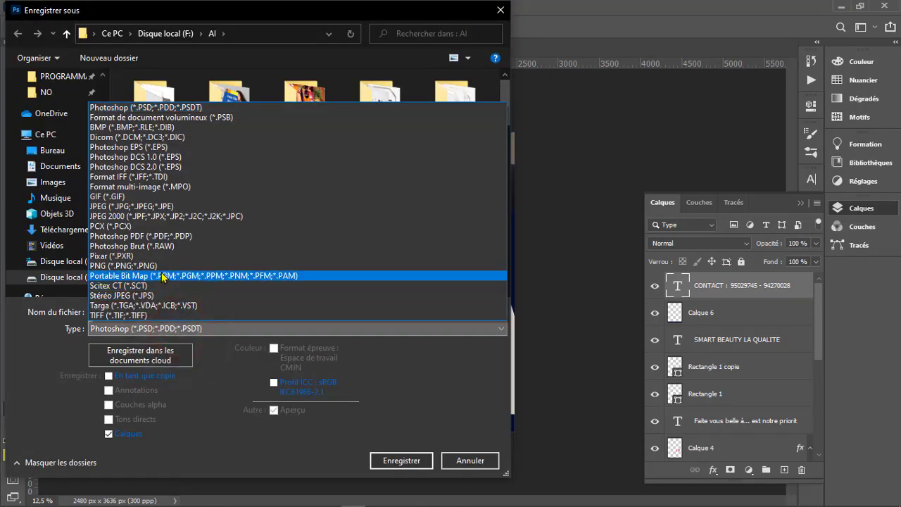
click(160, 266)
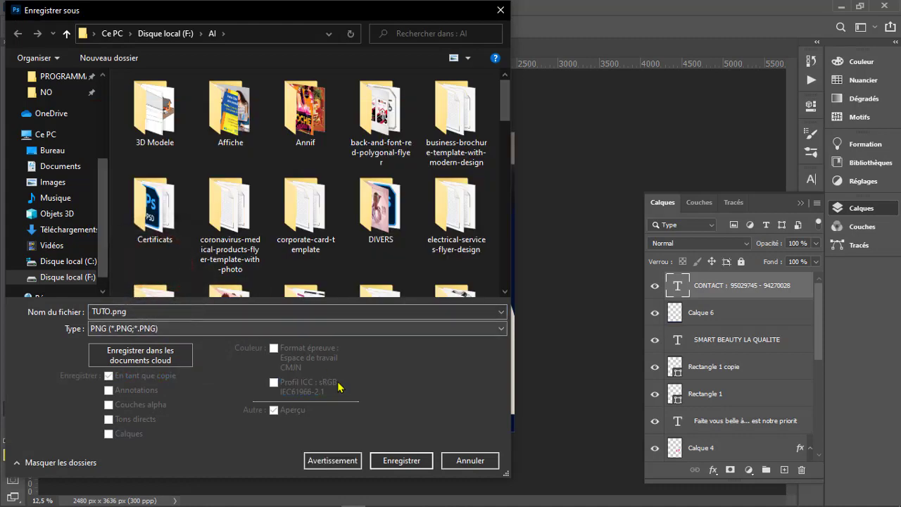
click(402, 460)
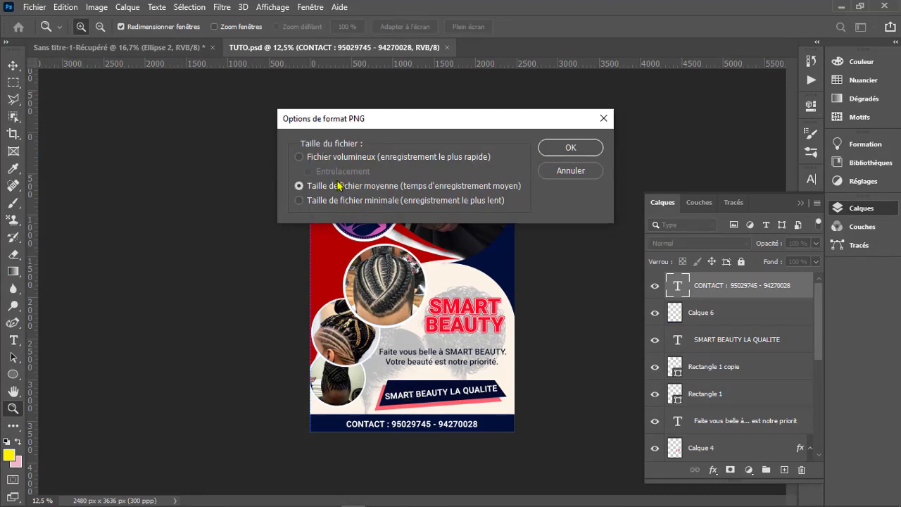
click(571, 148)
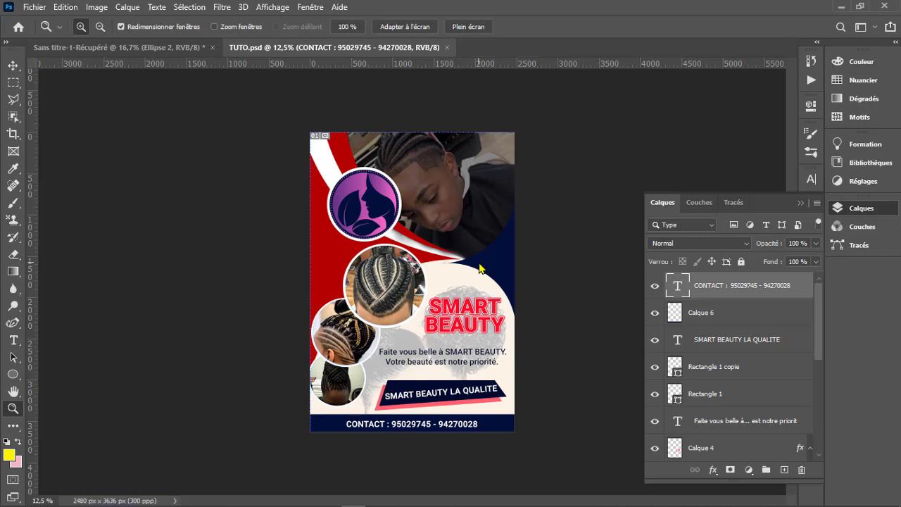
key(alt)
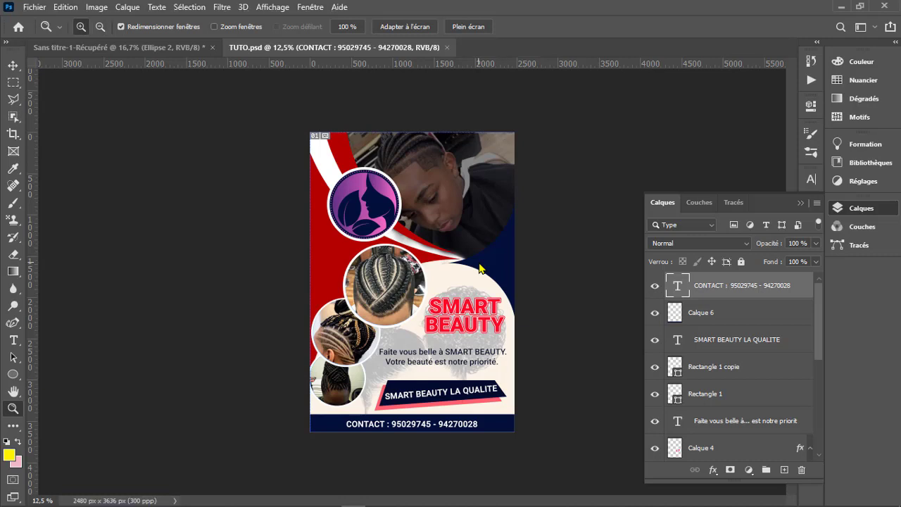